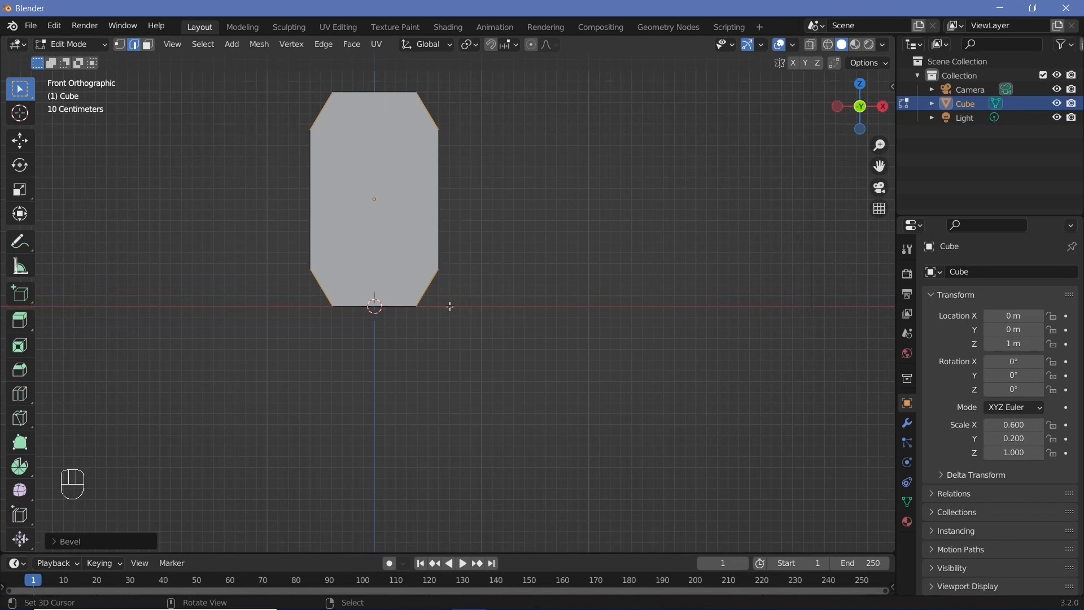
# Undo the last bevel and apply the cube's scale in Object Mode
pyautogui.hotkey('ctrl', 'z')
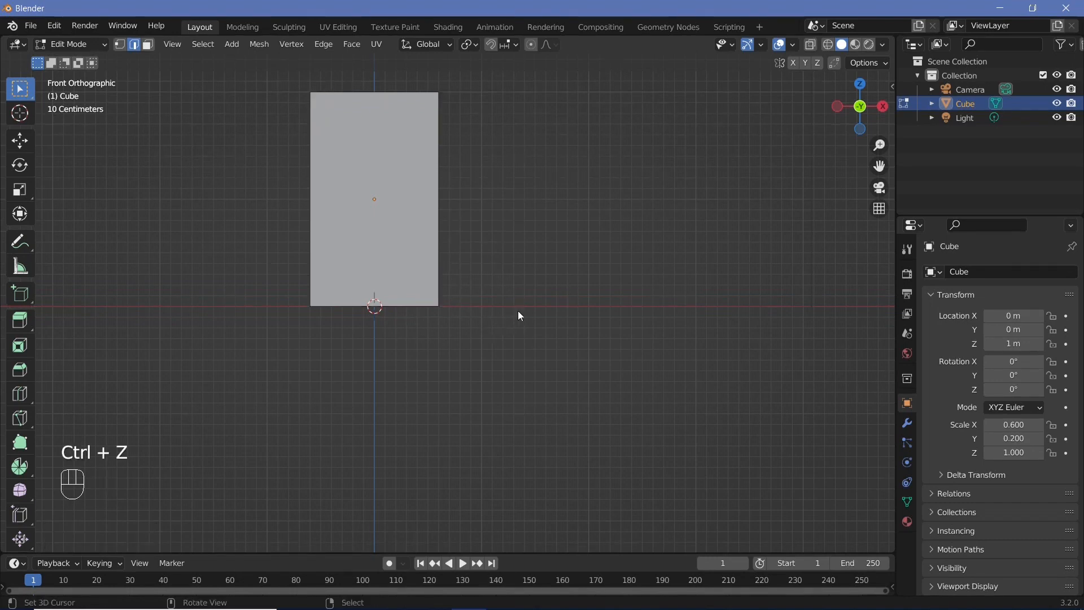
pyautogui.press('Tab')
pyautogui.hotkey('ctrl', 'a')
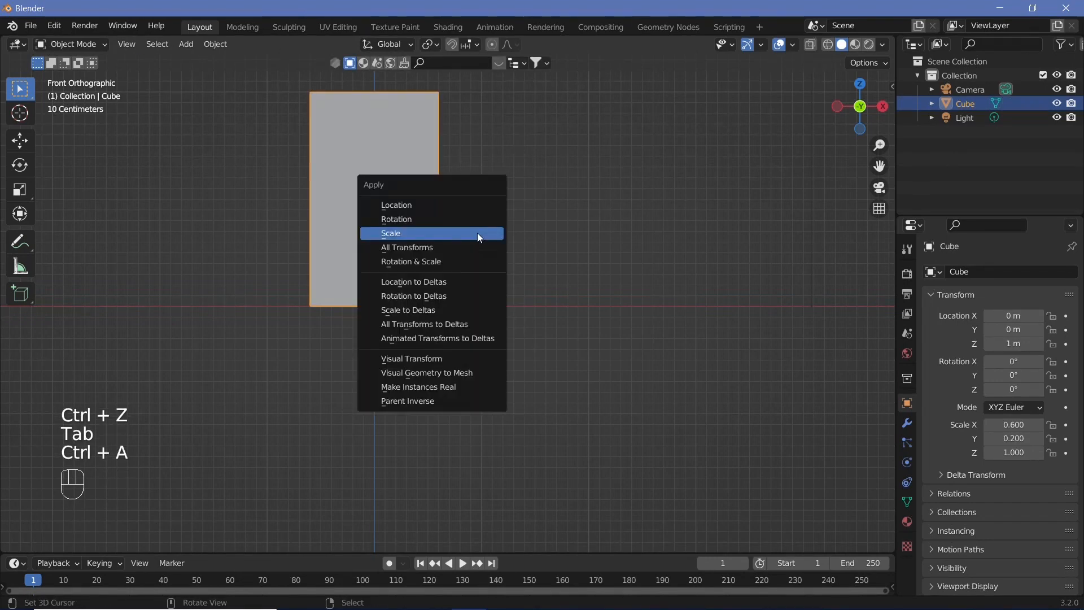
pyautogui.click(479, 235)
pyautogui.press('Tab')
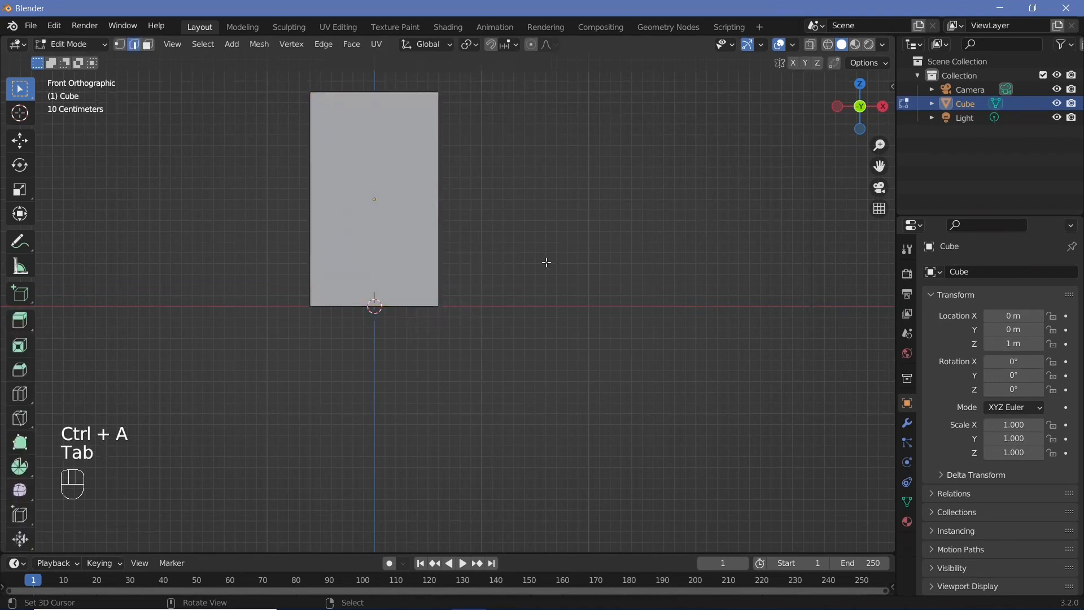
# Bevel the selected vertical edges about 0.295 m wide with 6 segments, then return to Object Mode
pyautogui.hotkey('ctrl', 'b')
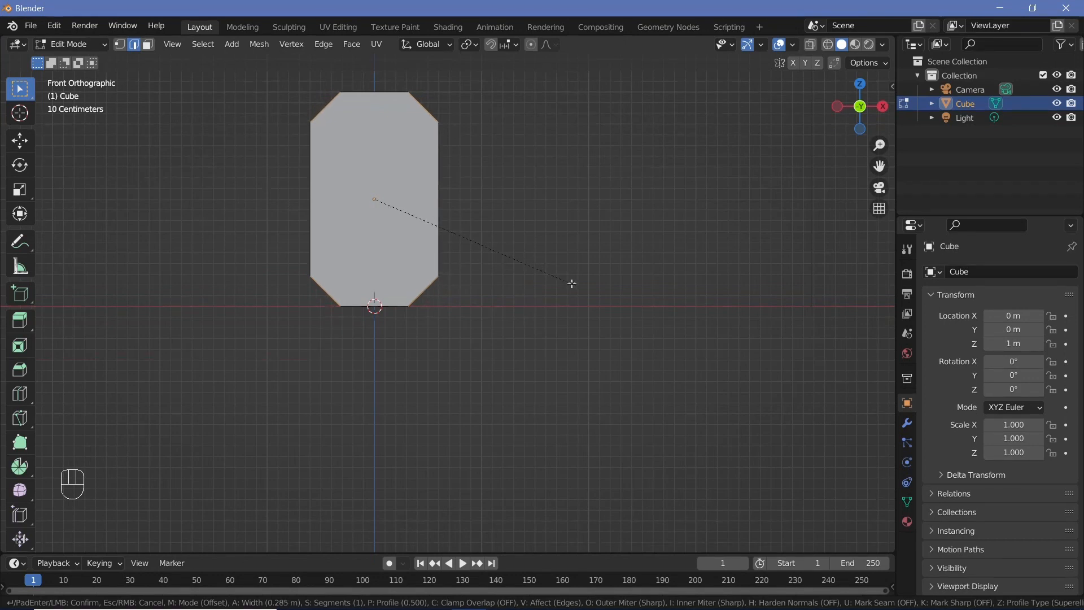
pyautogui.scroll(1, 572, 288)
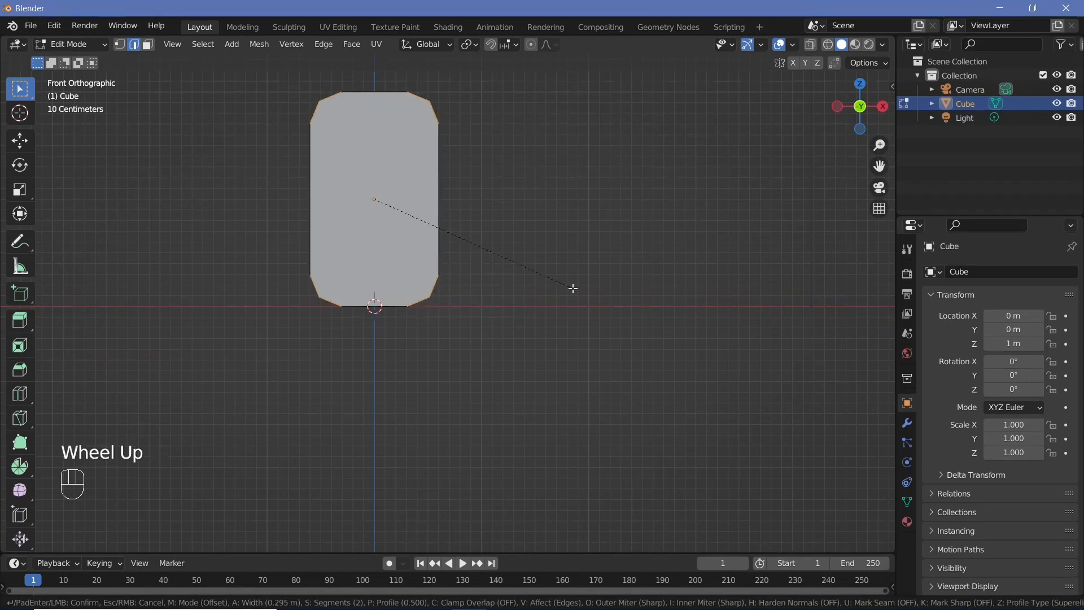
pyautogui.scroll(3, 573, 289)
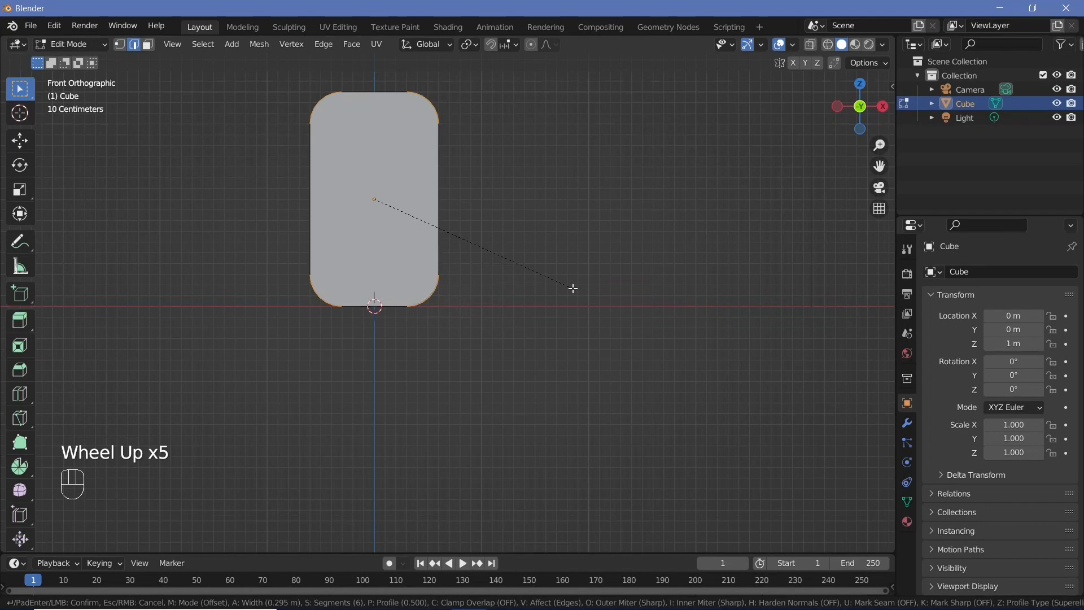
pyautogui.click(573, 288)
pyautogui.press('Tab')
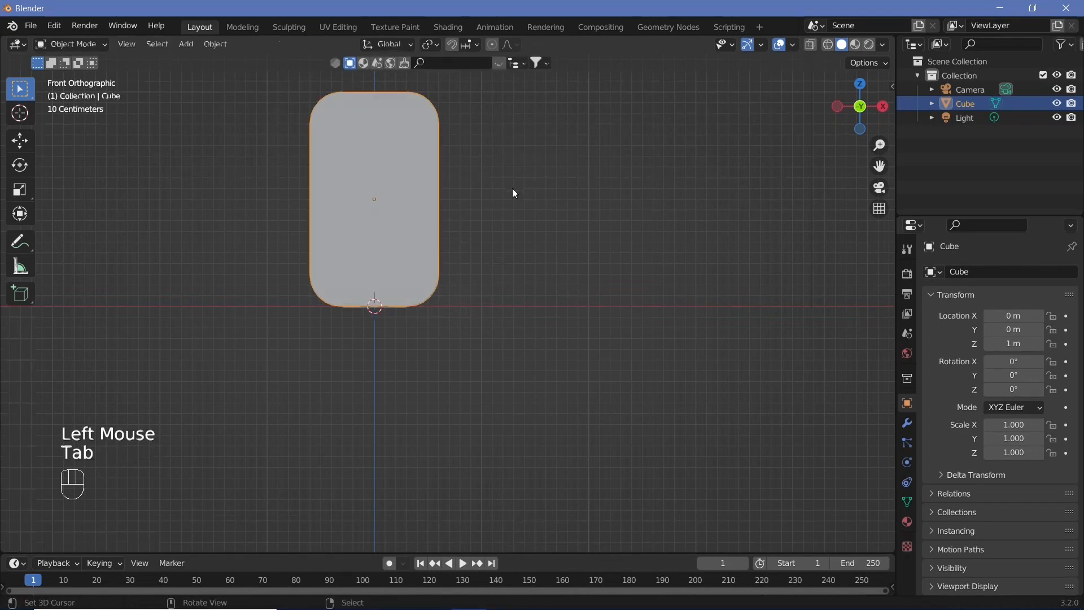
# Shade the cube smooth and enable Auto Smooth in its mesh normals settings
pyautogui.moveTo(513, 191); pyautogui.dragTo(439, 188, button='middle')
pyautogui.click(216, 44)
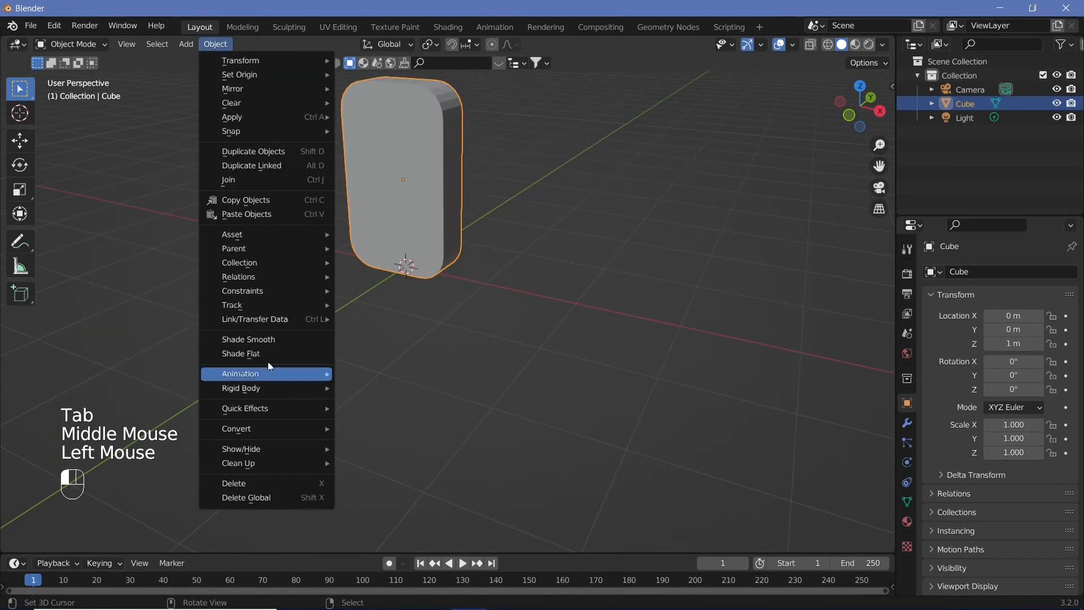
pyautogui.click(270, 343)
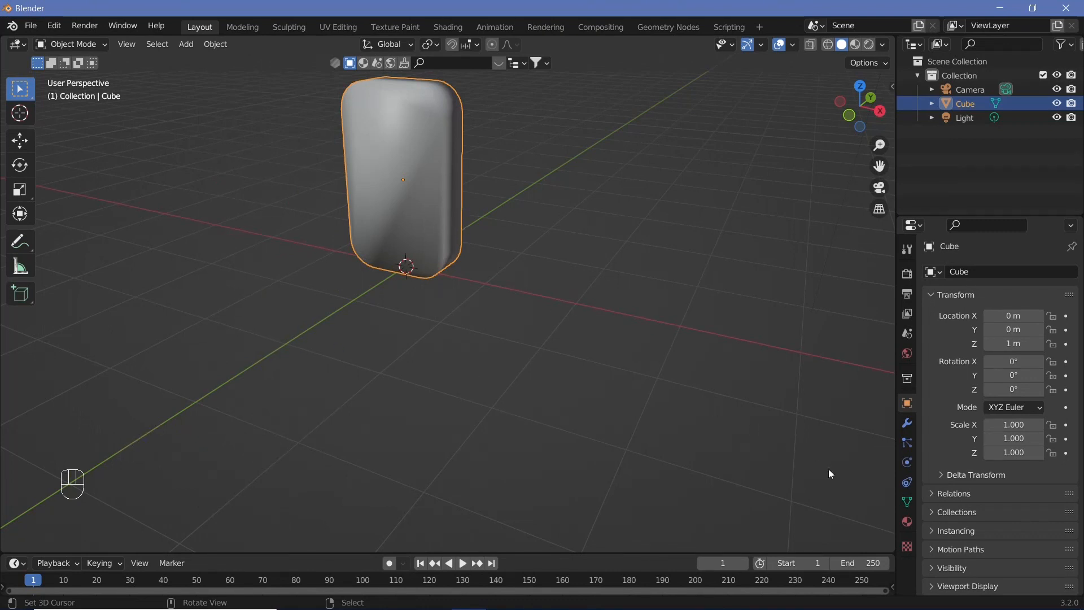
pyautogui.click(907, 502)
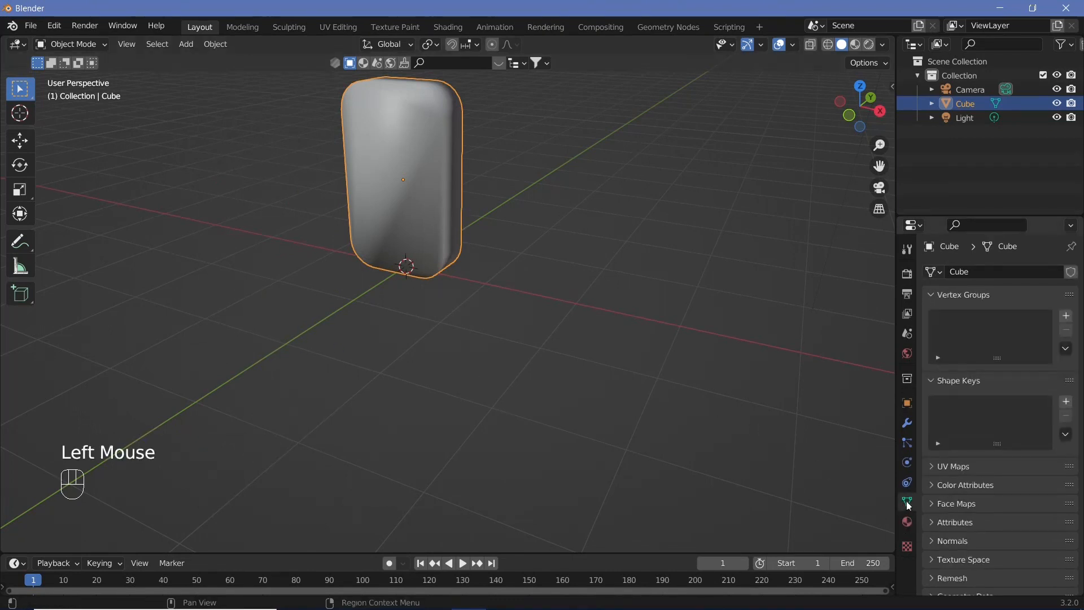
pyautogui.click(949, 540)
pyautogui.click(988, 562)
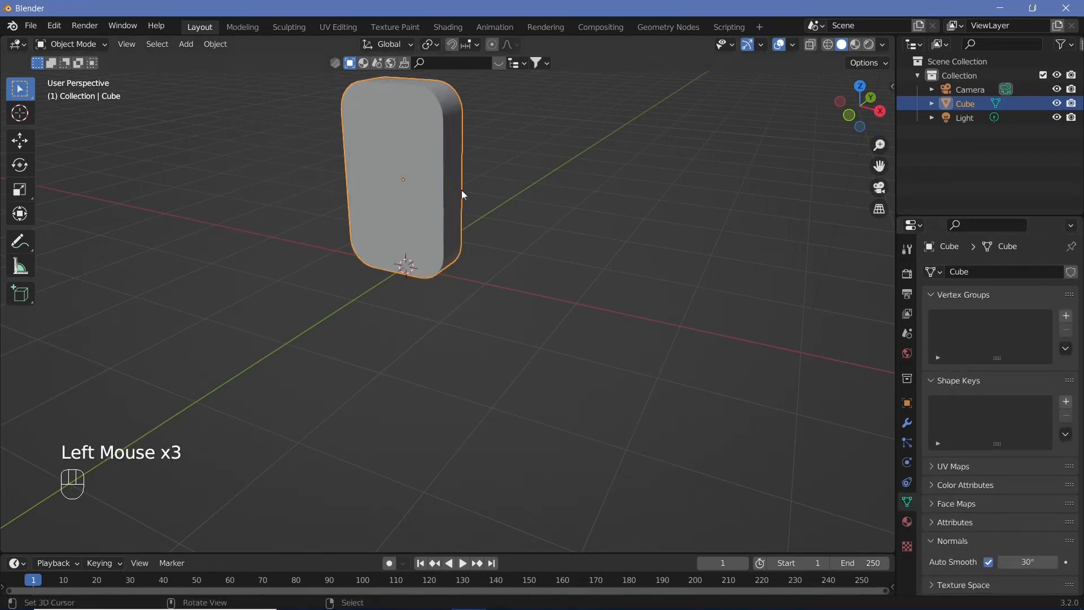
# Move the cube 0.02 m up along the Z axis
pyautogui.keyDown('shift'); pyautogui.moveTo(463, 191); pyautogui.dragTo(355, 304, button='middle'); pyautogui.keyUp('shift')
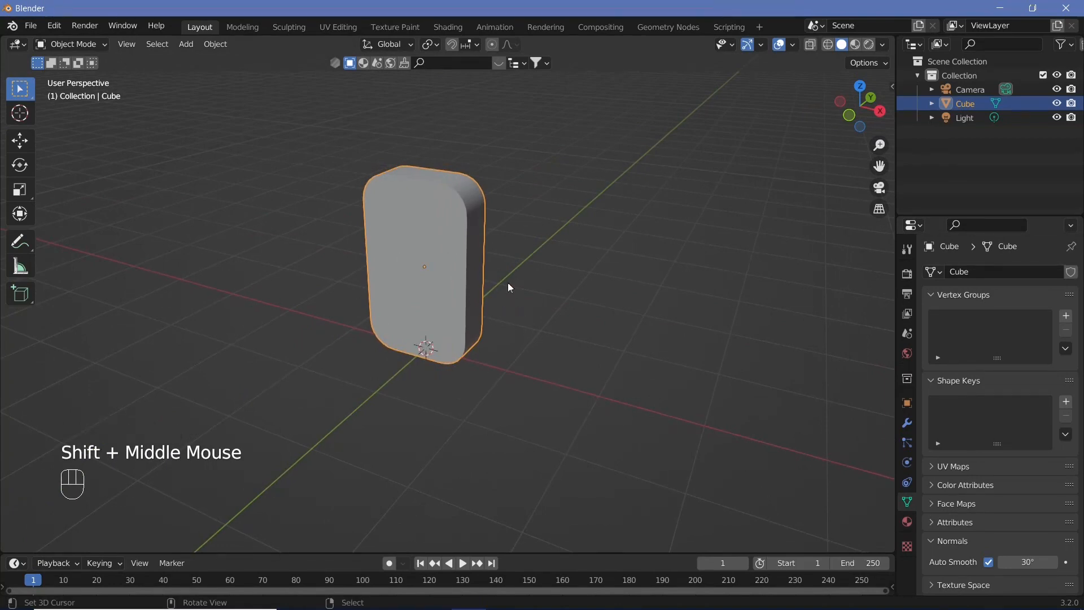
pyautogui.write('g')
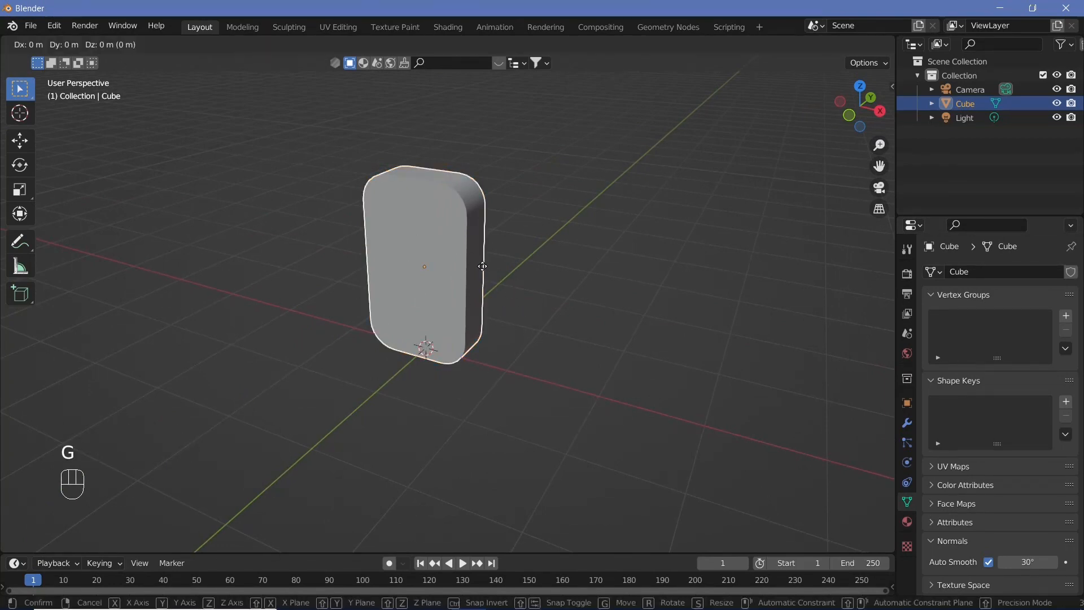
pyautogui.write('z0.01')
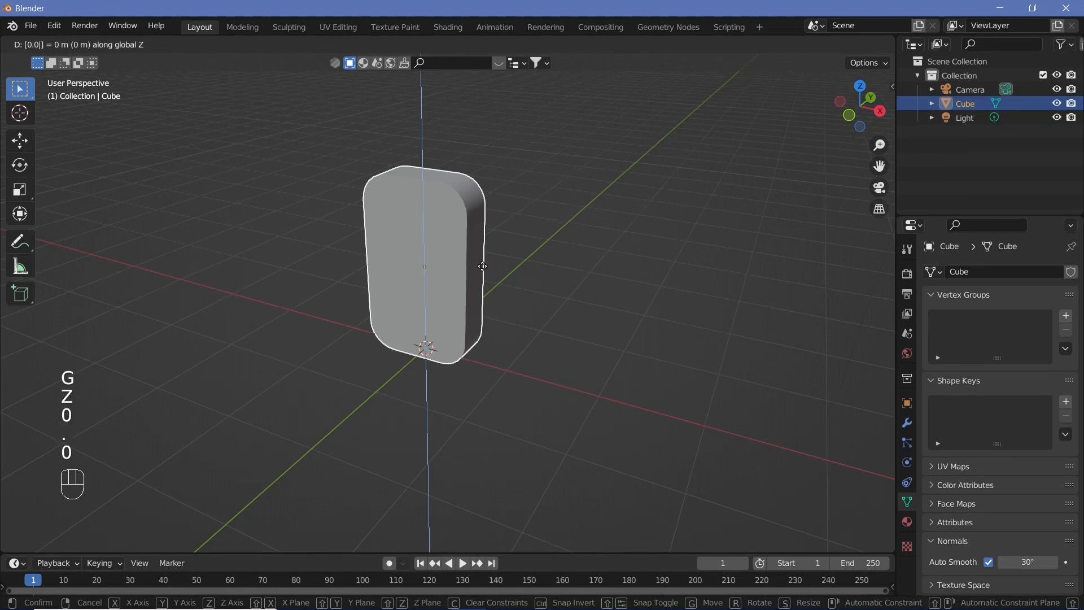
pyautogui.press('BackSpace')
pyautogui.write('2')
pyautogui.press('Return')
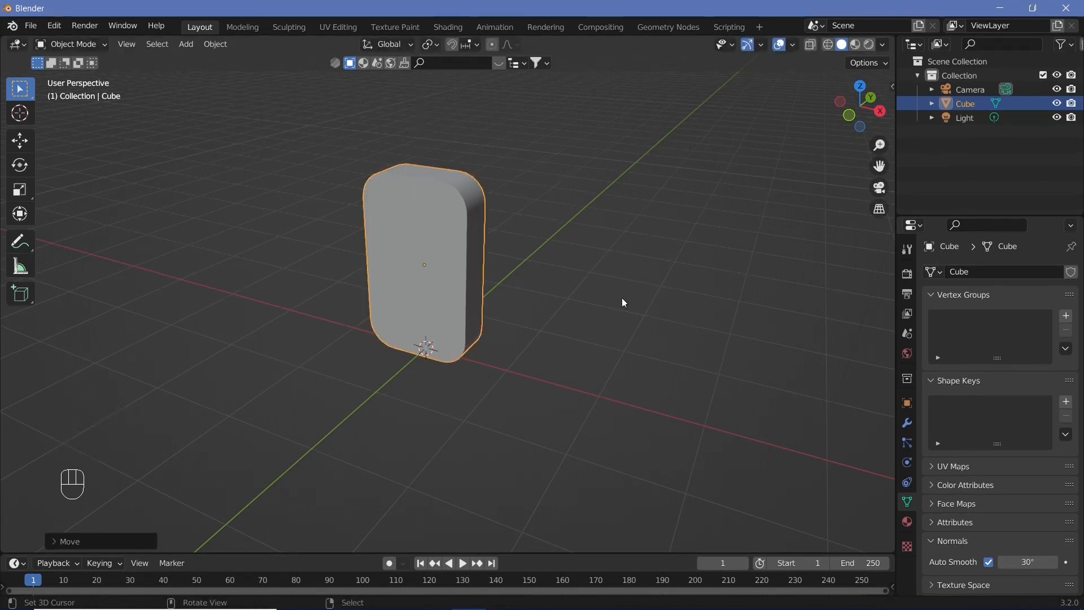
# Add a Rigid Body to the cube and set its collision shape to Box
pyautogui.moveTo(622, 297); pyautogui.dragTo(513, 303, button='middle')
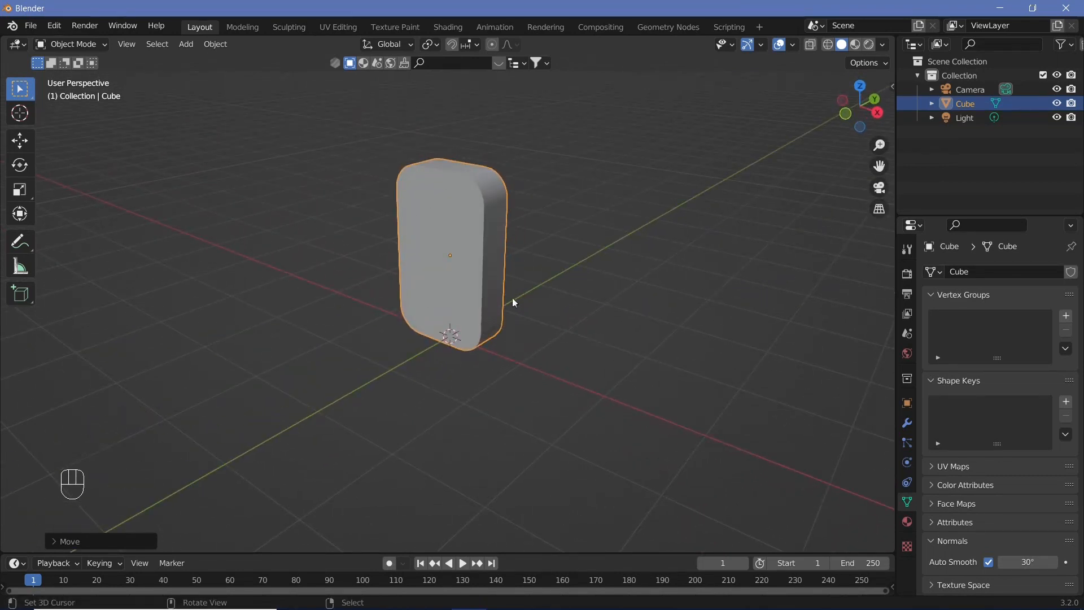
pyautogui.click(906, 462)
pyautogui.click(987, 364)
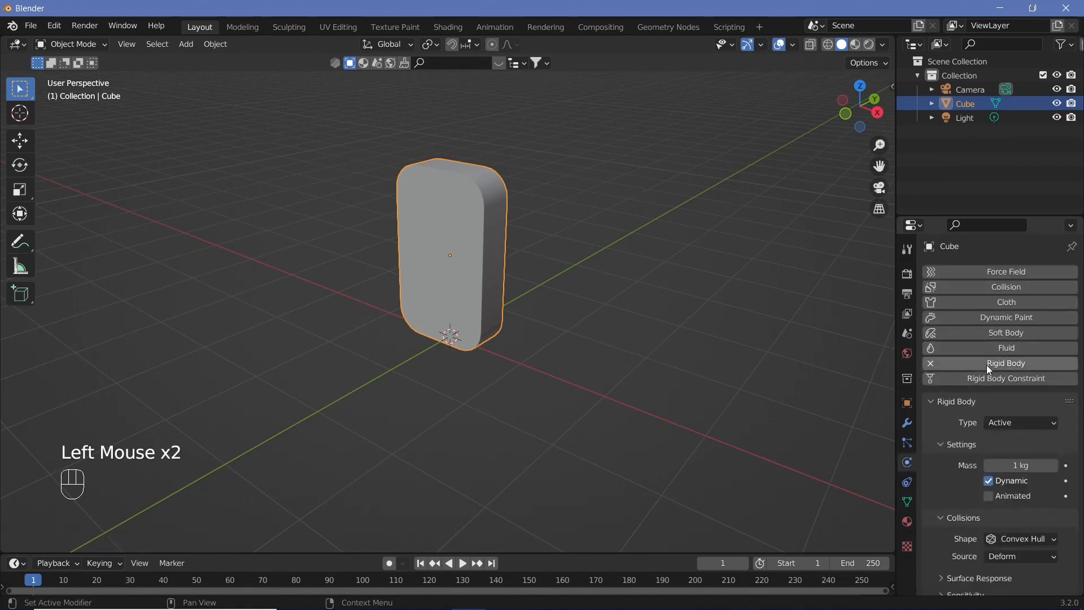
pyautogui.click(1024, 540)
pyautogui.click(1004, 517)
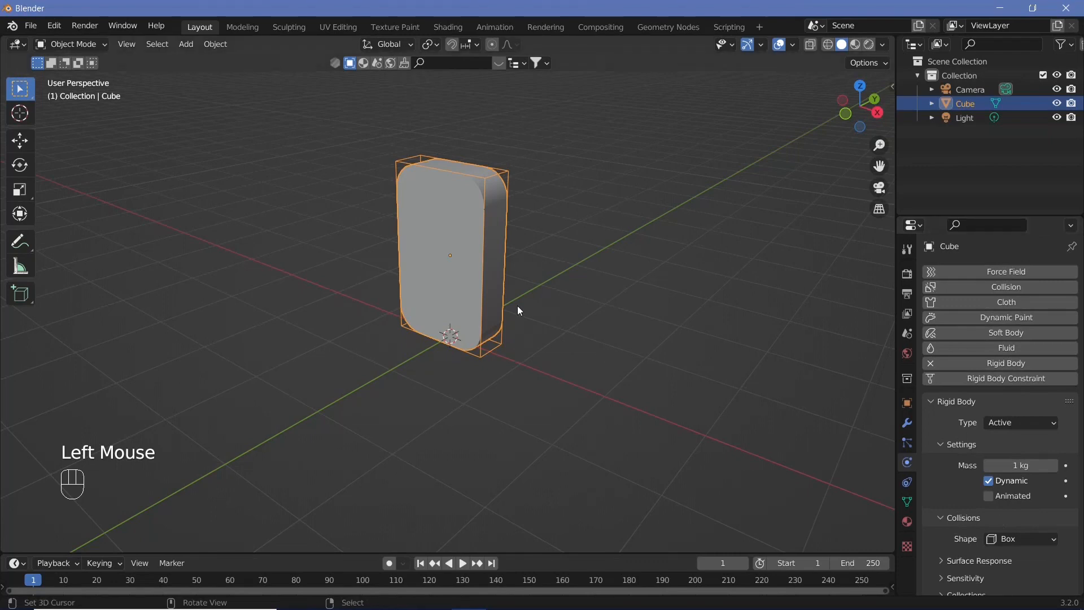
# In the material settings, set Blend Mode to Alpha Blend, turn off Show Backface and enable Screen Space Refraction
pyautogui.click(908, 522)
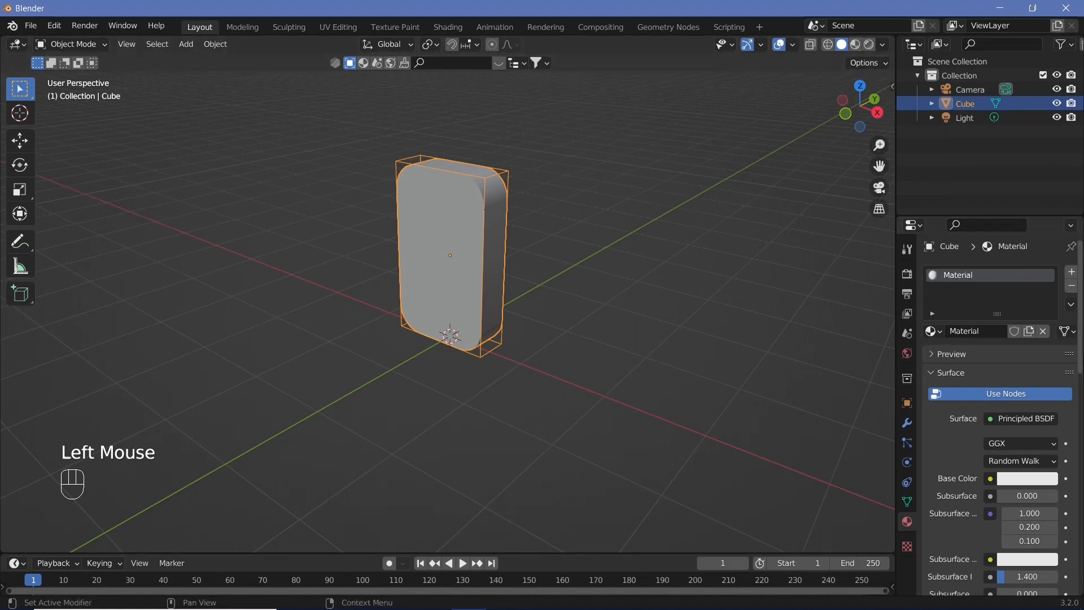
pyautogui.scroll(-10, 988, 423)
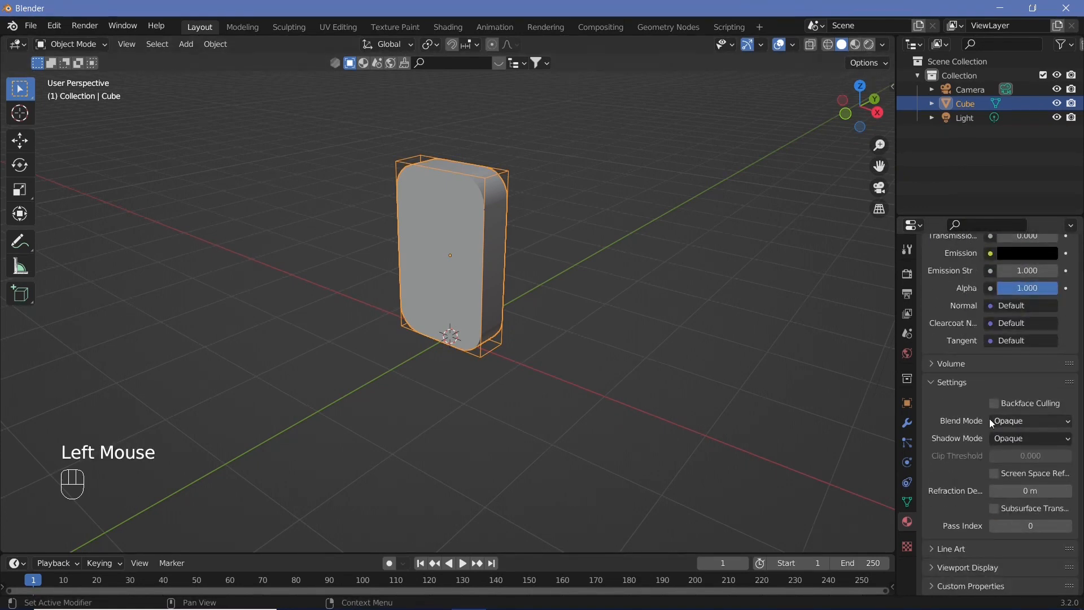
pyautogui.click(1006, 426)
pyautogui.click(1018, 485)
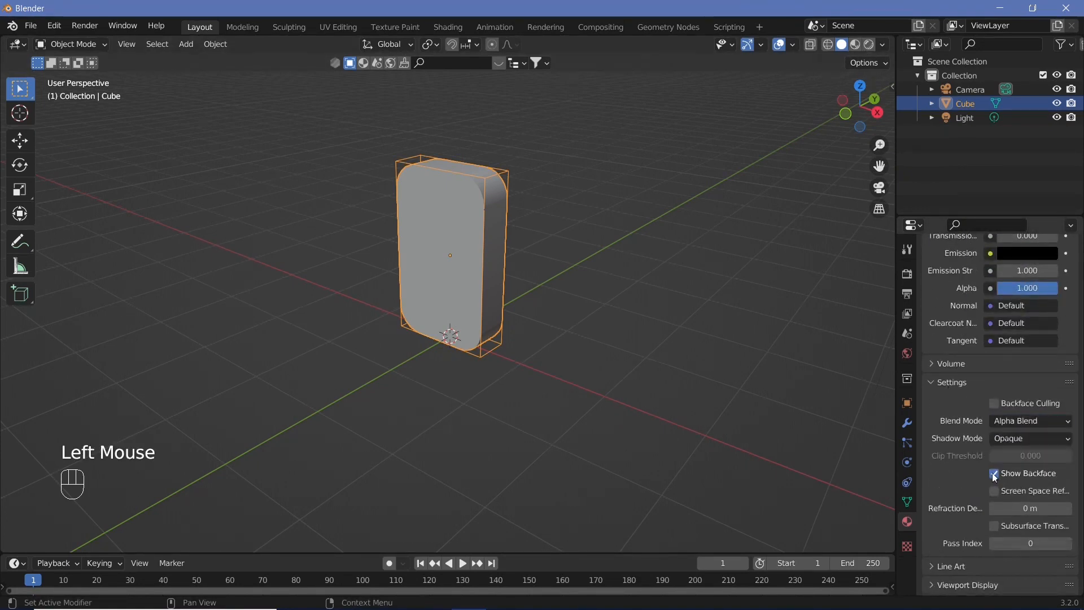
pyautogui.click(995, 474)
pyautogui.click(994, 493)
# Enable Bloom in the render settings with Clamp 4 and Intensity 0.02
pyautogui.click(907, 275)
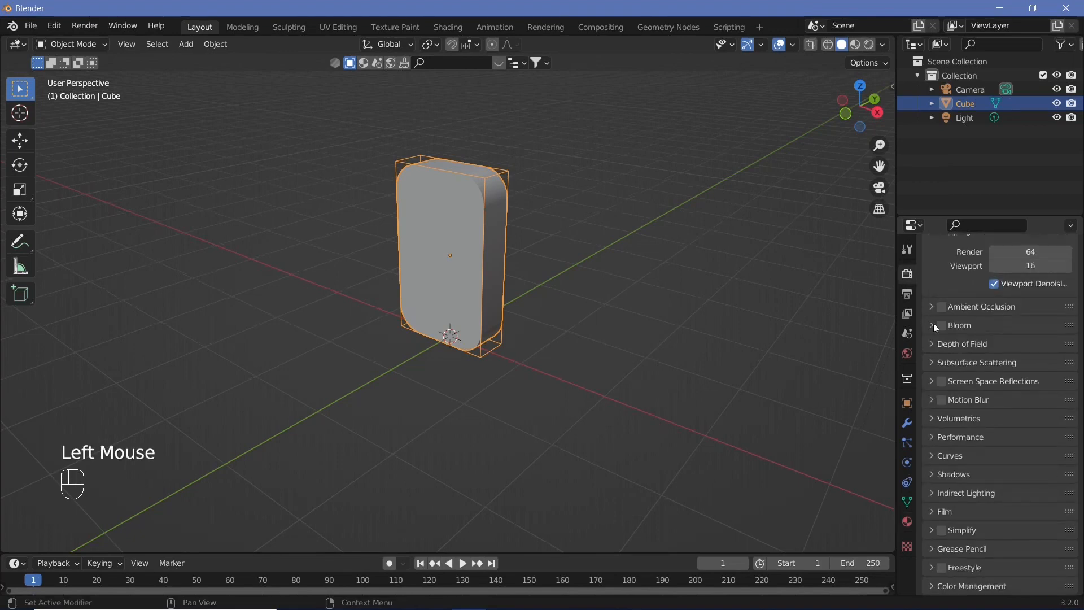
pyautogui.click(942, 326)
pyautogui.click(930, 326)
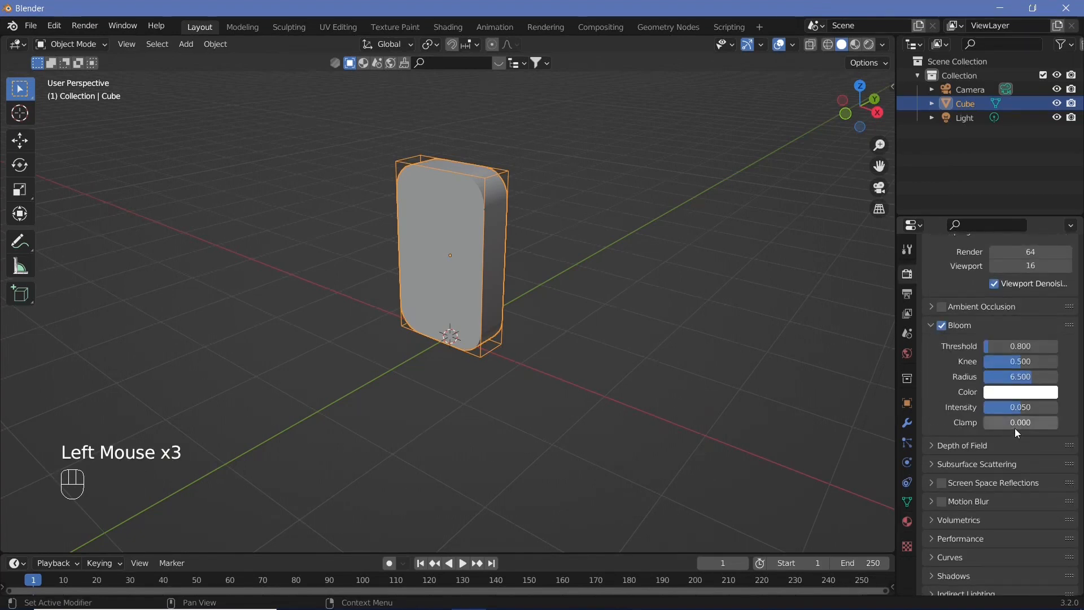
pyautogui.click(1015, 429)
pyautogui.click(1025, 407)
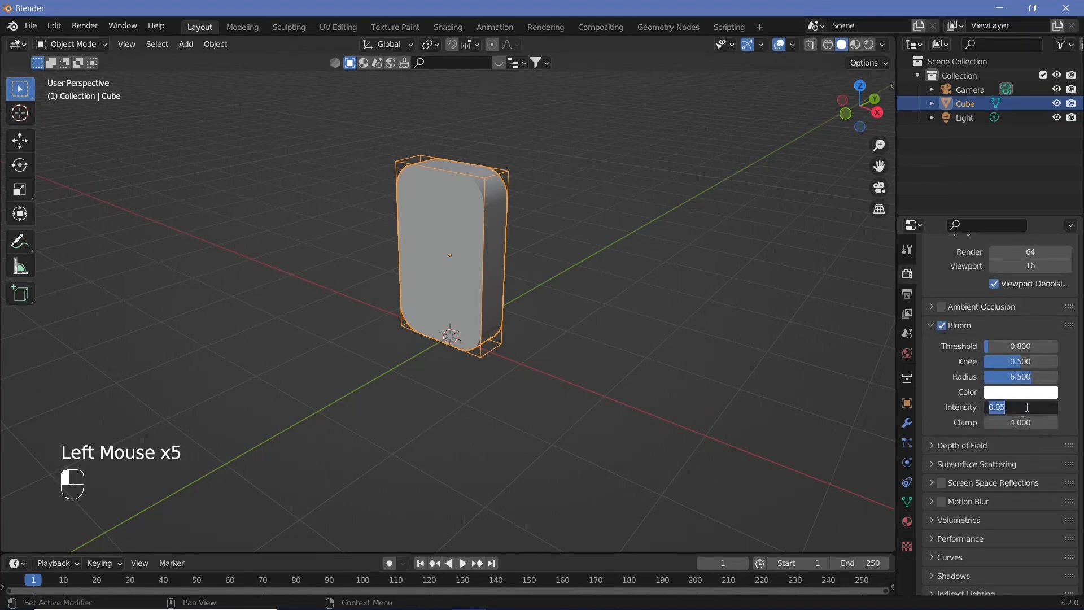
pyautogui.write('0.02')
pyautogui.press('Return')
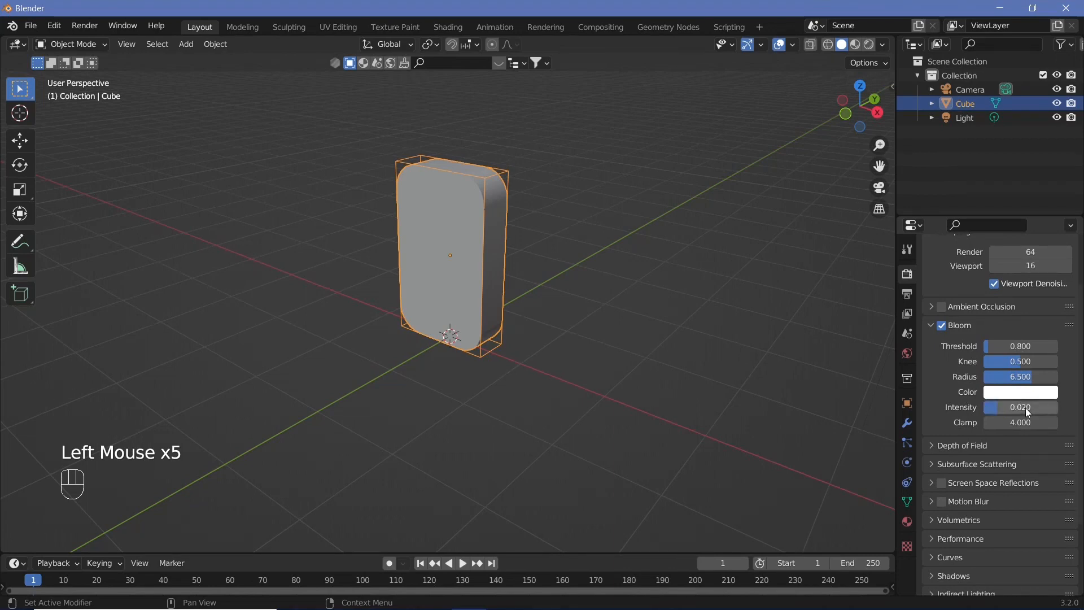
# Enable Screen Space Reflections with Refraction turned on
pyautogui.click(942, 484)
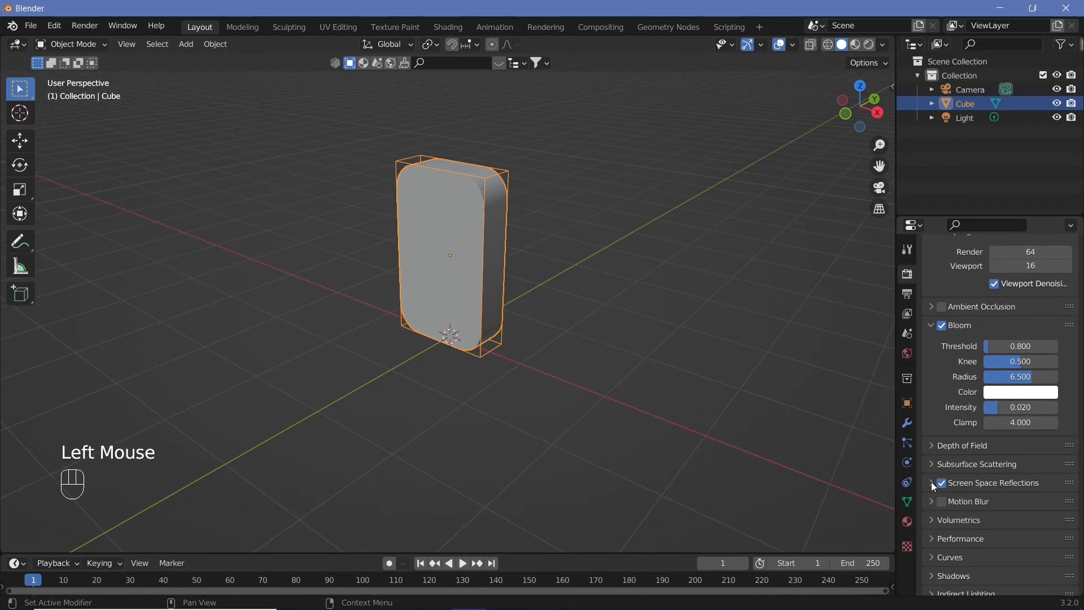
pyautogui.click(931, 483)
pyautogui.click(988, 504)
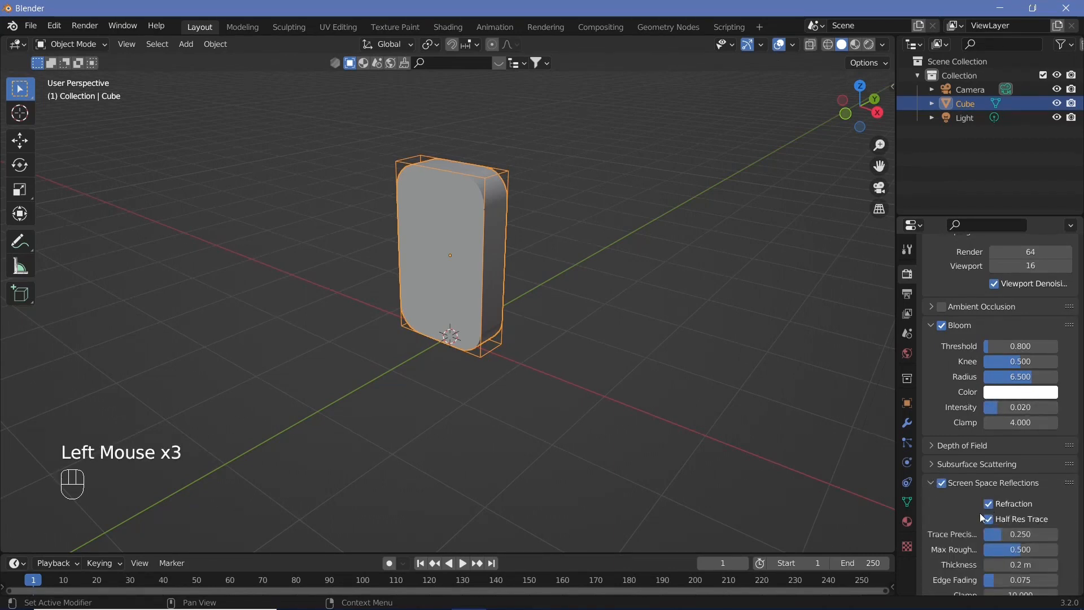
# Split the 3D viewport and turn the new area into a Shader Editor
pyautogui.click(895, 37)
pyautogui.moveTo(848, 39); pyautogui.dragTo(617, 51)
pyautogui.click(617, 45)
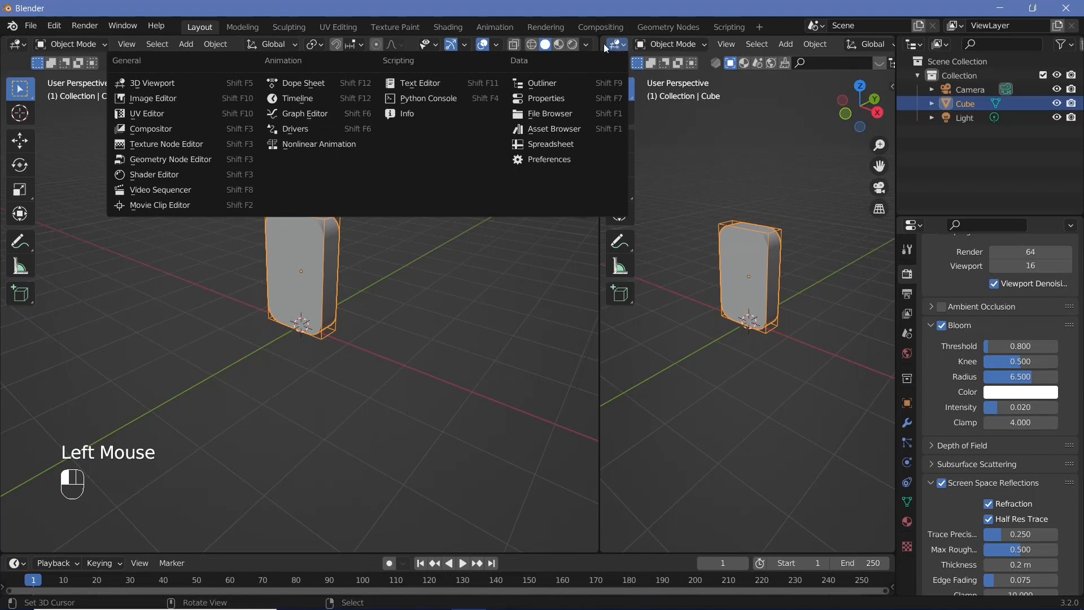
pyautogui.click(158, 173)
# Delete the Principled BSDF node in the Shader Editor
pyautogui.press('n')
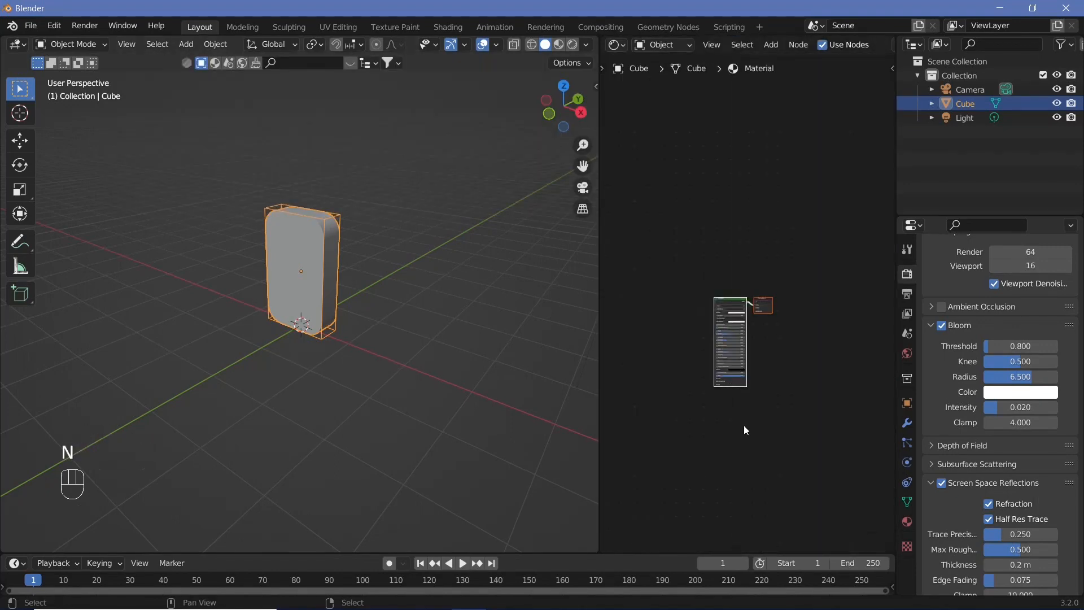
pyautogui.scroll(5, 745, 425)
pyautogui.moveTo(695, 301); pyautogui.dragTo(739, 280, button='middle')
pyautogui.click(742, 284)
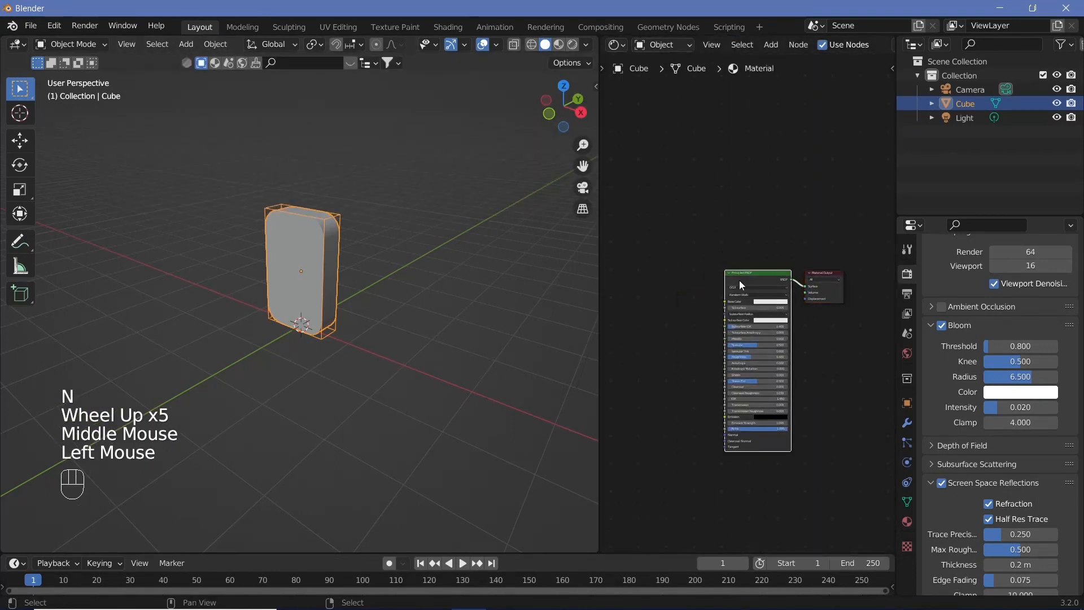
pyautogui.press('x')
# Add a Glass BSDF node and connect its output to the Material Output's Surface input
pyautogui.hotkey('shift', 'a')
pyautogui.click(754, 330)
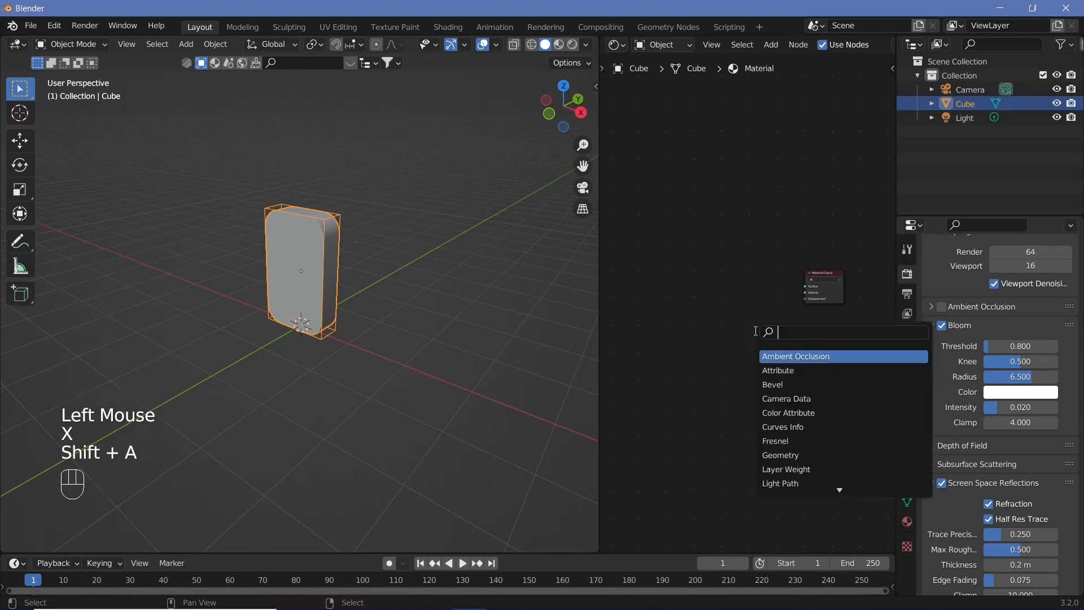
pyautogui.write('glass')
pyautogui.click(760, 350)
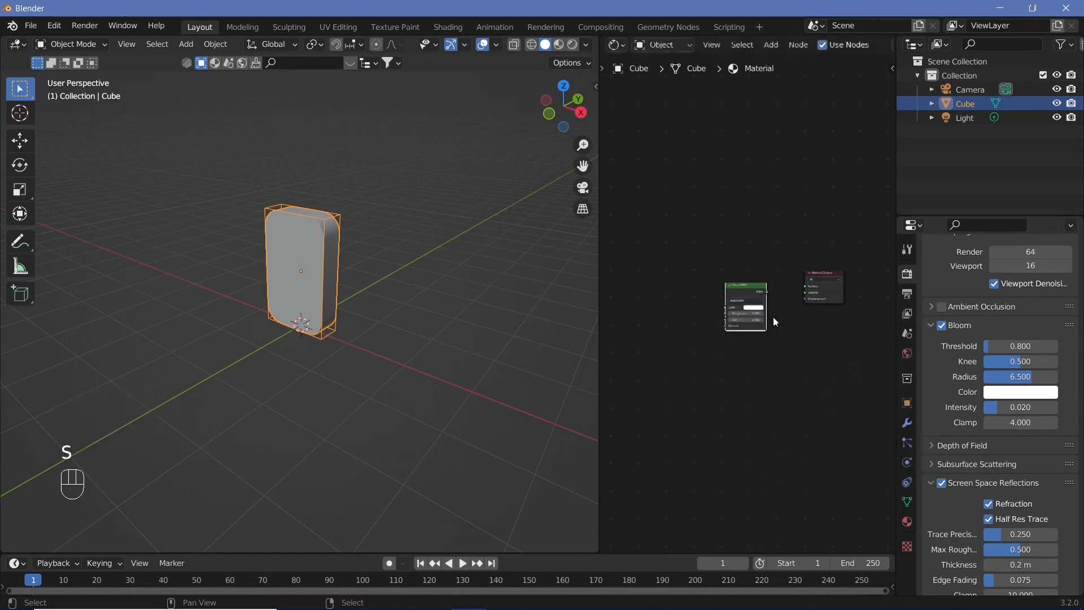
pyautogui.scroll(3, 784, 288)
pyautogui.moveTo(779, 286); pyautogui.dragTo(840, 277)
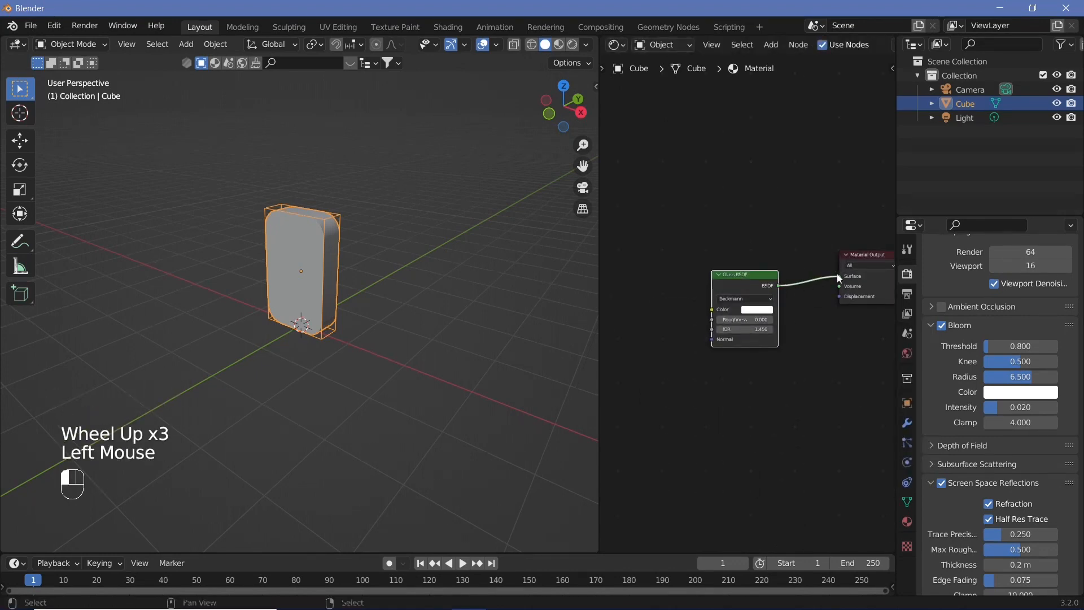
# Switch the 3D viewport to Rendered shading
pyautogui.click(572, 44)
pyautogui.scroll(3, 290, 342)
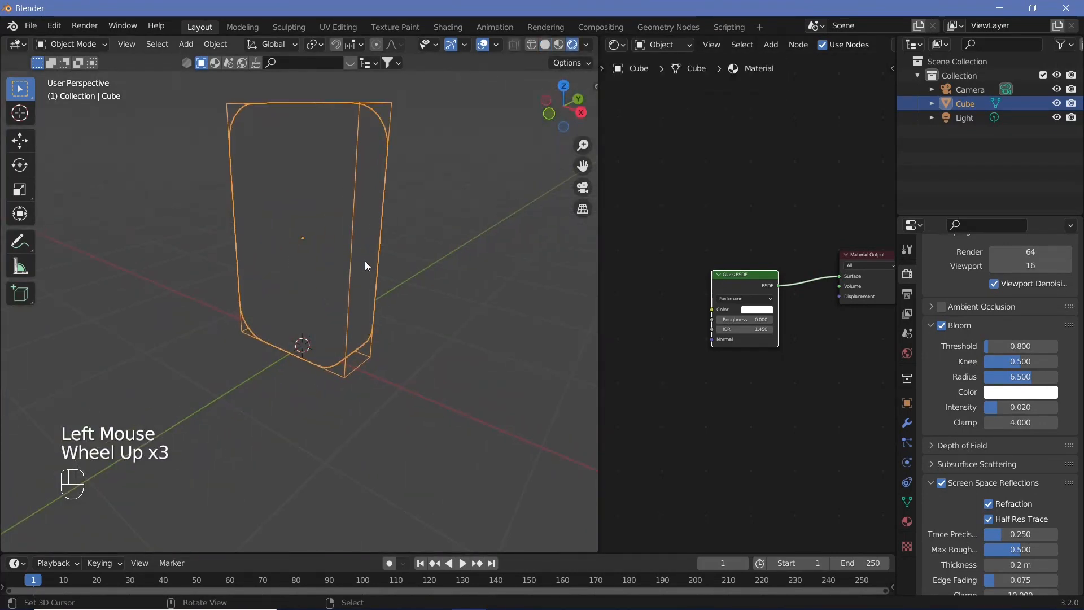
pyautogui.moveTo(365, 261); pyautogui.dragTo(359, 256, button='middle')
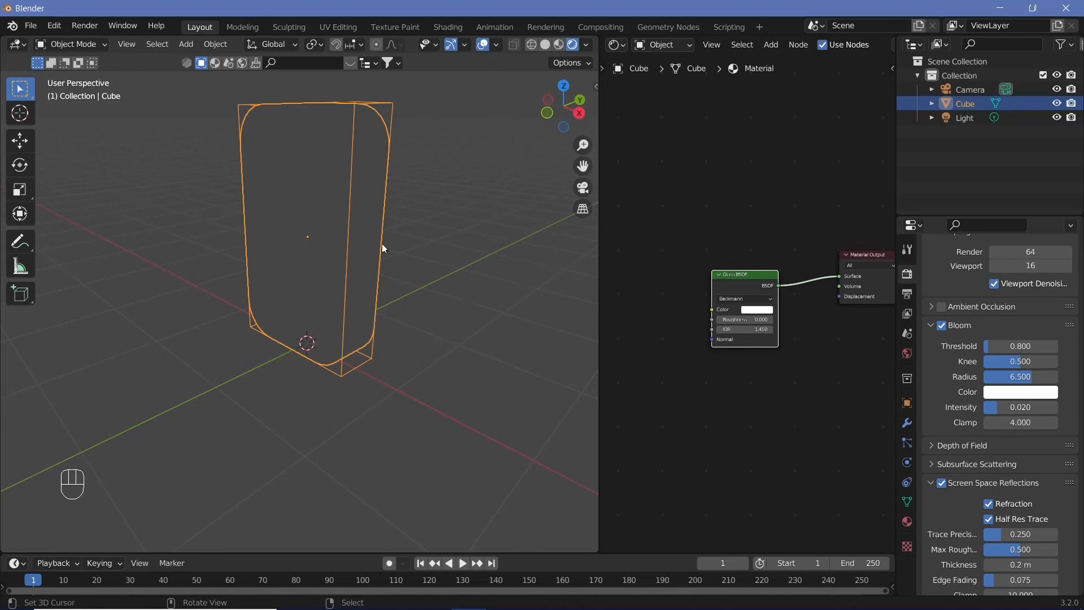
# Hide the Light in both the viewport and renders
pyautogui.scroll(-2, 415, 276)
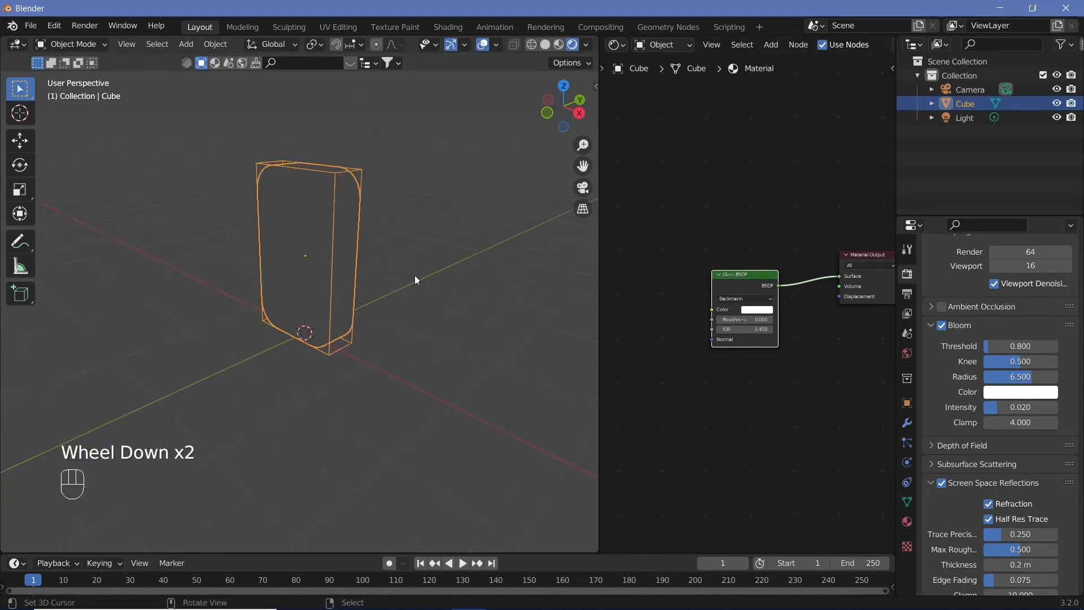
pyautogui.moveTo(415, 276); pyautogui.dragTo(438, 264, button='middle')
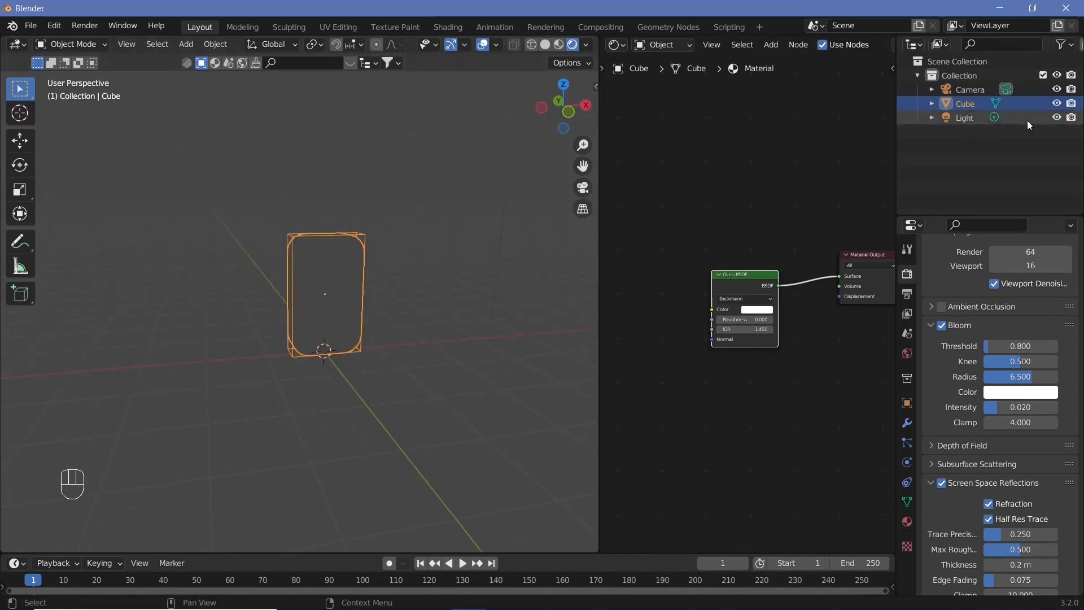
pyautogui.click(1058, 118)
pyautogui.click(1072, 118)
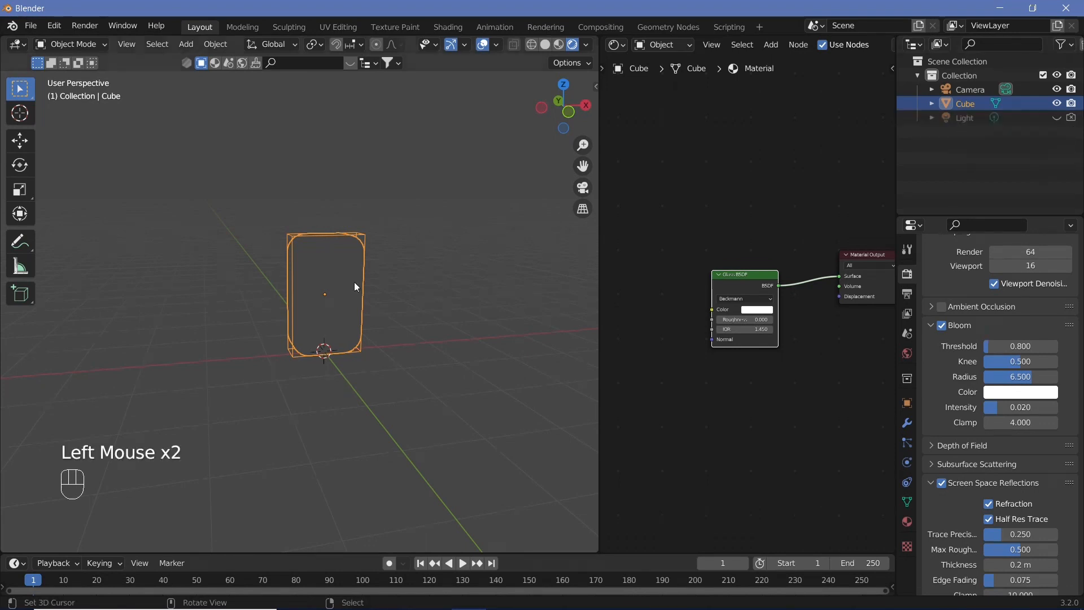
# Enter Edit Mode and, in face select mode, select the loop of side faces around the block's rim
pyautogui.scroll(3, 401, 316)
pyautogui.moveTo(354, 282); pyautogui.dragTo(359, 333, button='middle')
pyautogui.press('Tab')
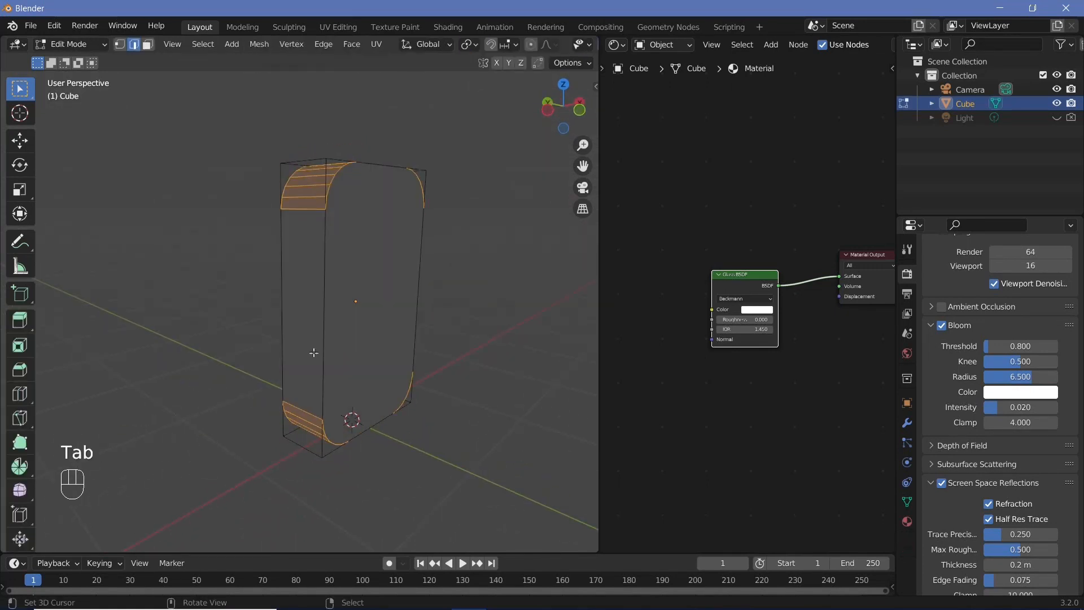
pyautogui.click(148, 44)
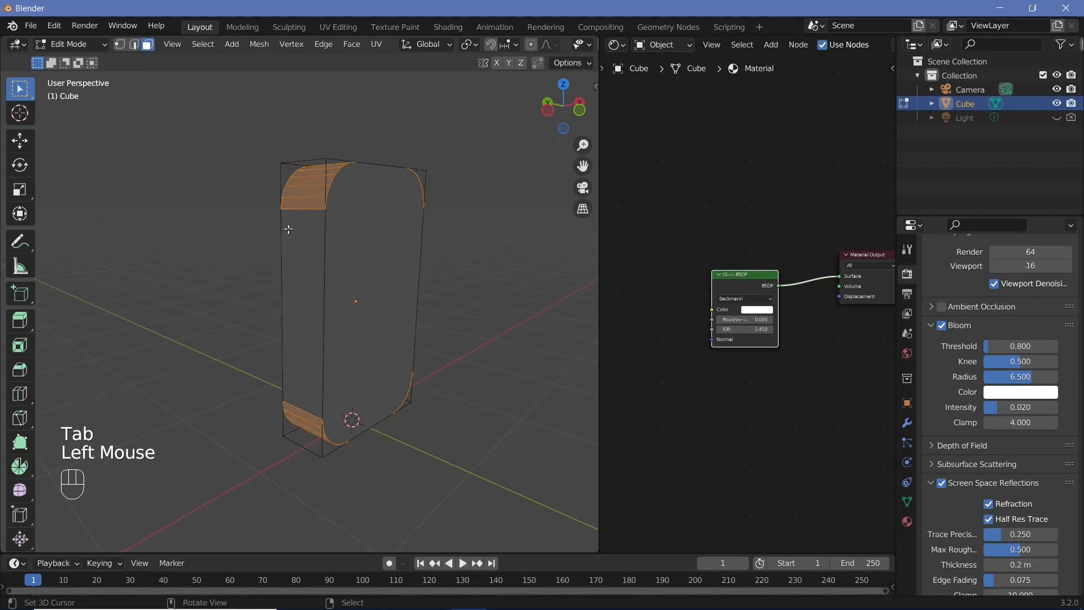
pyautogui.click(300, 215)
pyautogui.keyDown('alt'); pyautogui.keyDown('shift'); pyautogui.rightClick(301, 211); pyautogui.keyUp('shift'); pyautogui.keyUp('alt')
pyautogui.keyDown('alt'); pyautogui.keyDown('shift'); pyautogui.rightClick(301, 211); pyautogui.keyUp('shift'); pyautogui.keyUp('alt')
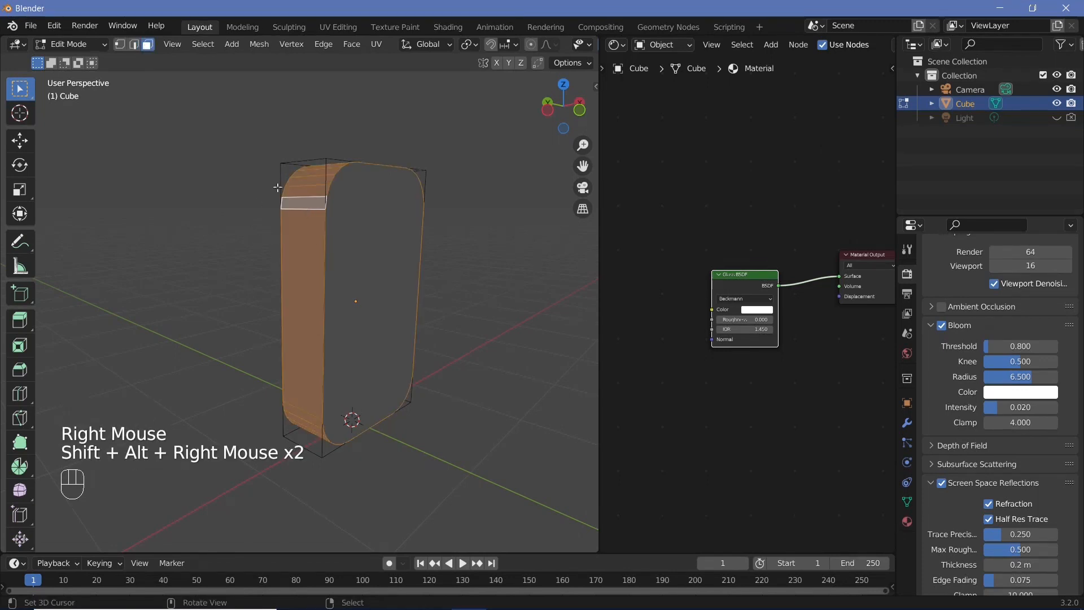
# Add a second material slot with a new material, assign it to the selected faces and name it emissivewaves
pyautogui.click(907, 525)
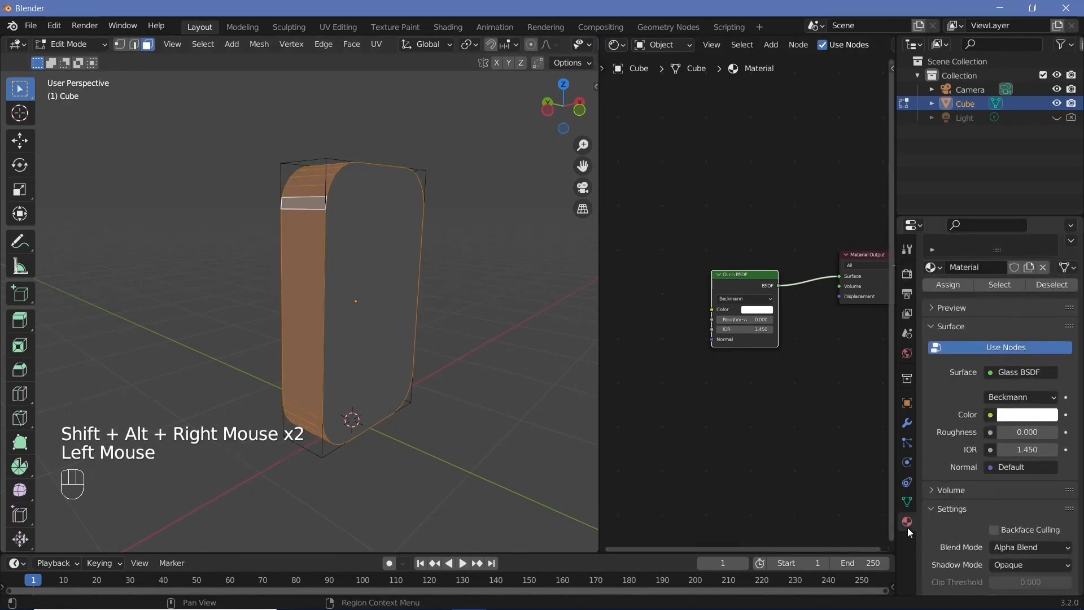
pyautogui.scroll(2, 1020, 314)
pyautogui.click(1075, 273)
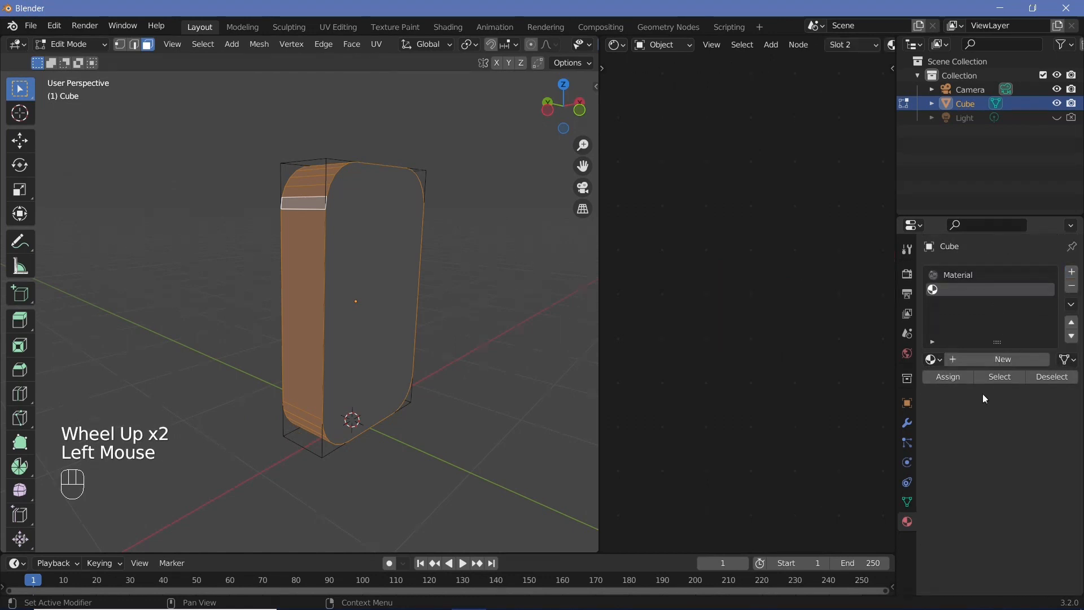
pyautogui.click(979, 364)
pyautogui.click(954, 380)
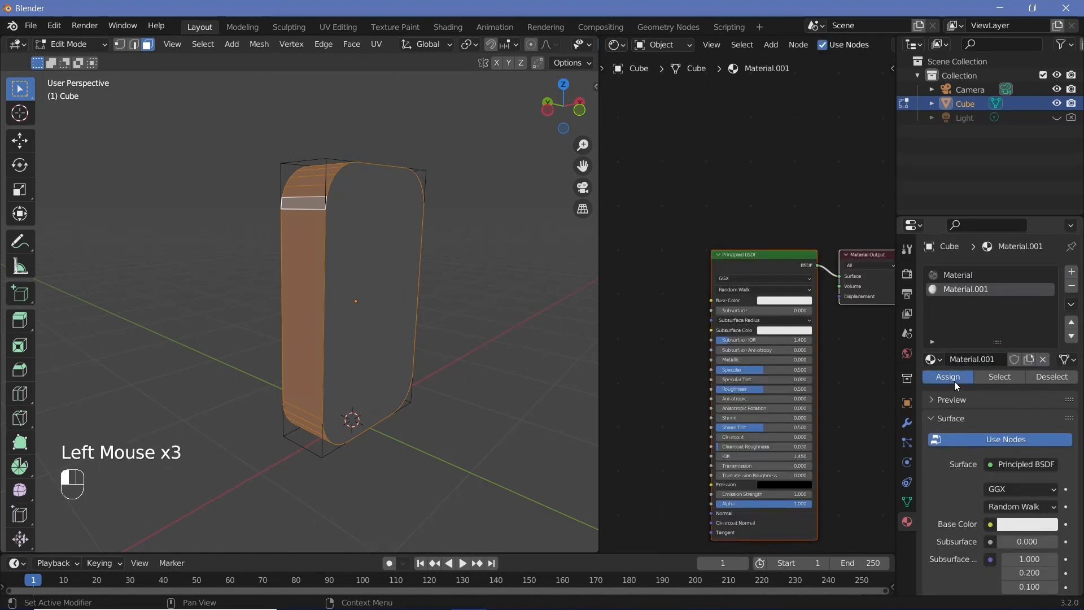
pyautogui.click(973, 359)
pyautogui.write('emissive')
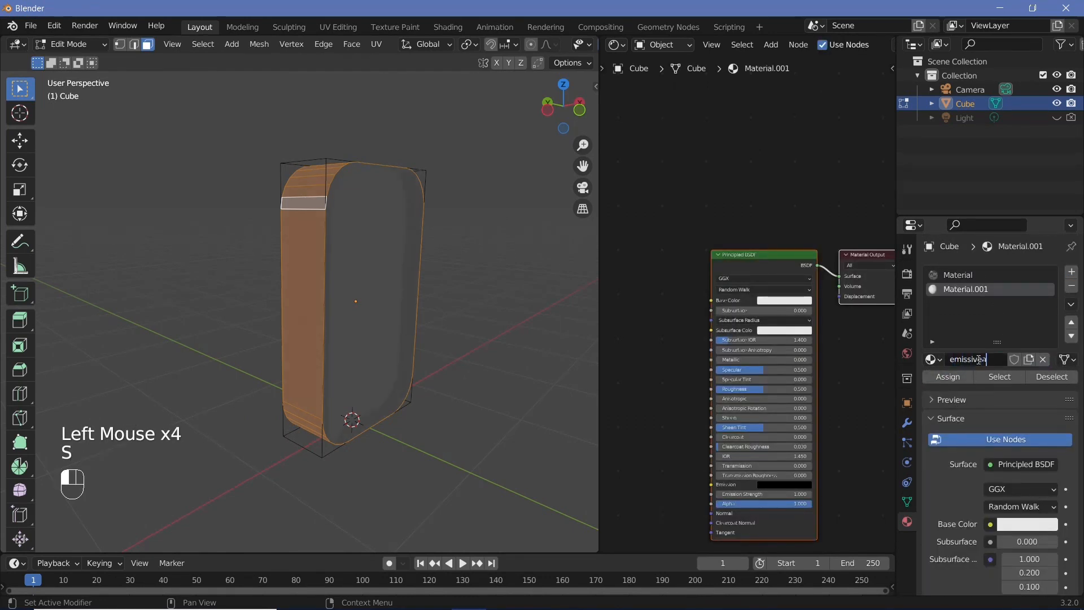
pyautogui.write('waves')
pyautogui.press('Return')
# Rename the first material slot's material to glass
pyautogui.click(966, 275)
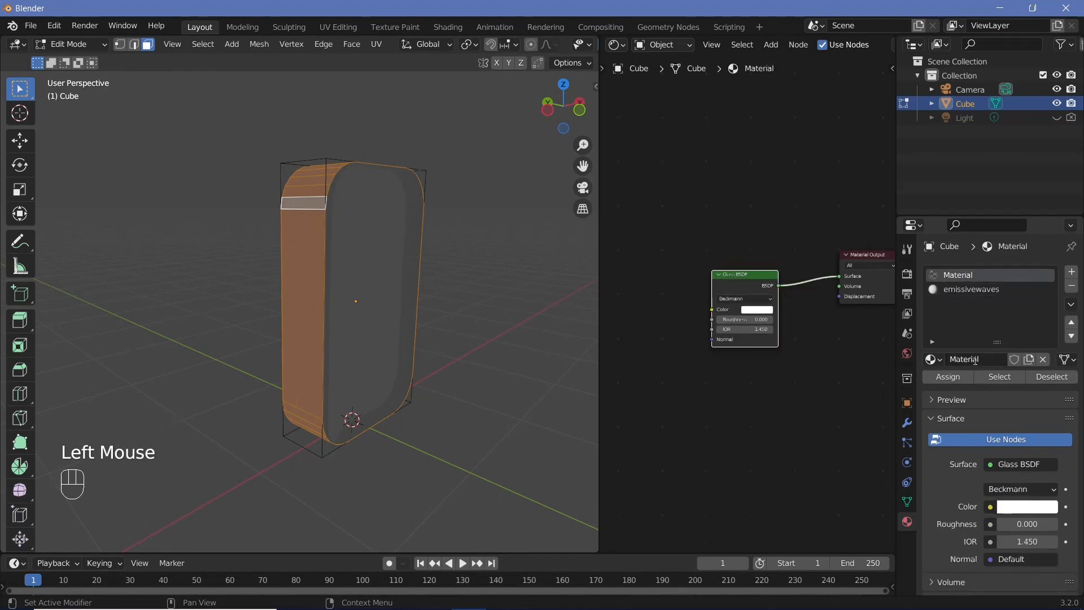
pyautogui.doubleClick(975, 360)
pyautogui.write('glass')
pyautogui.press('Return')
# Select the emissivewaves material and delete its Principled BSDF node
pyautogui.click(974, 290)
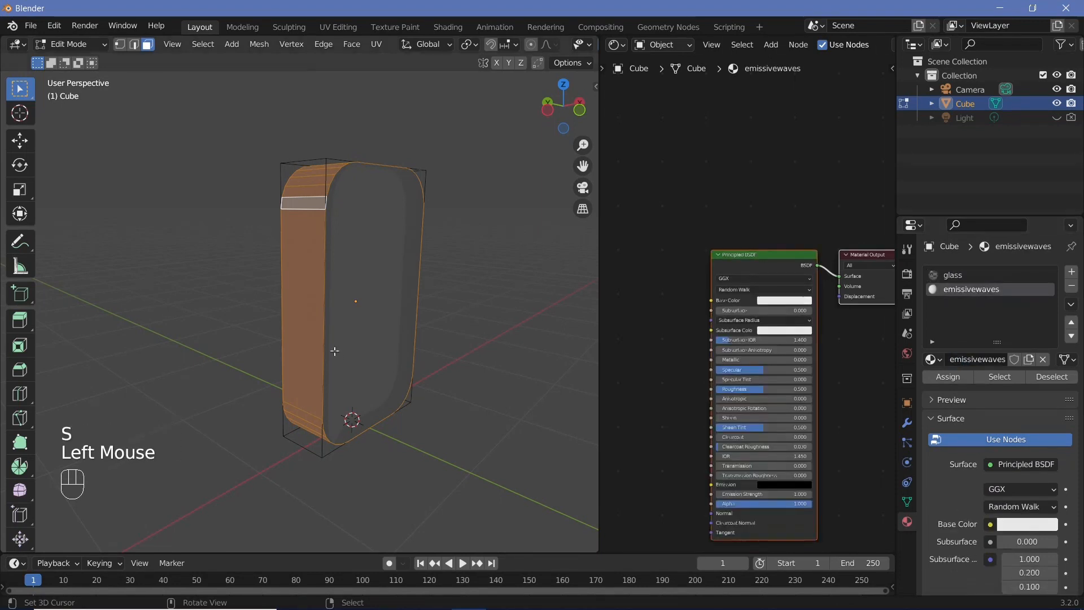
pyautogui.click(783, 258)
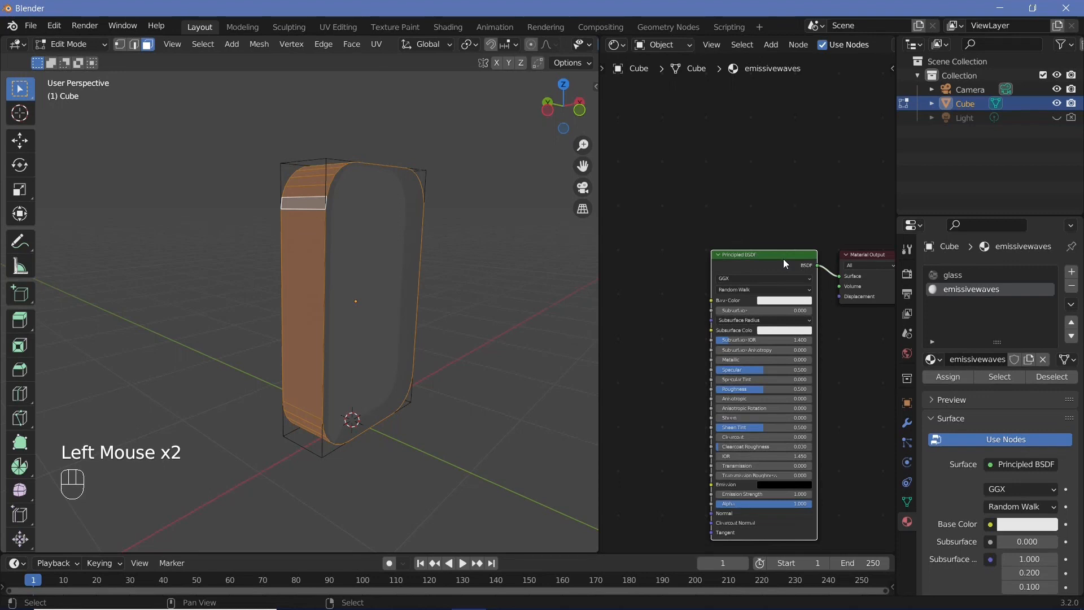
pyautogui.press('x')
# Add a Wave Texture node to the emissivewaves material
pyautogui.hotkey('shift', 'a')
pyautogui.click(754, 289)
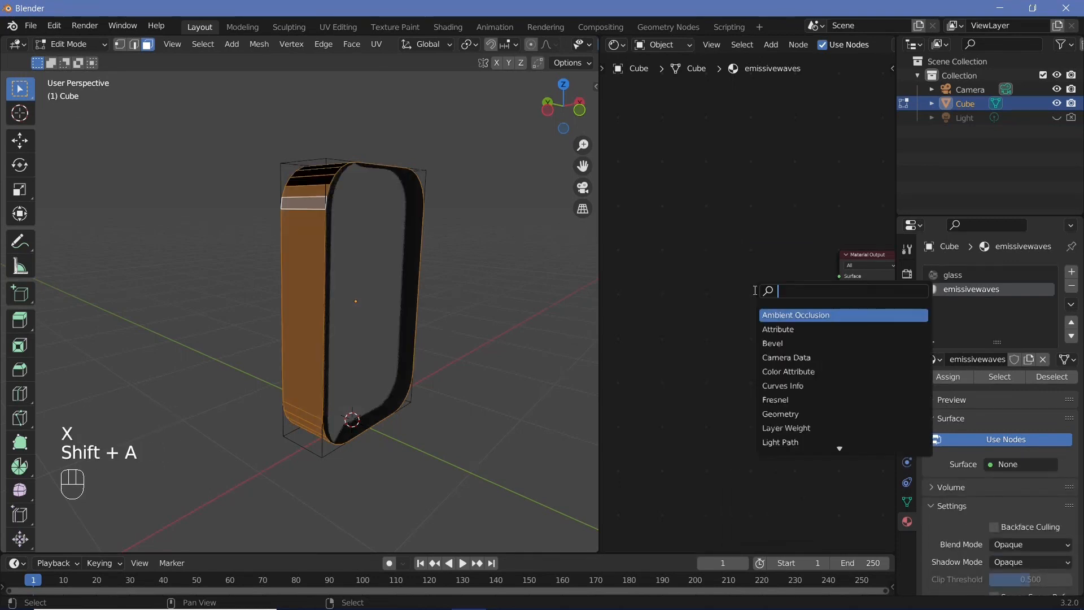
pyautogui.write('wave')
pyautogui.press('Down')
pyautogui.press('Return')
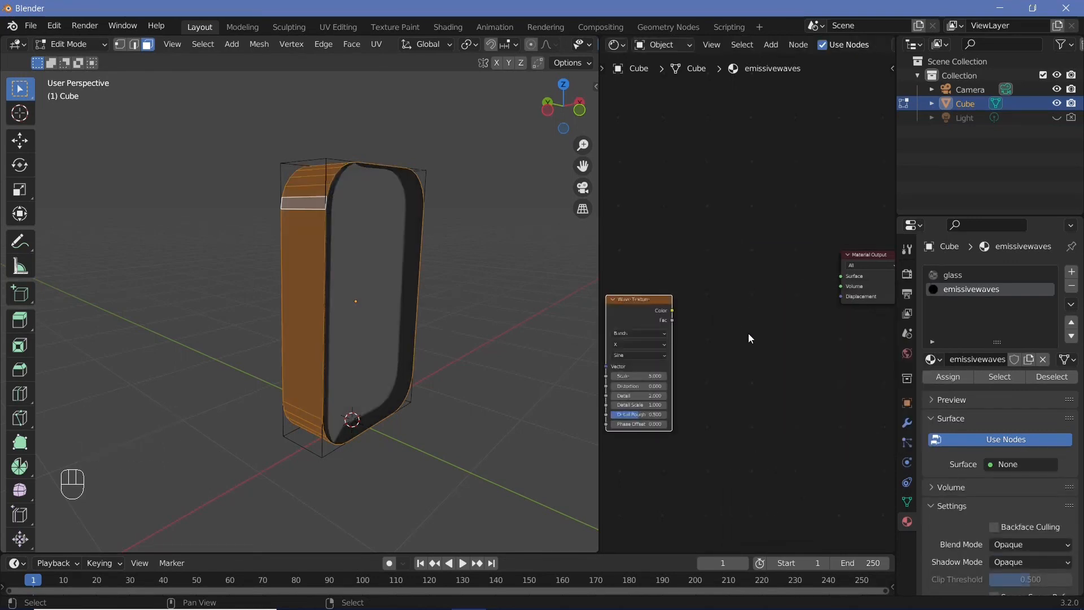
# Add a ColorRamp node and connect the Wave Texture's Color output to its Fac input
pyautogui.hotkey('shift', 'a')
pyautogui.click(751, 334)
pyautogui.write('color ramp')
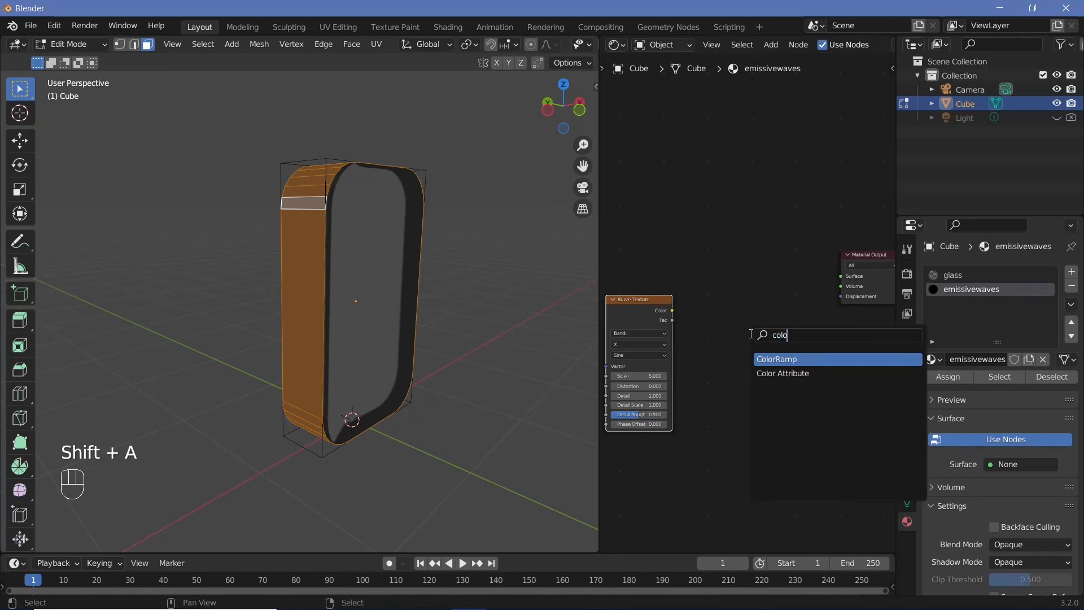
pyautogui.press('Return')
pyautogui.moveTo(672, 310); pyautogui.dragTo(687, 356)
pyautogui.moveTo(651, 302); pyautogui.dragTo(600, 301)
pyautogui.moveTo(699, 283); pyautogui.dragTo(653, 285)
# Add an Emission node and connect the ColorRamp's Color output to the Emission Strength input
pyautogui.hotkey('shift', 'a')
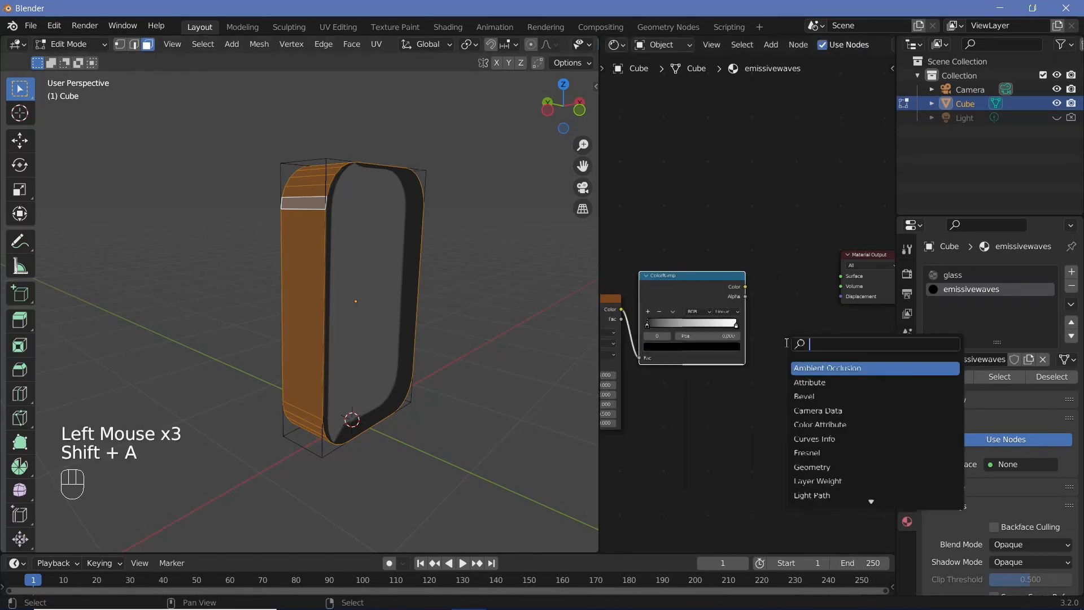
pyautogui.write('emi')
pyautogui.press('Return')
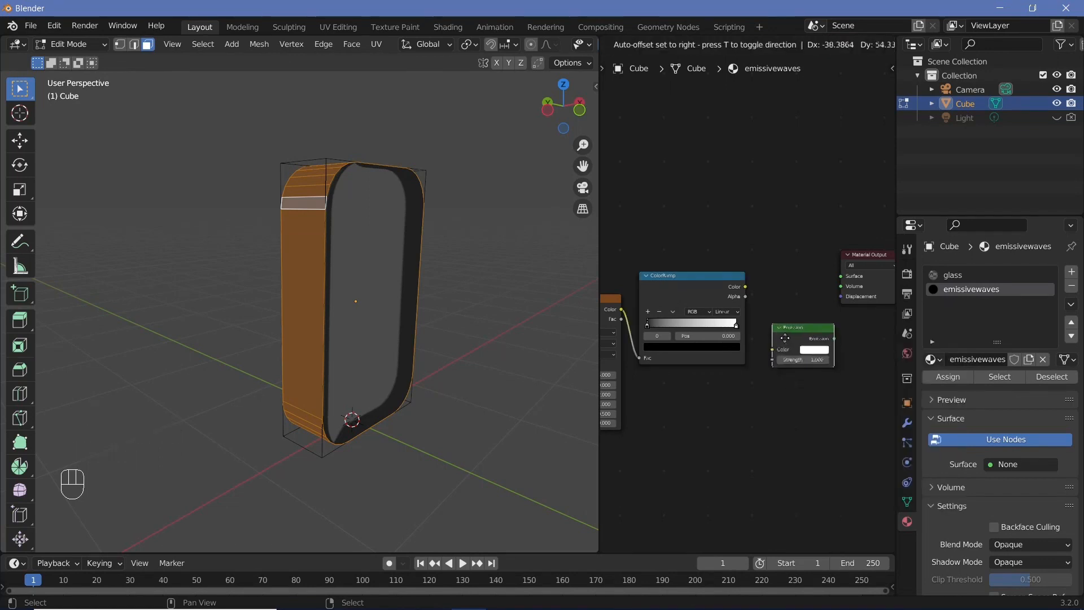
pyautogui.click(765, 278)
pyautogui.moveTo(764, 277); pyautogui.dragTo(836, 269, button='middle')
pyautogui.moveTo(646, 251); pyautogui.dragTo(836, 300)
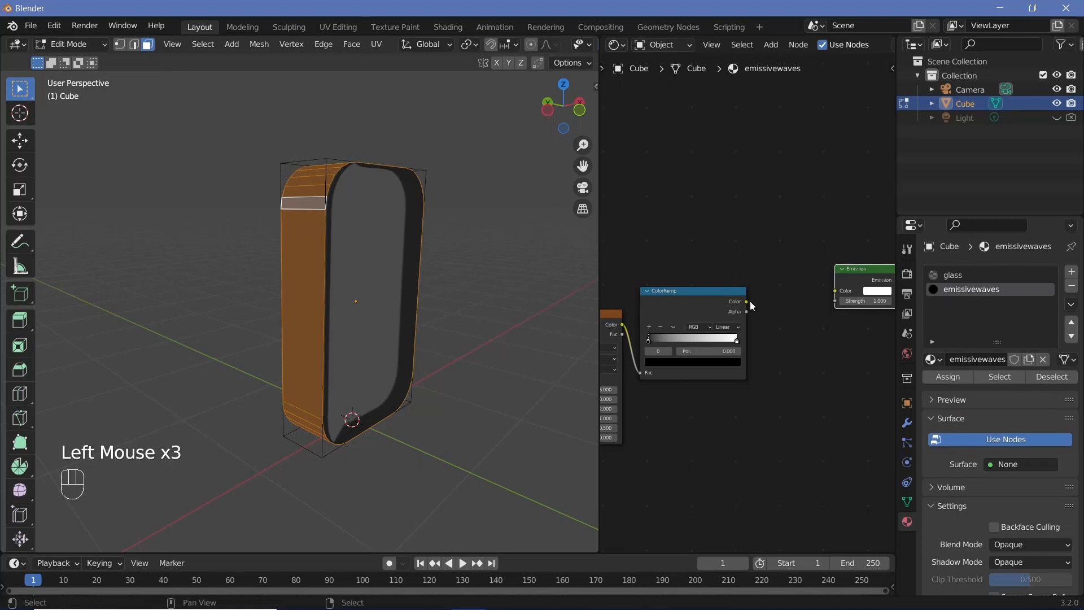
pyautogui.moveTo(748, 301); pyautogui.dragTo(845, 300)
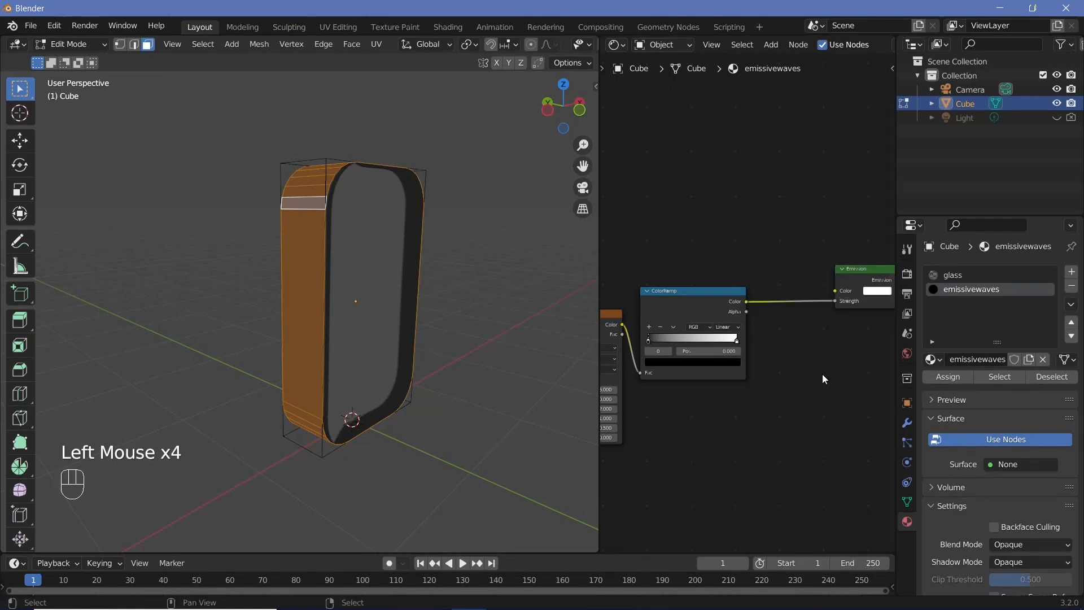
# Insert a Math node on that link, set it to Multiply with a value of 5
pyautogui.hotkey('shift', 'a')
pyautogui.moveTo(822, 374)
pyautogui.write('math')
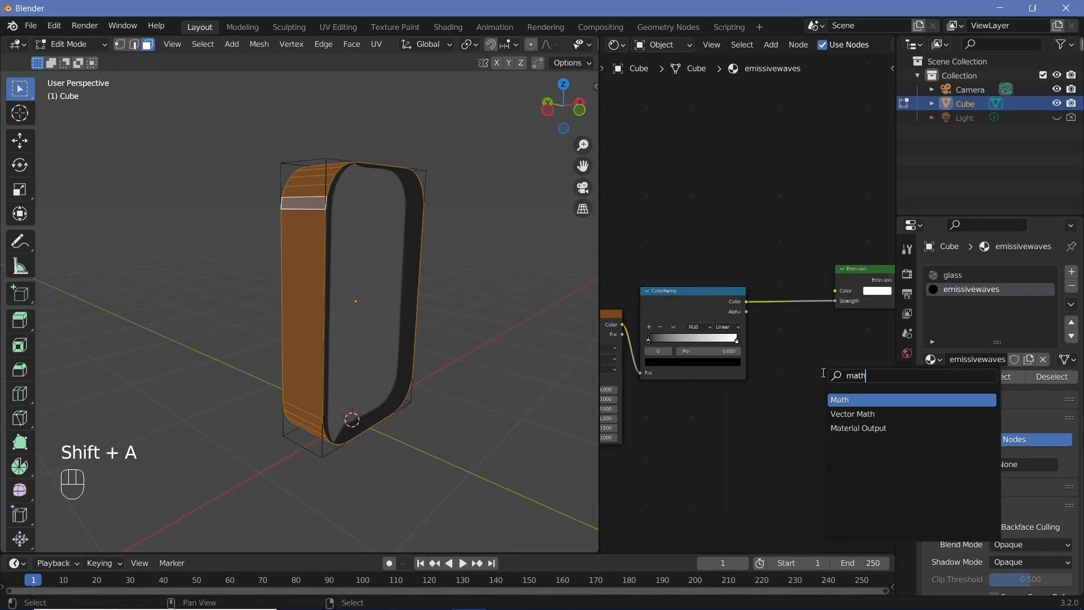
pyautogui.press('Return')
pyautogui.click(778, 285)
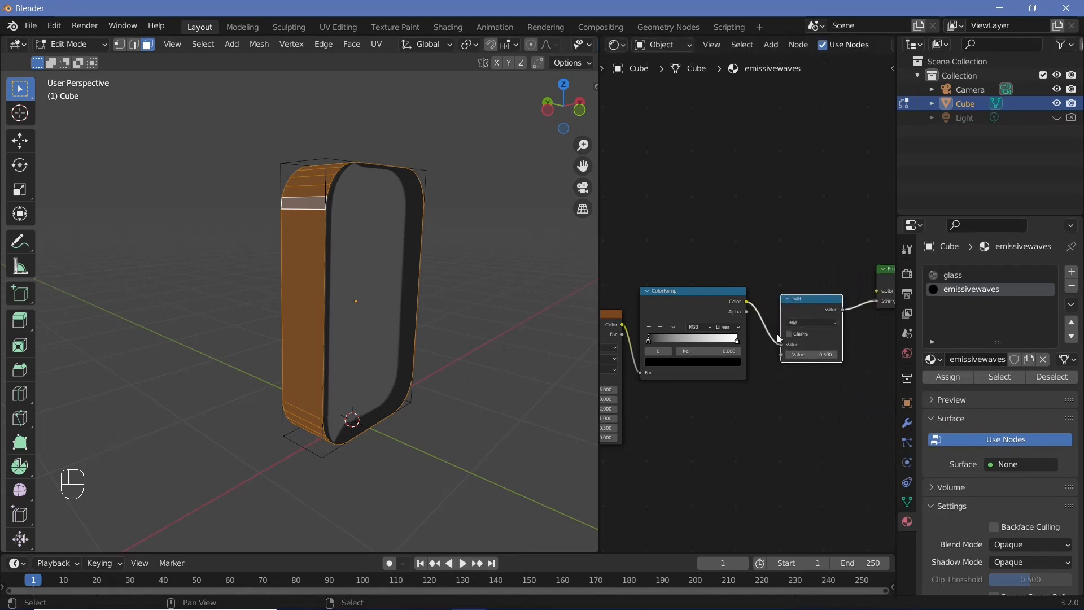
pyautogui.click(815, 325)
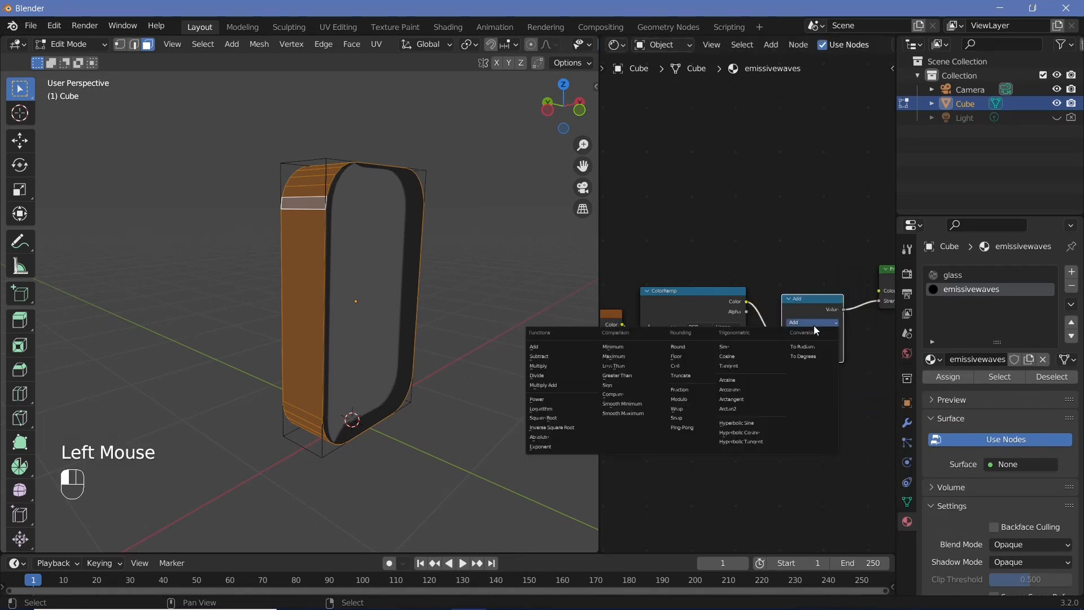
pyautogui.click(551, 365)
pyautogui.scroll(3, 819, 374)
pyautogui.moveTo(847, 385); pyautogui.dragTo(888, 384)
pyautogui.click(849, 384)
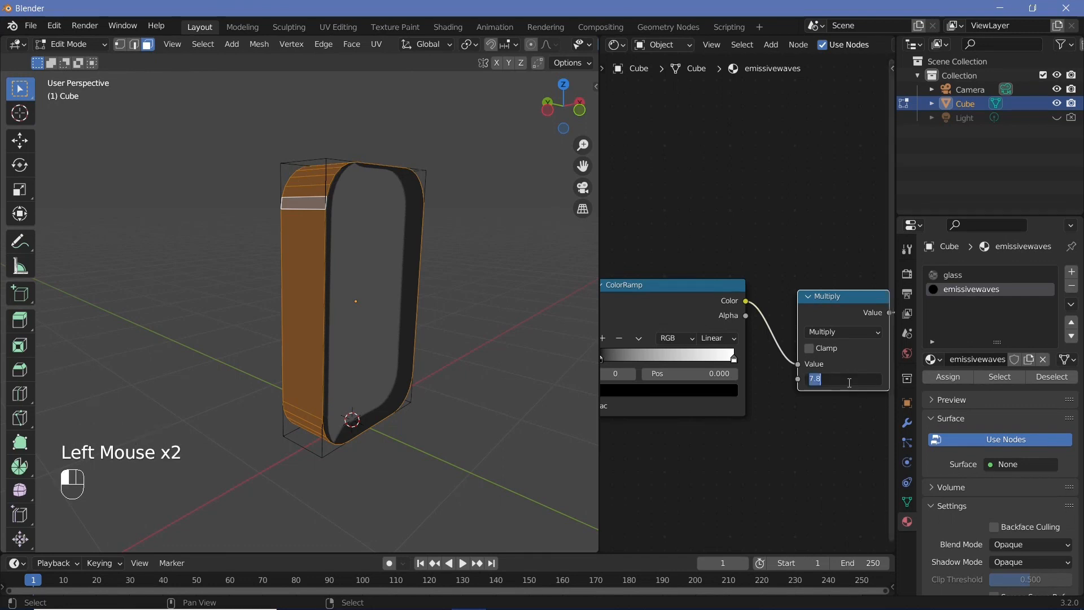
# Connect the Emission node's output to the Material Output's Surface input
pyautogui.moveTo(774, 448); pyautogui.dragTo(694, 337, button='middle')
pyautogui.scroll(-2, 763, 456)
pyautogui.moveTo(847, 439); pyautogui.dragTo(593, 468, button='middle')
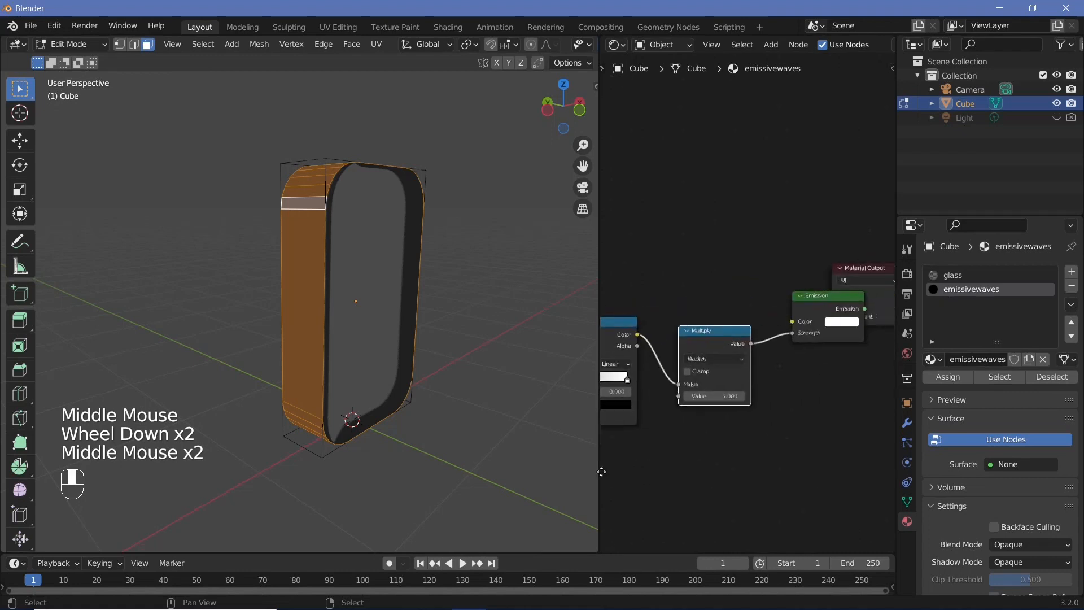
pyautogui.moveTo(885, 276); pyautogui.dragTo(812, 273, button='middle')
pyautogui.moveTo(759, 292); pyautogui.dragTo(830, 298)
pyautogui.moveTo(756, 326); pyautogui.dragTo(794, 318)
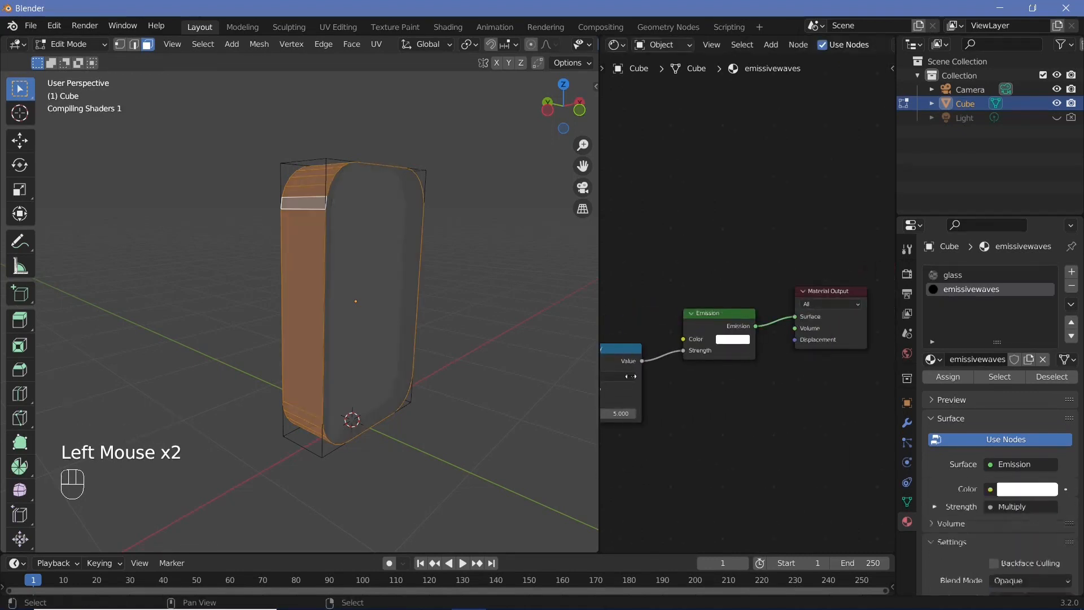
# Set the Wave Texture's direction to Y
pyautogui.moveTo(690, 254); pyautogui.dragTo(734, 174, button='middle')
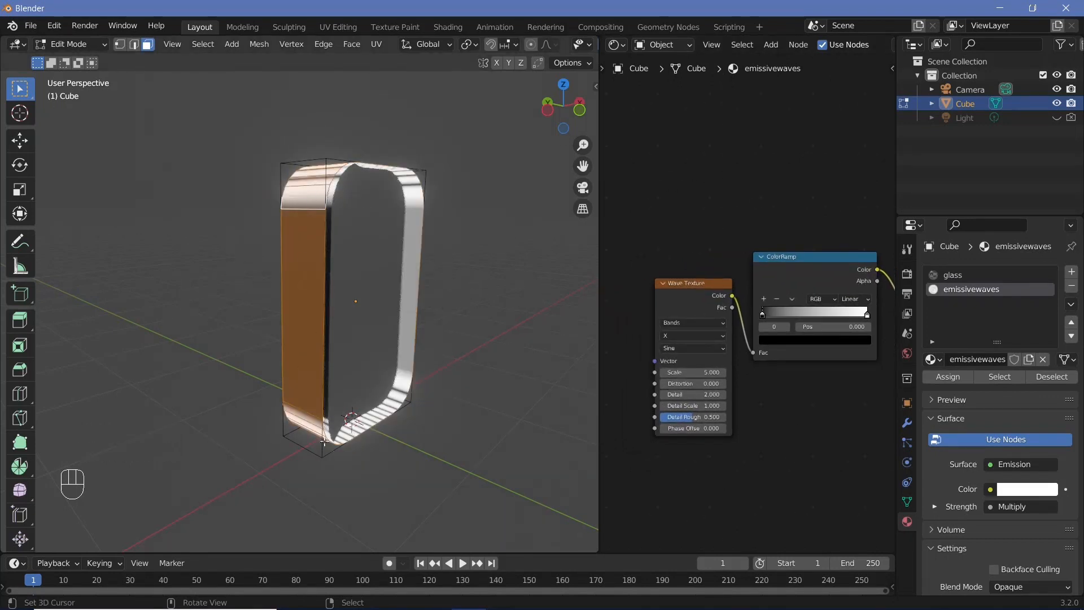
pyautogui.scroll(3, 649, 469)
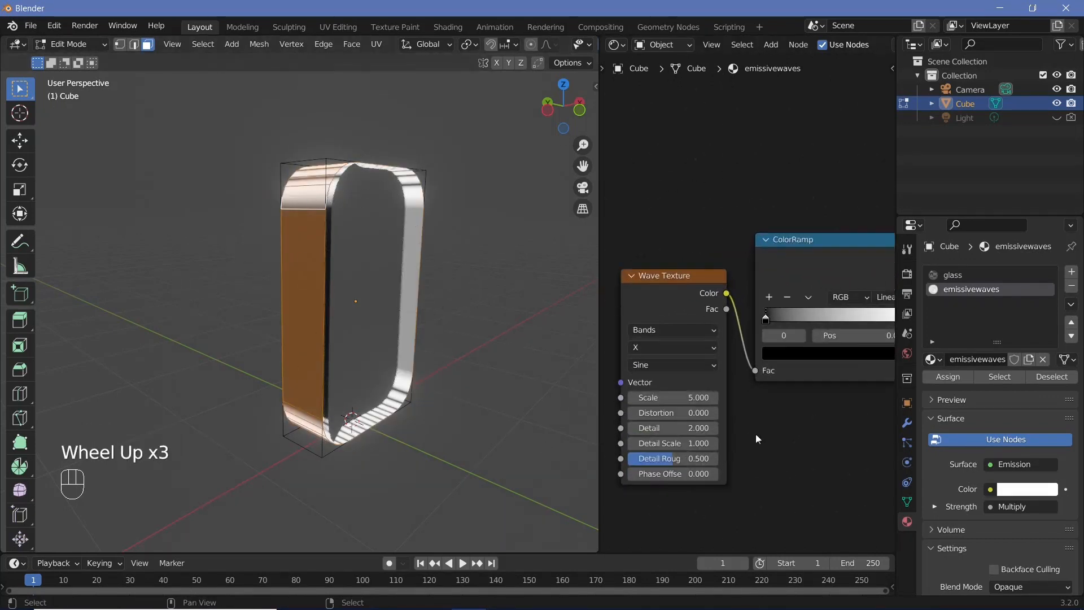
pyautogui.moveTo(756, 433); pyautogui.dragTo(805, 396, button='middle')
pyautogui.scroll(1, 723, 320)
pyautogui.click(723, 319)
pyautogui.click(710, 352)
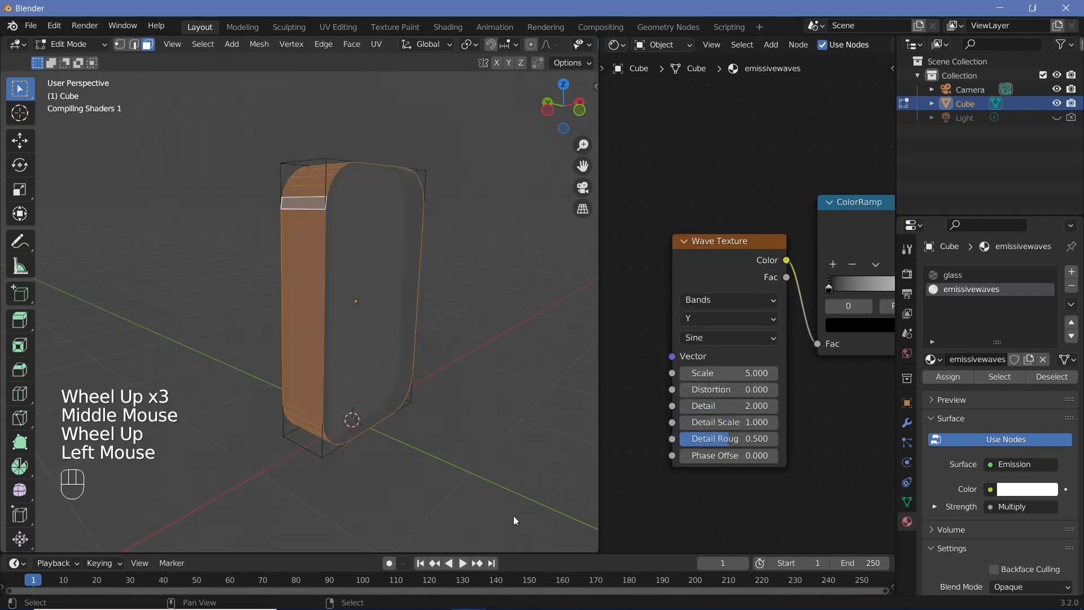
# Set the Wave Texture's scale to 0.8
pyautogui.moveTo(315, 302); pyautogui.dragTo(384, 305, button='middle')
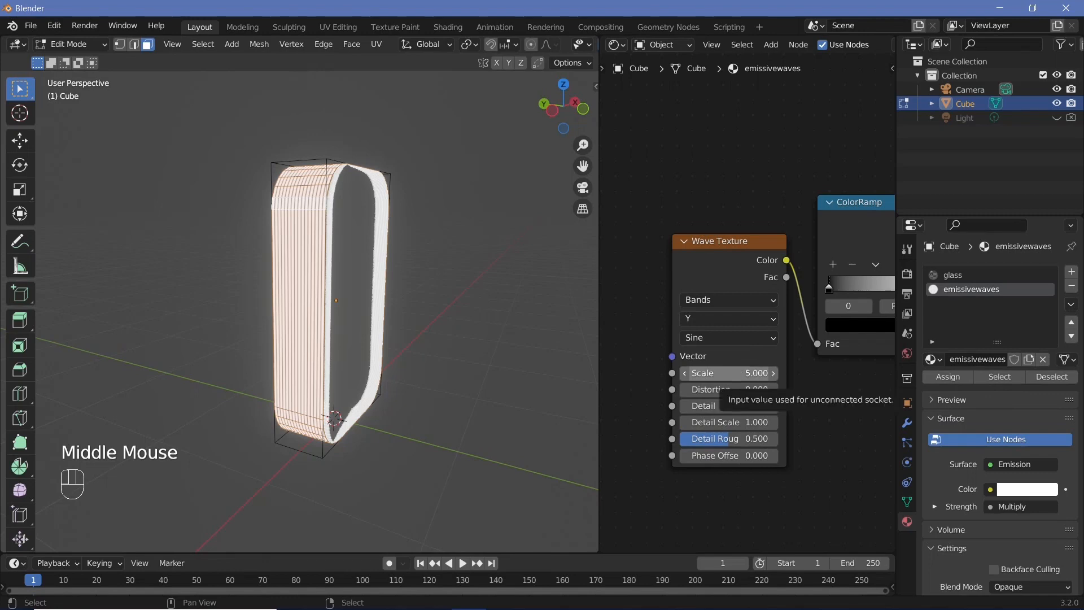
pyautogui.moveTo(739, 372); pyautogui.dragTo(702, 373)
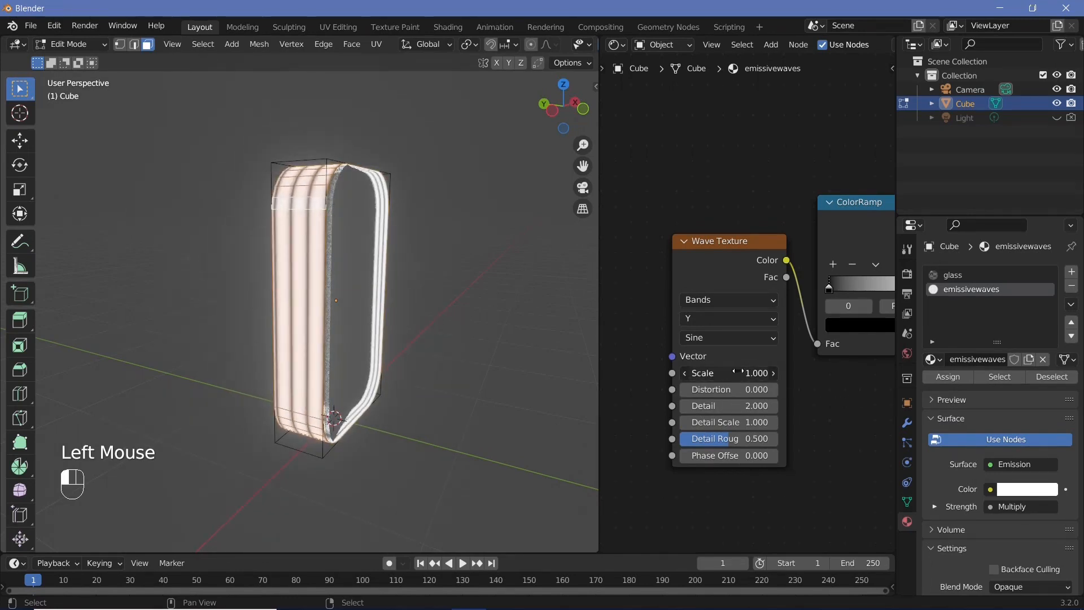
pyautogui.doubleClick(740, 372)
pyautogui.write('0.8')
pyautogui.press('Return')
# Move the ColorRamp's black stop to position about 0.855
pyautogui.moveTo(784, 389); pyautogui.dragTo(704, 432, button='middle')
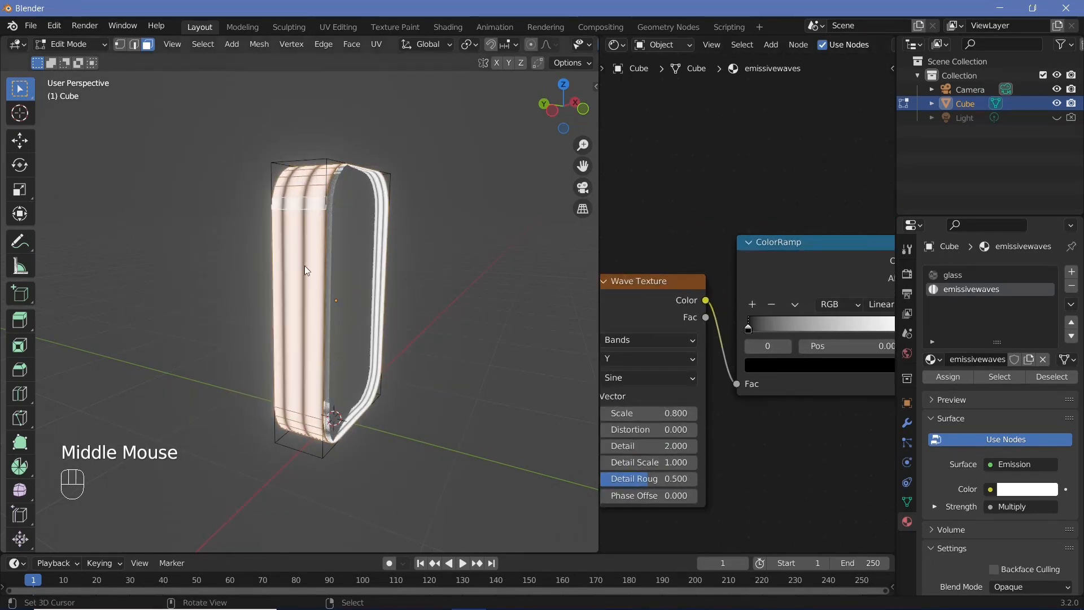
pyautogui.moveTo(743, 327); pyautogui.dragTo(643, 351, button='middle')
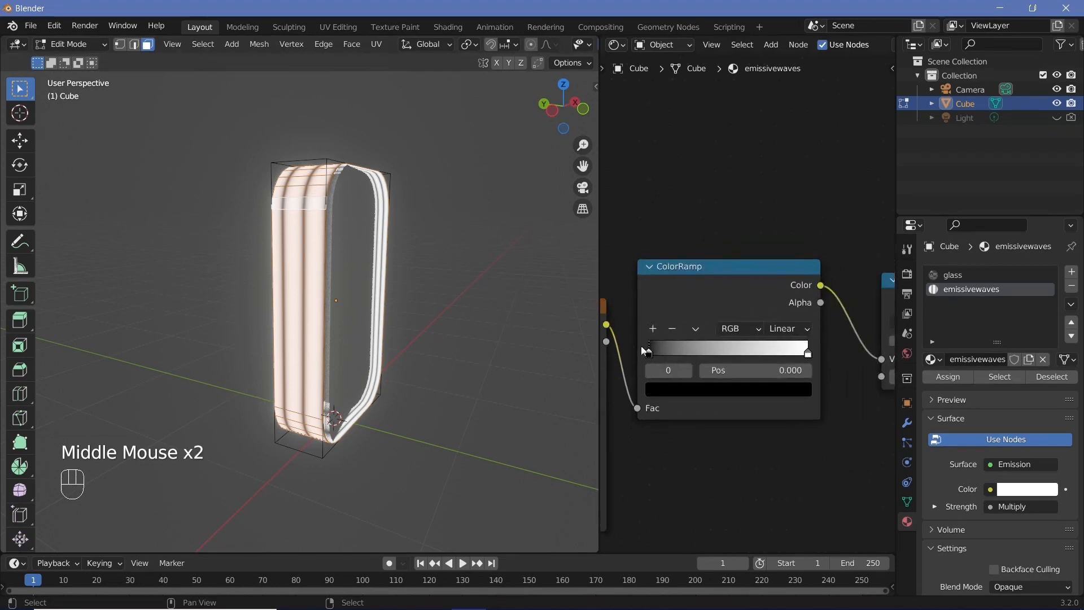
pyautogui.moveTo(650, 352); pyautogui.dragTo(793, 368)
pyautogui.moveTo(529, 341); pyautogui.dragTo(350, 339, button='middle')
pyautogui.scroll(3, 388, 324)
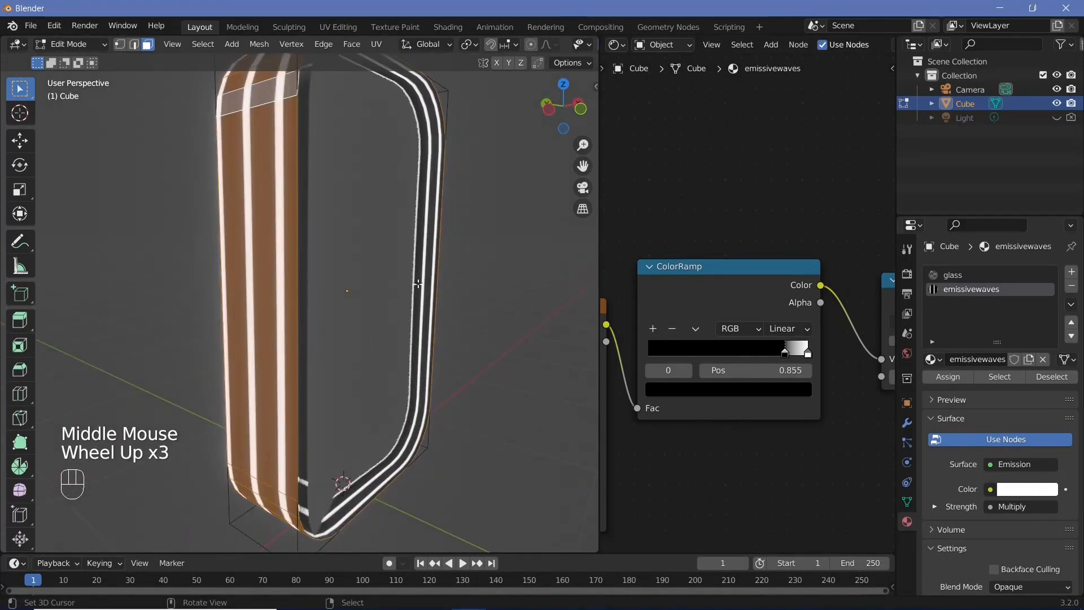
pyautogui.keyDown('shift'); pyautogui.moveTo(417, 283); pyautogui.dragTo(344, 261, button='middle'); pyautogui.keyUp('shift')
pyautogui.scroll(-1, 972, 528)
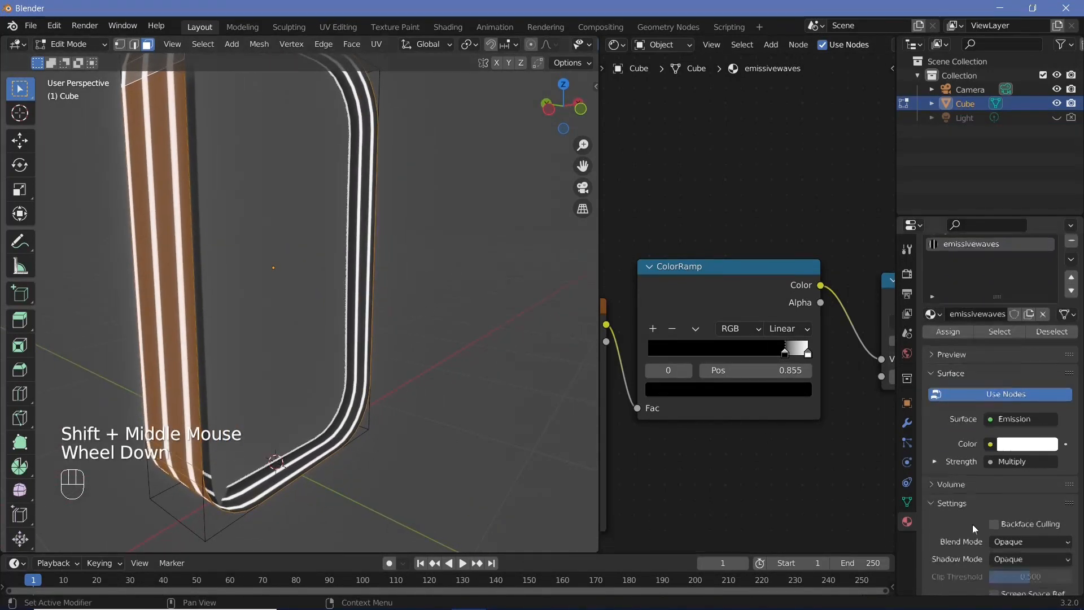
# Try the Alpha Blend blend mode on the rim material, then set it back to Opaque
pyautogui.scroll(-1, 972, 528)
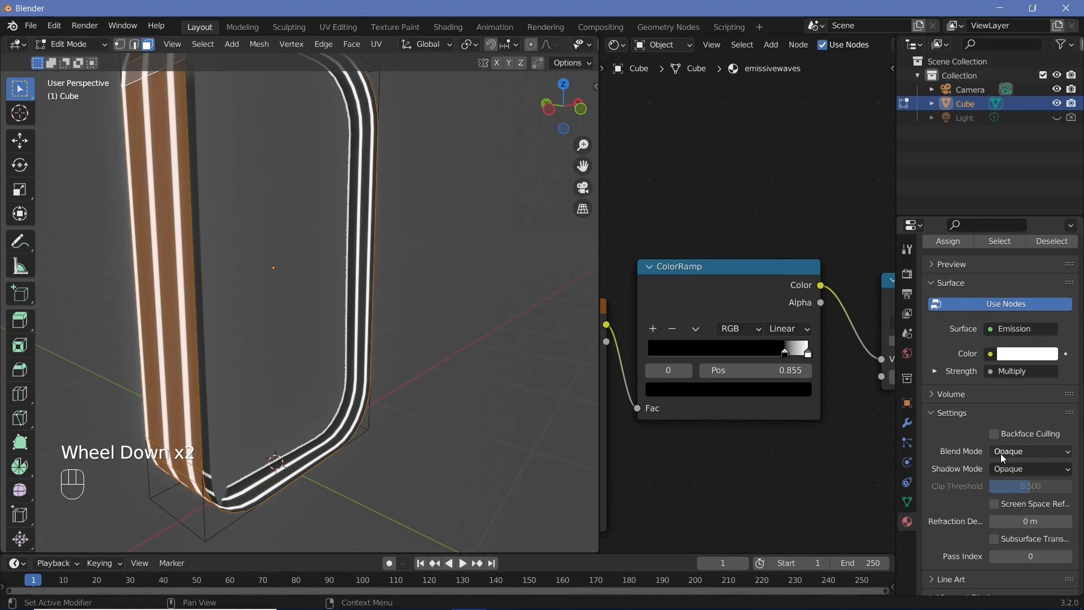
pyautogui.click(1006, 457)
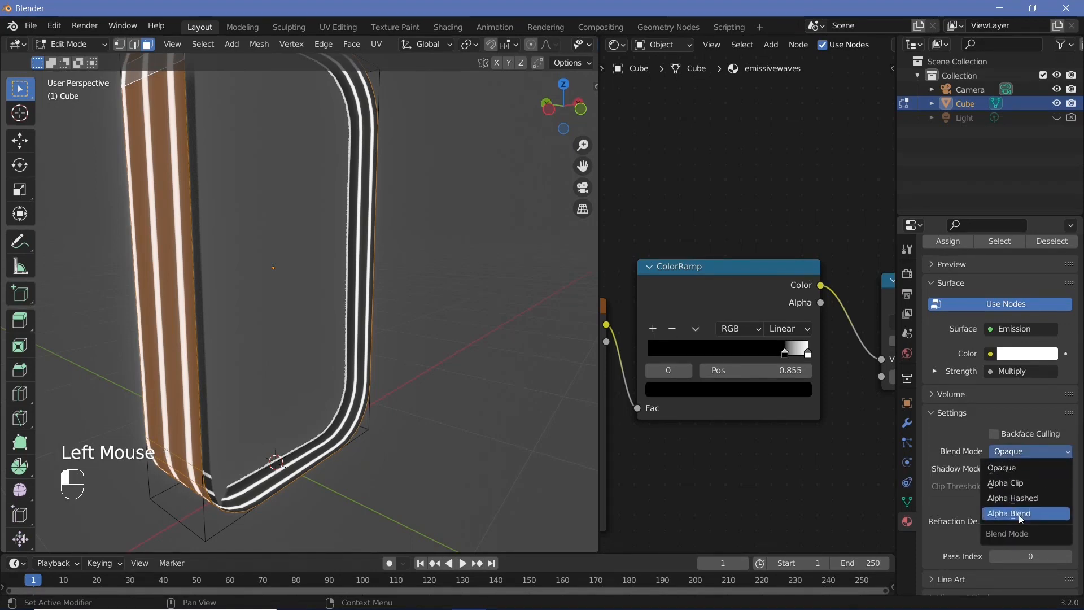
pyautogui.click(1014, 513)
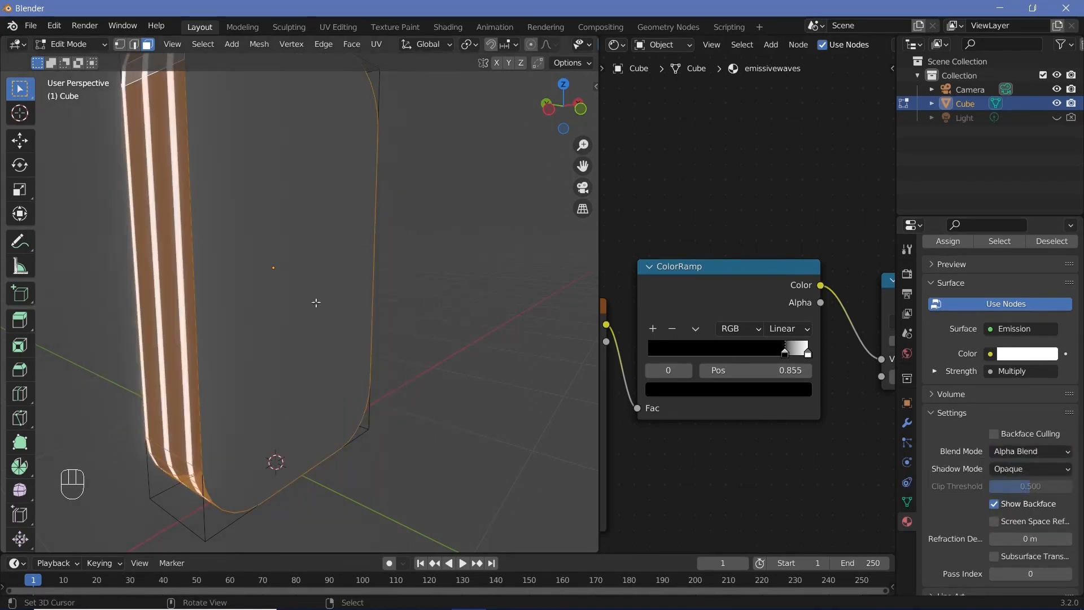
pyautogui.moveTo(423, 296); pyautogui.dragTo(470, 300, button='middle')
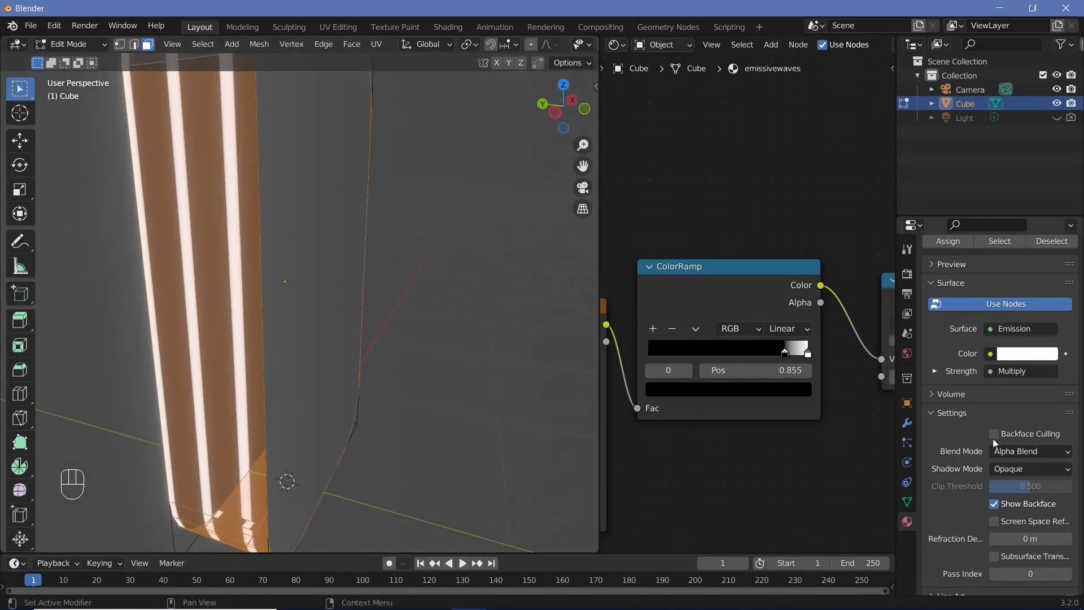
pyautogui.click(1006, 451)
pyautogui.click(1008, 468)
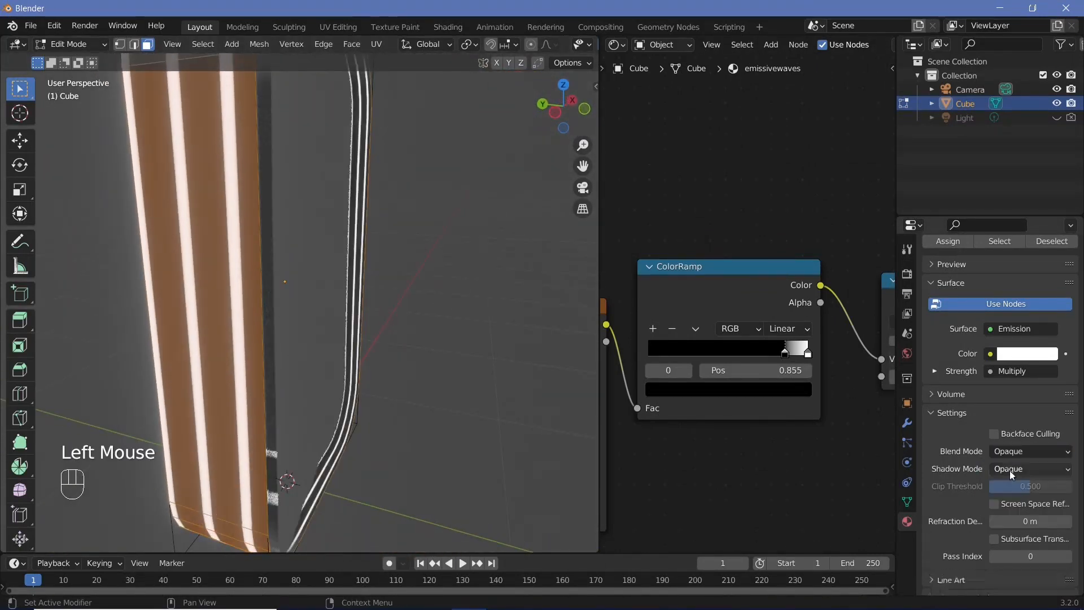
# Return to Object Mode and examine the striped rim from side and perspective views
pyautogui.scroll(-4, 297, 336)
pyautogui.press('Tab')
pyautogui.moveTo(296, 335); pyautogui.dragTo(270, 354, button='middle')
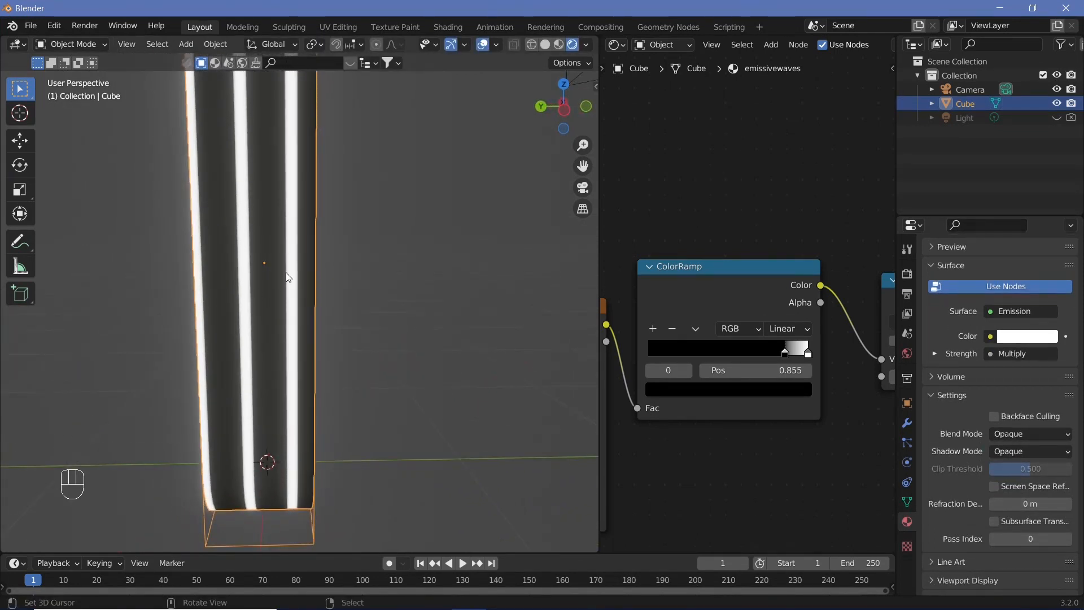
pyautogui.press('KP_1')
pyautogui.press('KP_3')
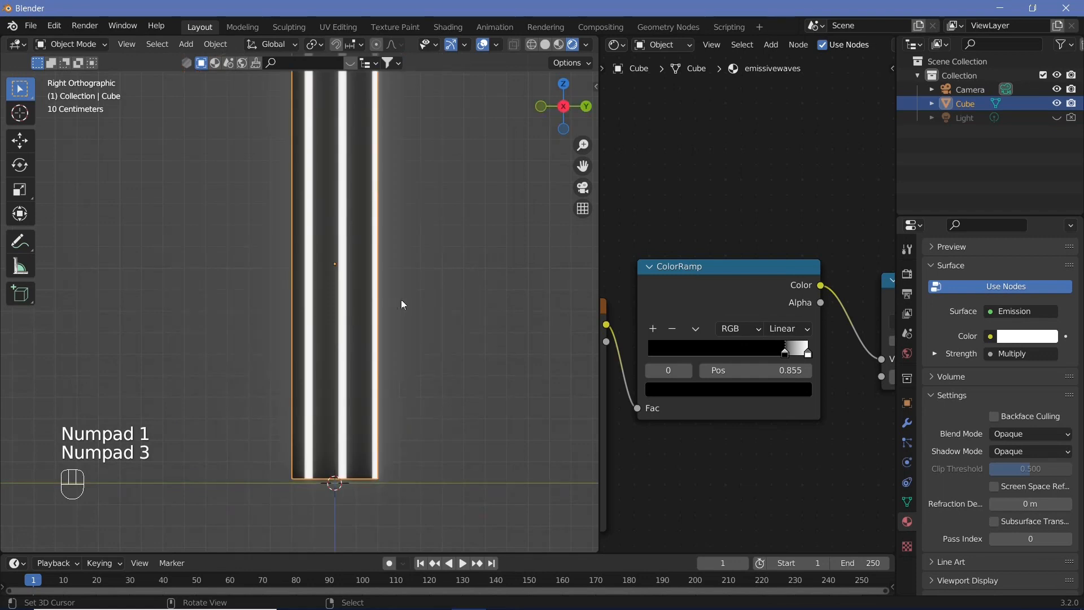
pyautogui.scroll(4, 400, 299)
pyautogui.keyDown('shift'); pyautogui.moveTo(401, 298); pyautogui.dragTo(362, 318, button='middle'); pyautogui.keyUp('shift')
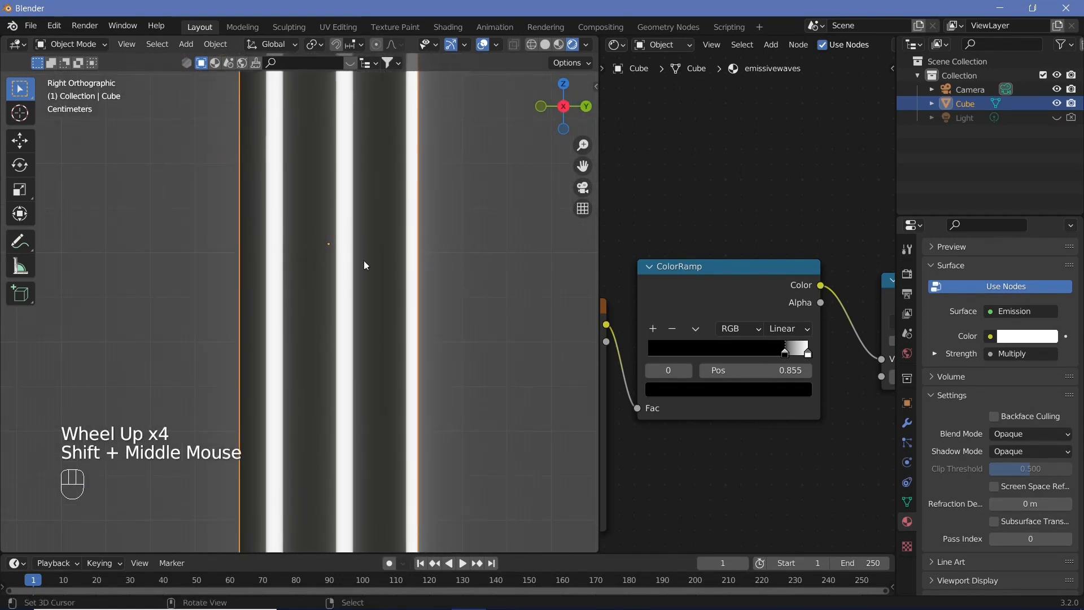
pyautogui.moveTo(677, 491); pyautogui.dragTo(816, 399, button='middle')
pyautogui.moveTo(693, 431); pyautogui.dragTo(777, 431)
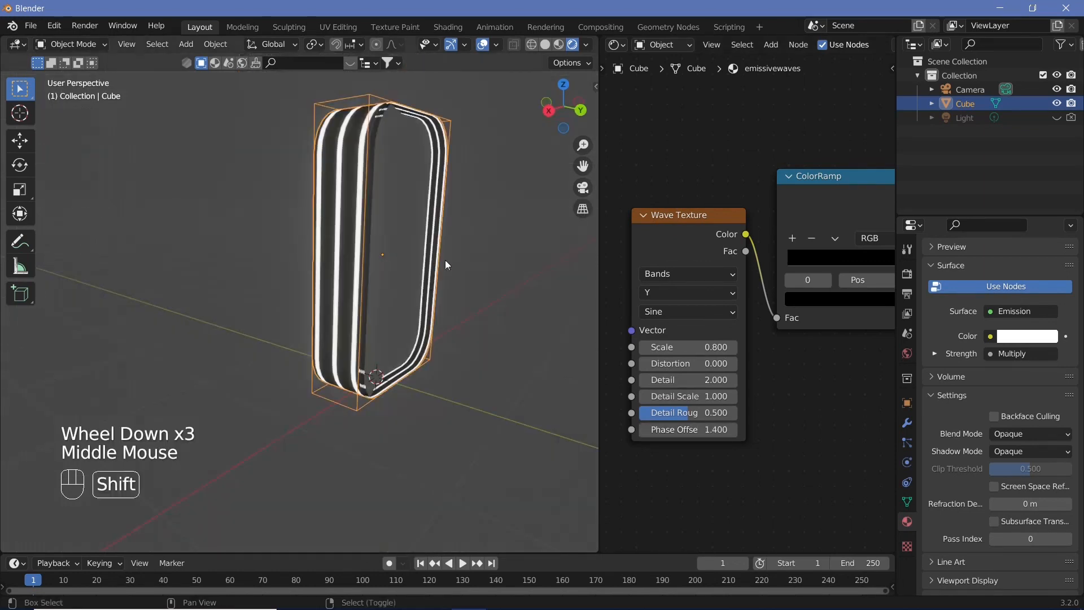
pyautogui.keyDown('shift'); pyautogui.moveTo(445, 260); pyautogui.dragTo(243, 318, button='middle'); pyautogui.keyUp('shift')
pyautogui.scroll(4, 255, 332)
pyautogui.scroll(-2, 255, 332)
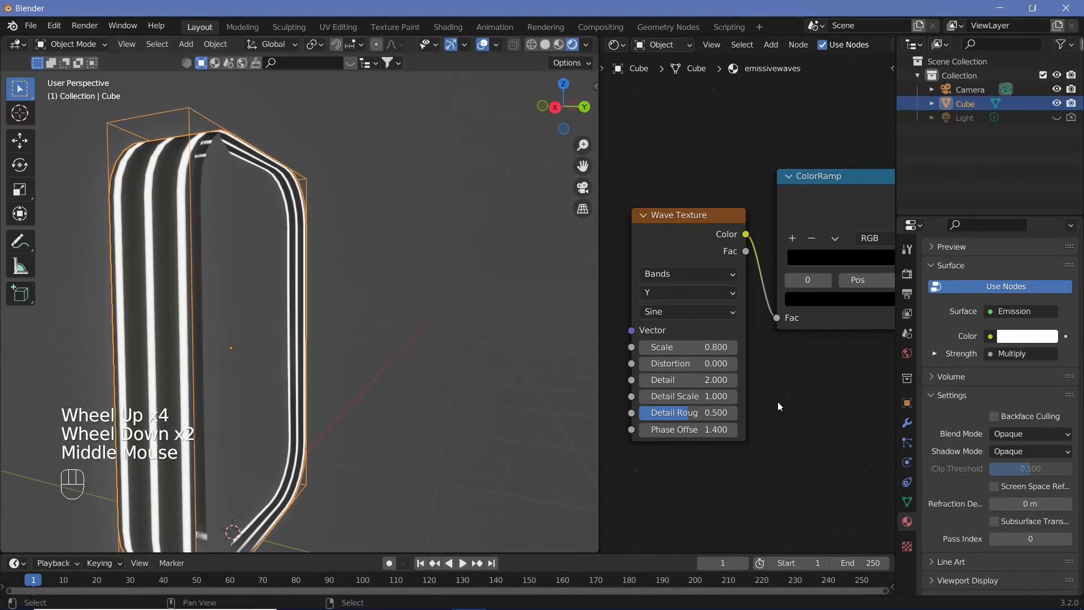
pyautogui.moveTo(778, 402); pyautogui.dragTo(643, 453, button='middle')
# Select the glass material and set the Glass BSDF roughness to 0.2
pyautogui.scroll(4, 974, 481)
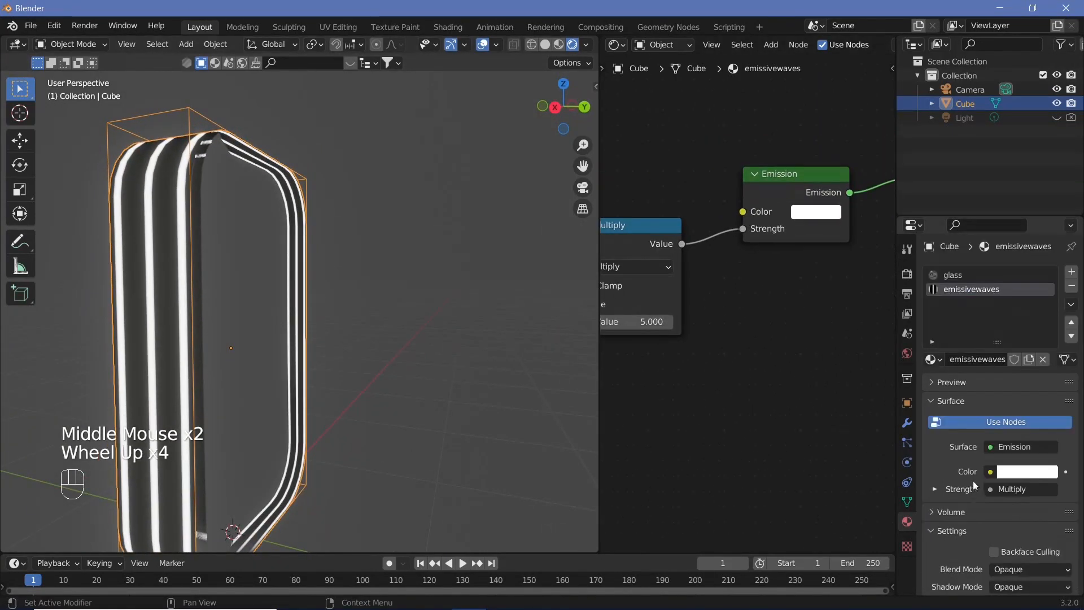
pyautogui.scroll(2, 974, 479)
pyautogui.click(971, 274)
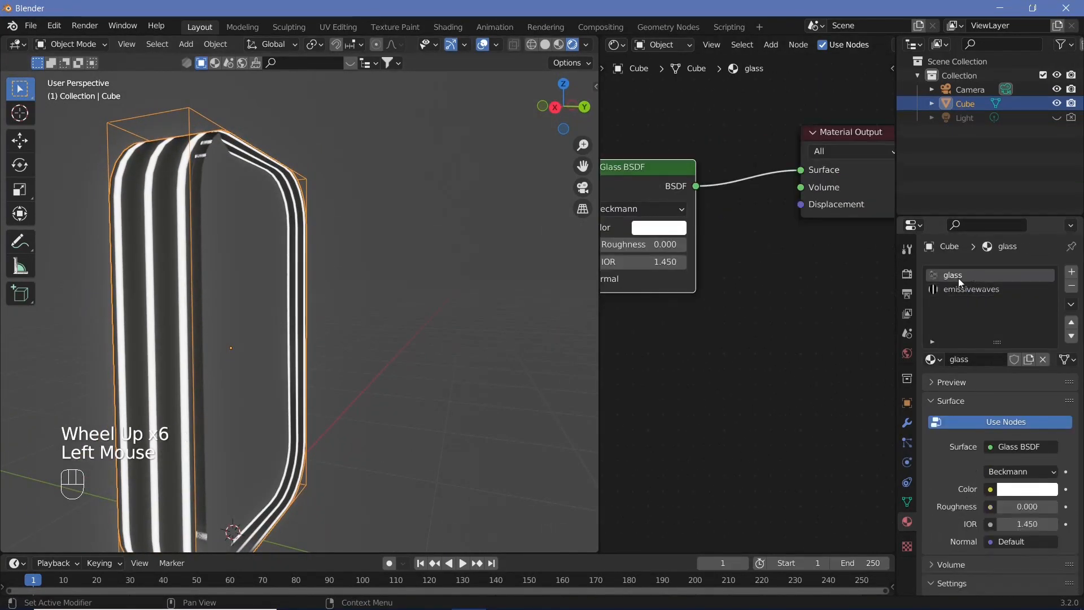
pyautogui.moveTo(643, 246); pyautogui.dragTo(662, 245)
pyautogui.doubleClick(633, 244)
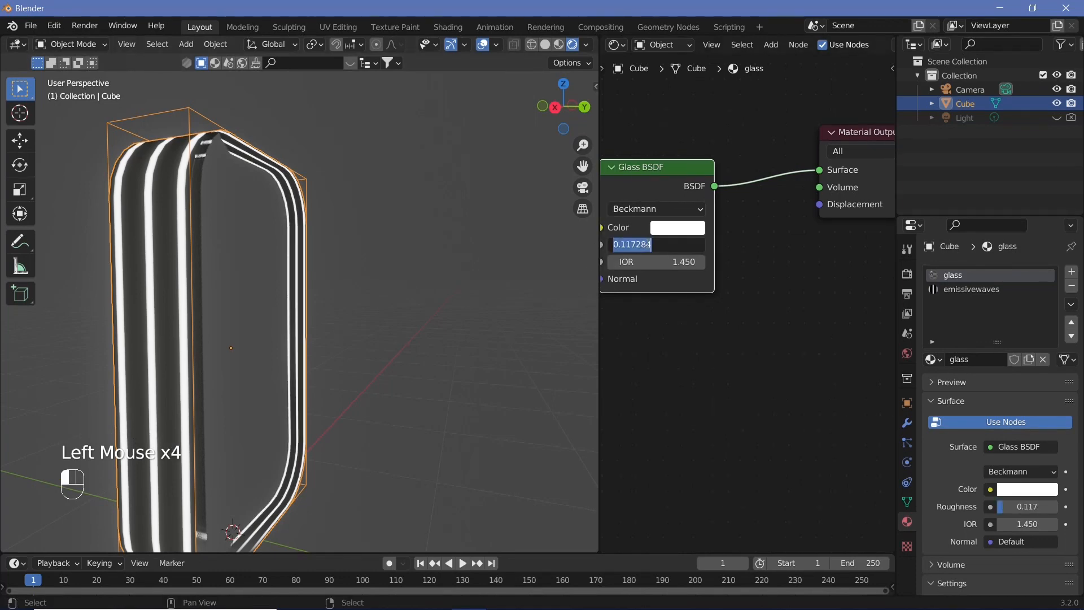
pyautogui.write('0.2')
pyautogui.press('Return')
# Switch to the emissivewaves material and set the Emission color to orange (H 0.018, S 1, V 1)
pyautogui.moveTo(653, 347); pyautogui.dragTo(700, 380, button='middle')
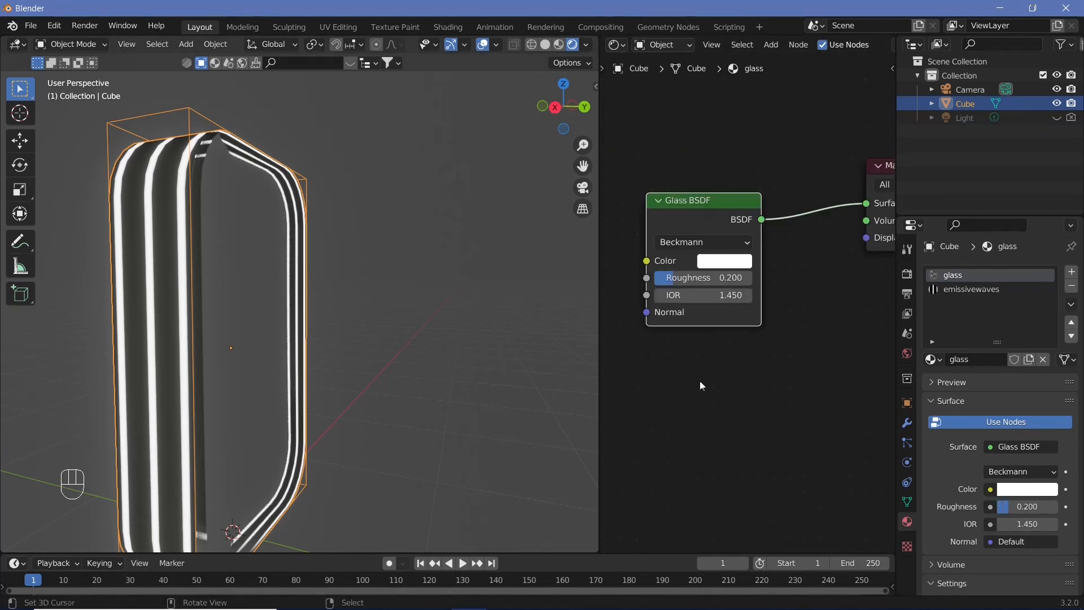
pyautogui.click(981, 290)
pyautogui.moveTo(808, 372); pyautogui.dragTo(657, 425, button='middle')
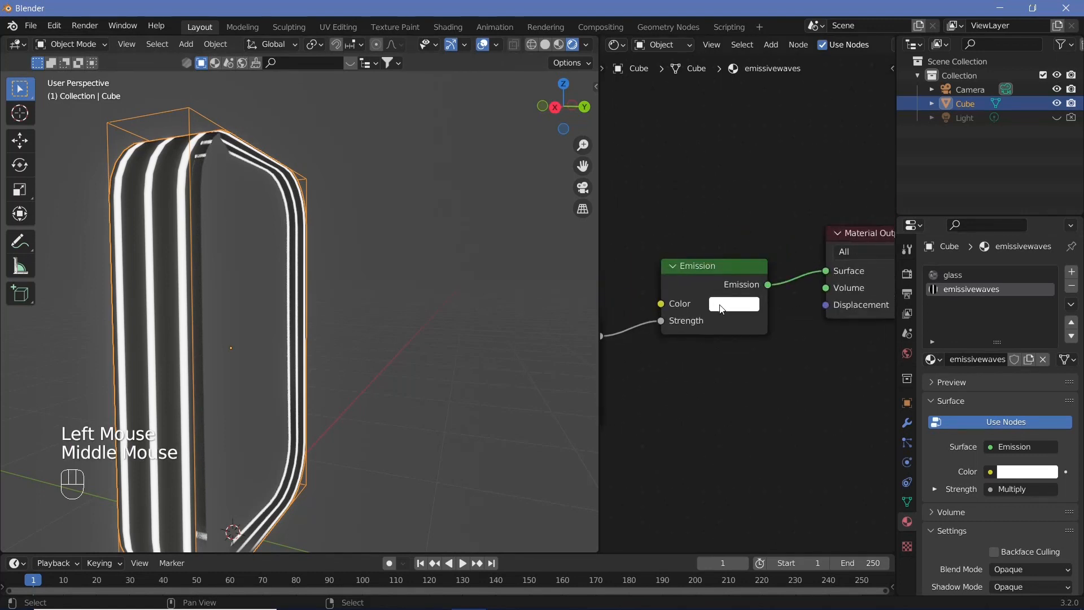
pyautogui.click(722, 310)
pyautogui.moveTo(794, 144); pyautogui.dragTo(774, 85)
pyautogui.moveTo(764, 174); pyautogui.dragTo(750, 193)
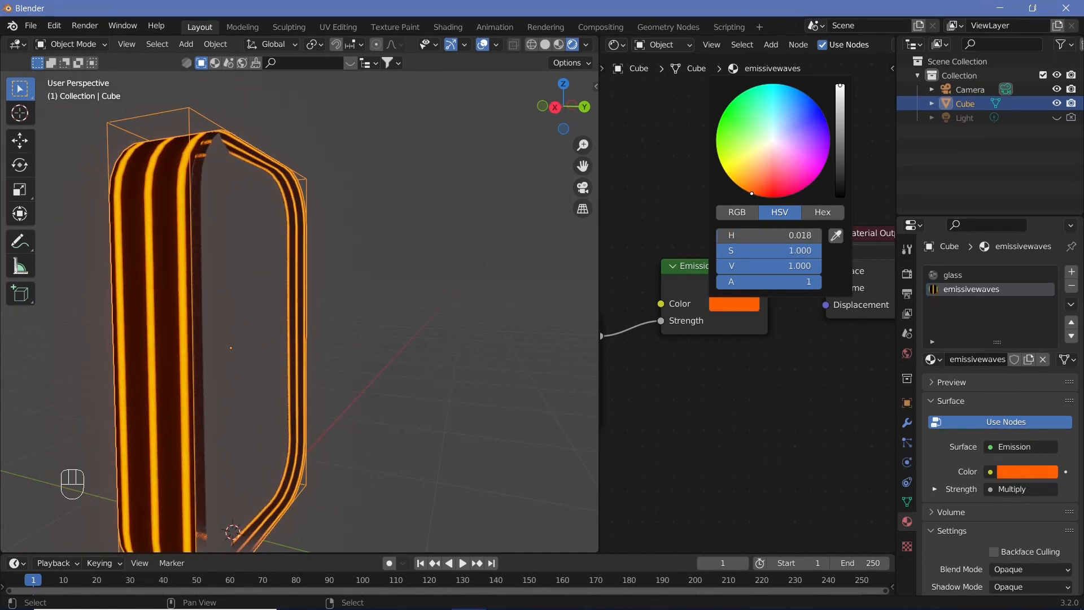
# Set the world background color to black
pyautogui.moveTo(395, 282); pyautogui.dragTo(429, 282, button='middle')
pyautogui.click(907, 354)
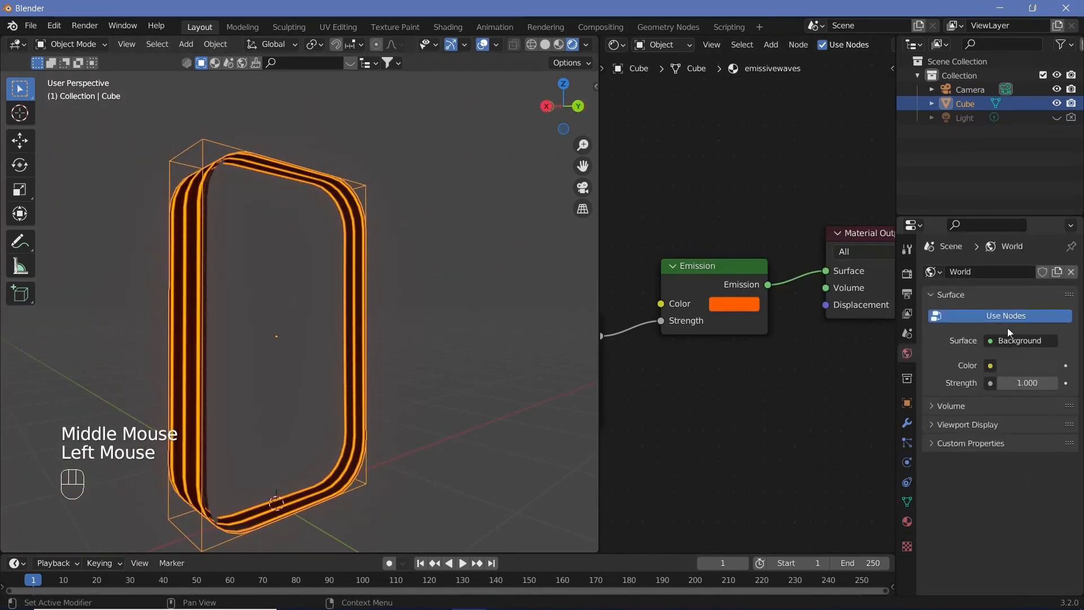
pyautogui.click(1026, 366)
pyautogui.click(1028, 365)
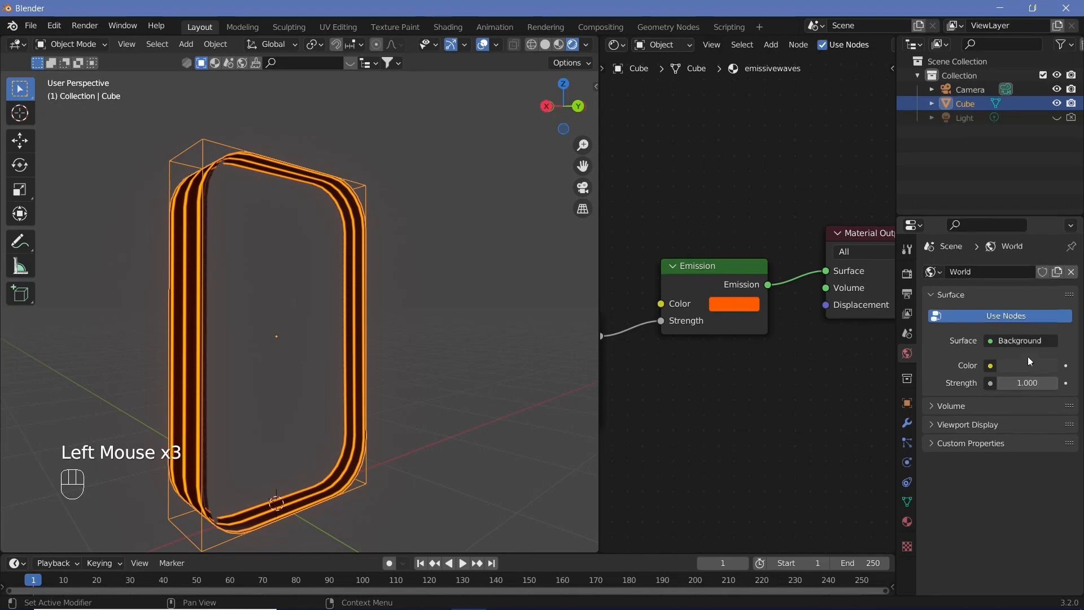
pyautogui.moveTo(339, 339); pyautogui.dragTo(209, 491, button='middle')
pyautogui.scroll(-3, 335, 435)
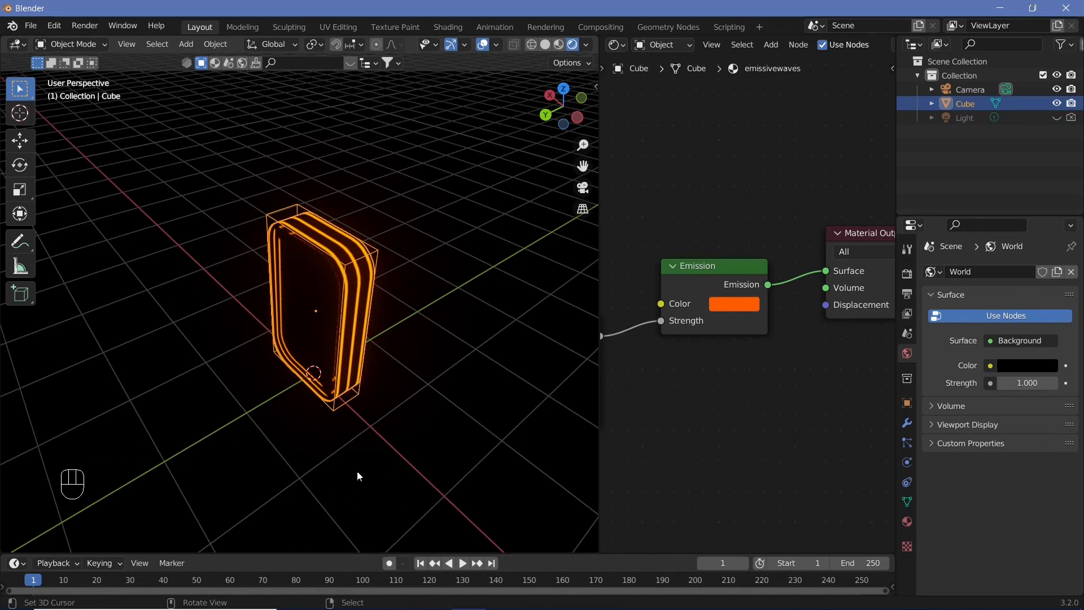
# Play the animation briefly, stop it, and return to frame 0
pyautogui.hotkey('shift', 'space')
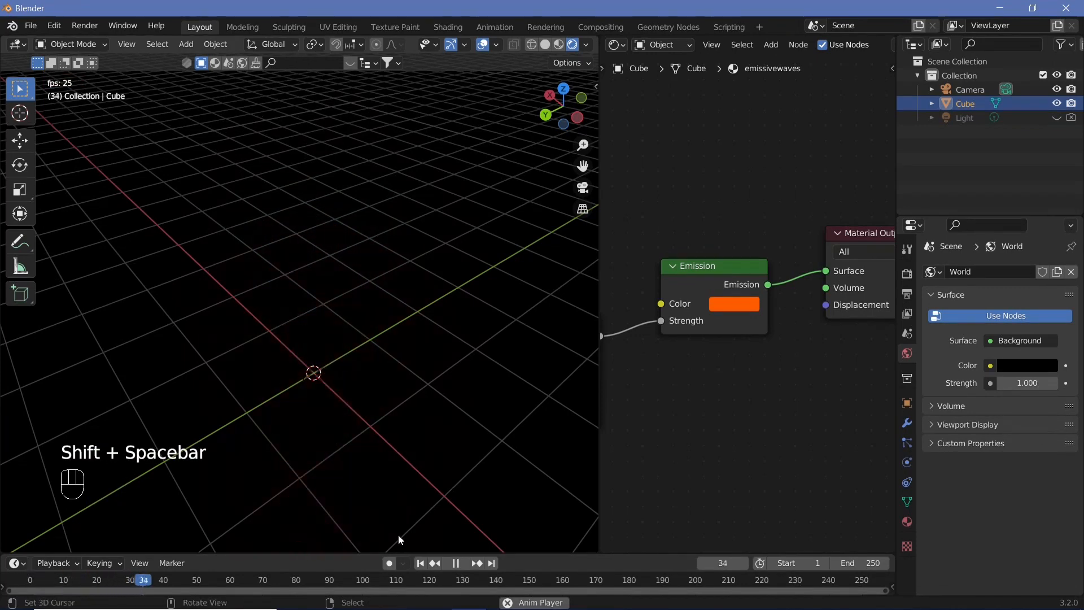
pyautogui.hotkey('shift', 'space')
pyautogui.moveTo(293, 551); pyautogui.dragTo(50, 557)
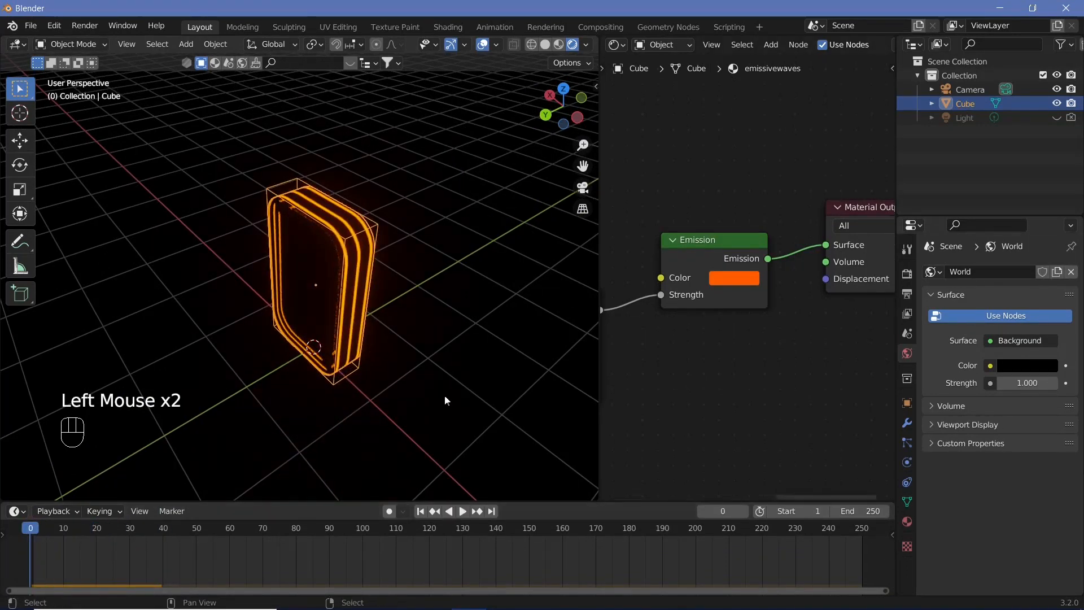
# Duplicate the block and move the copy along the Y axis
pyautogui.moveTo(412, 278); pyautogui.dragTo(375, 281, button='middle')
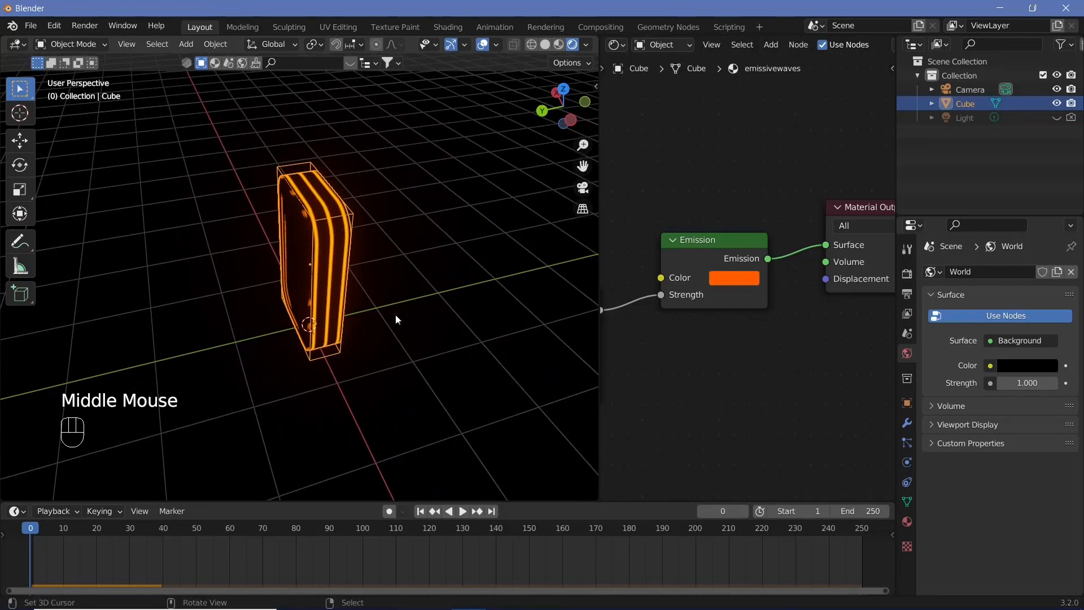
pyautogui.hotkey('shift', 'd')
pyautogui.press('y')
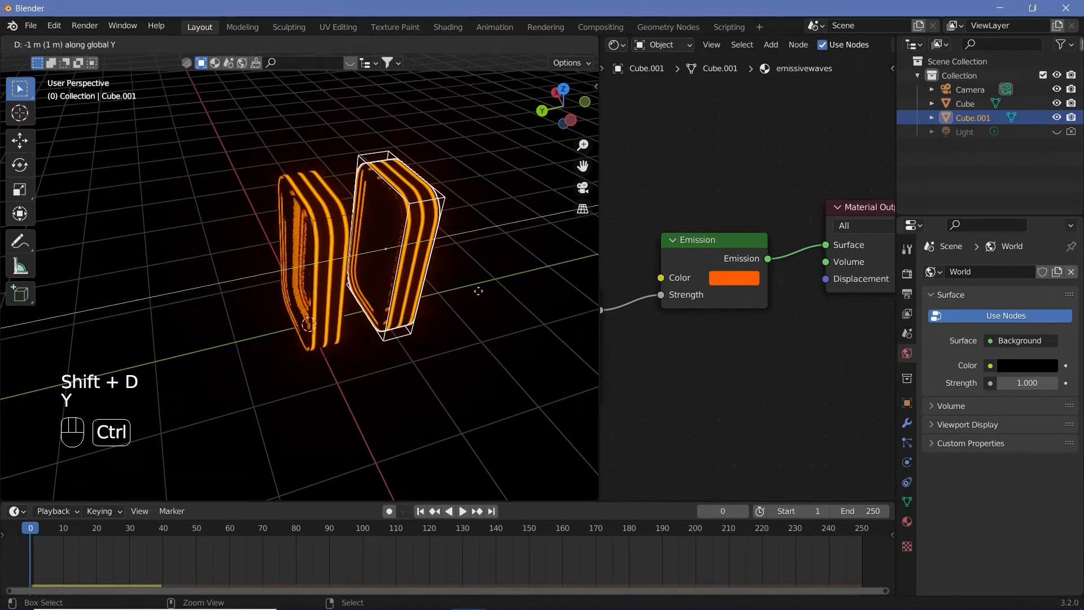
pyautogui.keyDown('ctrl'); pyautogui.click(504, 292); pyautogui.keyUp('ctrl')
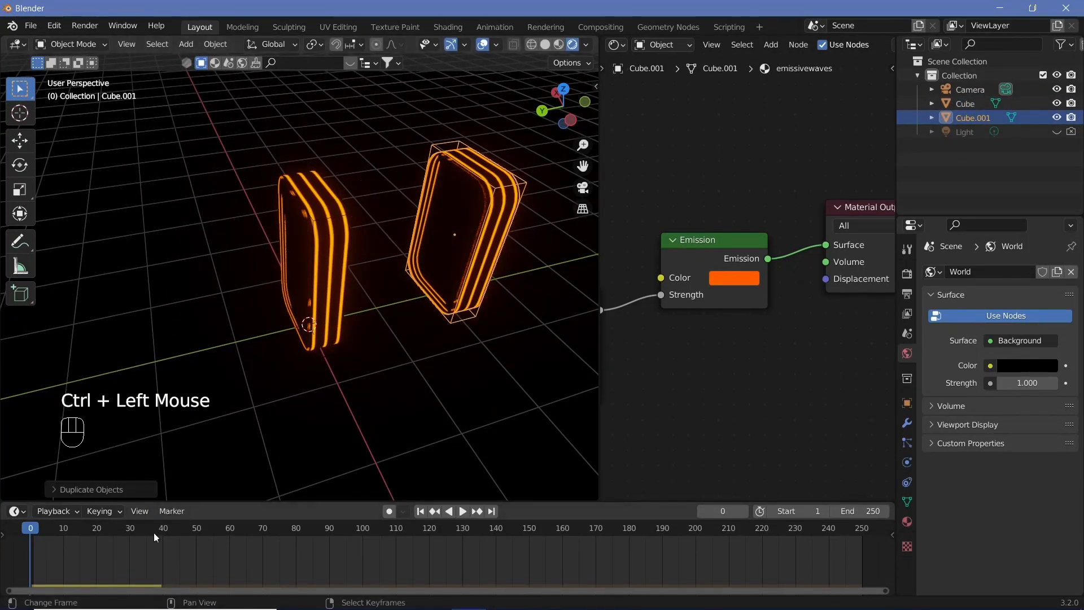
# At frame 43, duplicate the block again along Y and reposition the new copy
pyautogui.click(174, 531)
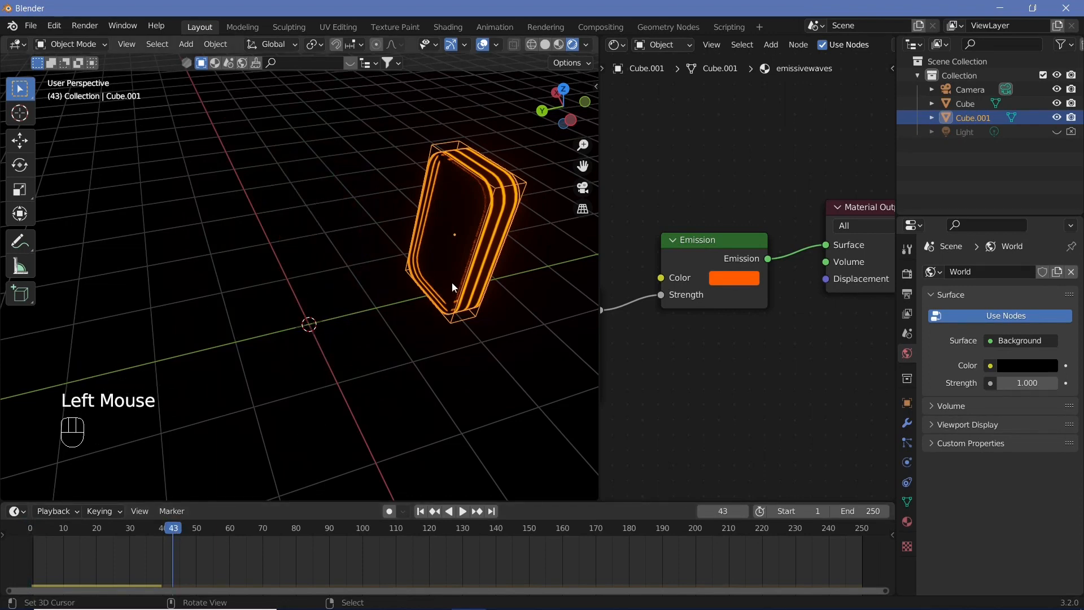
pyautogui.hotkey('shift', 'd')
pyautogui.press('y')
pyautogui.keyDown('ctrl'); pyautogui.click(546, 266); pyautogui.keyUp('ctrl')
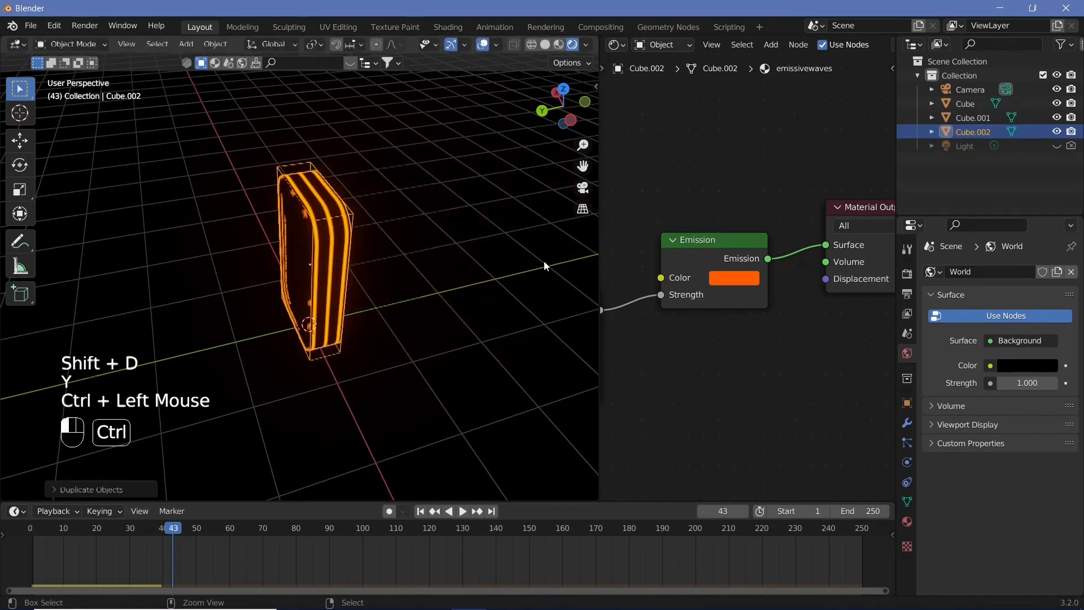
pyautogui.press('g')
pyautogui.click(384, 328)
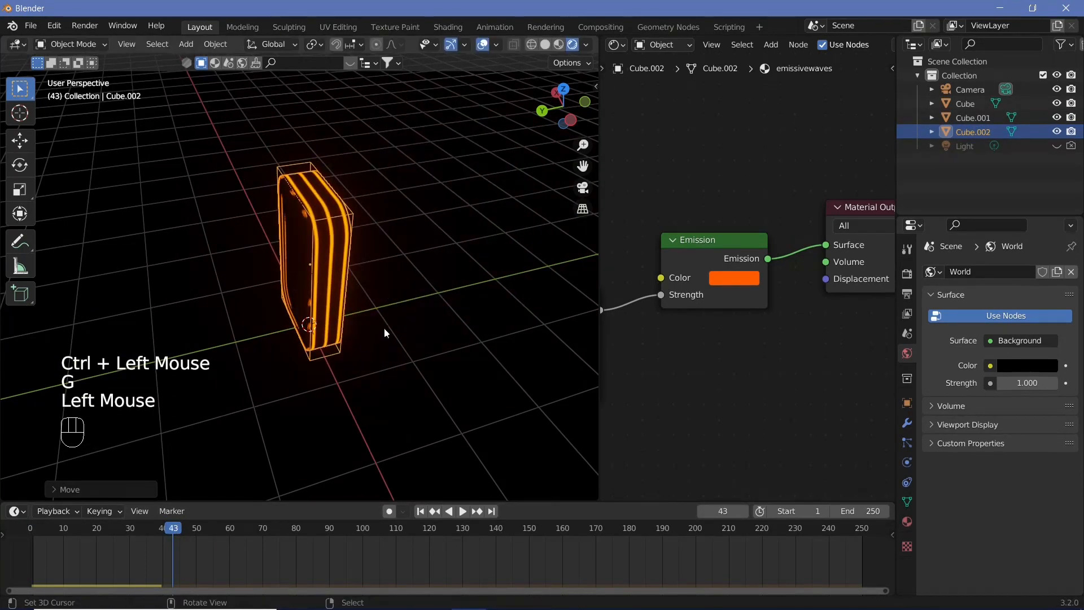
pyautogui.press('g')
pyautogui.click(515, 451)
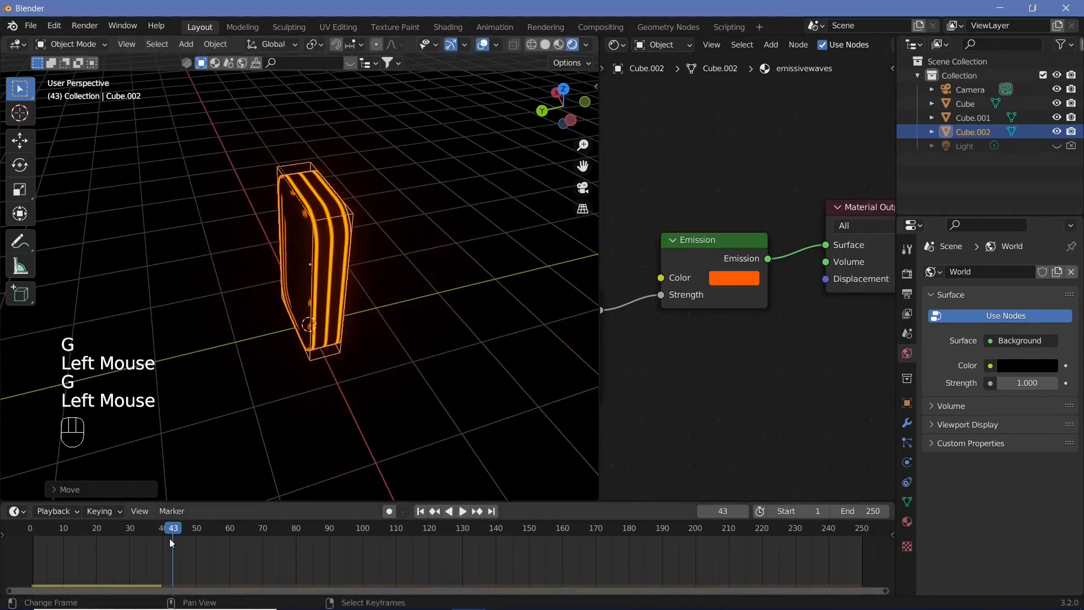
pyautogui.moveTo(171, 538); pyautogui.dragTo(30, 532)
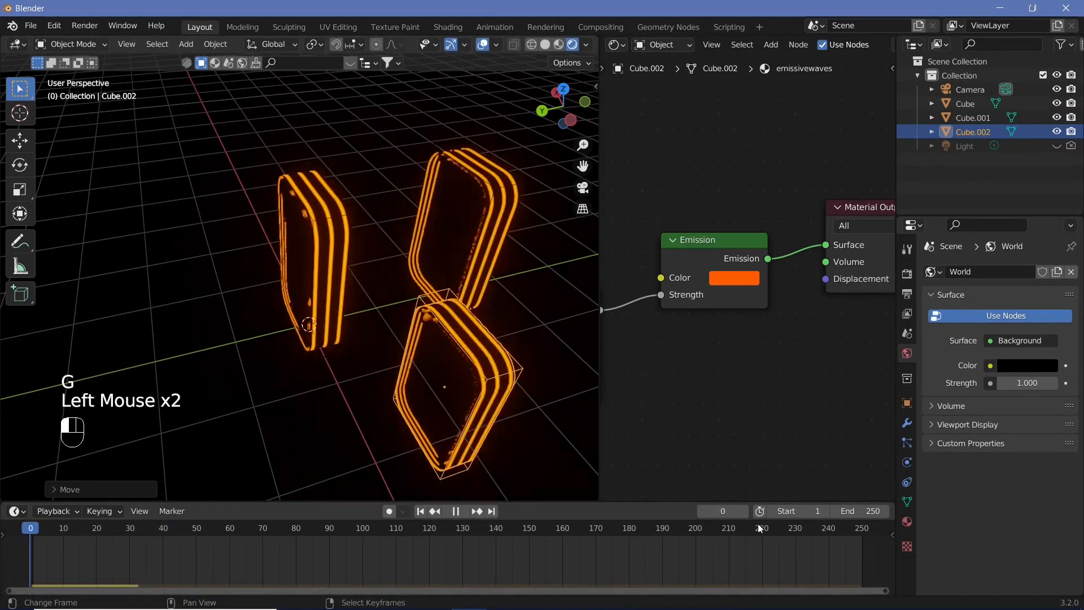
# Select both duplicated blocks and delete them
pyautogui.rightClick(543, 408)
pyautogui.keyDown('shift'); pyautogui.rightClick(469, 209); pyautogui.keyUp('shift')
pyautogui.keyDown('shift'); pyautogui.rightClick(496, 187); pyautogui.keyUp('shift')
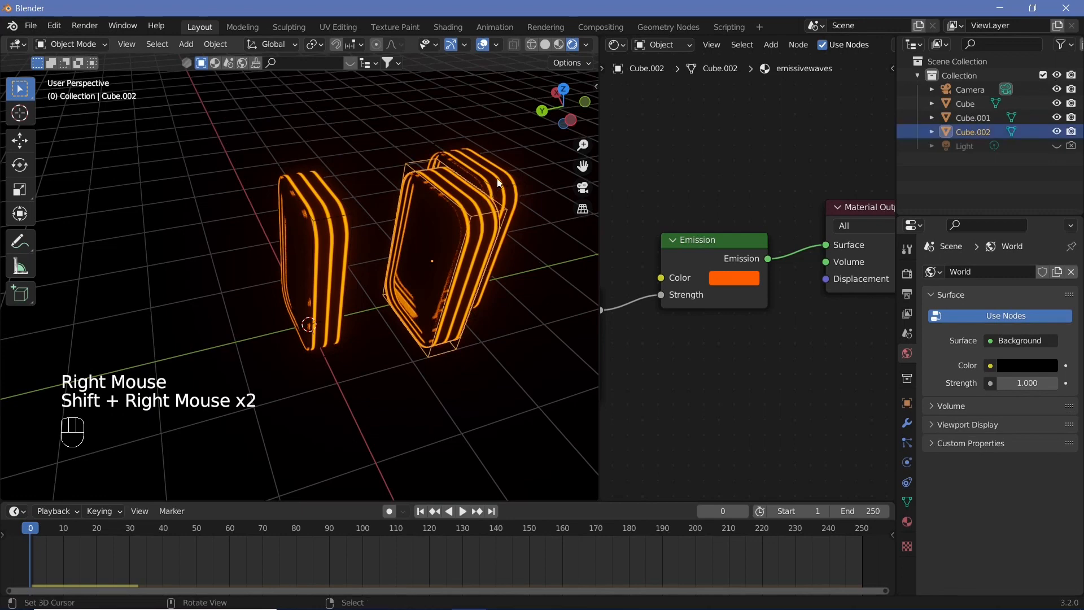
pyautogui.keyDown('shift'); pyautogui.rightClick(498, 177); pyautogui.keyUp('shift')
pyautogui.press('x')
pyautogui.click(498, 178)
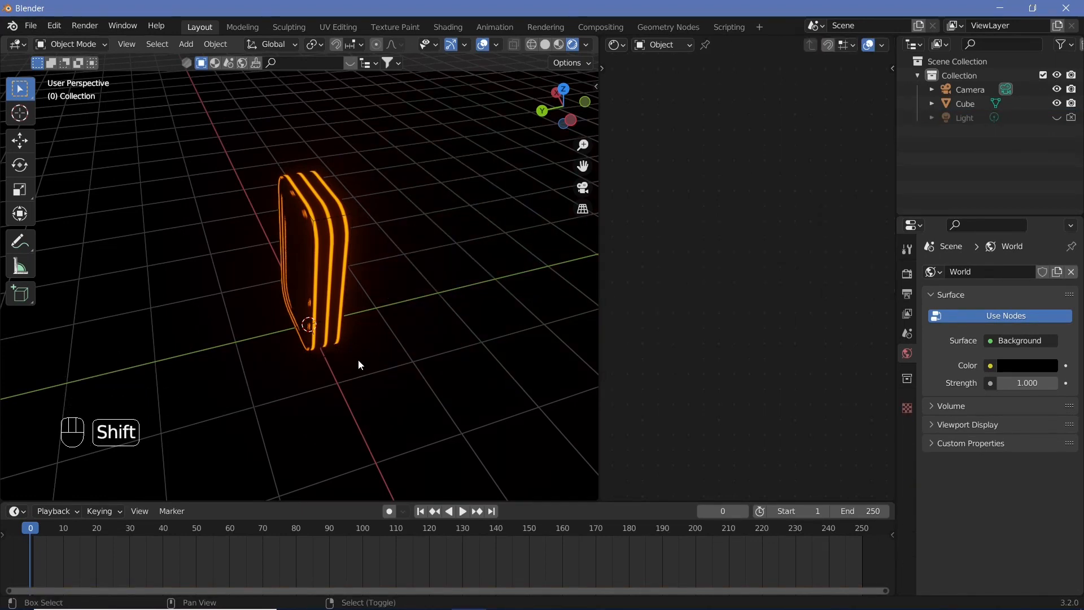
# Add a plane and scale it by 1000 as a ground floor
pyautogui.hotkey('shift', 'a')
pyautogui.moveTo(307, 321)
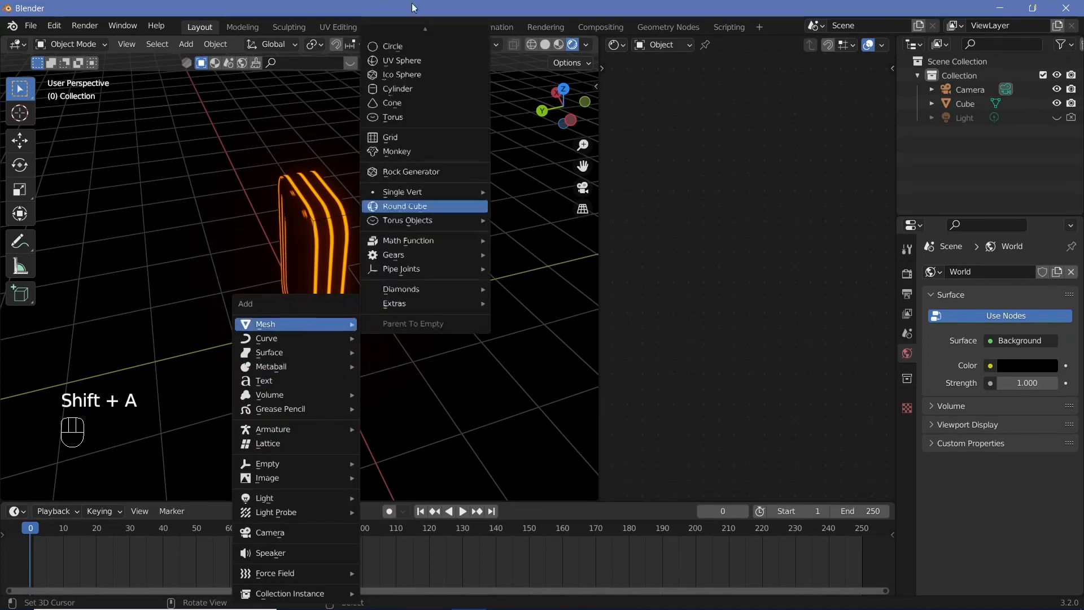
pyautogui.click(397, 36)
pyautogui.write('s')
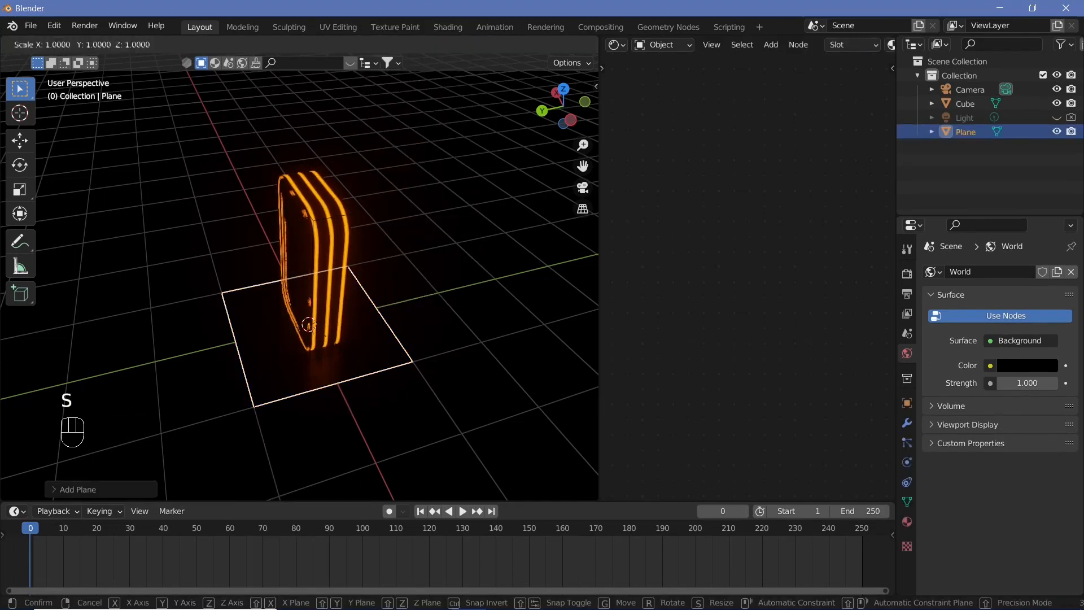
pyautogui.write('1000')
pyautogui.press('Return')
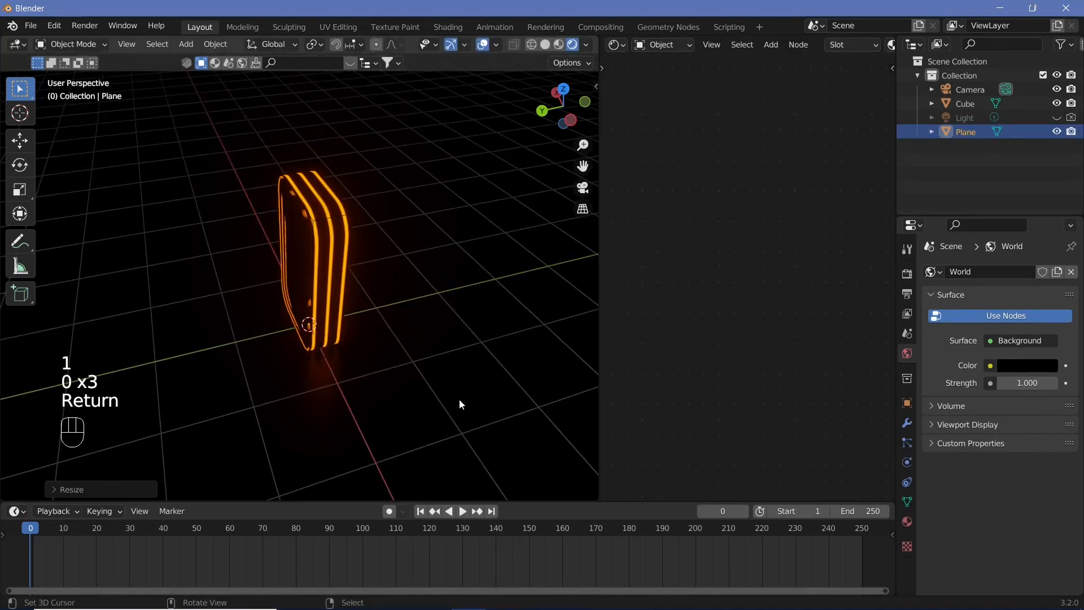
# Give the ground plane a passive Rigid Body with a Box collision shape
pyautogui.click(907, 482)
pyautogui.click(907, 462)
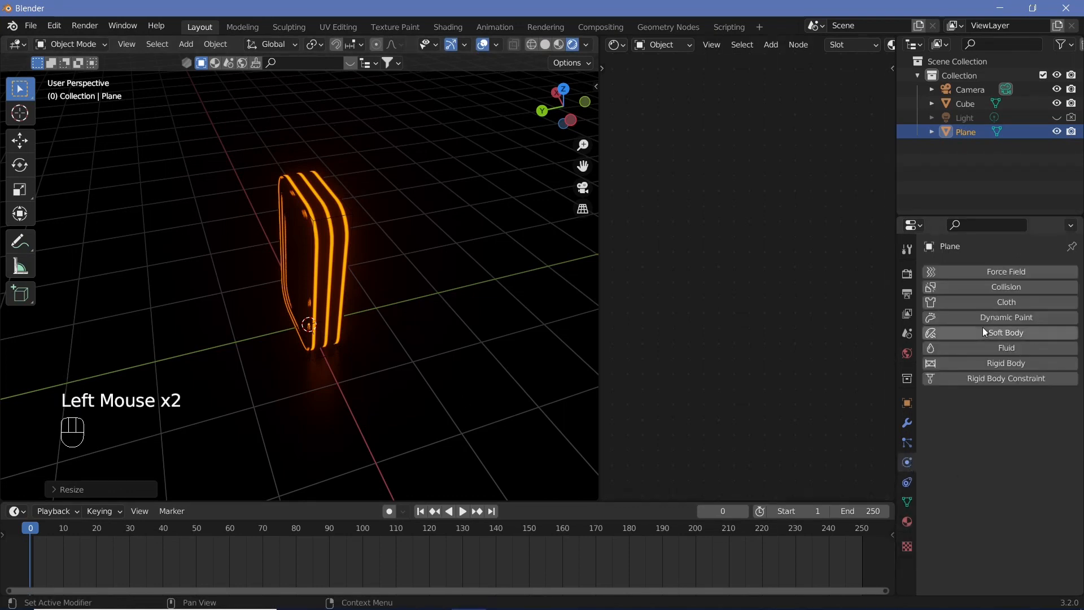
pyautogui.click(994, 363)
pyautogui.moveTo(1014, 423); pyautogui.dragTo(1006, 446)
pyautogui.click(995, 509)
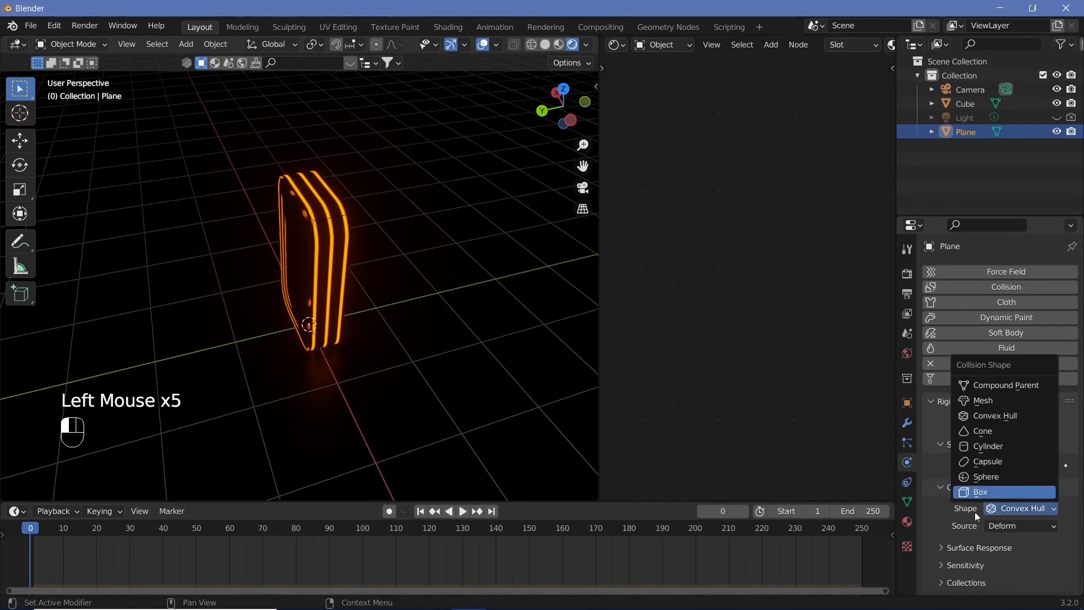
pyautogui.click(982, 492)
# Play the simulation, stop it, and rewind the timeline to the start
pyautogui.hotkey('shift', 'space')
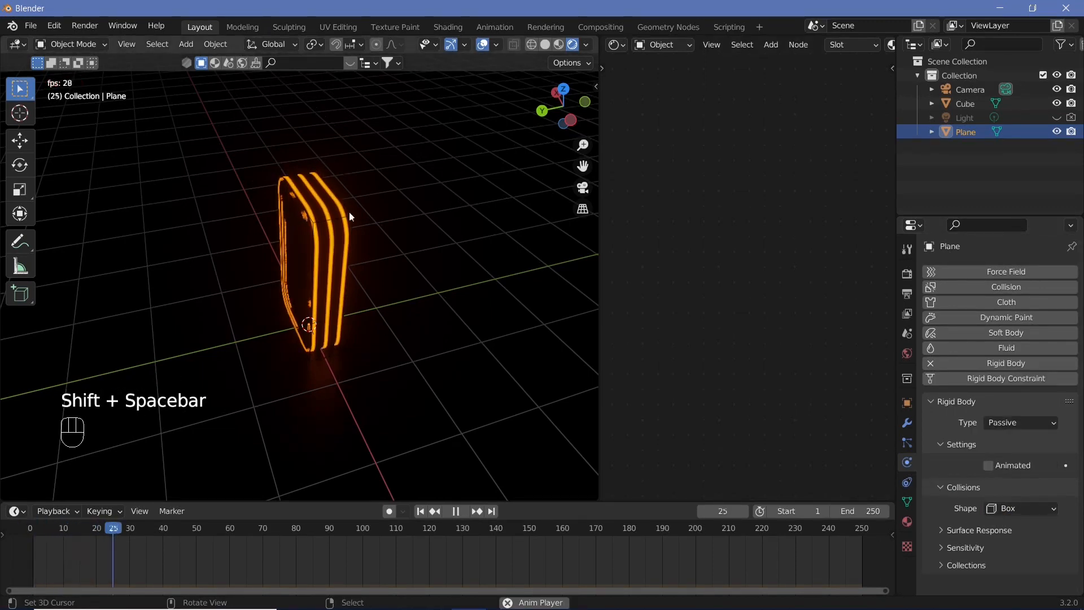
pyautogui.hotkey('shift', 'space')
pyautogui.moveTo(168, 533); pyautogui.dragTo(31, 531)
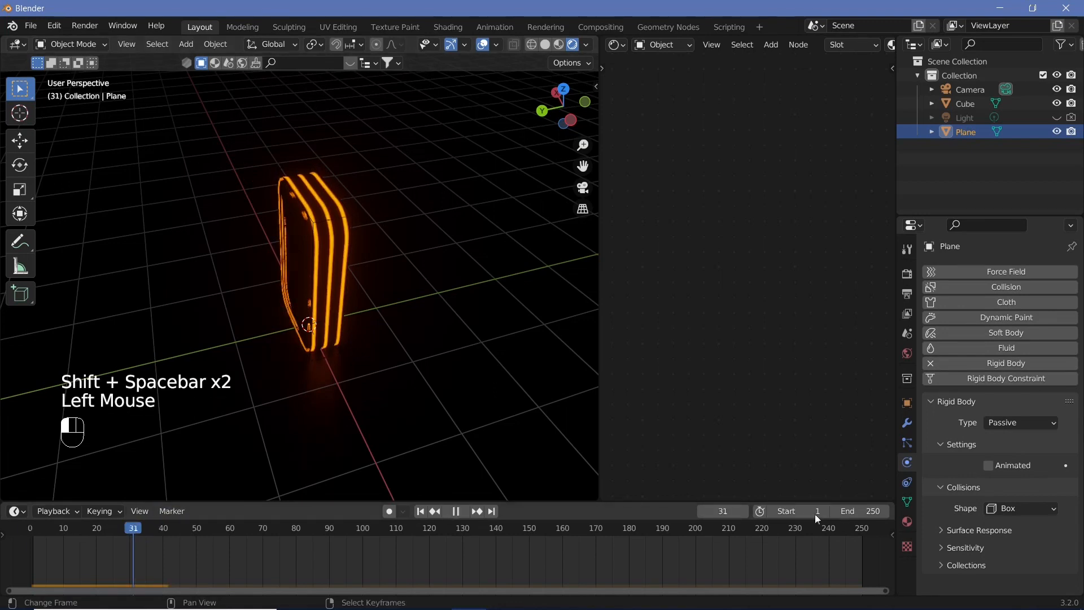
# Add a cube and move it along the Y axis beside the glowing block
pyautogui.moveTo(510, 476); pyautogui.dragTo(417, 415, button='middle')
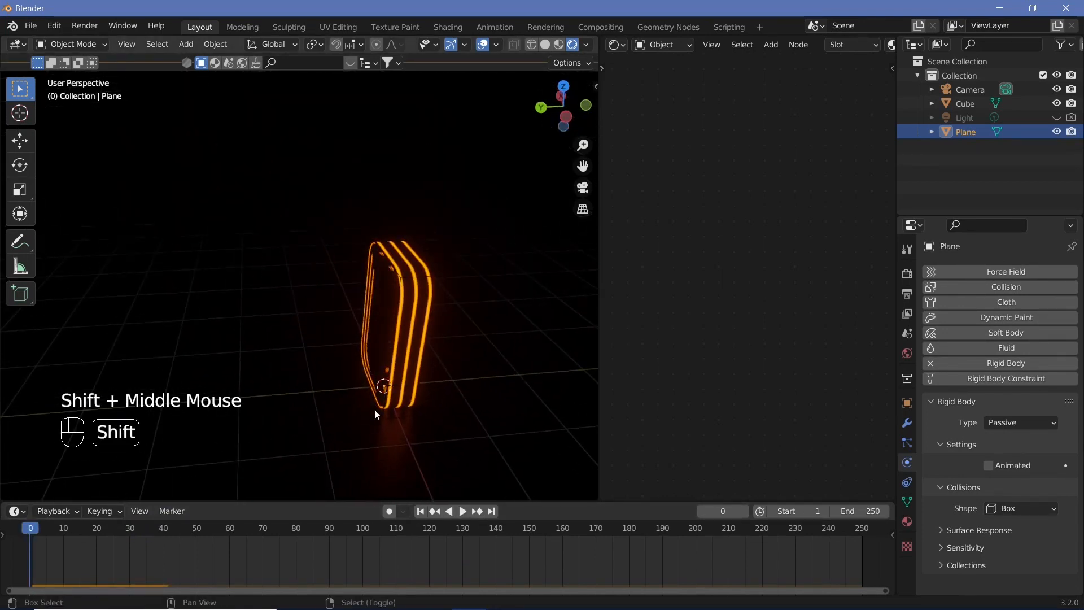
pyautogui.hotkey('shift', 'a')
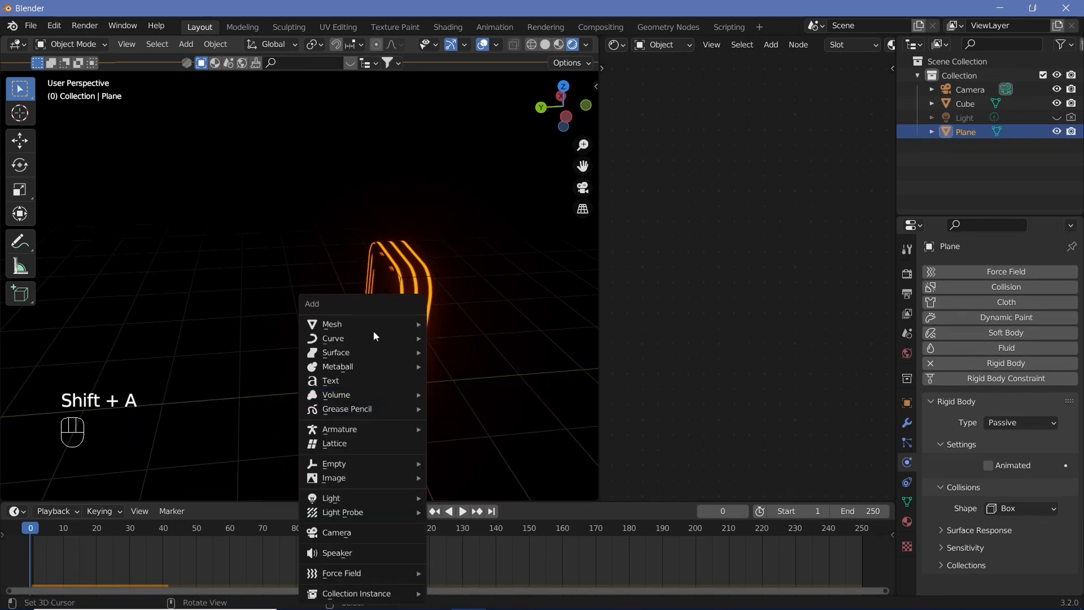
pyautogui.moveTo(374, 331)
pyautogui.click(463, 50)
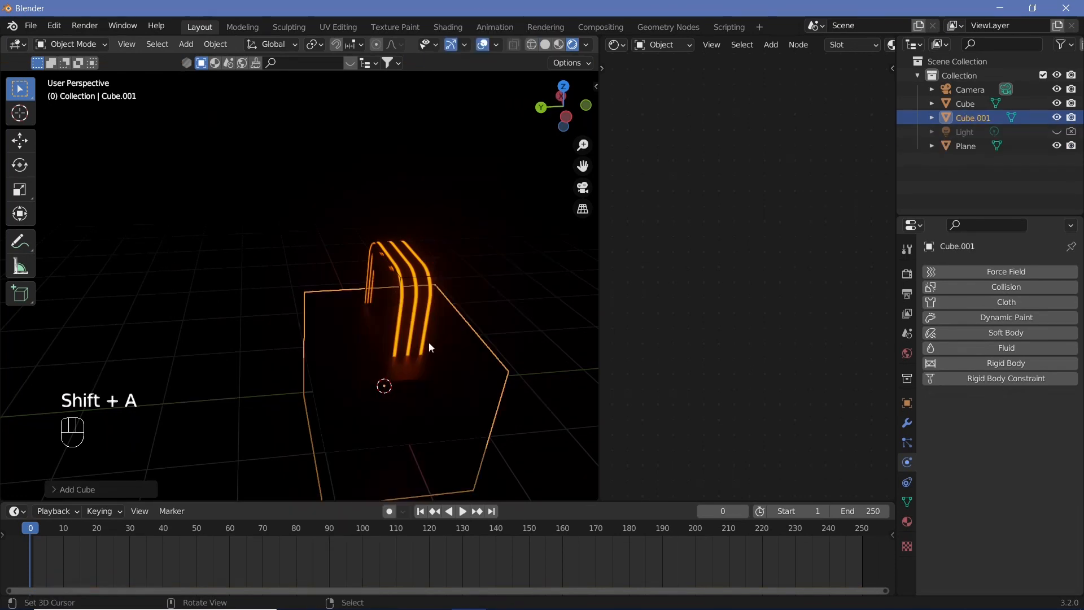
pyautogui.press('g')
pyautogui.press('y')
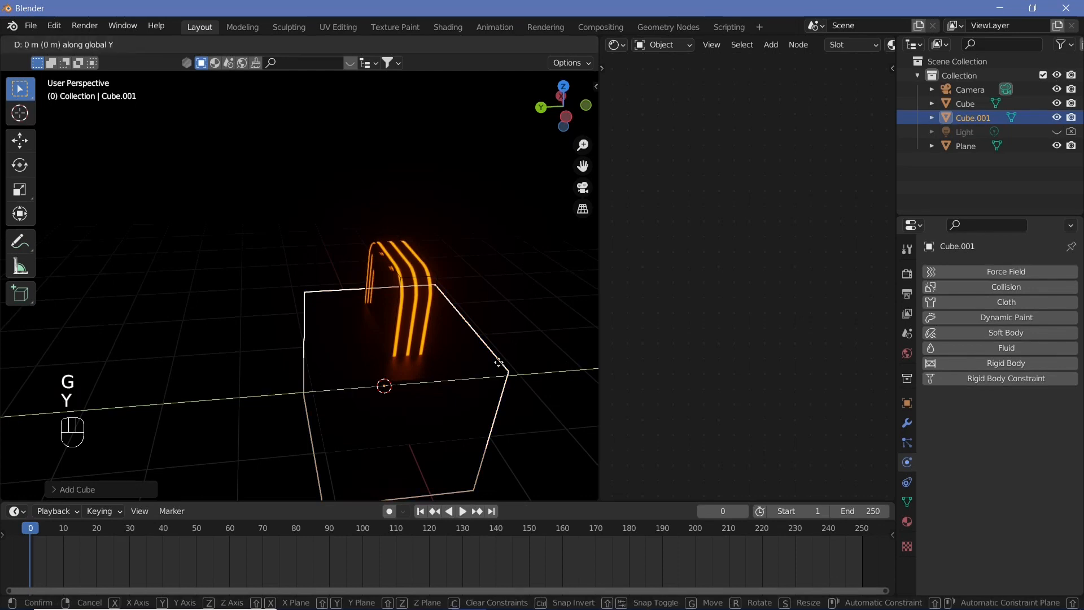
pyautogui.keyDown('ctrl'); pyautogui.click(364, 354); pyautogui.keyUp('ctrl')
# Raise the new cube along the Z axis
pyautogui.press('g')
pyautogui.press('z')
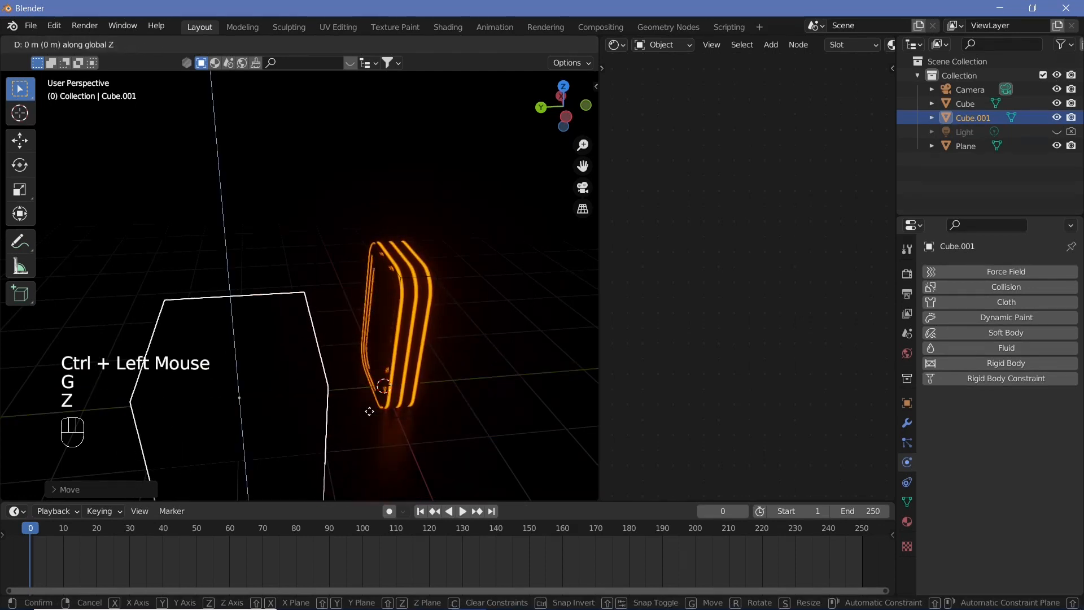
pyautogui.keyDown('ctrl'); pyautogui.click(374, 338); pyautogui.keyUp('ctrl')
# In Edit Mode, select one top edge of the cube and raise it along Z to form a ramp
pyautogui.moveTo(374, 338); pyautogui.dragTo(356, 374, button='middle')
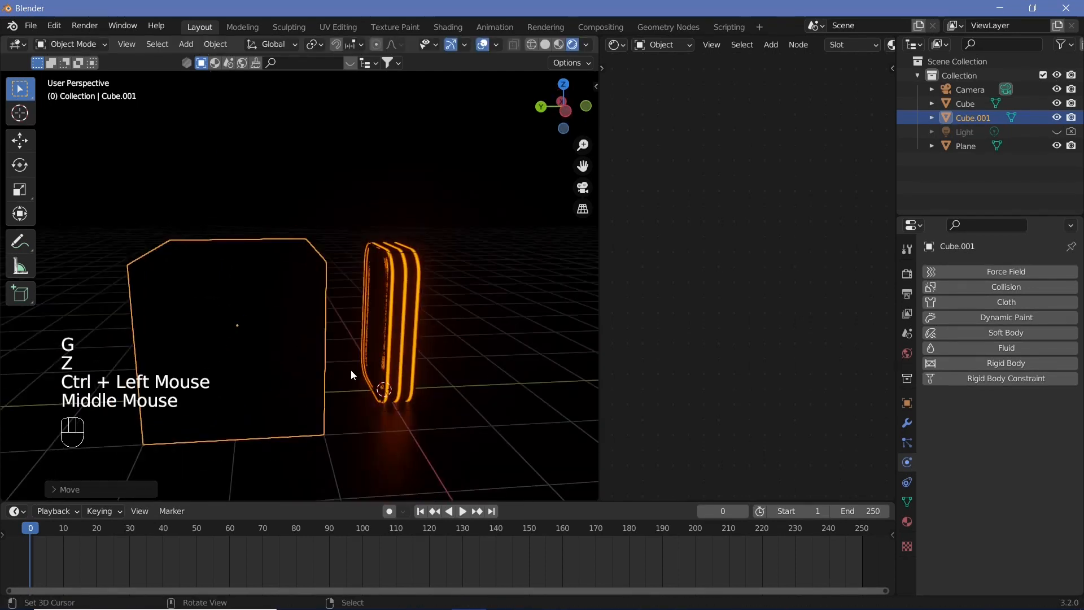
pyautogui.press('Tab')
pyautogui.rightClick(158, 247)
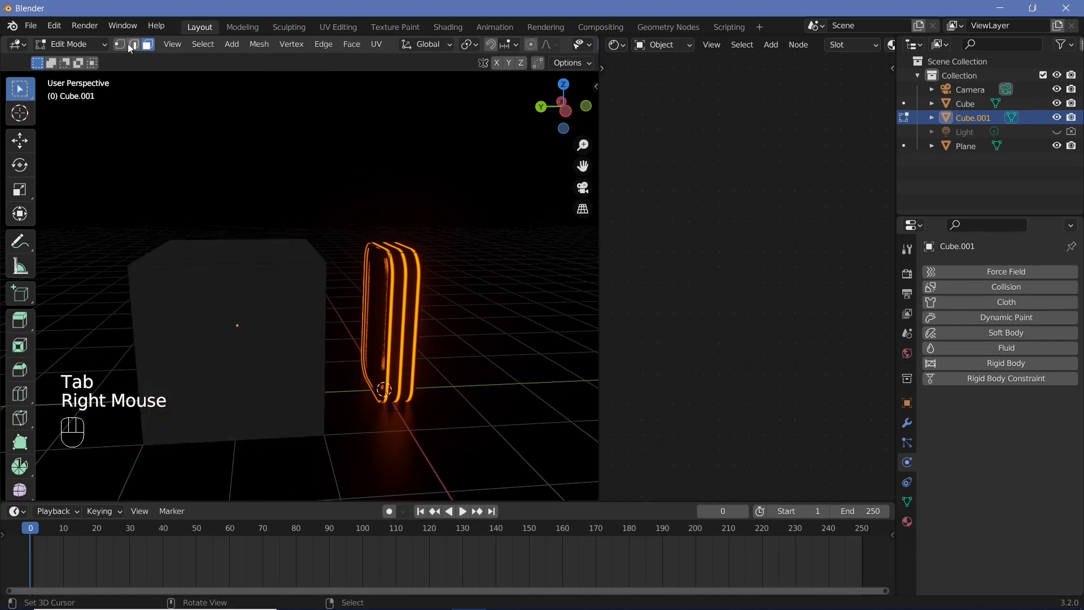
pyautogui.click(133, 45)
pyautogui.rightClick(141, 255)
pyautogui.press('g')
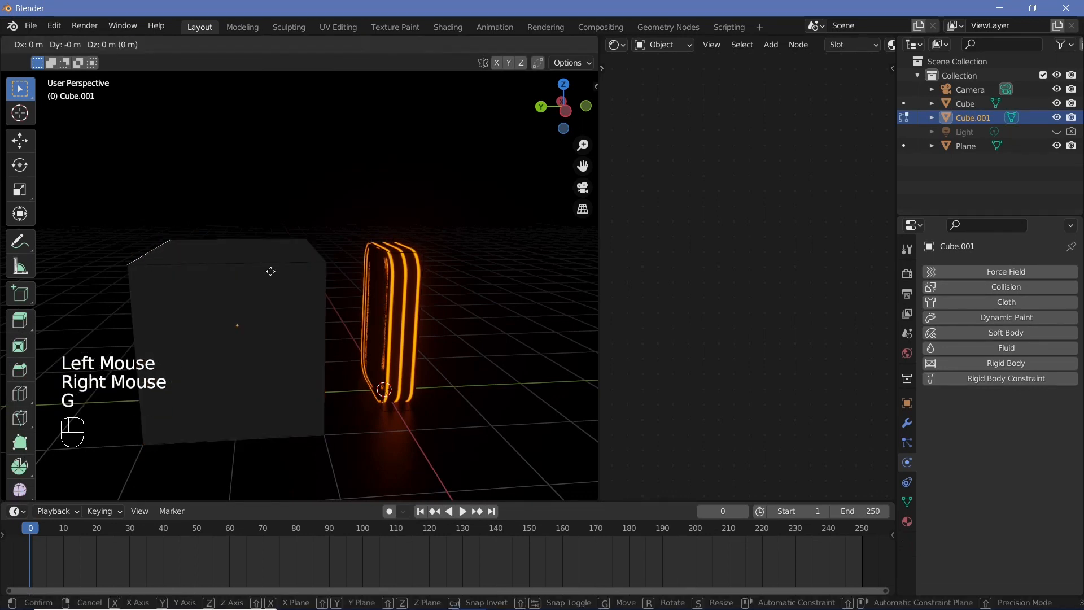
pyautogui.press('z')
pyautogui.keyDown('ctrl'); pyautogui.click(274, 191); pyautogui.keyUp('ctrl')
pyautogui.press('Tab')
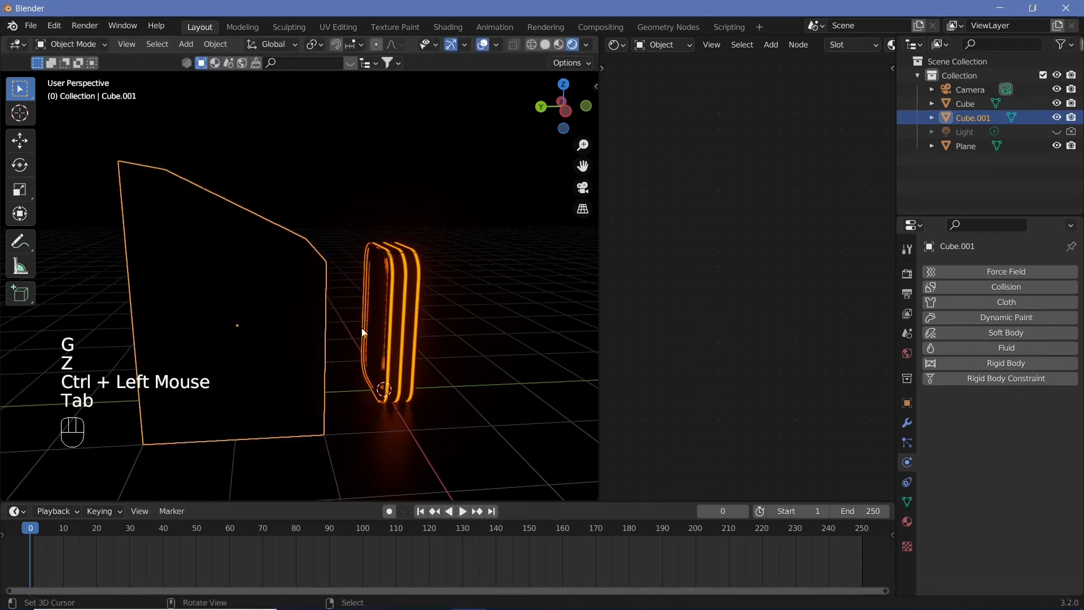
# Scale the ramp along the Y axis by about 1.8
pyautogui.press('s')
pyautogui.press('y')
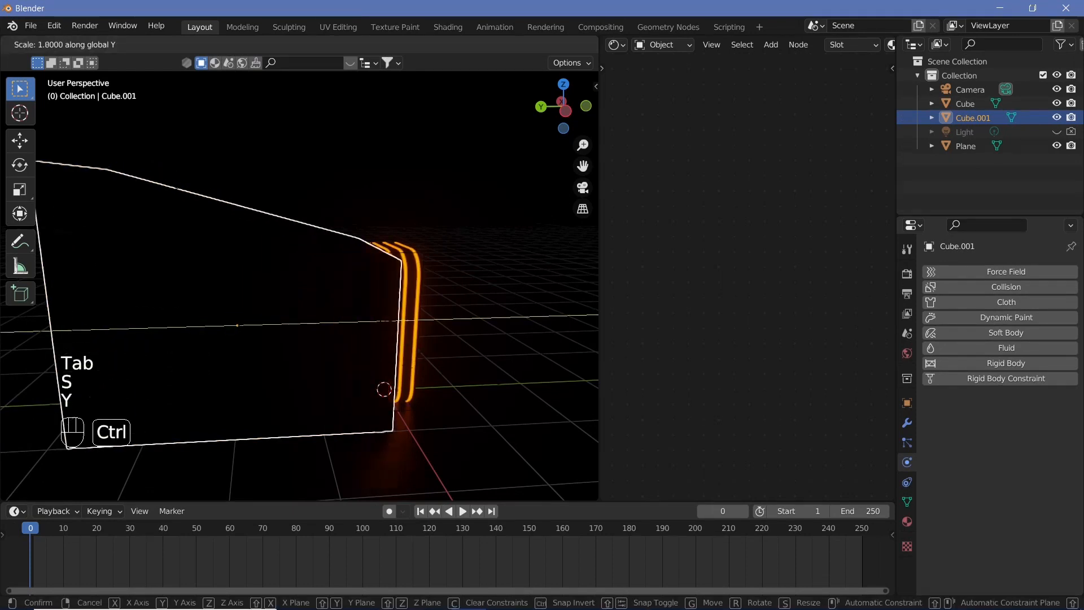
pyautogui.keyDown('ctrl'); pyautogui.click(589, 415); pyautogui.keyUp('ctrl')
# Move the ramp about 1 m along the Y axis
pyautogui.press('g')
pyautogui.press('y')
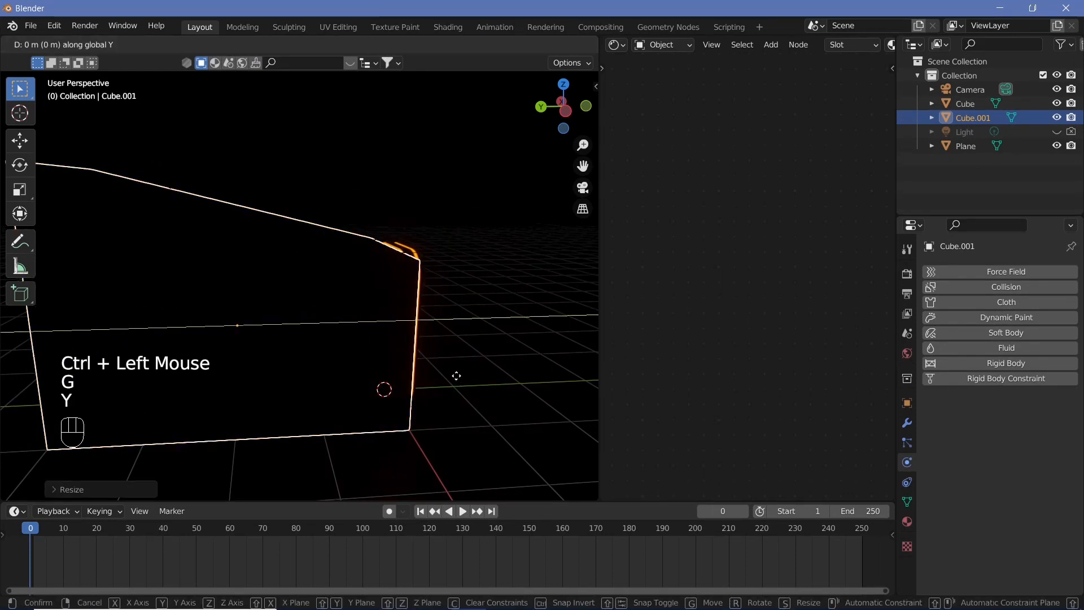
pyautogui.keyDown('ctrl'); pyautogui.click(341, 400); pyautogui.keyUp('ctrl')
# Add a passive Rigid Body to the ramp with a Mesh collision shape
pyautogui.moveTo(341, 402)
pyautogui.keyDown('ctrl'); pyautogui.mouseDown(button='middle')
pyautogui.moveTo(323, 412)
pyautogui.moveTo(337, 418)
pyautogui.mouseUp(button='middle'); pyautogui.keyUp('ctrl')
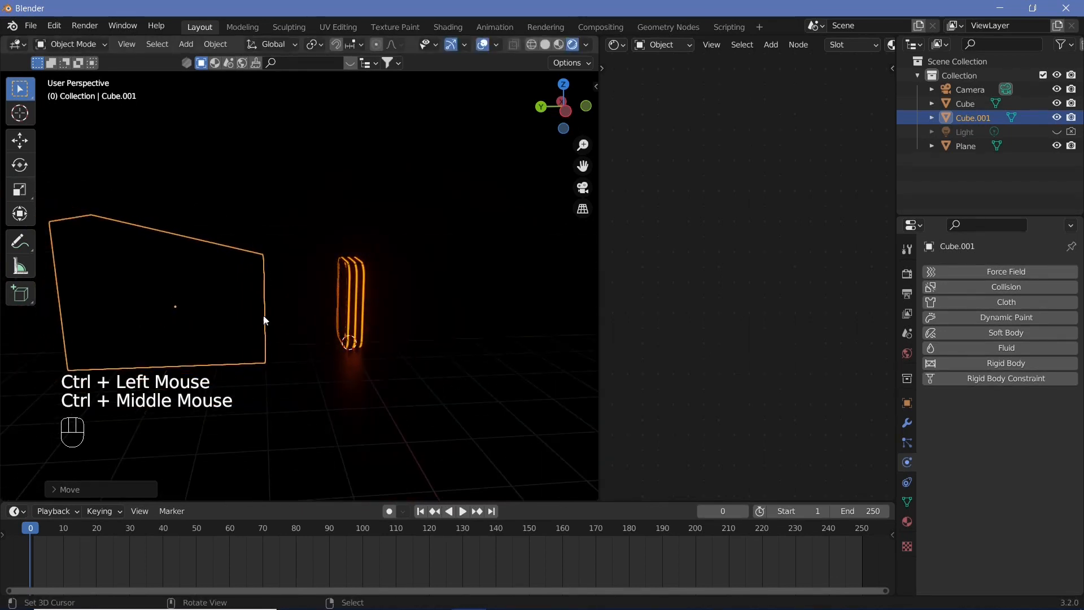
pyautogui.keyDown('shift'); pyautogui.moveTo(317, 375); pyautogui.dragTo(361, 422, button='middle'); pyautogui.keyUp('shift')
pyautogui.scroll(2, 356, 419)
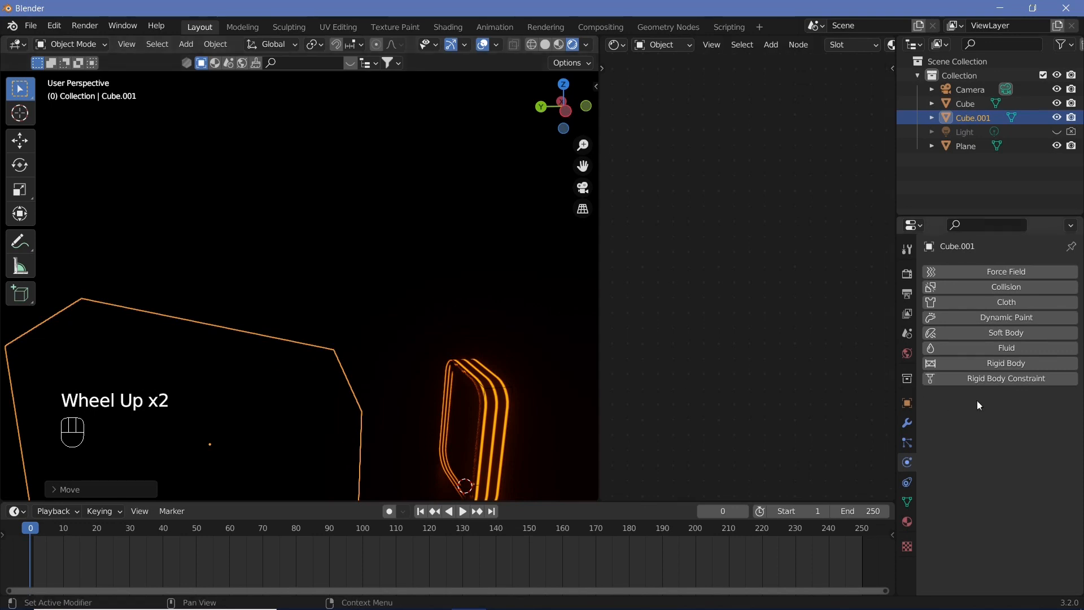
pyautogui.click(985, 364)
pyautogui.click(994, 424)
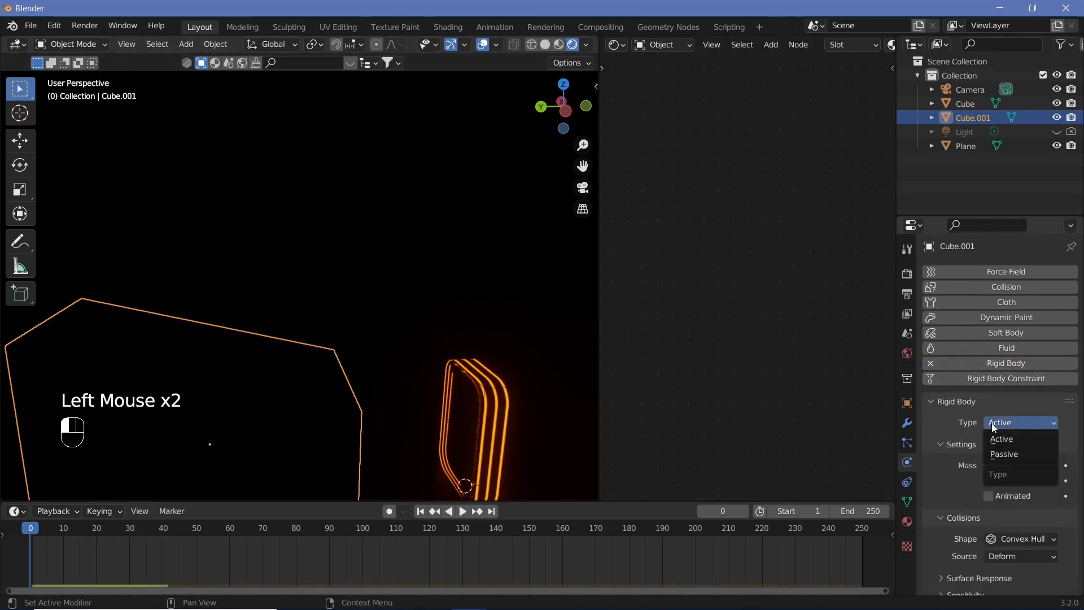
pyautogui.click(1005, 454)
pyautogui.click(1015, 508)
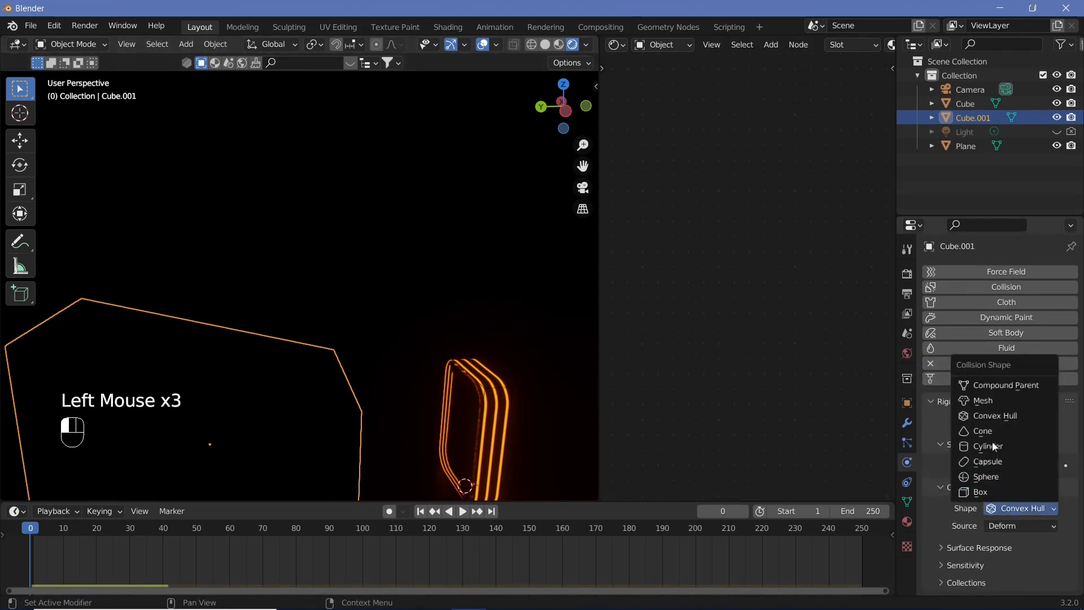
pyautogui.click(984, 401)
# Add a UV sphere, set its subdivision level to 2, and shade it smooth
pyautogui.hotkey('shift', 'a')
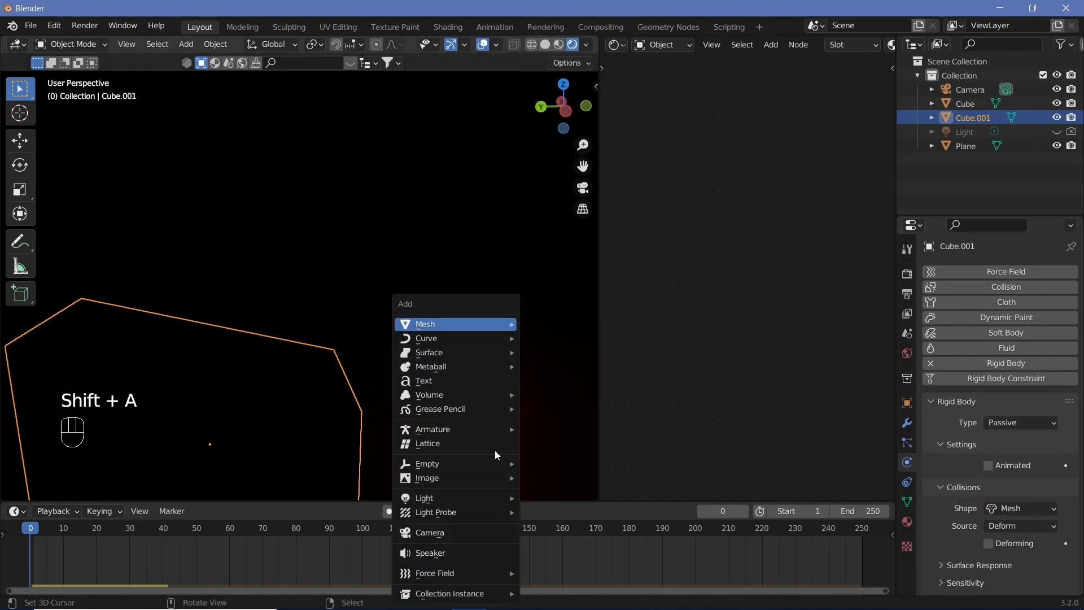
pyautogui.moveTo(457, 324)
pyautogui.click(571, 60)
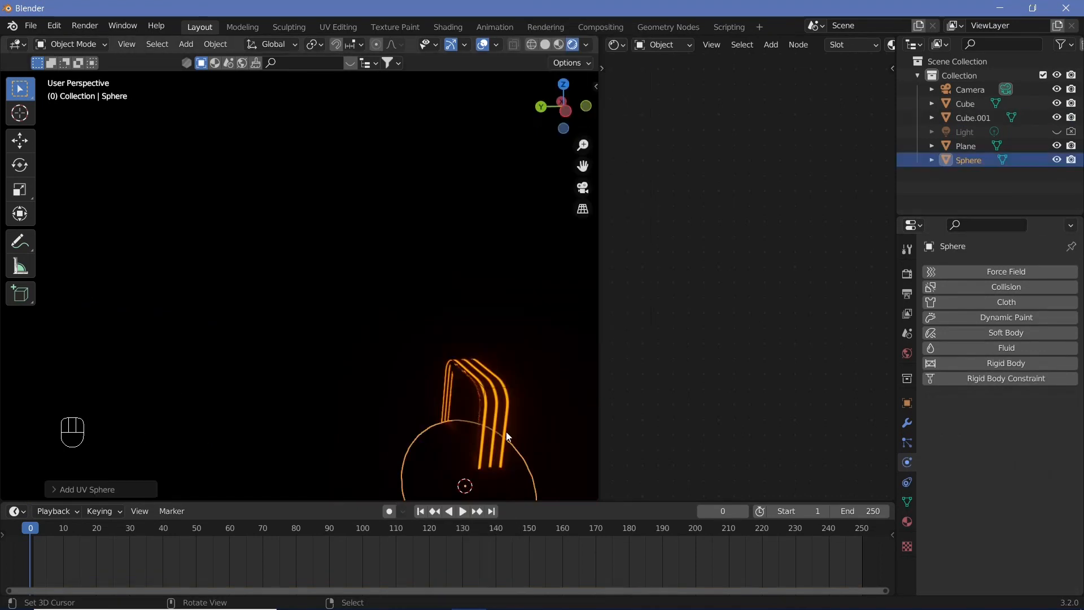
pyautogui.hotkey('ctrl', '2')
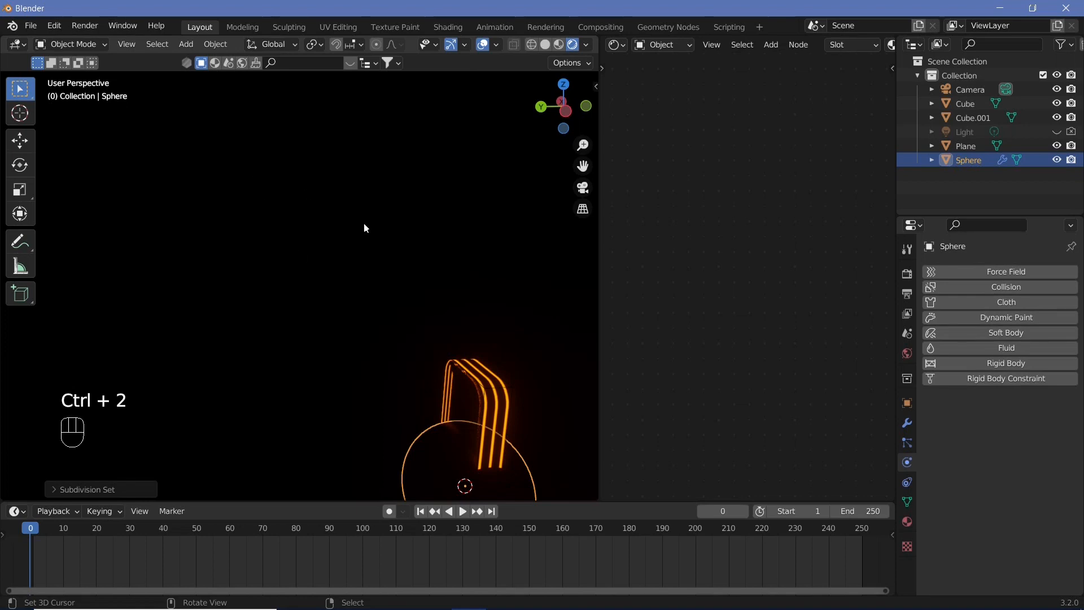
pyautogui.click(227, 48)
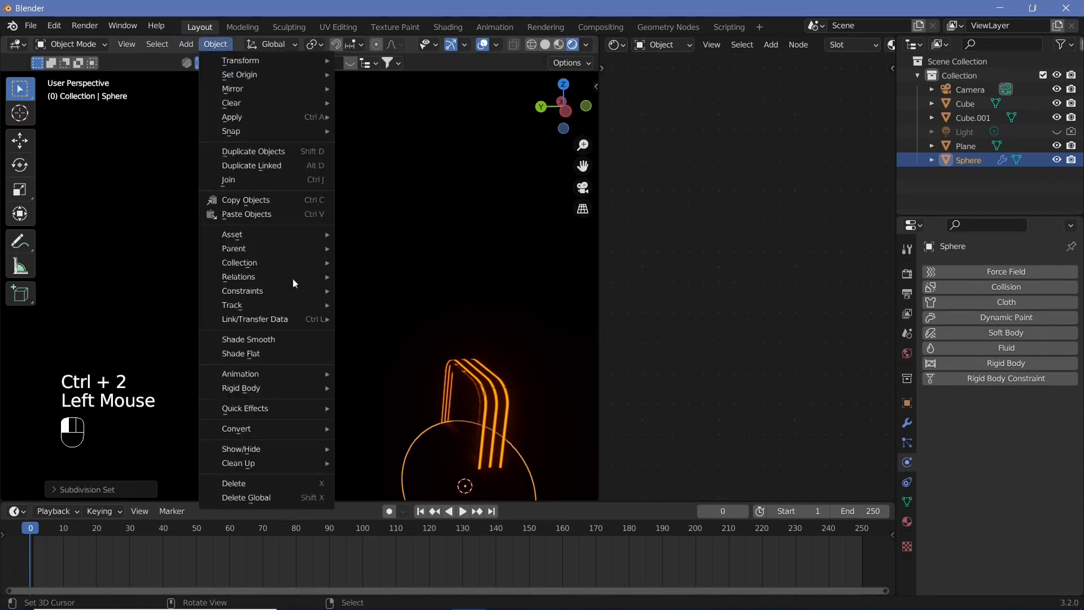
pyautogui.click(297, 340)
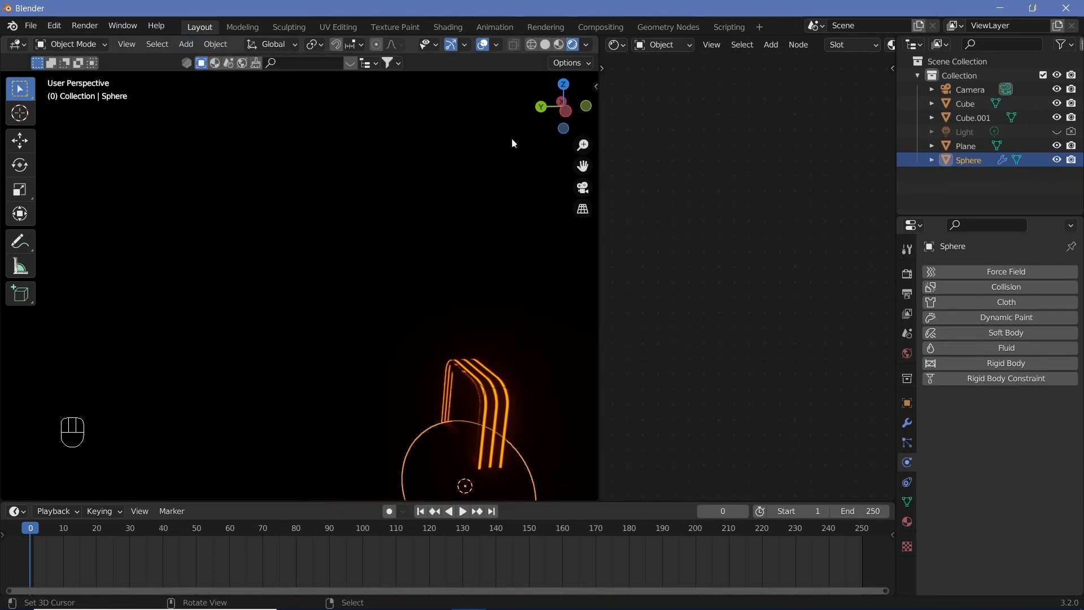
# Switch to solid viewport shading and scale the sphere by 0.5
pyautogui.click(543, 47)
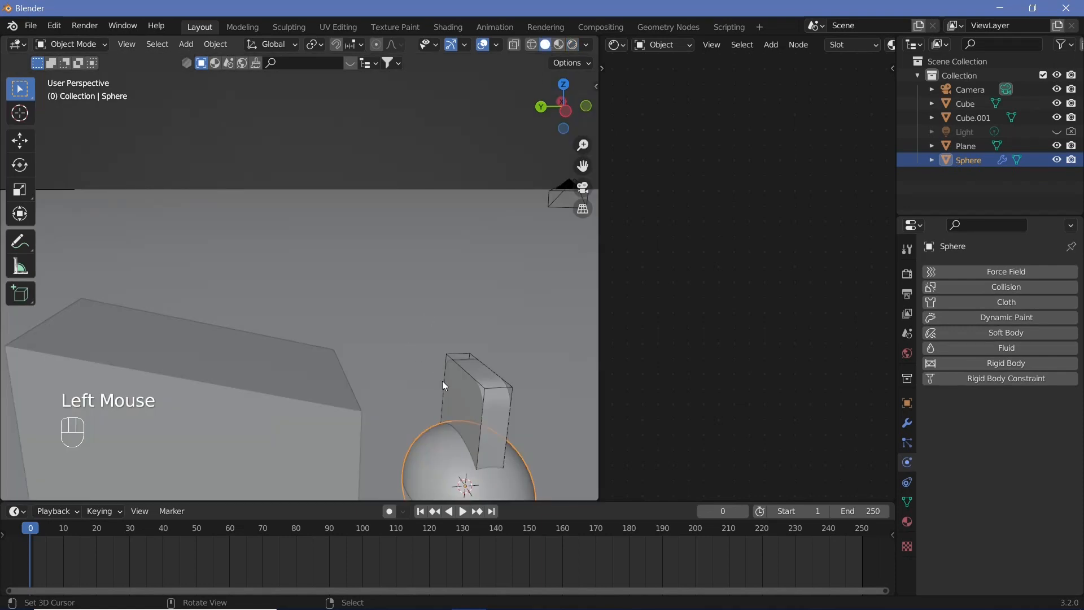
pyautogui.scroll(-2, 520, 455)
pyautogui.write('s')
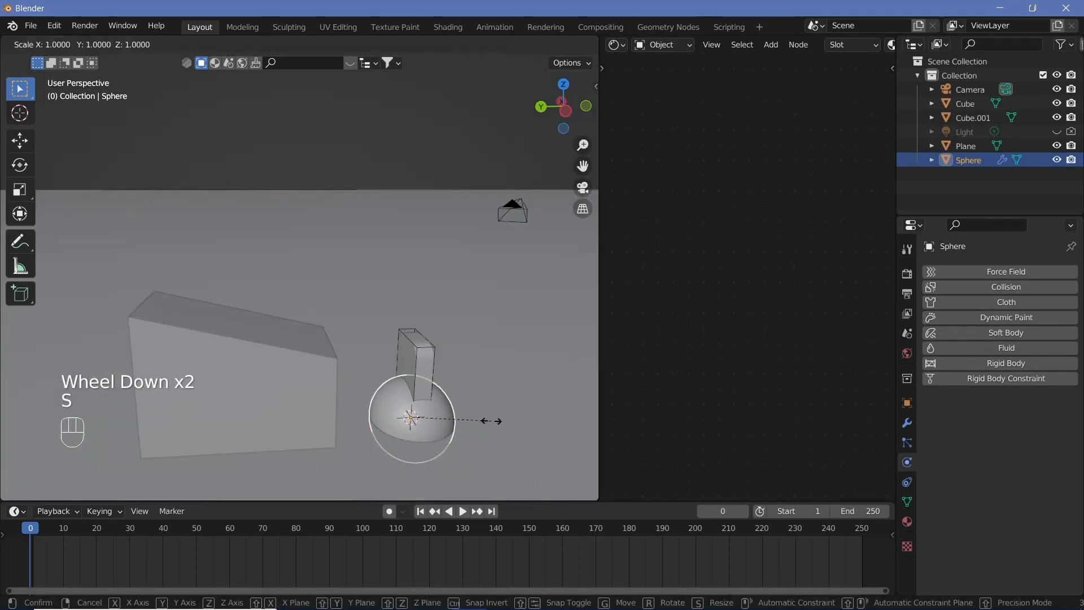
pyautogui.write('0.5')
pyautogui.press('Return')
# Move the sphere along Y over the ramp and raise it about 4 m along Z
pyautogui.press('g')
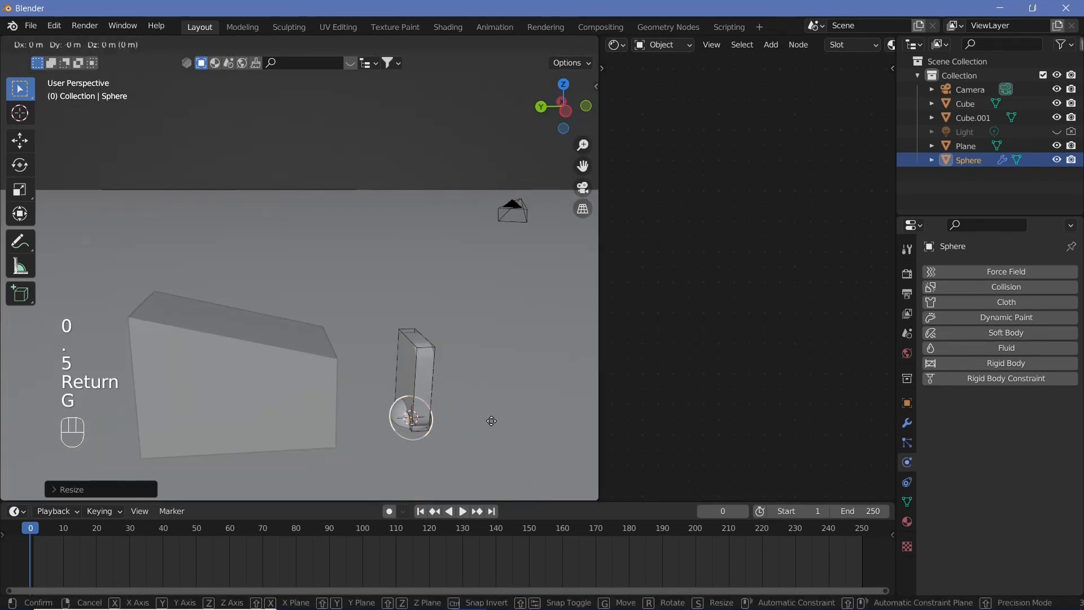
pyautogui.press('y')
pyautogui.keyDown('ctrl'); pyautogui.click(261, 410); pyautogui.keyUp('ctrl')
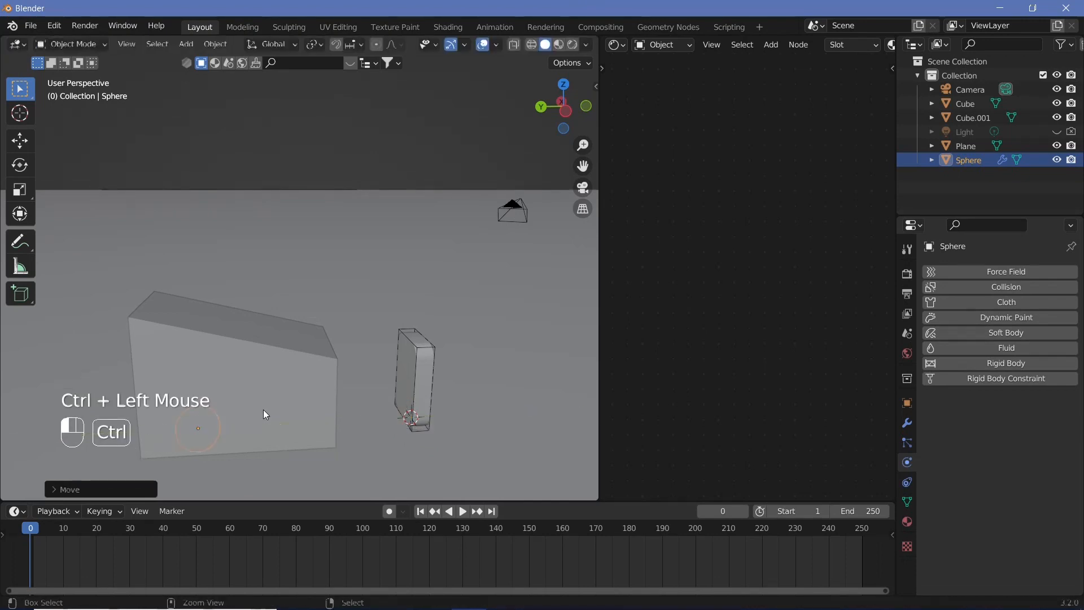
pyautogui.press('g')
pyautogui.press('z')
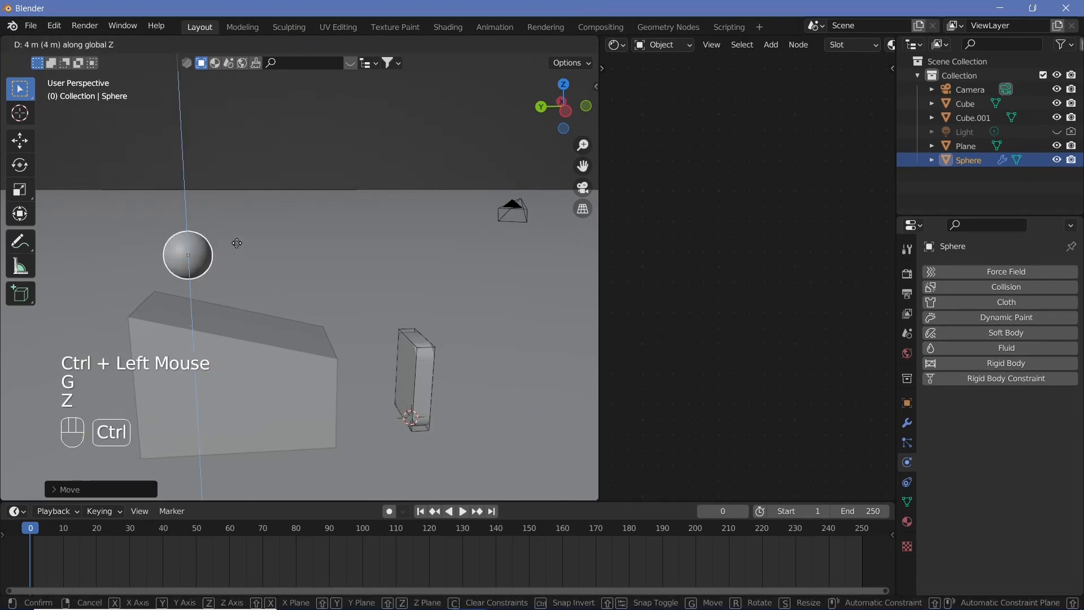
pyautogui.keyDown('ctrl'); pyautogui.click(239, 247); pyautogui.keyUp('ctrl')
# Add an active Rigid Body to the sphere with a Sphere collision shape
pyautogui.click(979, 365)
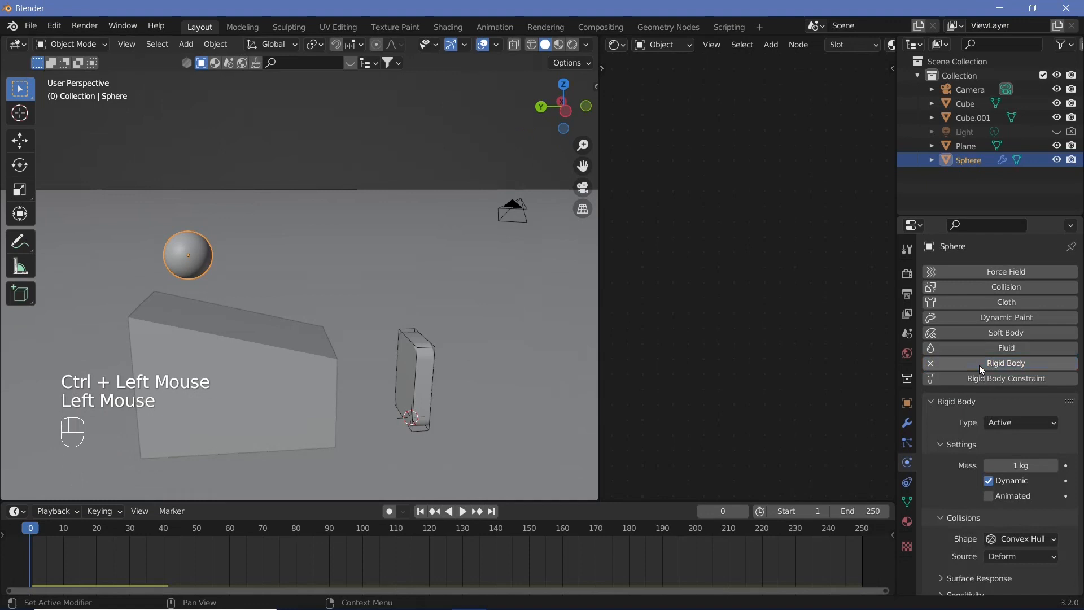
pyautogui.click(1009, 541)
pyautogui.click(992, 507)
# Play the simulation, stop it, and scrub back to frame 61
pyautogui.hotkey('shift', 'space')
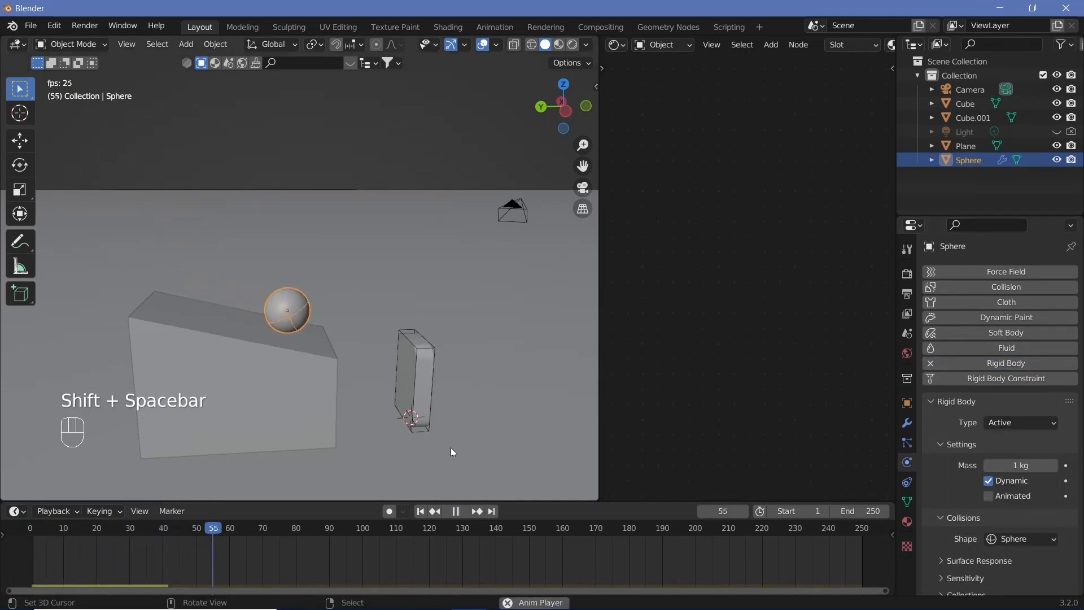
pyautogui.hotkey('shift', 'space')
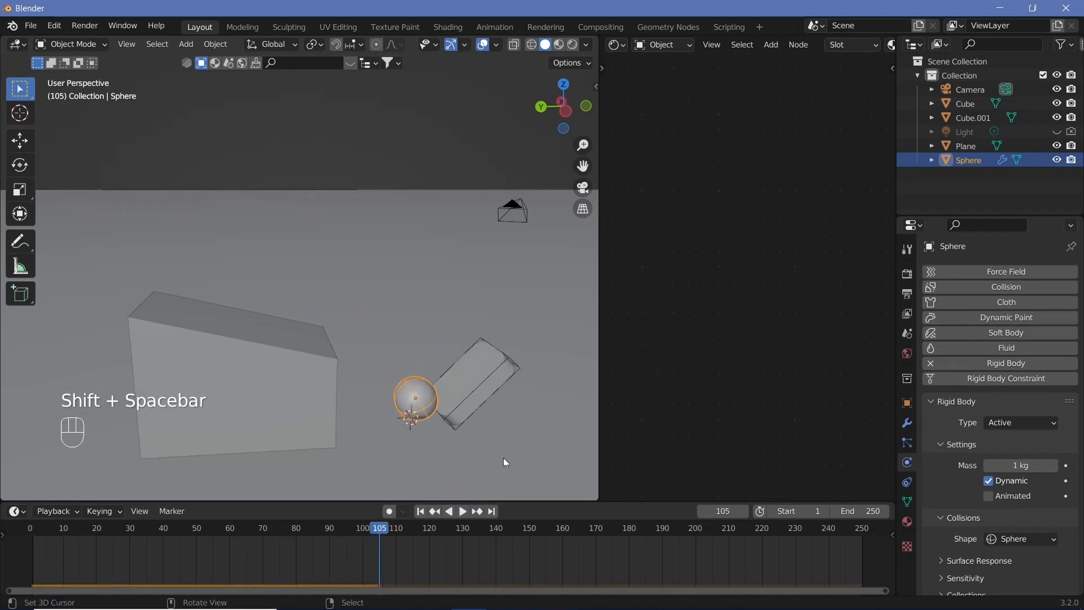
pyautogui.moveTo(377, 535); pyautogui.dragTo(233, 531)
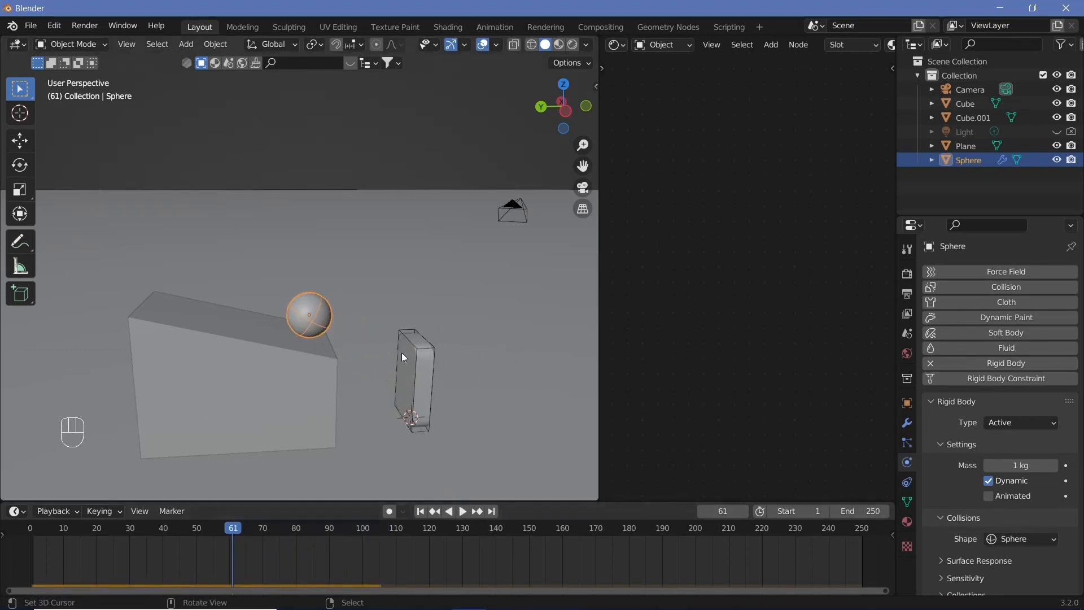
# Select the ramp and move it along Y closer to the standing block
pyautogui.rightClick(305, 367)
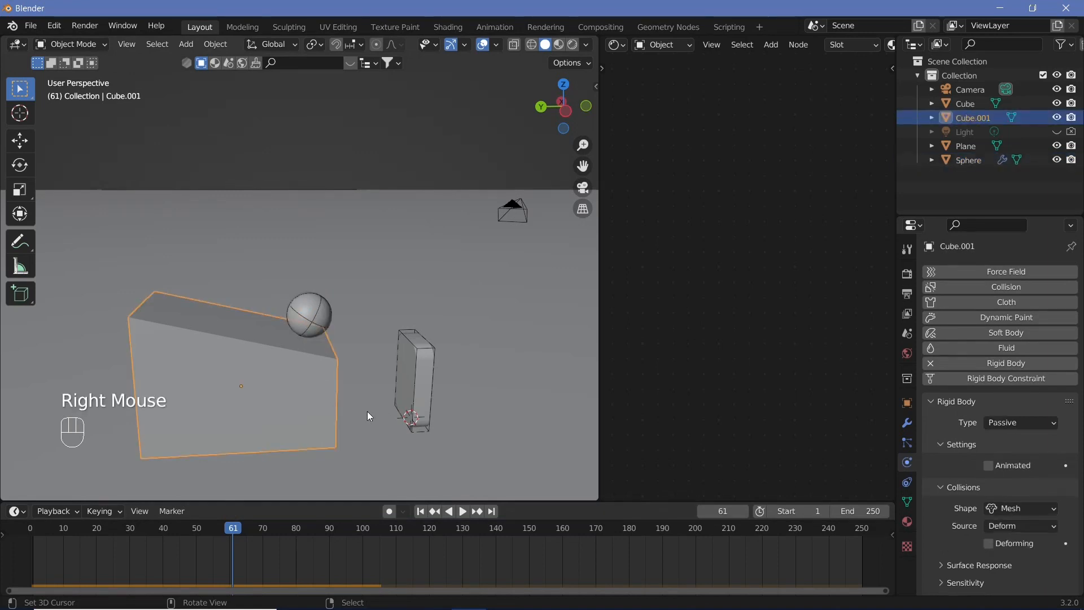
pyautogui.press('g')
pyautogui.press('u')
pyautogui.press('y')
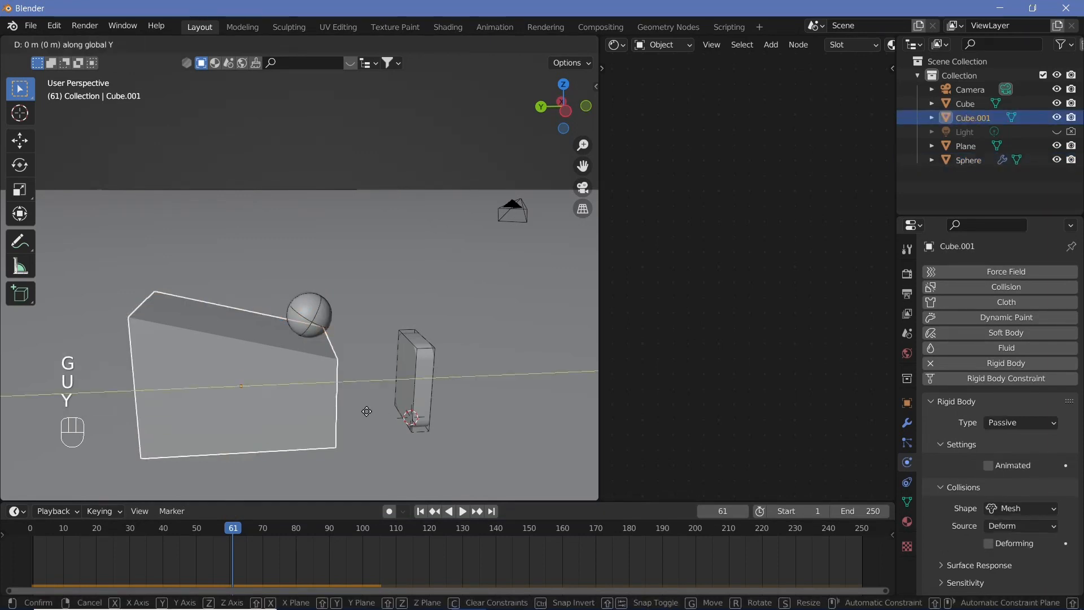
pyautogui.press('ctrl')
pyautogui.keyDown('ctrl'); pyautogui.click(362, 410); pyautogui.keyUp('ctrl')
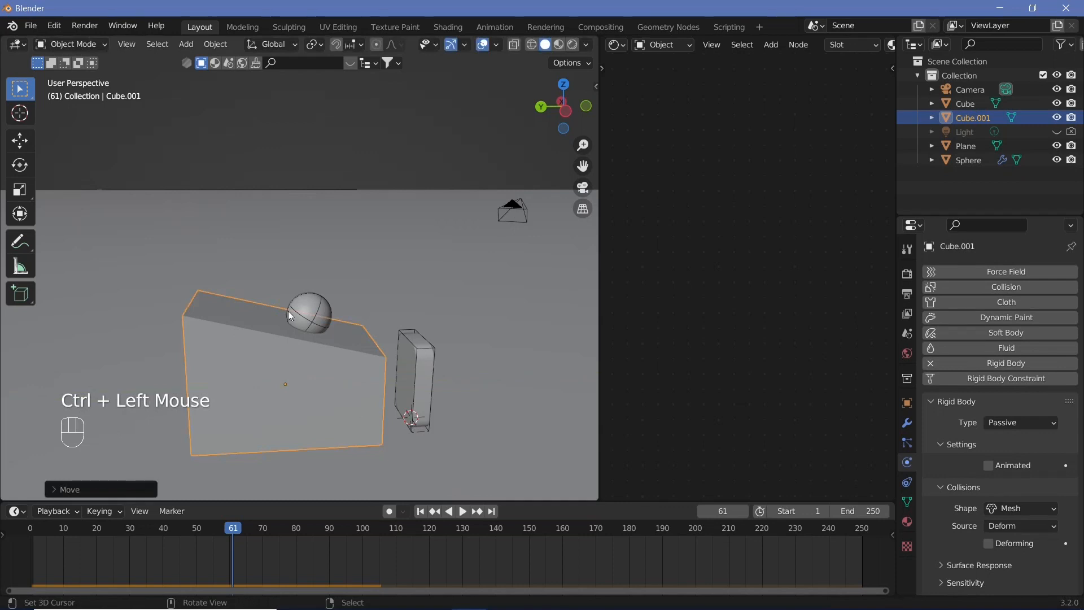
# Return to frame 0 and move the sphere along Y so it sits above the ramp's high end
pyautogui.moveTo(69, 529); pyautogui.dragTo(23, 529)
pyautogui.rightClick(188, 256)
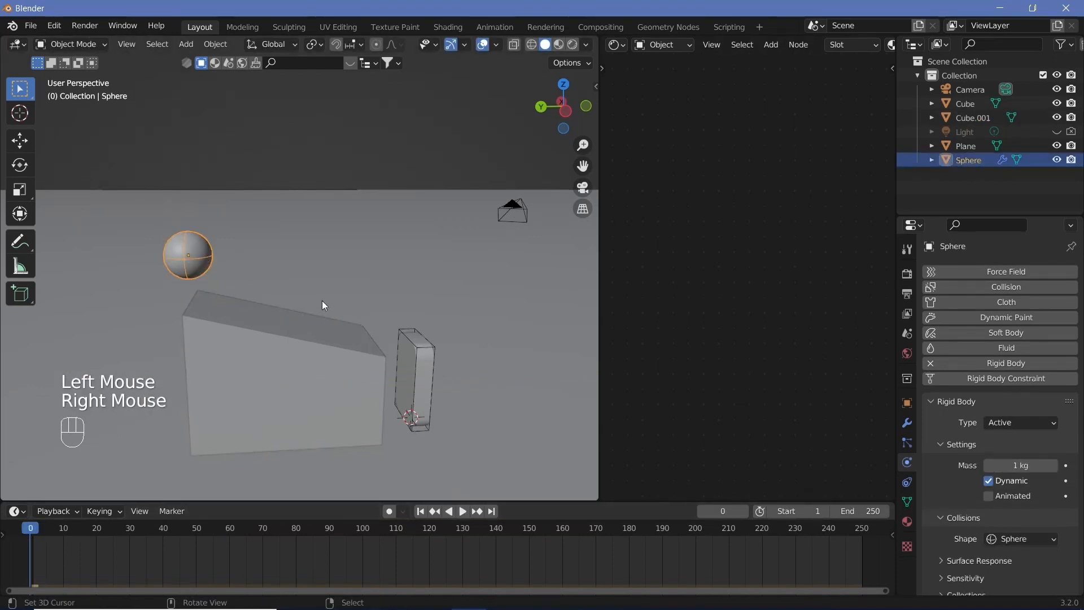
pyautogui.press('g')
pyautogui.press('y')
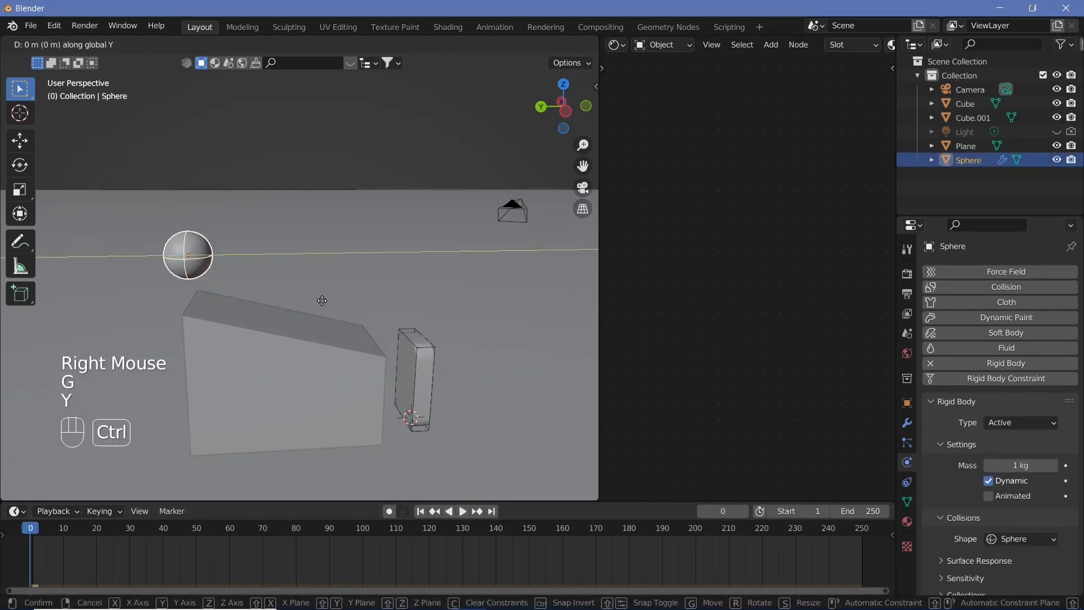
pyautogui.keyDown('ctrl'); pyautogui.click(352, 322); pyautogui.keyUp('ctrl')
# Play the simulation, stop it, and scrub back to frame 0
pyautogui.hotkey('shift', 'space')
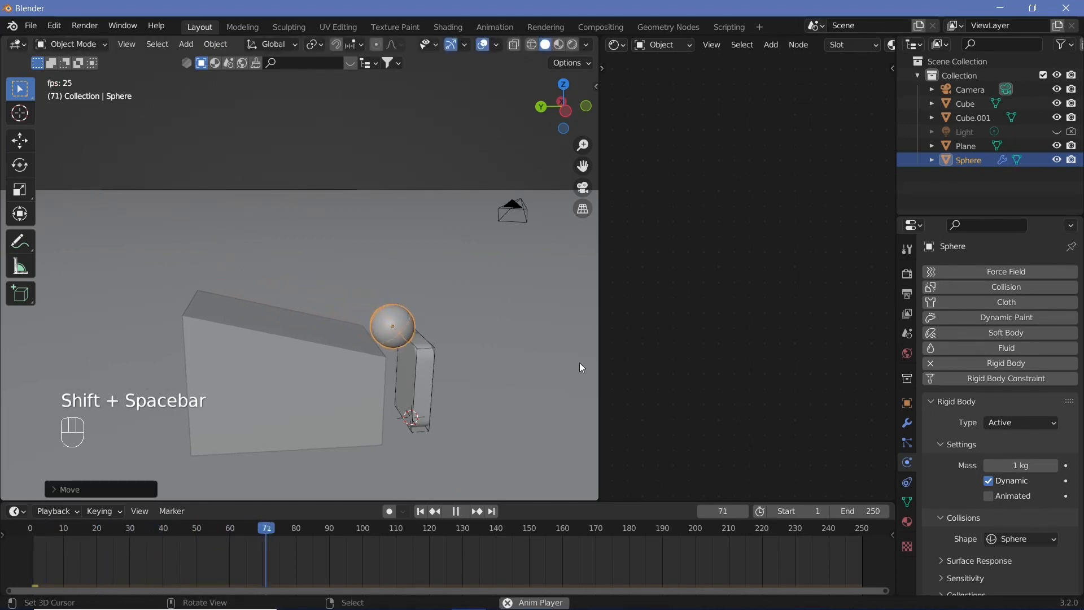
pyautogui.hotkey('shift', 'space')
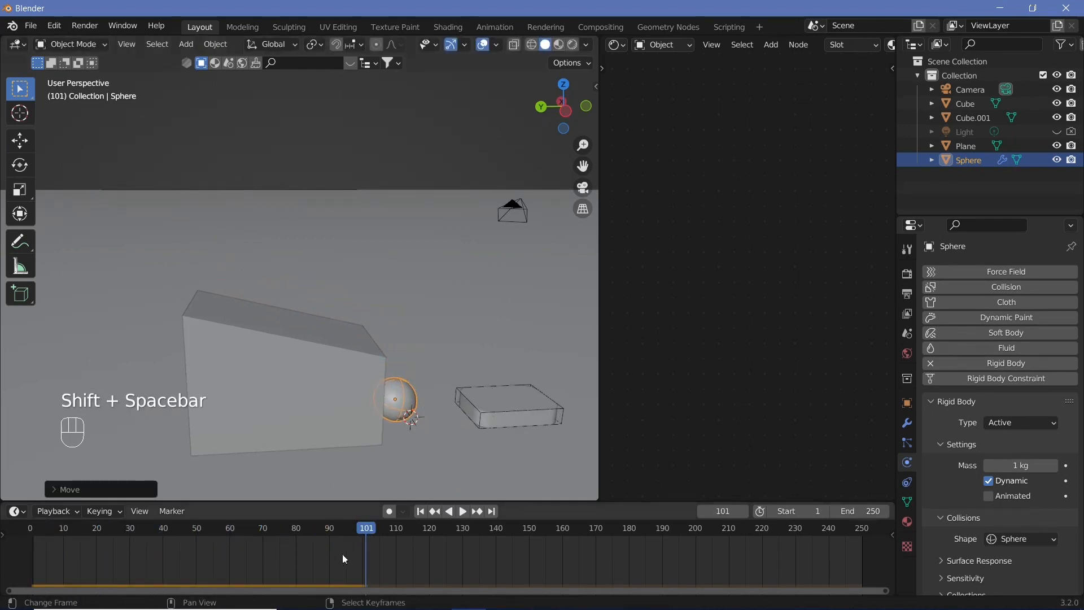
pyautogui.moveTo(343, 554); pyautogui.dragTo(844, 452)
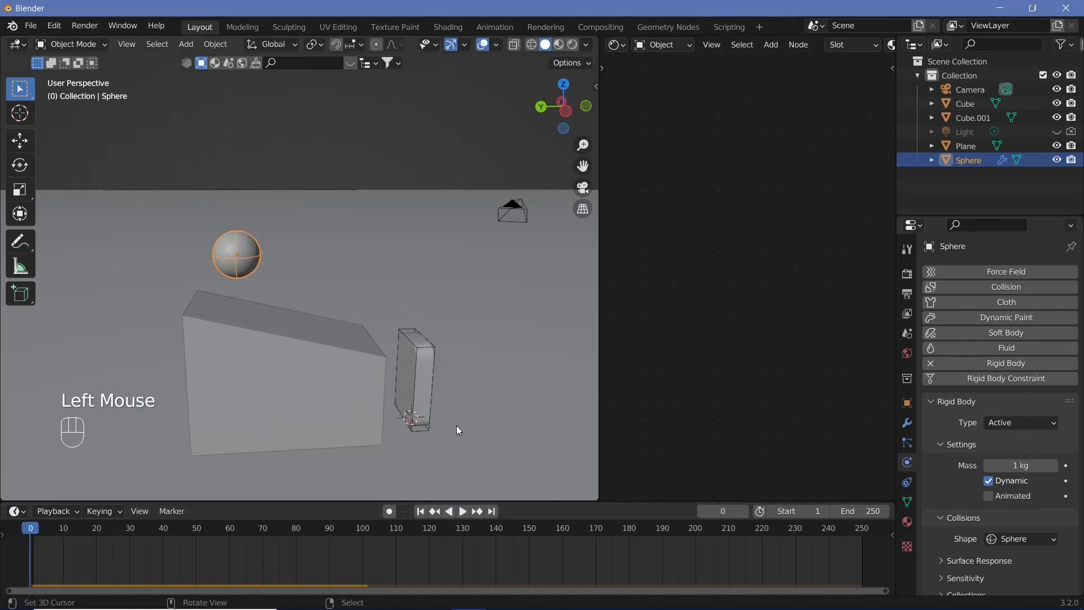
# Select the standing block and duplicate it 1.5 m along Y
pyautogui.keyDown('shift'); pyautogui.moveTo(428, 375); pyautogui.dragTo(206, 357, button='middle'); pyautogui.keyUp('shift')
pyautogui.rightClick(205, 359)
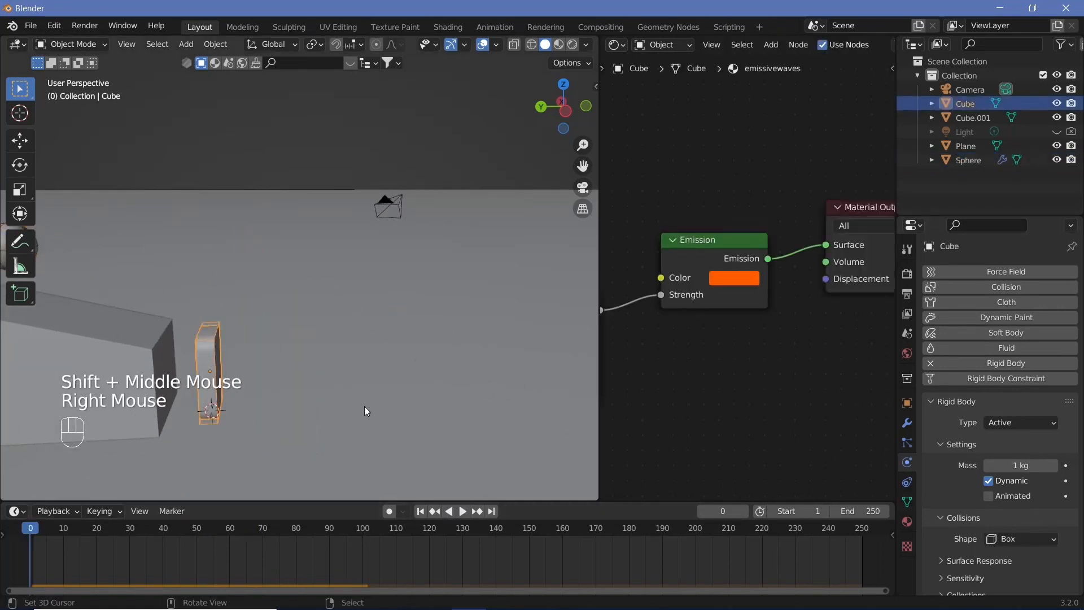
pyautogui.hotkey('shift', 'd')
pyautogui.write('y')
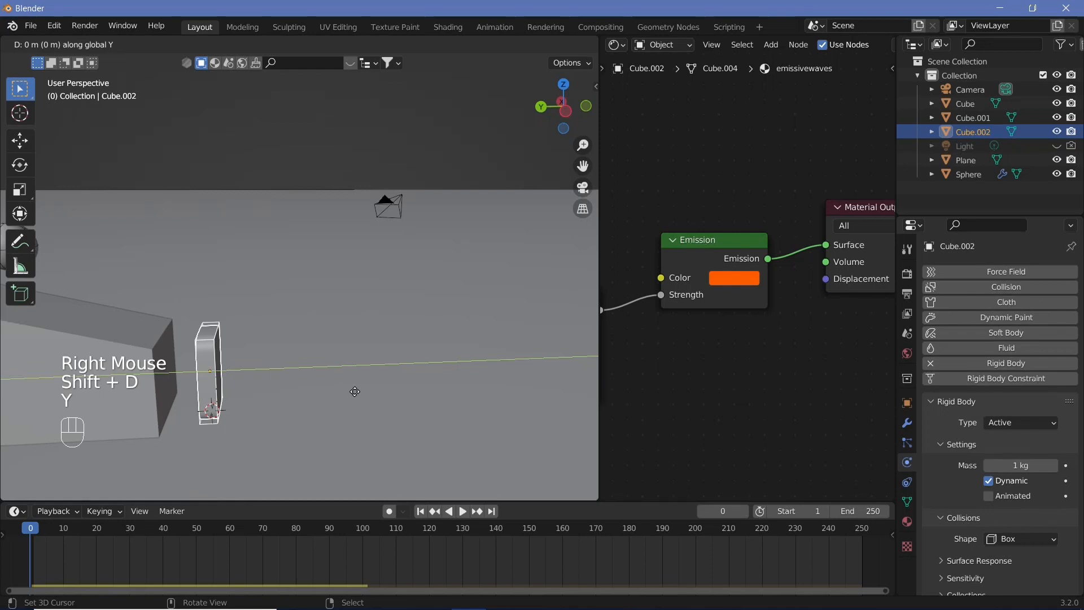
pyautogui.write('1.5')
pyautogui.press('Return')
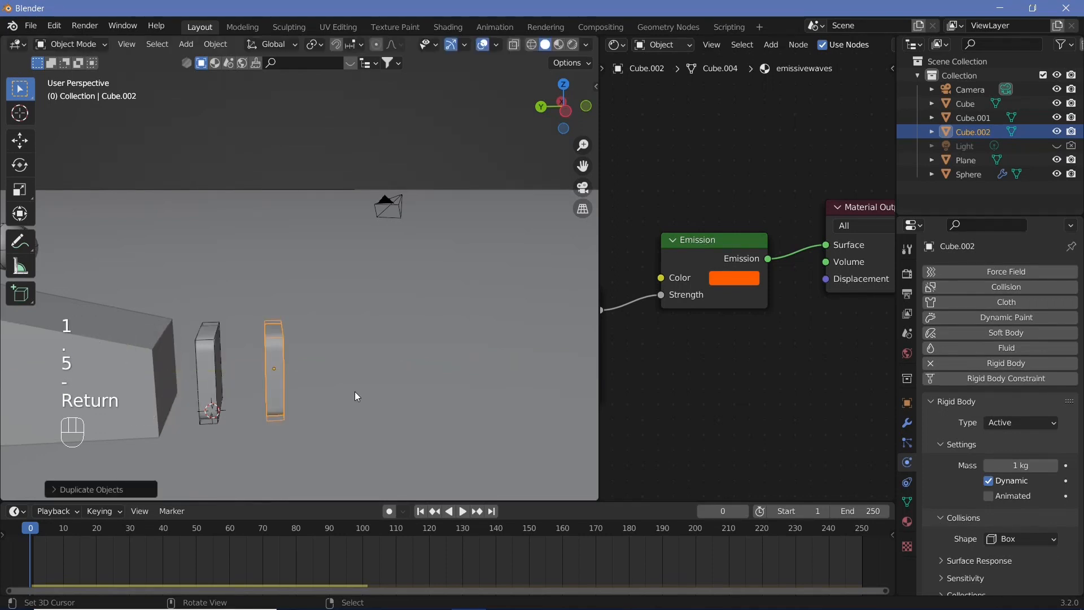
# Repeat the last duplication seven times to build a row of blocks
pyautogui.moveTo(335, 380); pyautogui.dragTo(359, 395, button='middle')
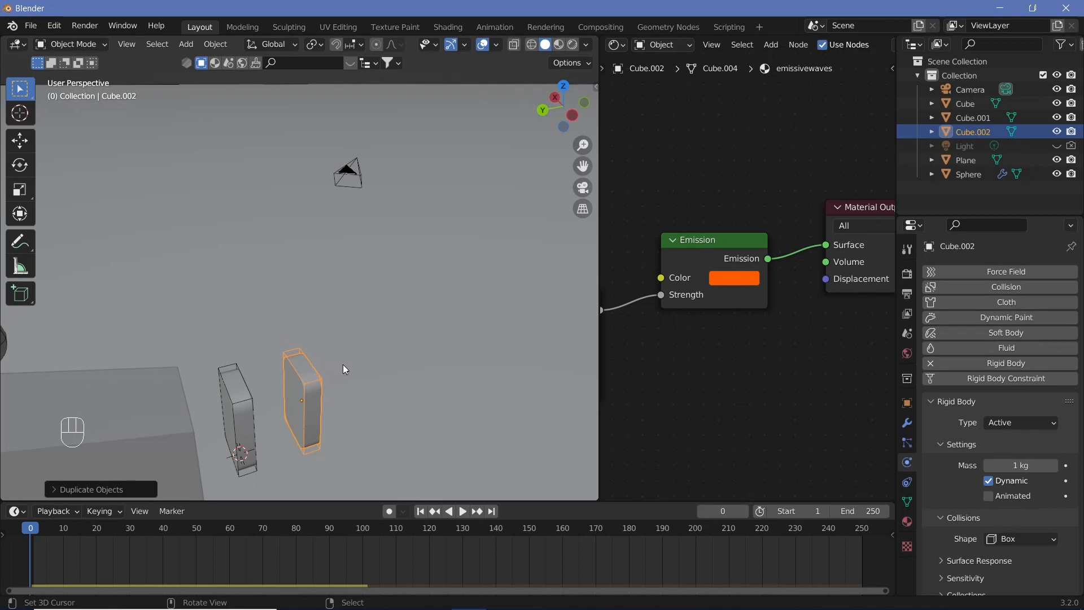
pyautogui.keyDown('shift'); pyautogui.moveTo(429, 395); pyautogui.dragTo(312, 336, button='middle'); pyautogui.keyUp('shift')
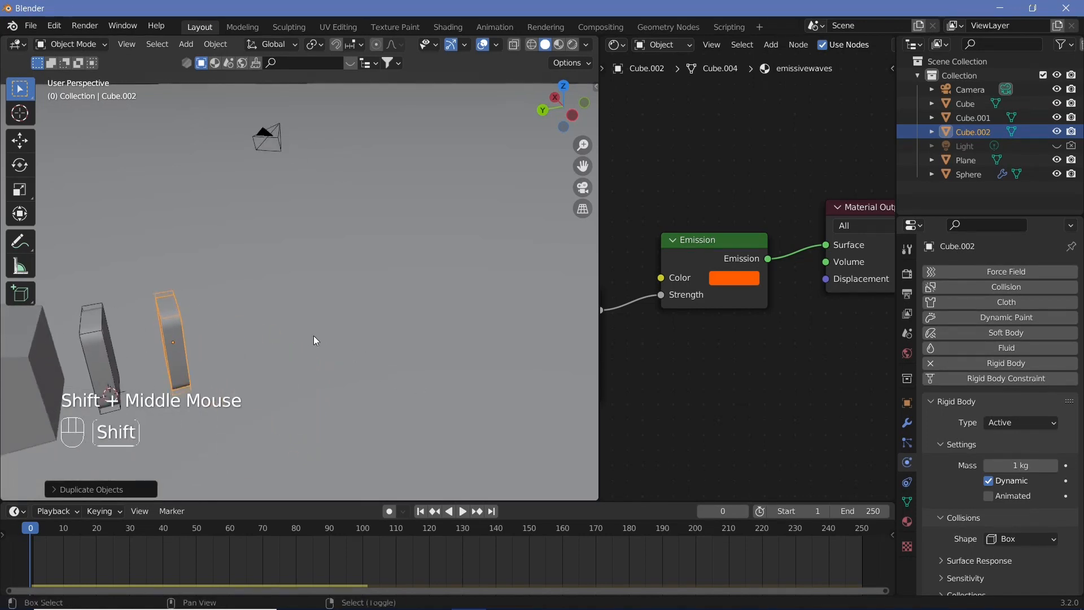
pyautogui.hotkey('shift', 'r')
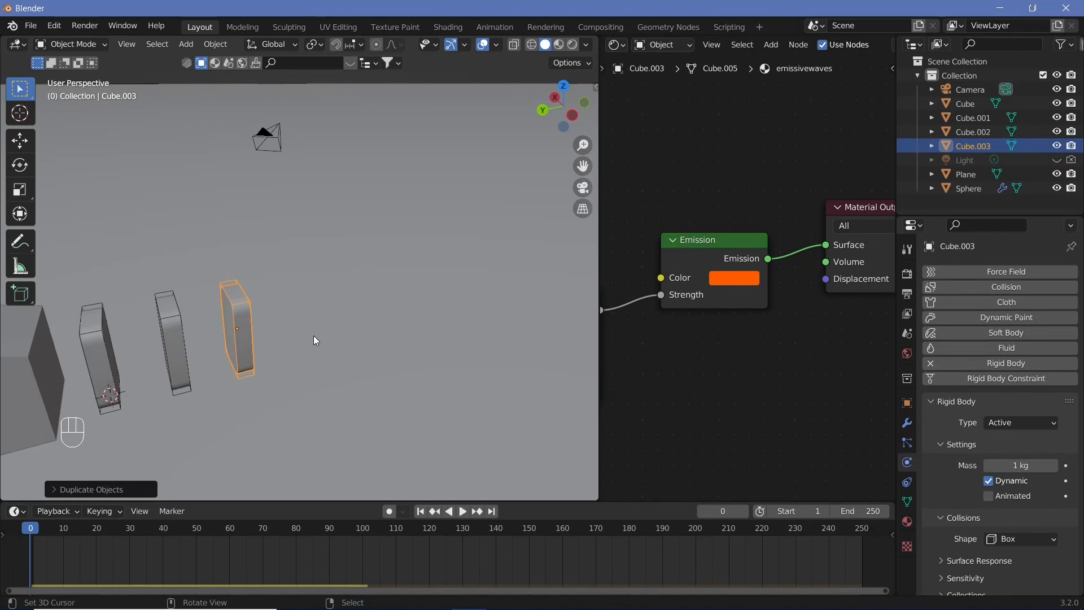
pyautogui.hotkey('shift', 'r')
pyautogui.hotkey('shift', 'r')
pyautogui.hotkey('shift', 'r')
pyautogui.hotkey('shift', 'r')
pyautogui.hotkey('shift', 'r')
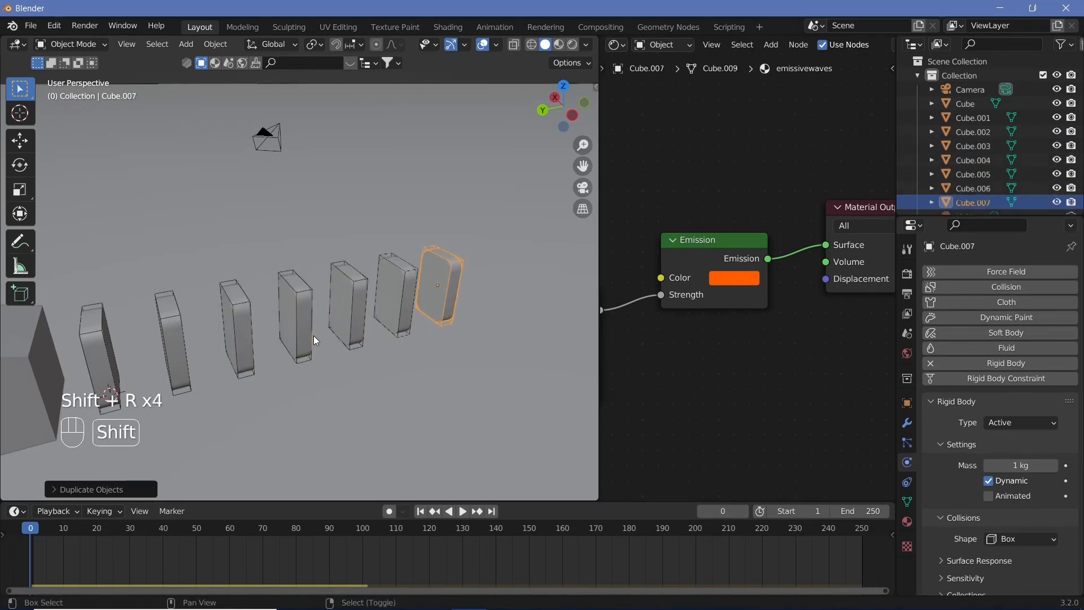
pyautogui.hotkey('shift', 'r')
pyautogui.hotkey('shift', 'r')
pyautogui.keyDown('shift'); pyautogui.moveTo(112, 332); pyautogui.dragTo(324, 328, button='middle'); pyautogui.keyUp('shift')
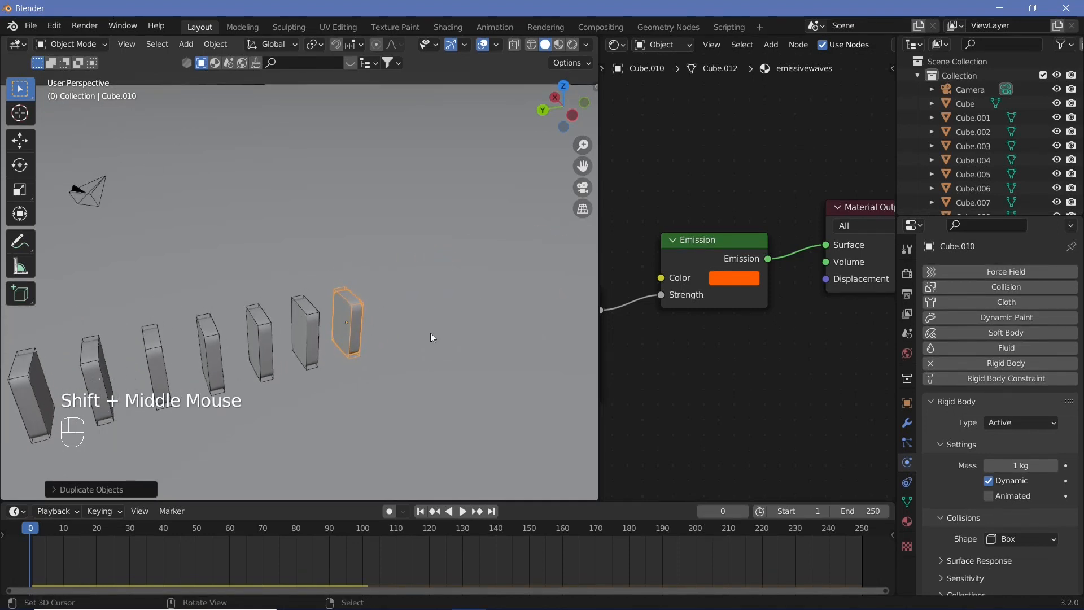
pyautogui.hotkey('shift', 'r')
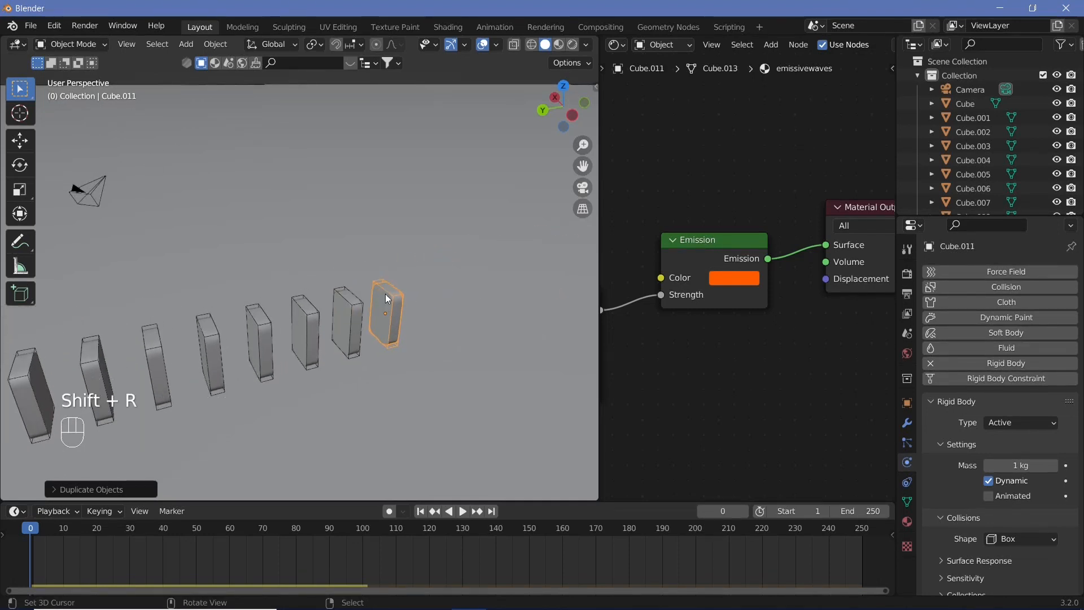
# Move the last block 0.75 m along X
pyautogui.moveTo(391, 303); pyautogui.dragTo(331, 323, button='middle')
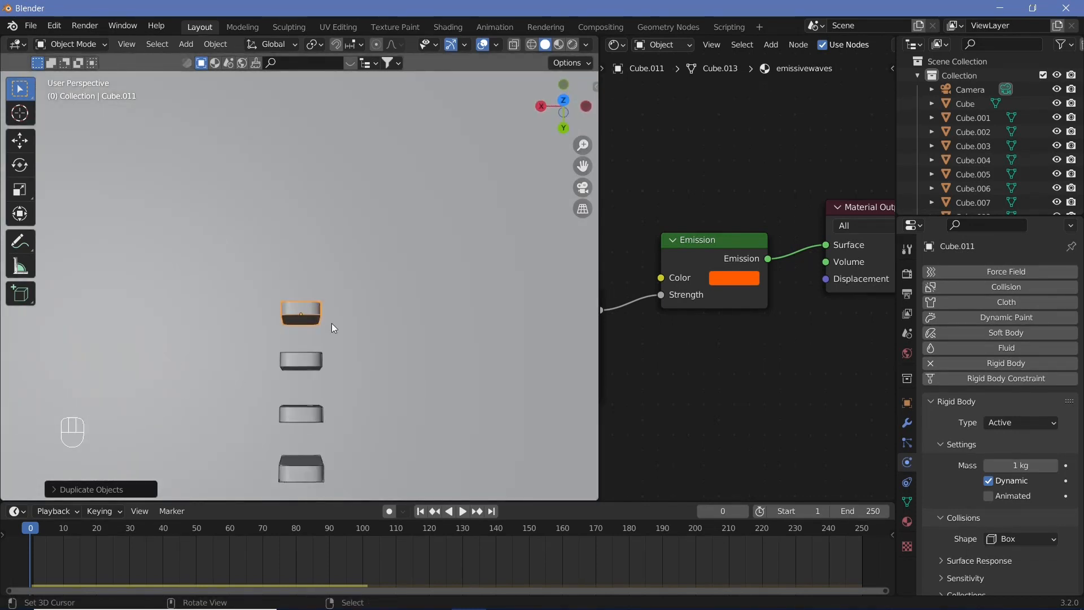
pyautogui.press('g')
pyautogui.write('x')
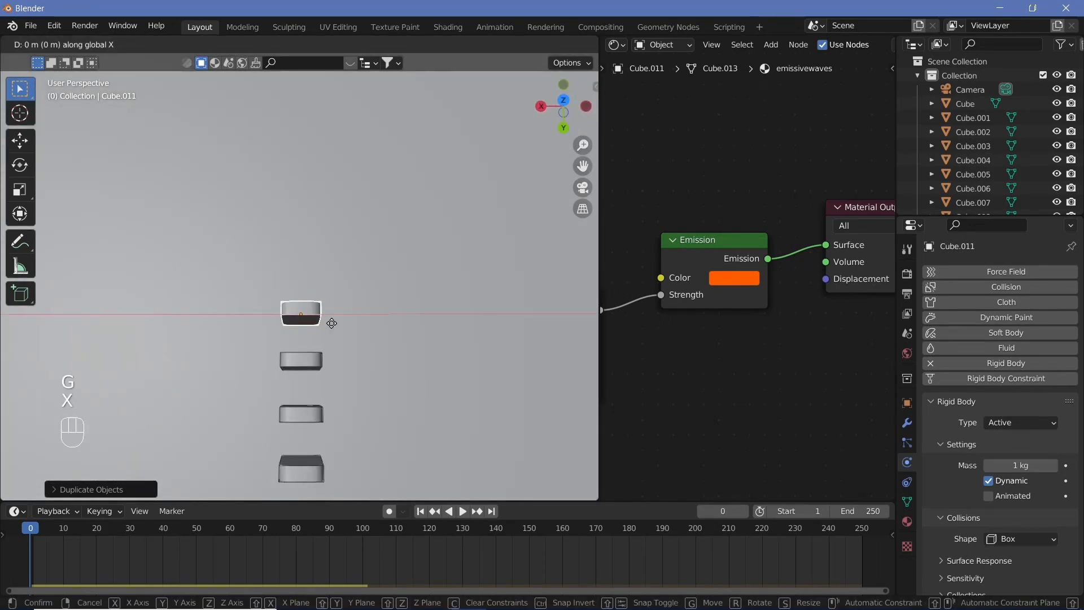
pyautogui.write('0.75')
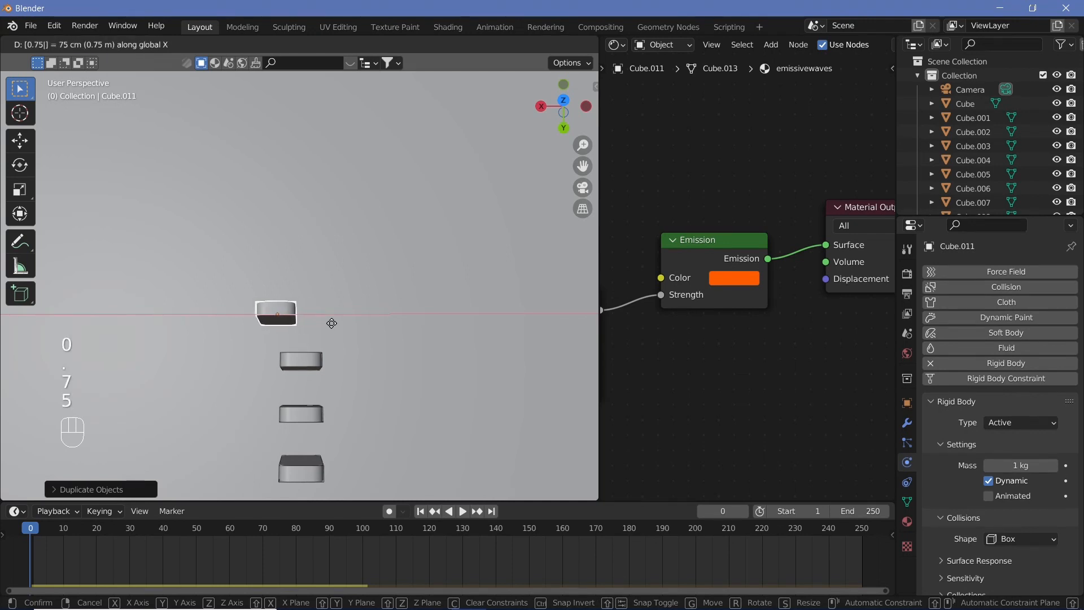
pyautogui.press('Return')
# Duplicate the last block -1.5 m along X to stand beside it
pyautogui.hotkey('shift', 'd')
pyautogui.write('x')
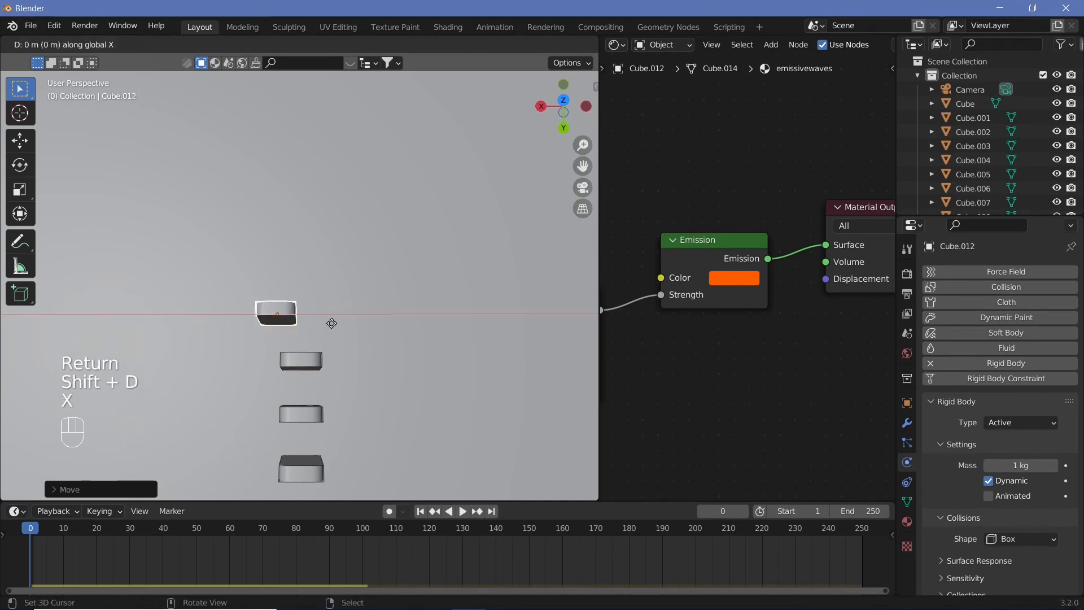
pyautogui.write('1.5-')
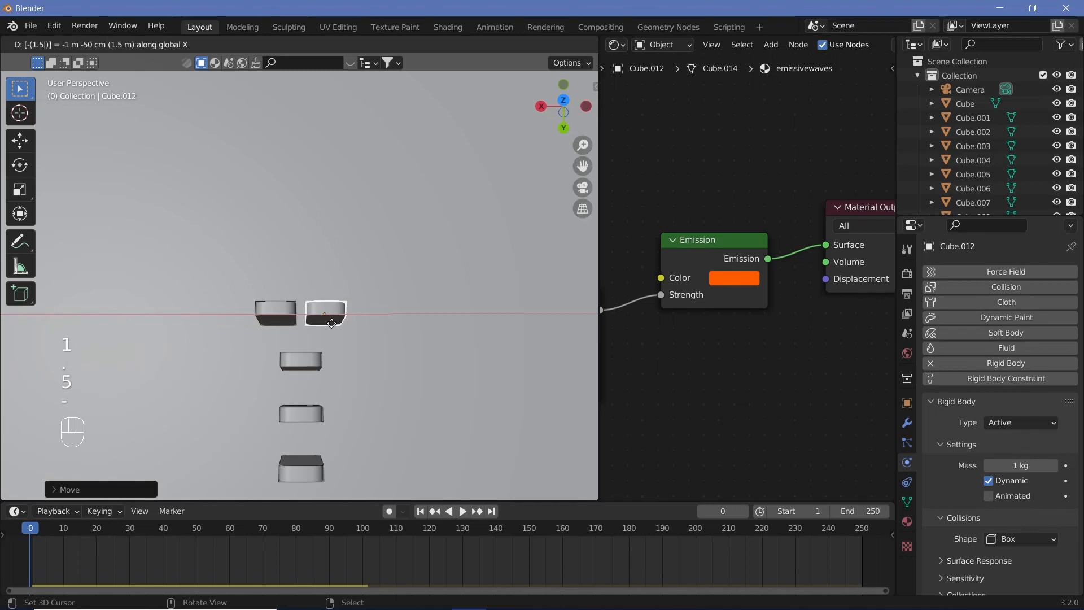
pyautogui.press('Return')
# Play the domino simulation, stop it, and return to frame 0
pyautogui.moveTo(392, 361); pyautogui.dragTo(230, 280, button='middle')
pyautogui.hotkey('shift', 'space')
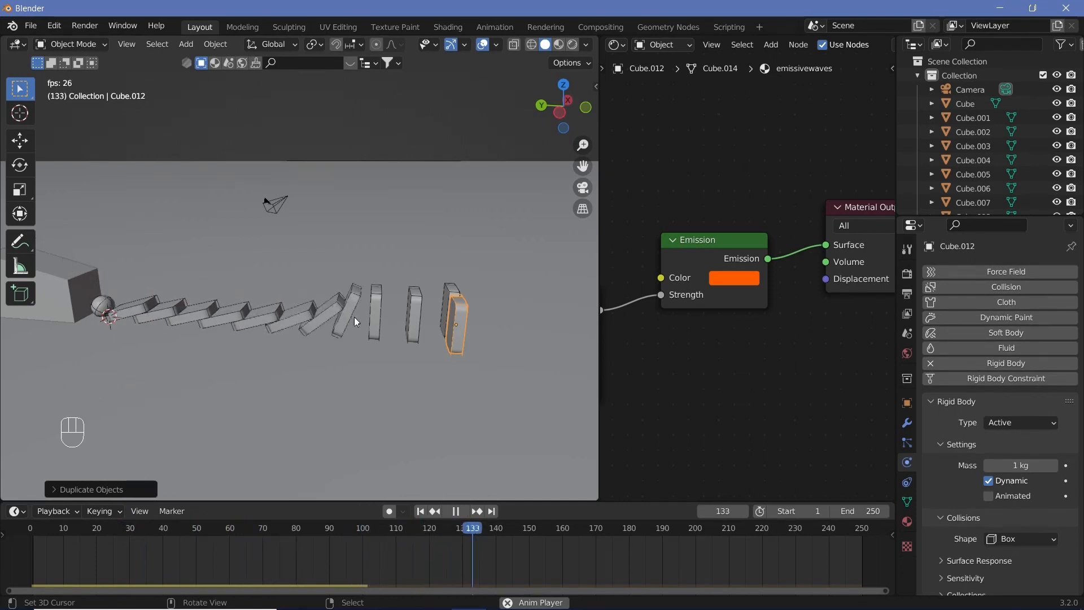
pyautogui.hotkey('shift', 'space')
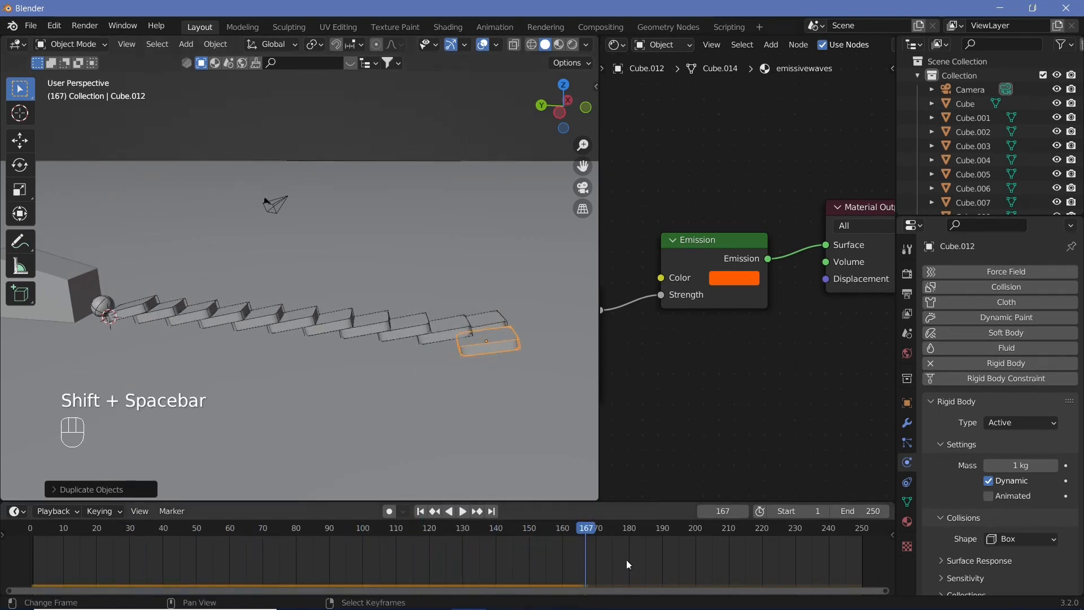
pyautogui.moveTo(586, 530); pyautogui.dragTo(29, 432)
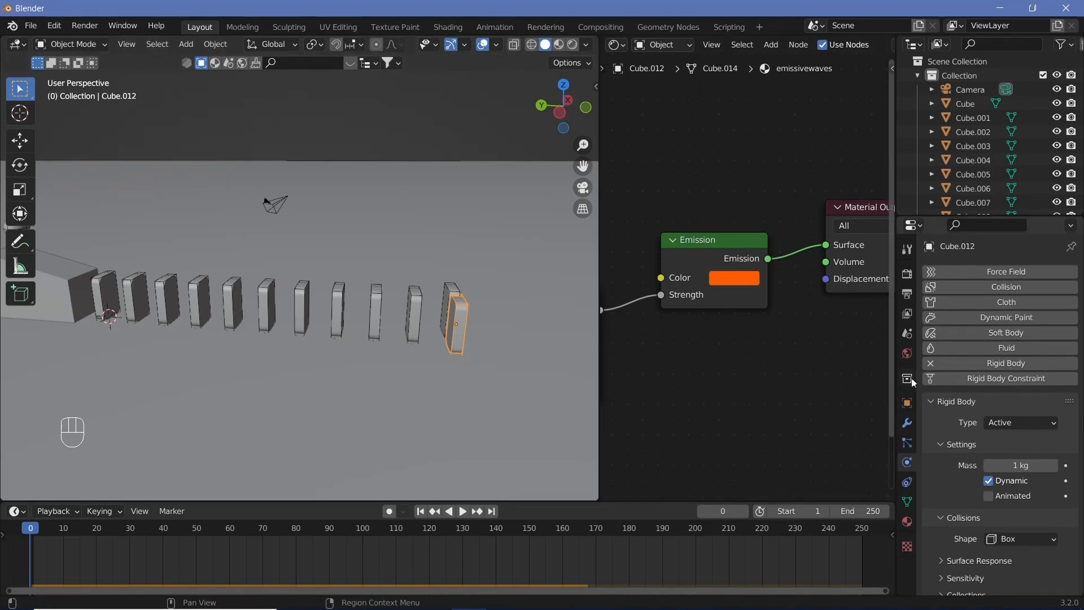
# Set the Rigid Body World speed to 2.5 in the scene properties
pyautogui.click(908, 333)
pyautogui.click(930, 421)
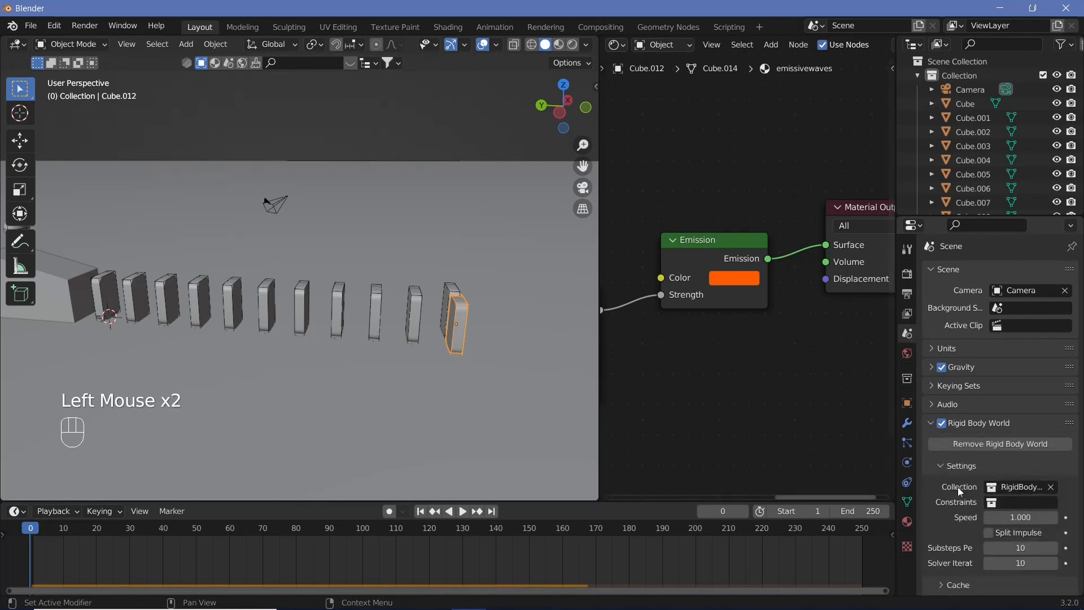
pyautogui.scroll(-1, 959, 489)
pyautogui.click(1021, 495)
pyautogui.write('2.5')
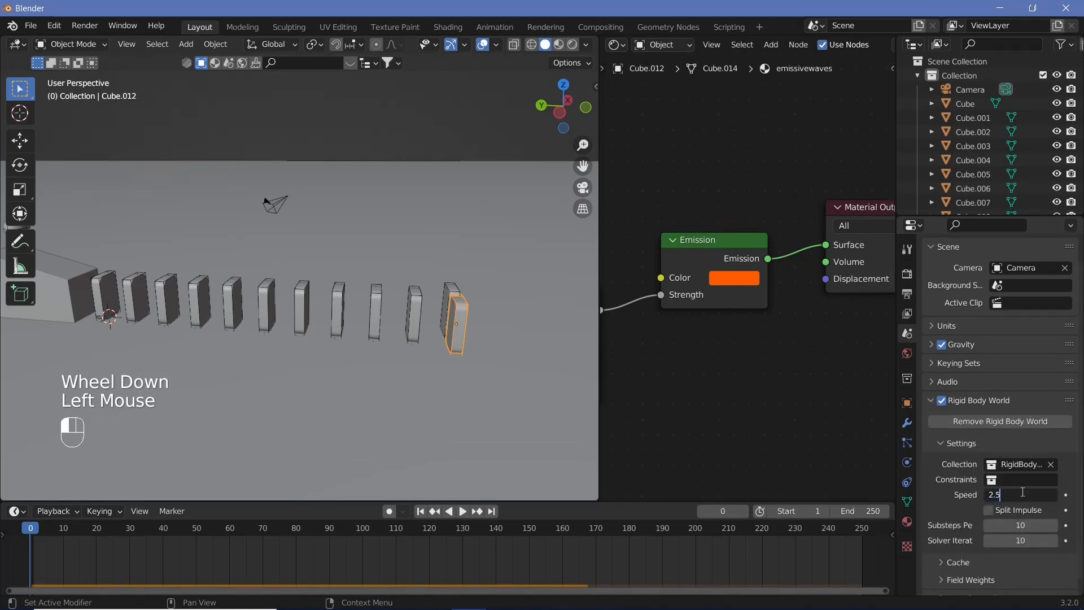
pyautogui.press('Return')
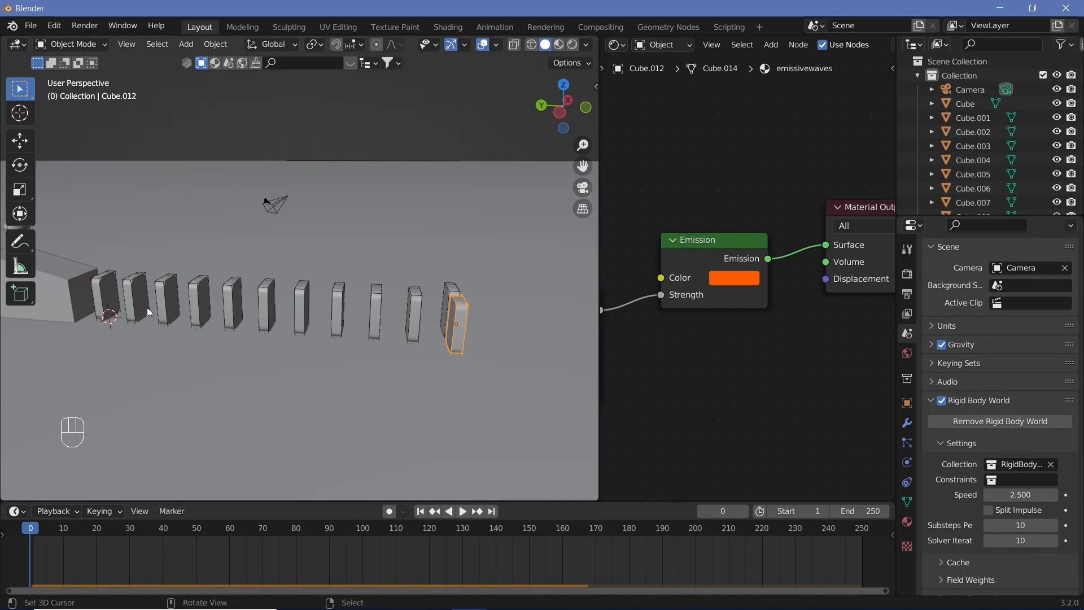
# Set the animation end frame to 500
pyautogui.scroll(-3, 958, 507)
pyautogui.click(954, 511)
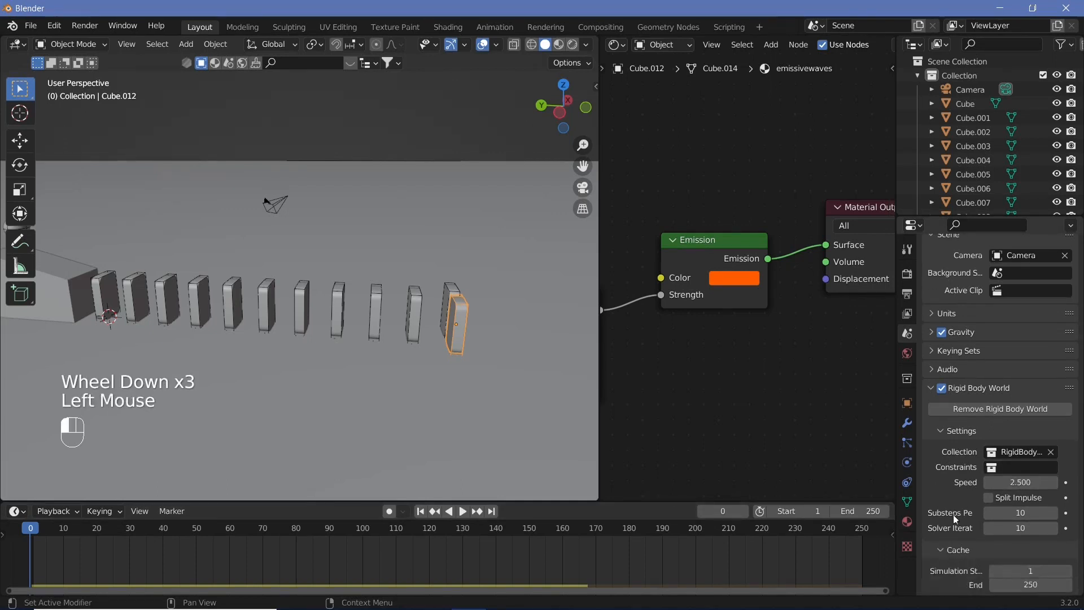
pyautogui.scroll(-2, 960, 500)
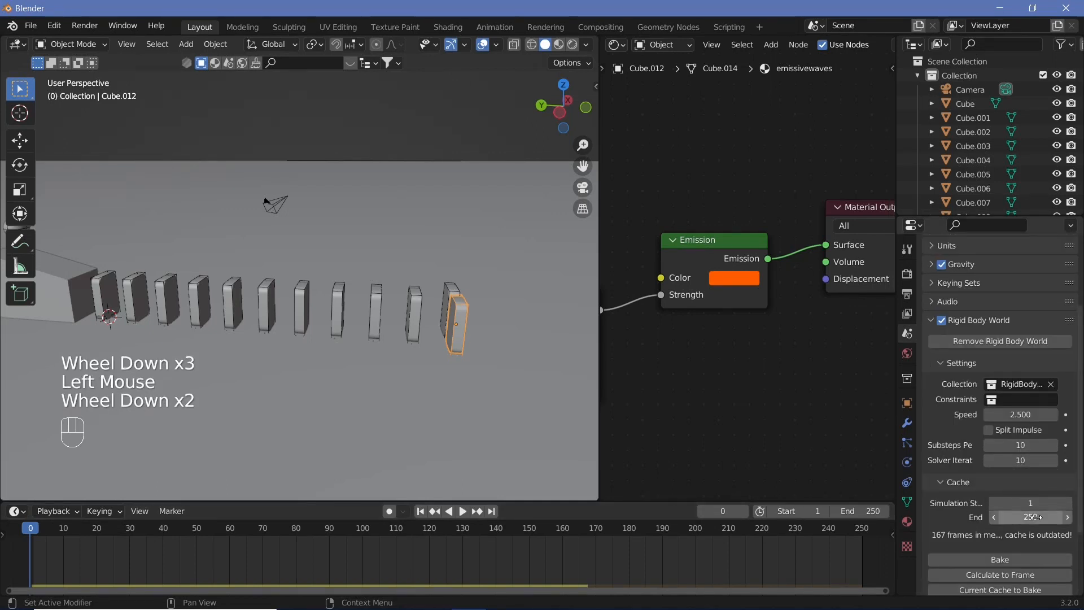
pyautogui.moveTo(812, 554); pyautogui.dragTo(783, 570, button='middle')
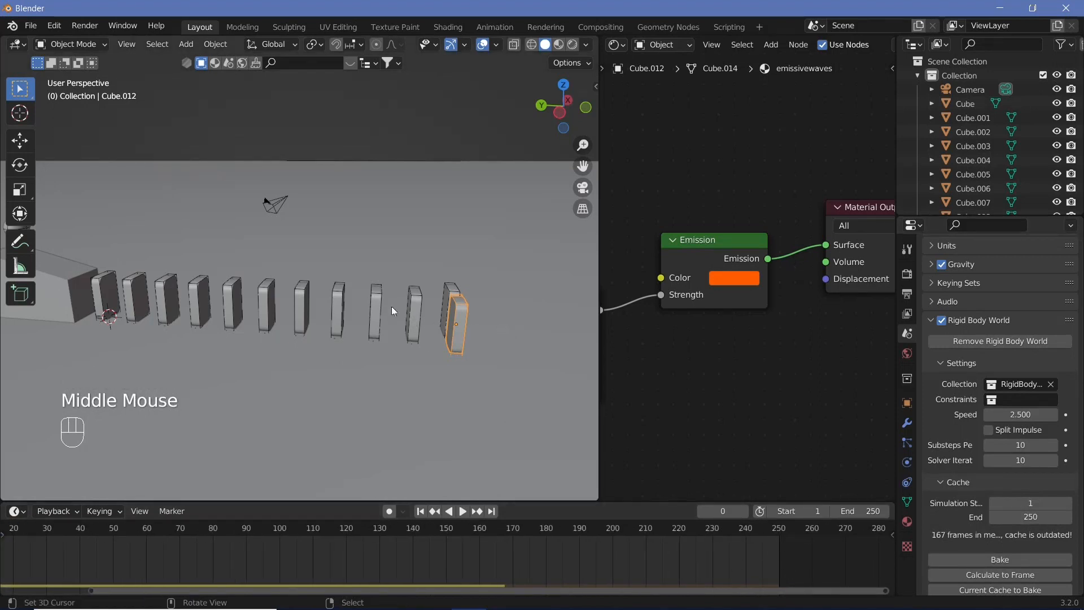
pyautogui.keyDown('shift'); pyautogui.moveTo(410, 330); pyautogui.dragTo(354, 340, button='middle'); pyautogui.keyUp('shift')
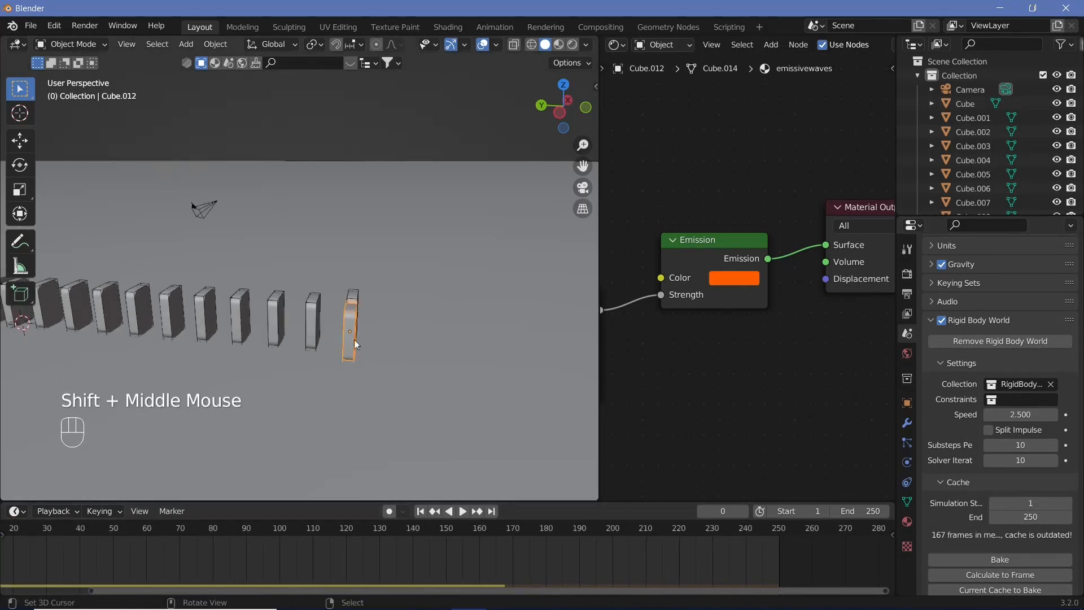
pyautogui.click(858, 511)
pyautogui.write('500')
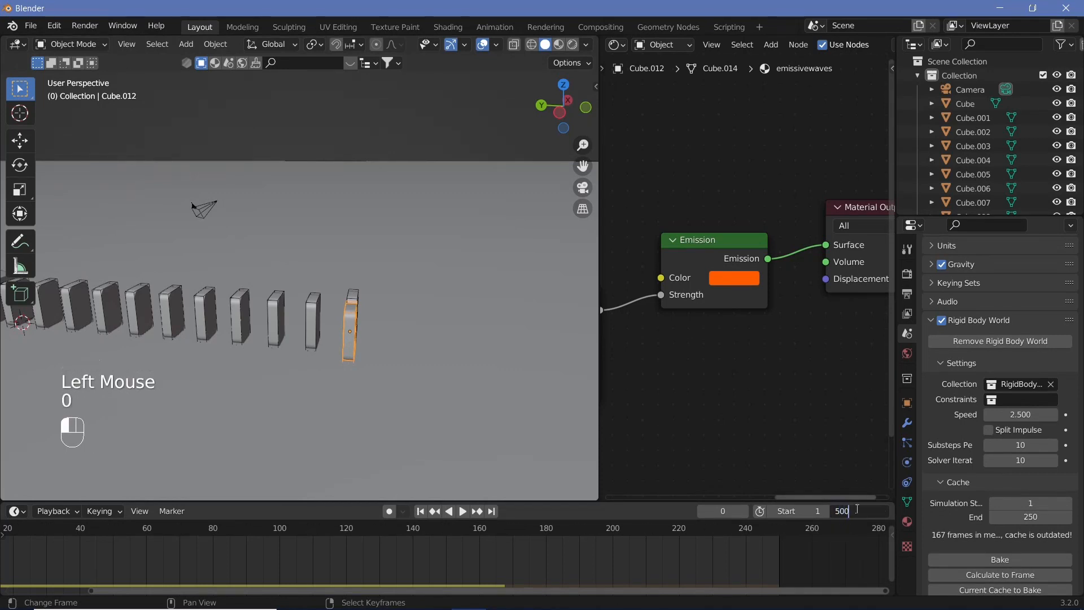
# Set the rigid body cache end frame to 350
pyautogui.click(1028, 518)
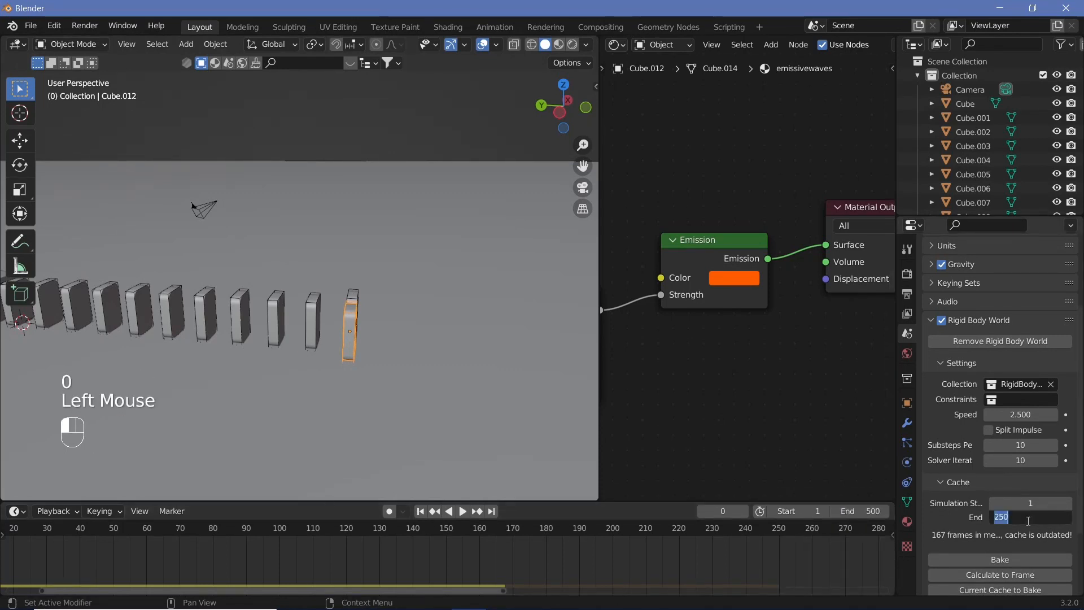
pyautogui.write('350')
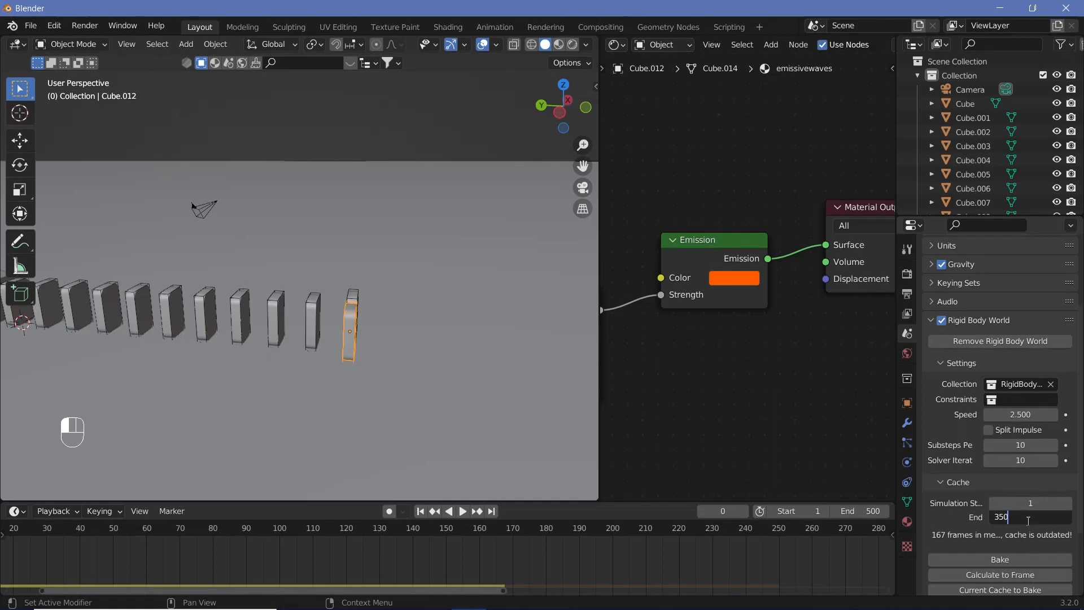
pyautogui.press('Return')
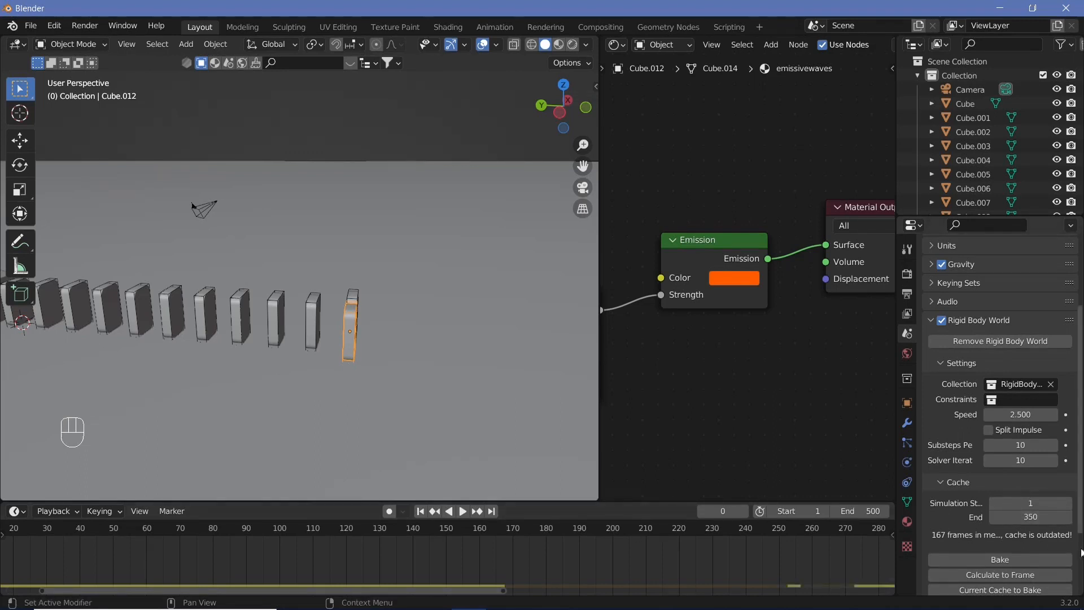
# Select the last two blocks, duplicate them 1.5 m along Y and shift the copies -0.75 m along X
pyautogui.scroll(-2, 508, 542)
pyautogui.middleClick(313, 351)
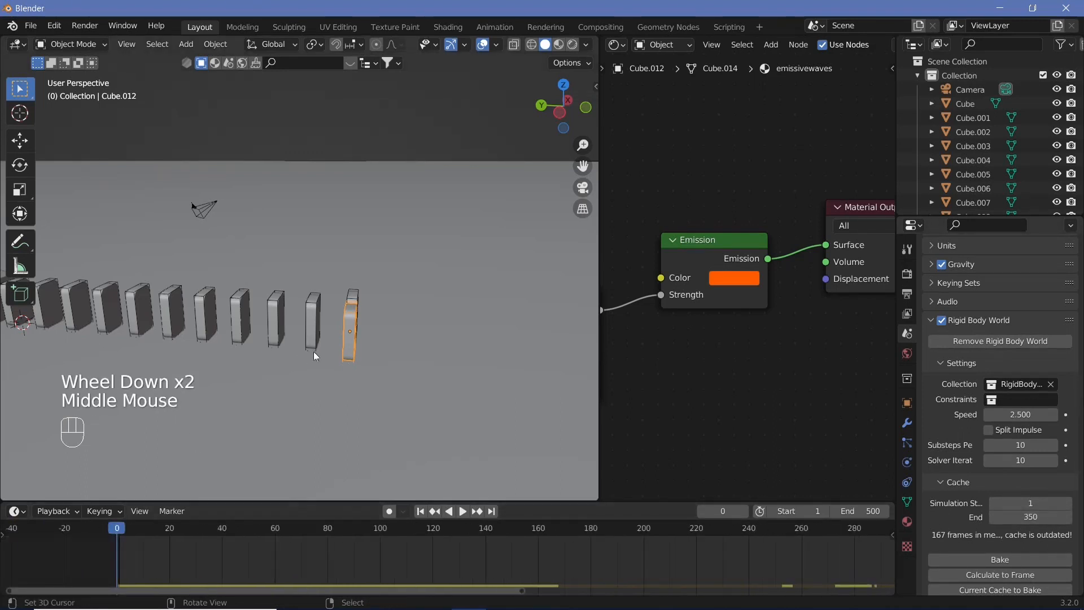
pyautogui.moveTo(314, 351); pyautogui.dragTo(448, 385, button='middle')
pyautogui.rightClick(354, 319)
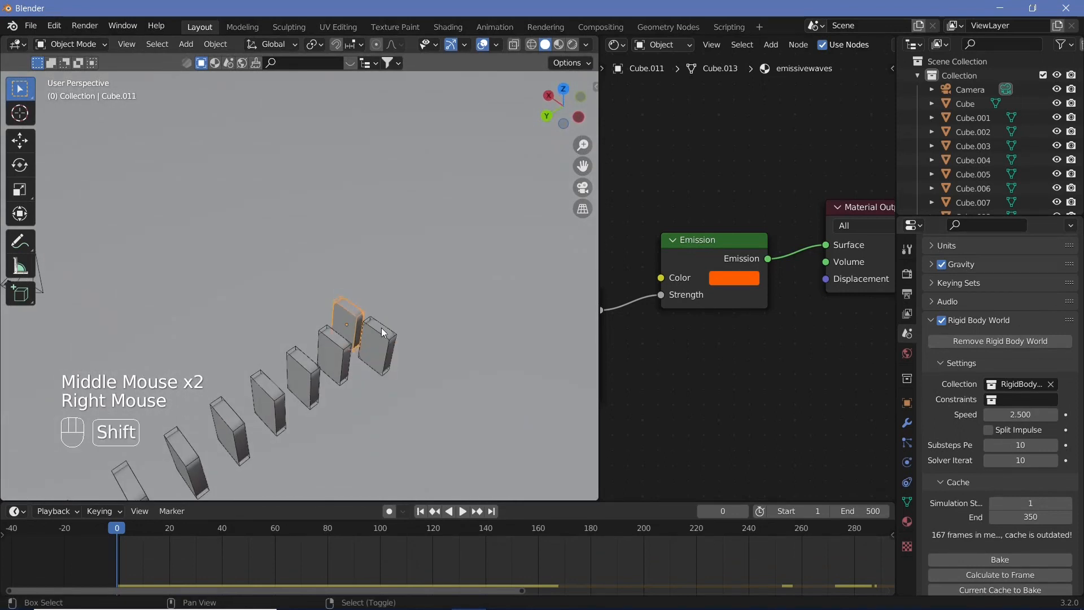
pyautogui.keyDown('shift'); pyautogui.rightClick(378, 339); pyautogui.keyUp('shift')
pyautogui.moveTo(381, 339); pyautogui.dragTo(314, 312, button='middle')
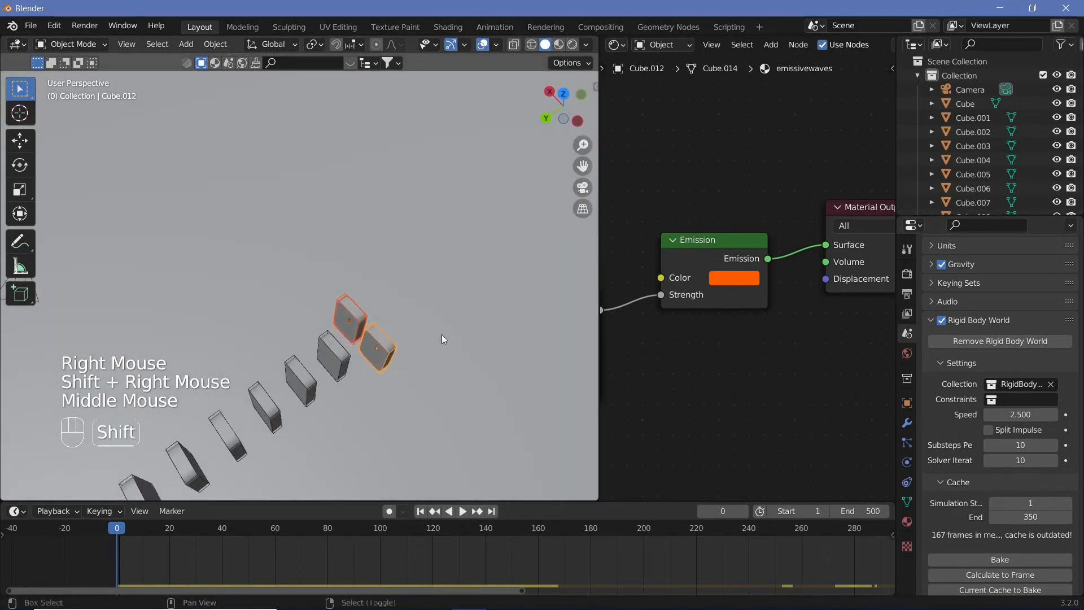
pyautogui.hotkey('shift', 'd')
pyautogui.write('y')
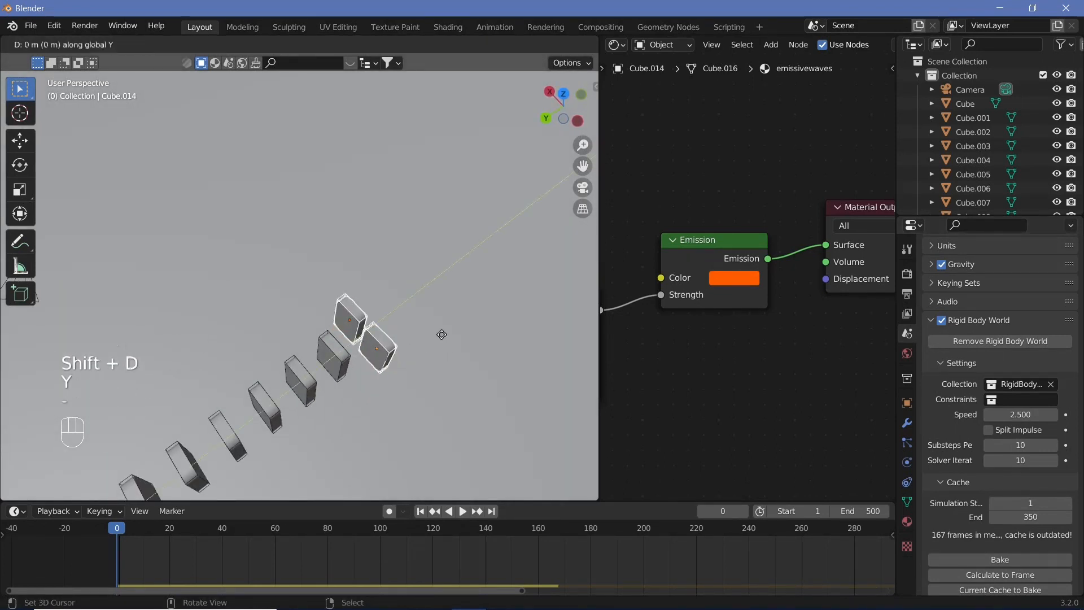
pyautogui.write('1.5')
pyautogui.press('Return')
pyautogui.write('gx')
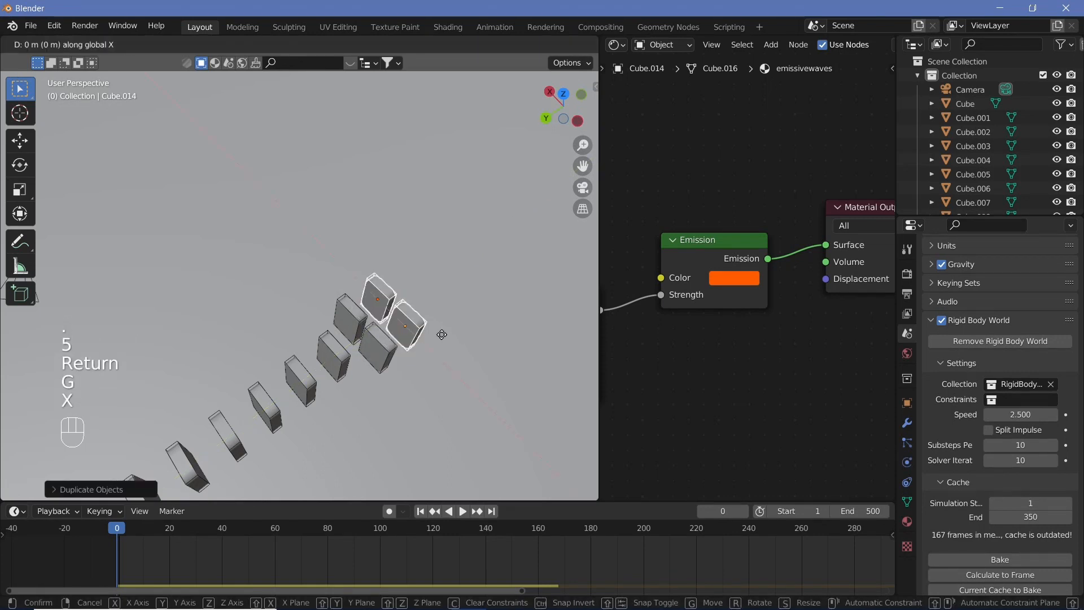
pyautogui.write('-0.75')
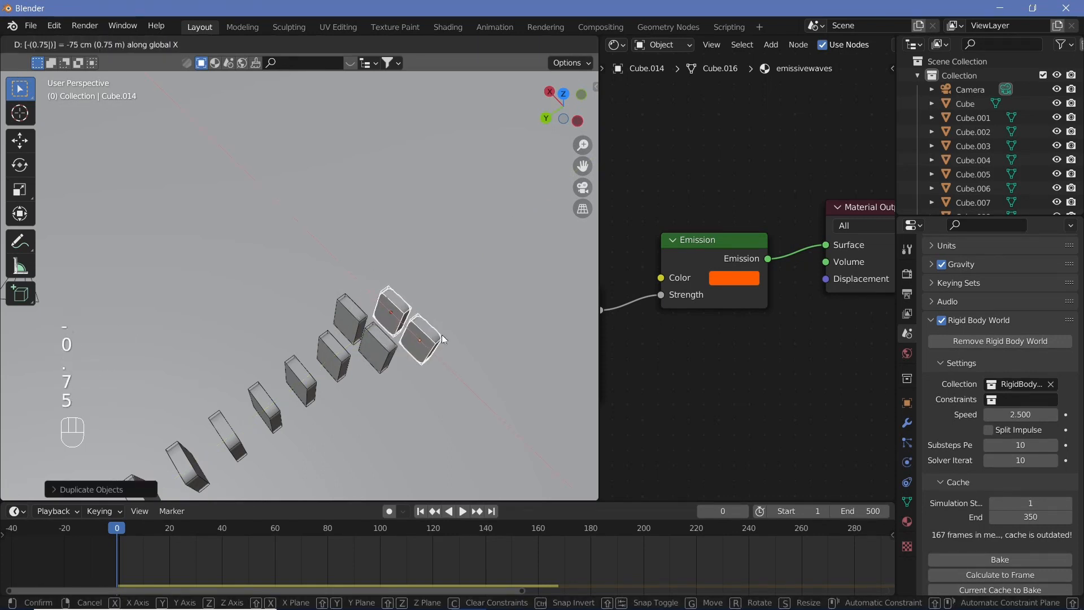
pyautogui.press('Return')
# Duplicate the outer new block 1.5 m along X
pyautogui.rightClick(388, 306)
pyautogui.hotkey('shift', 'd')
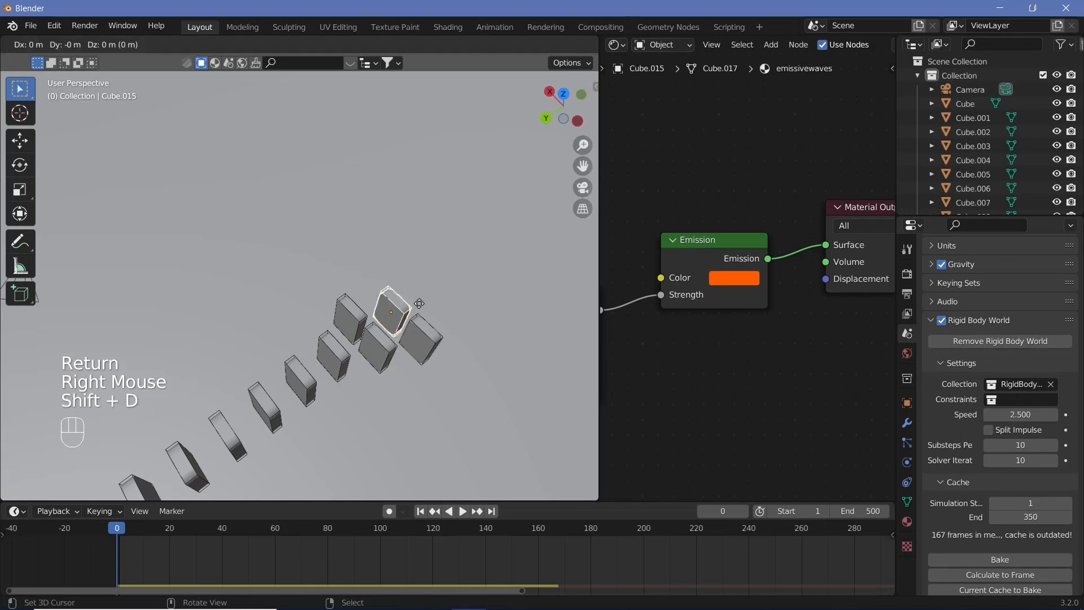
pyautogui.write('x1.5')
pyautogui.press('Return')
# Play the domino simulation, stop it, and return to frame 0
pyautogui.moveTo(419, 303); pyautogui.dragTo(304, 357, button='middle')
pyautogui.hotkey('shift', 'space')
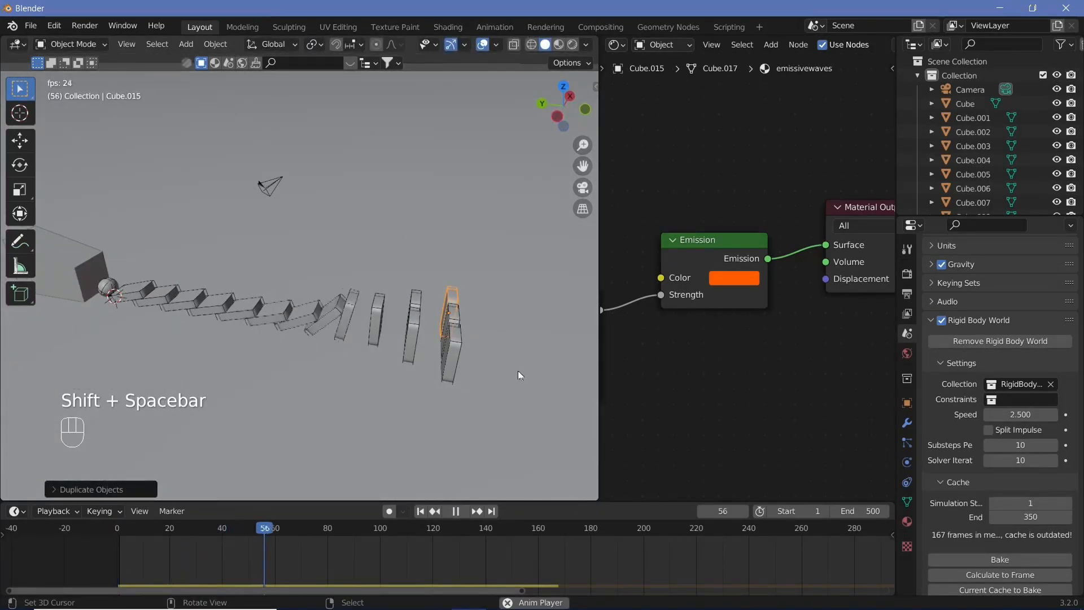
pyautogui.hotkey('shift', 'space')
pyautogui.moveTo(331, 535); pyautogui.dragTo(113, 520)
# Select two end blocks, duplicate them -1.5 m along Y and offset the copies 0.75 m along X
pyautogui.moveTo(326, 350); pyautogui.dragTo(379, 390, button='middle')
pyautogui.keyDown('shift'); pyautogui.moveTo(379, 390); pyautogui.dragTo(350, 289, button='middle'); pyautogui.keyUp('shift')
pyautogui.keyDown('shift'); pyautogui.rightClick(354, 289); pyautogui.keyUp('shift')
pyautogui.keyDown('shift'); pyautogui.rightClick(371, 314); pyautogui.keyUp('shift')
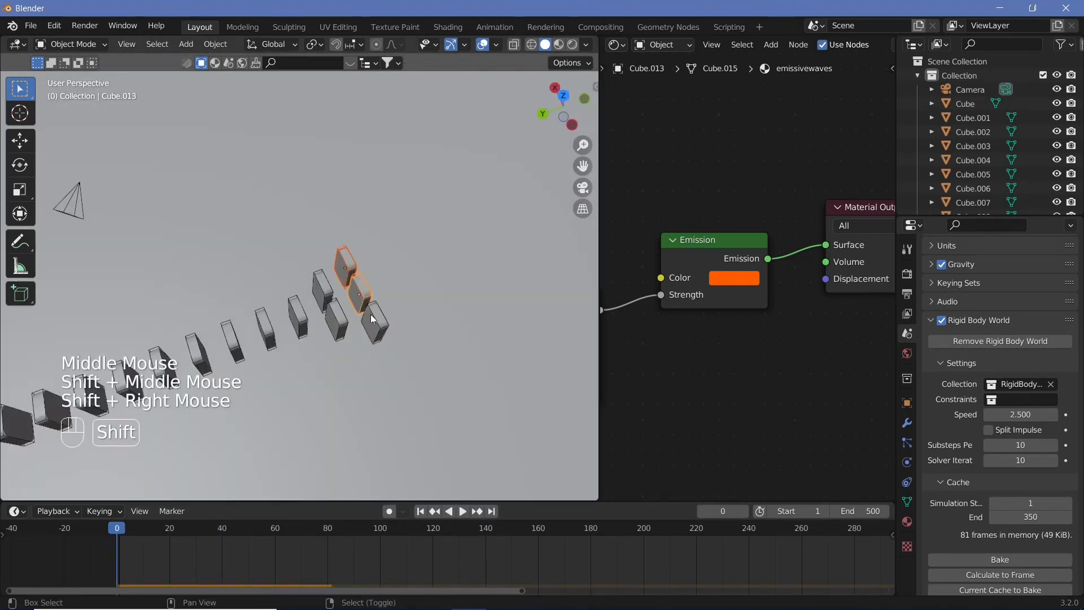
pyautogui.hotkey('shift', 'd')
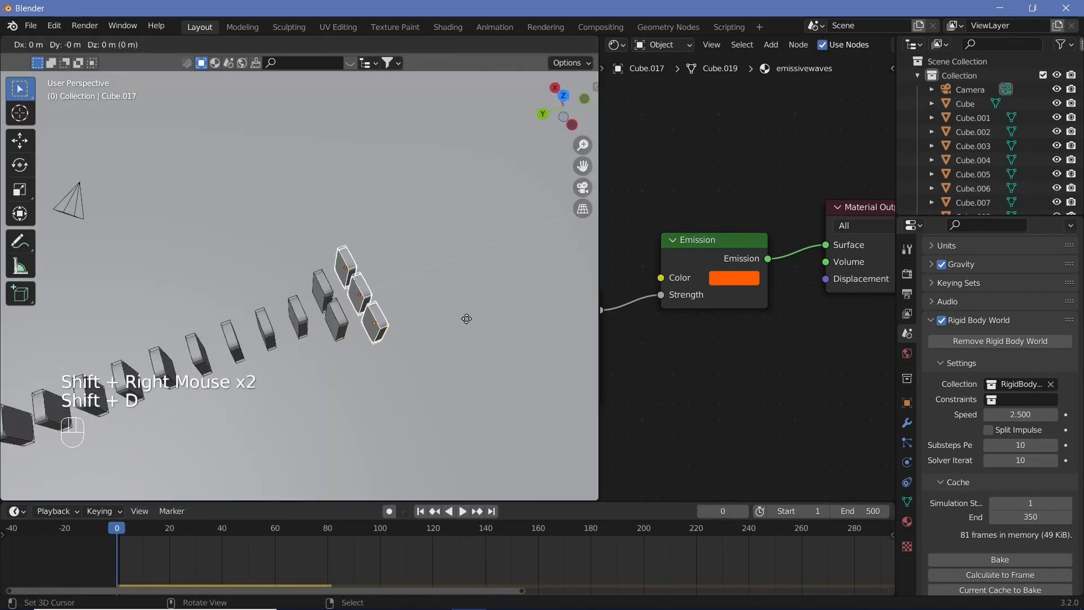
pyautogui.write('y')
pyautogui.write('.5')
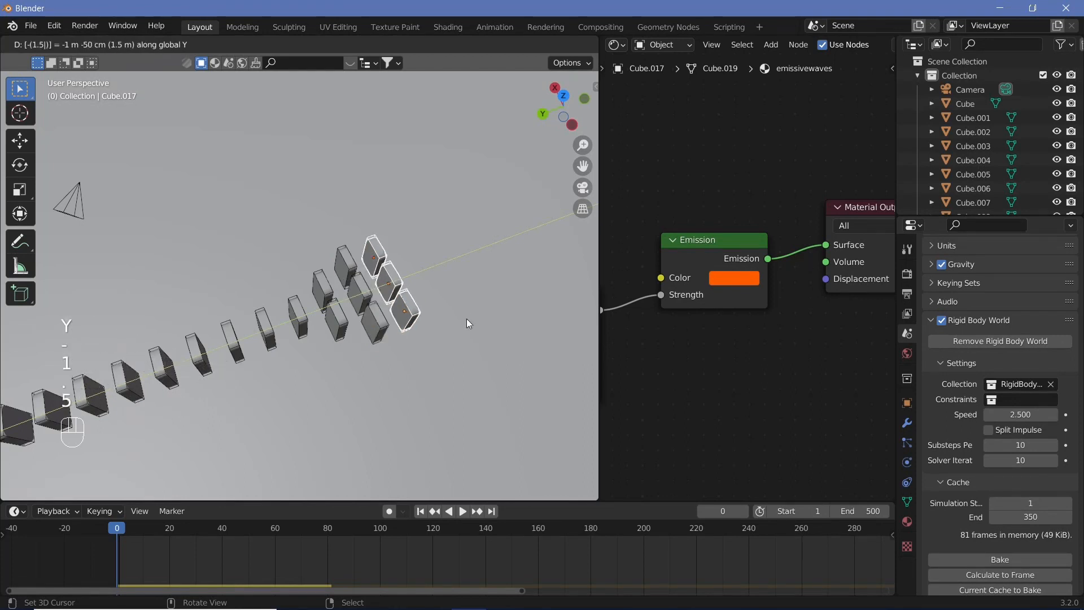
pyautogui.press('Return')
pyautogui.write('gx')
pyautogui.write('.75')
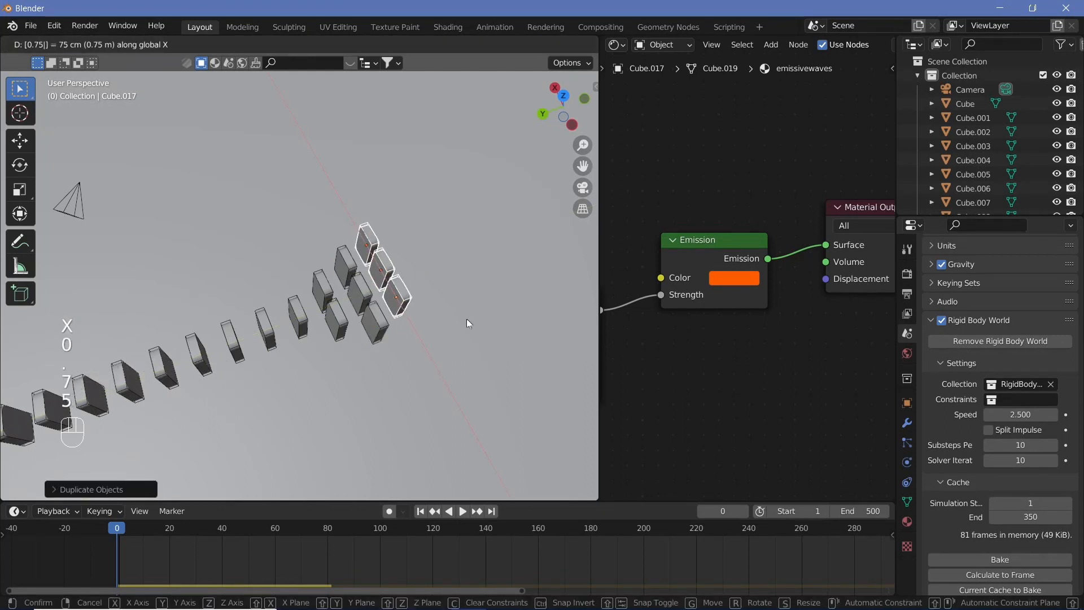
pyautogui.press('Return')
# Duplicate the outermost block -1.5 m along X
pyautogui.rightClick(405, 301)
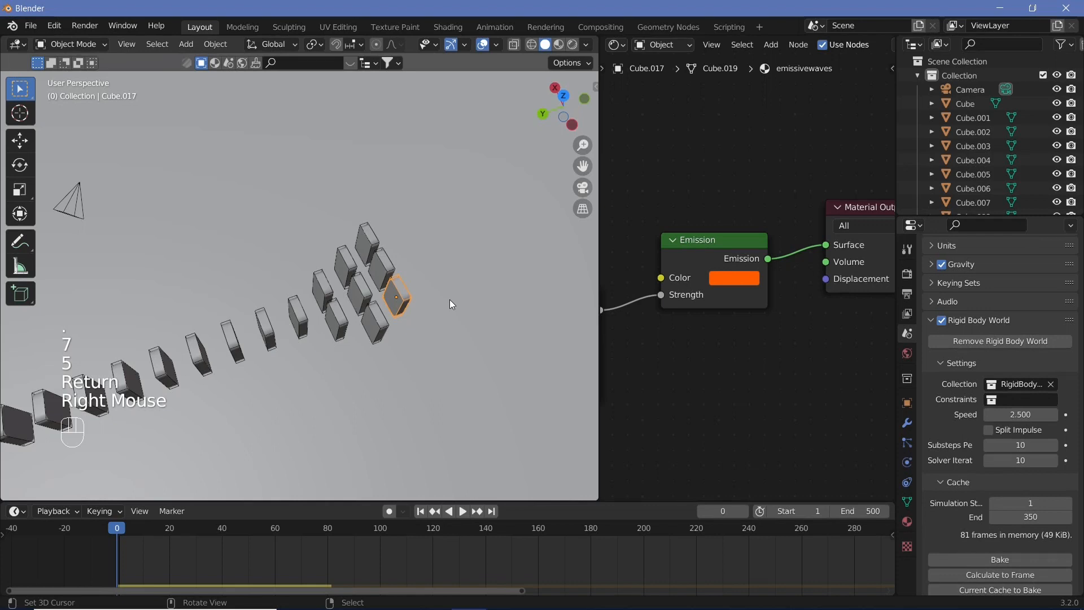
pyautogui.hotkey('shift', 'd')
pyautogui.write('x-1.')
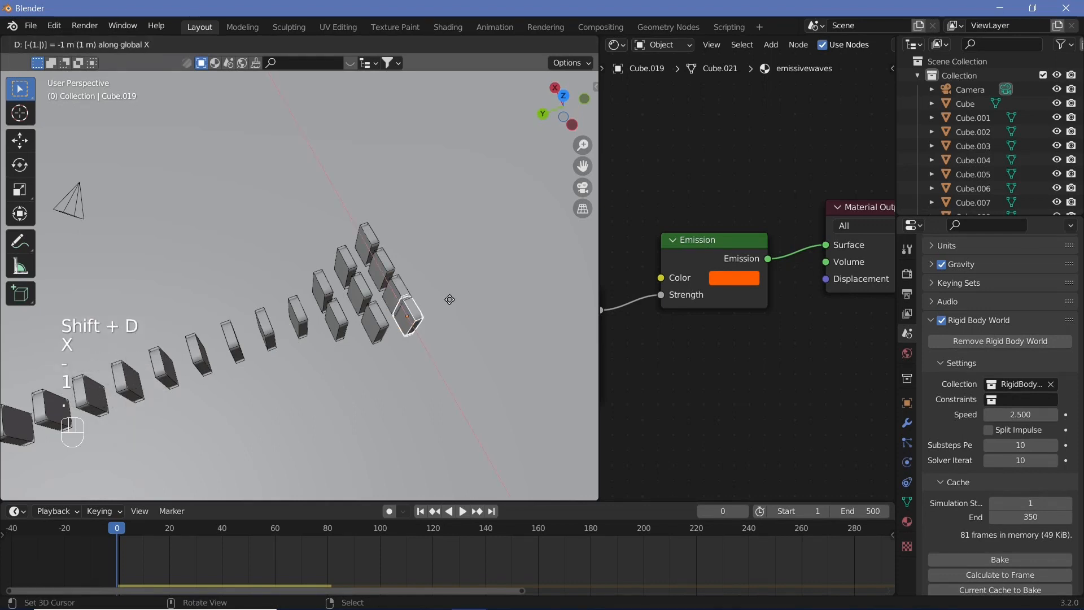
pyautogui.write('5')
pyautogui.press('Return')
# Select the three outer blocks and duplicate them 0.75 m along Y
pyautogui.keyDown('shift'); pyautogui.rightClick(397, 296); pyautogui.keyUp('shift')
pyautogui.keyDown('shift'); pyautogui.rightClick(381, 269); pyautogui.keyUp('shift')
pyautogui.keyDown('shift'); pyautogui.rightClick(367, 245); pyautogui.keyUp('shift')
pyautogui.hotkey('shift', 'd')
pyautogui.write('y')
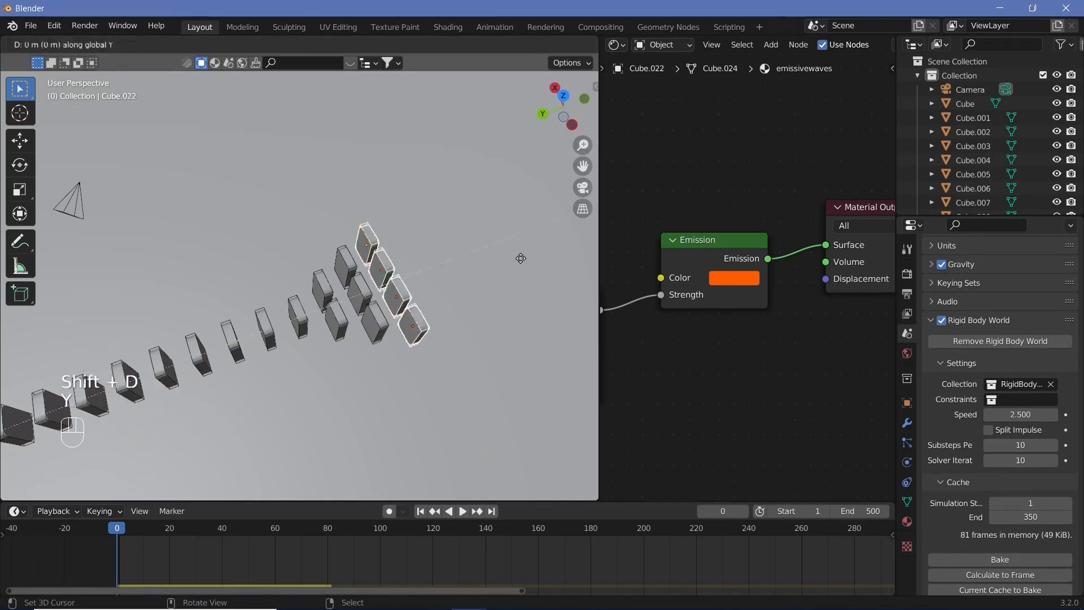
pyautogui.write('.75')
pyautogui.press('Return')
# Duplicate the selected outer row of blocks 1.5 m along Y to widen the pyramid
pyautogui.rightClick(412, 332)
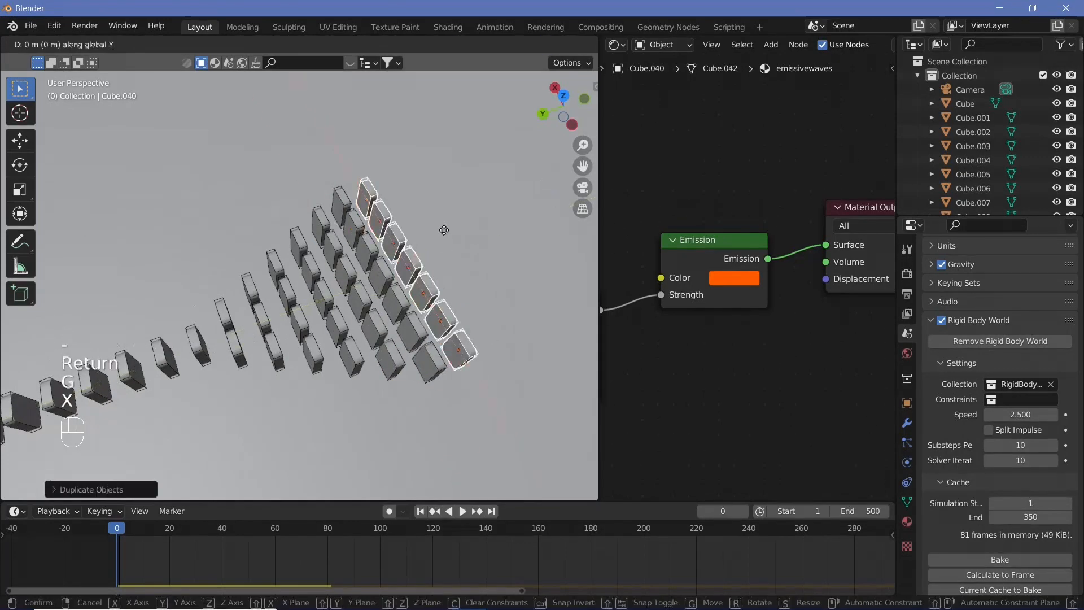
pyautogui.hotkey('shift', 'd')
pyautogui.write('y1.5')
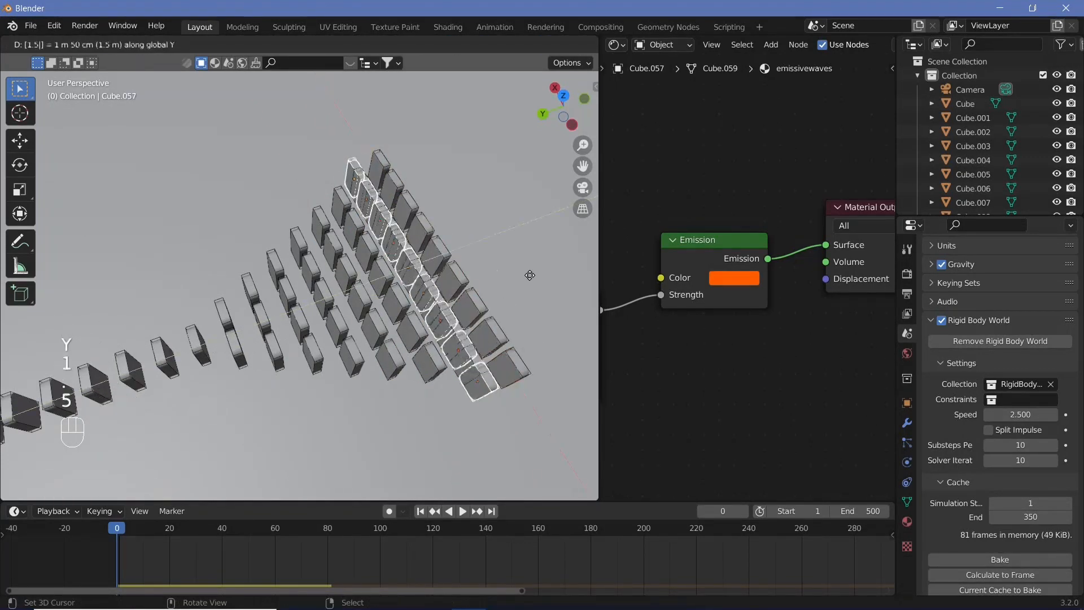
pyautogui.press('Return')
# Play the expanded domino simulation, stop it, and return to frame 0
pyautogui.rightClick(413, 175)
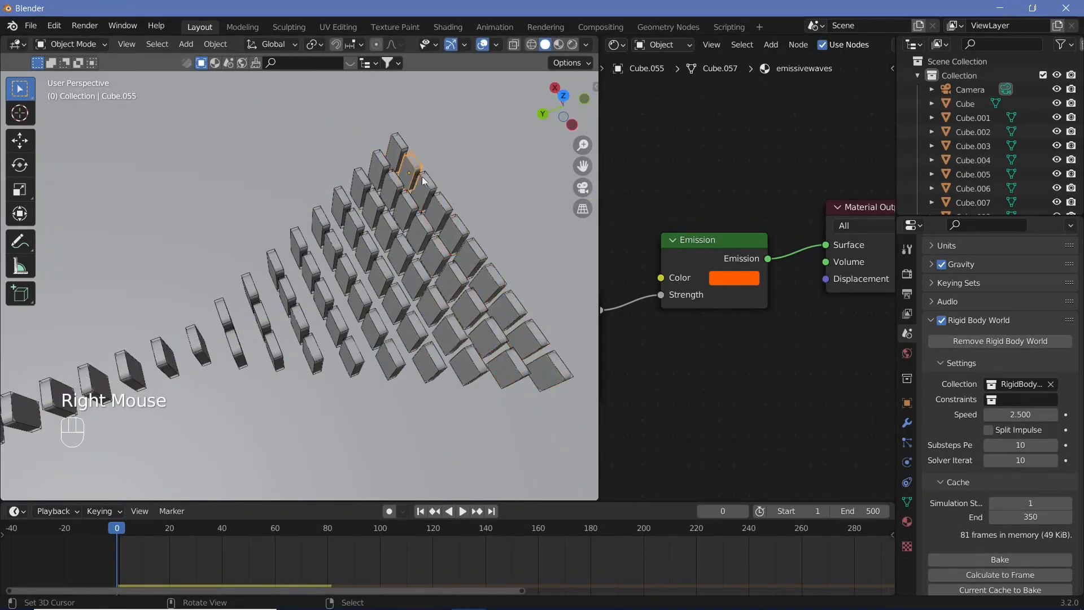
pyautogui.keyDown('shift'); pyautogui.moveTo(512, 283); pyautogui.dragTo(347, 422, button='middle'); pyautogui.keyUp('shift')
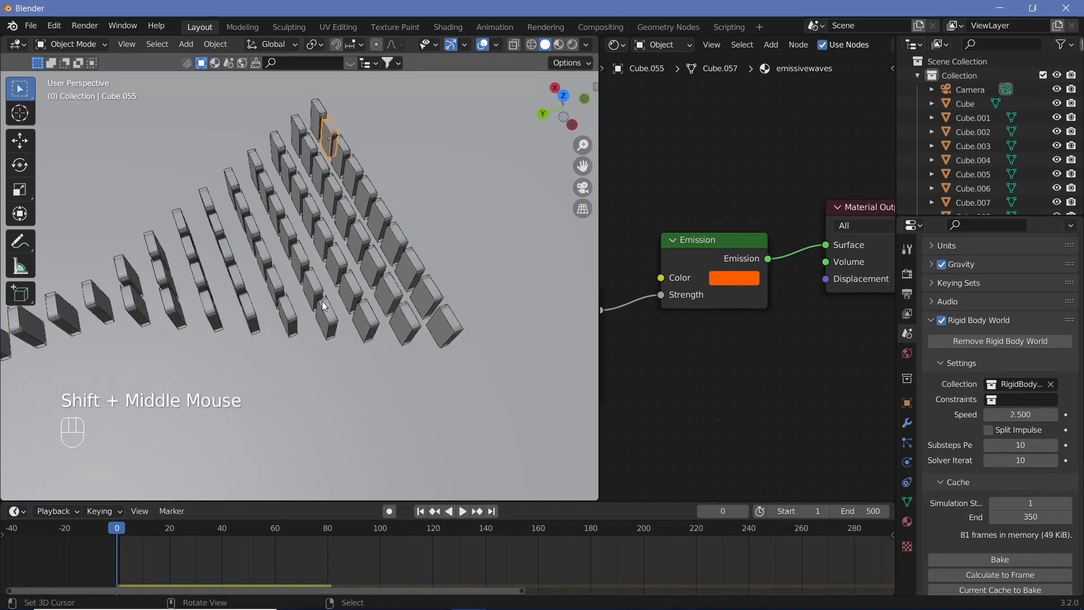
pyautogui.scroll(-3, 266, 310)
pyautogui.keyDown('shift'); pyautogui.moveTo(267, 309); pyautogui.dragTo(299, 304, button='middle'); pyautogui.keyUp('shift')
pyautogui.hotkey('shift', 'space')
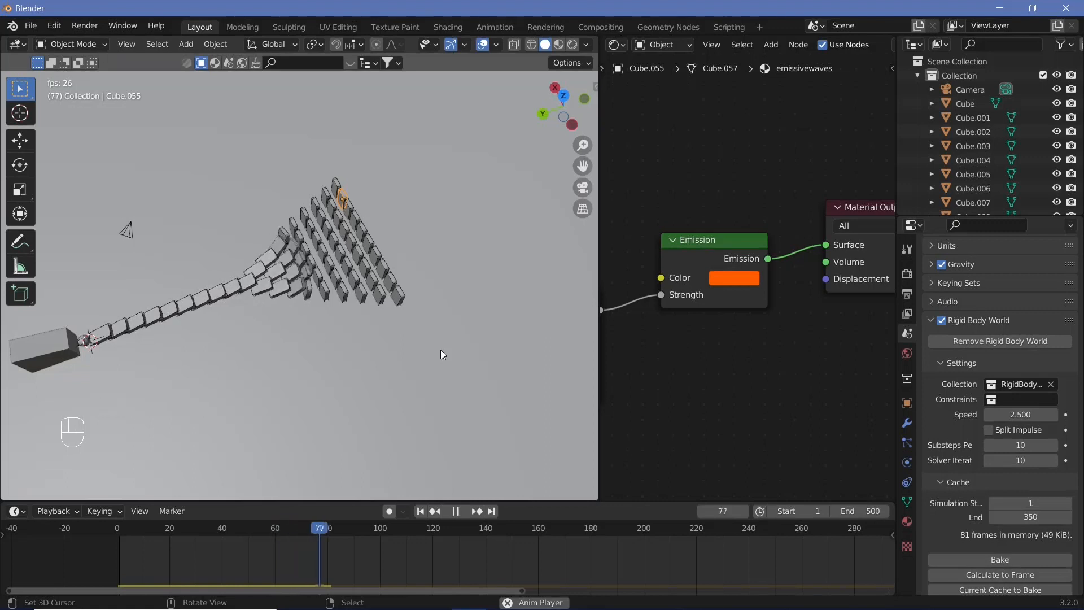
pyautogui.hotkey('shift', 'space')
pyautogui.moveTo(373, 522); pyautogui.dragTo(113, 502)
pyautogui.keyDown('shift'); pyautogui.moveTo(381, 296); pyautogui.dragTo(406, 296, button='middle'); pyautogui.keyUp('shift')
pyautogui.scroll(-3, 375, 279)
pyautogui.scroll(3, 342, 288)
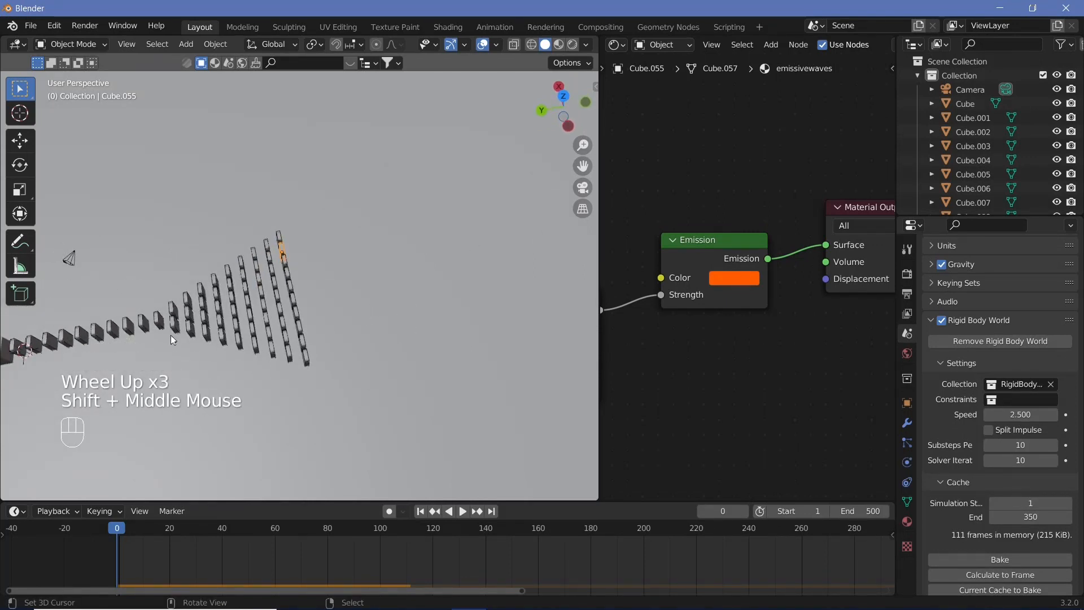
# Add a text object rotated -90° around Z and scale it up
pyautogui.hotkey('shift', 'a')
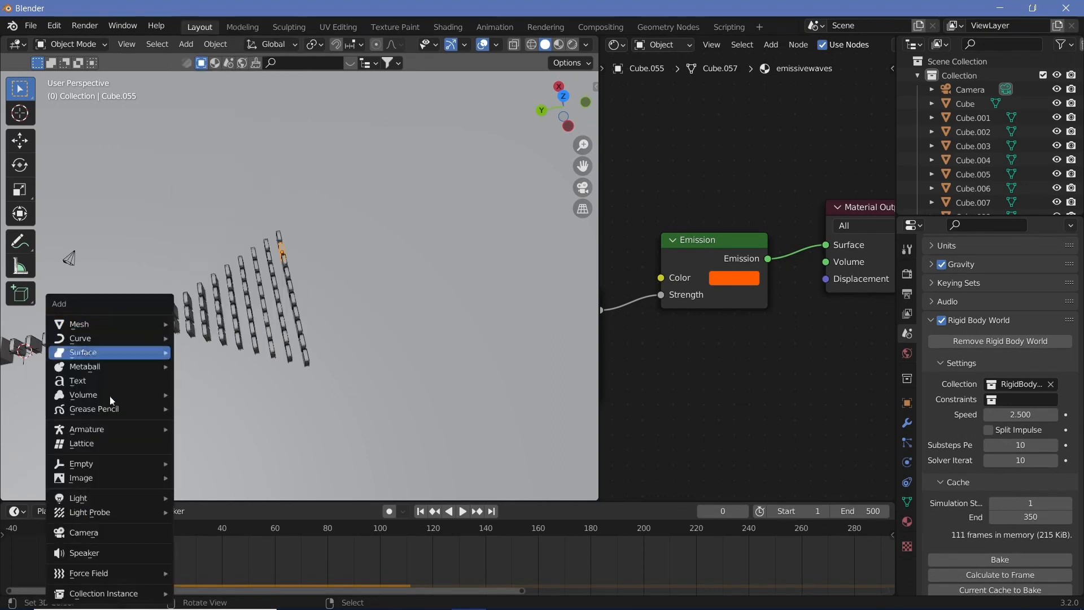
pyautogui.click(109, 380)
pyautogui.write('rz')
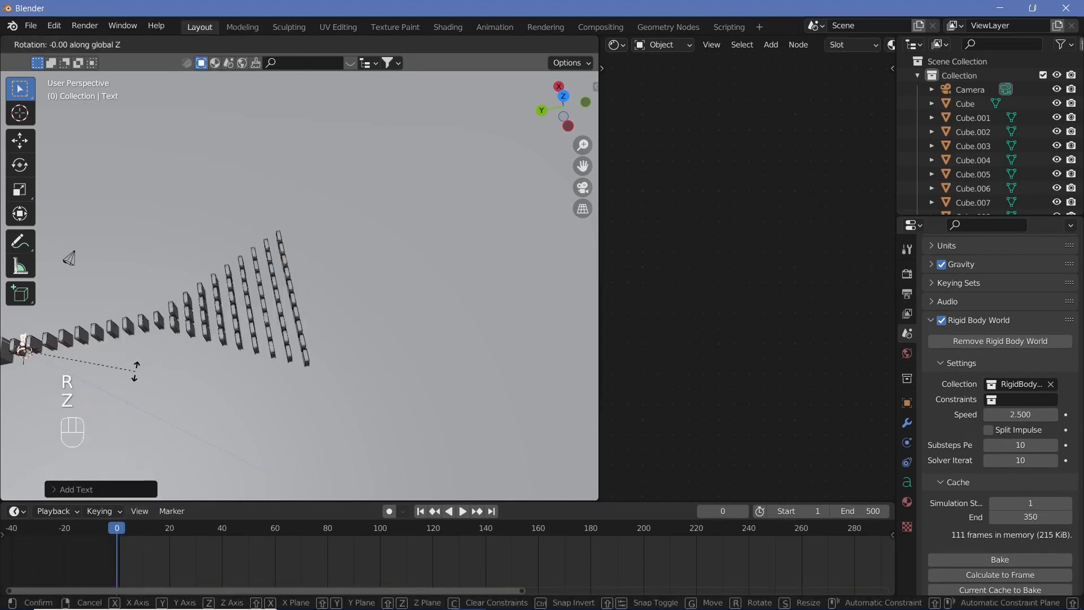
pyautogui.write('90')
pyautogui.press('-')
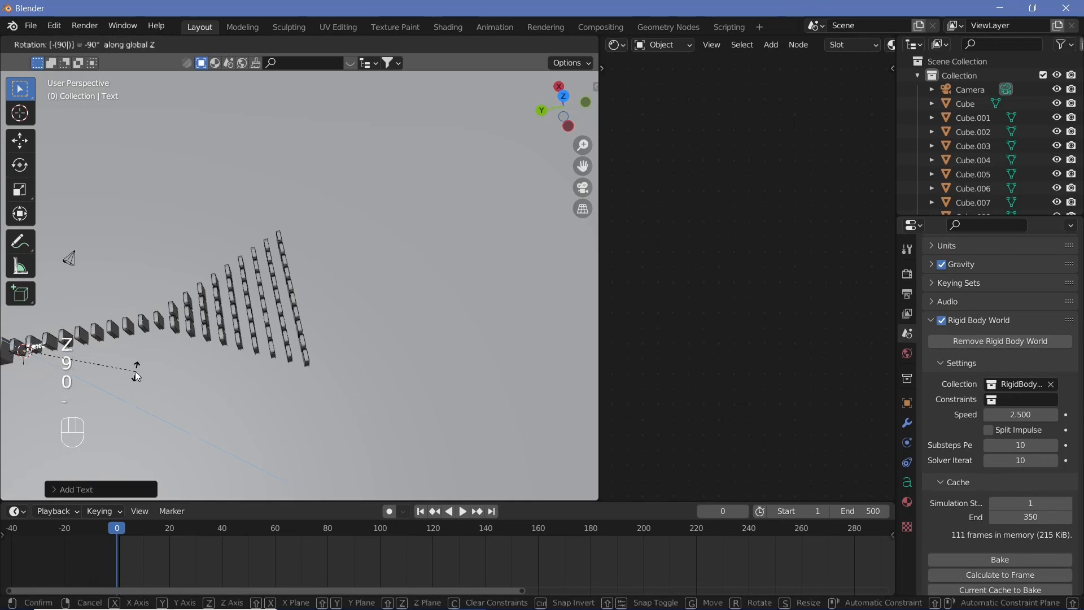
pyautogui.press('Return')
pyautogui.press('s')
pyautogui.click(320, 320)
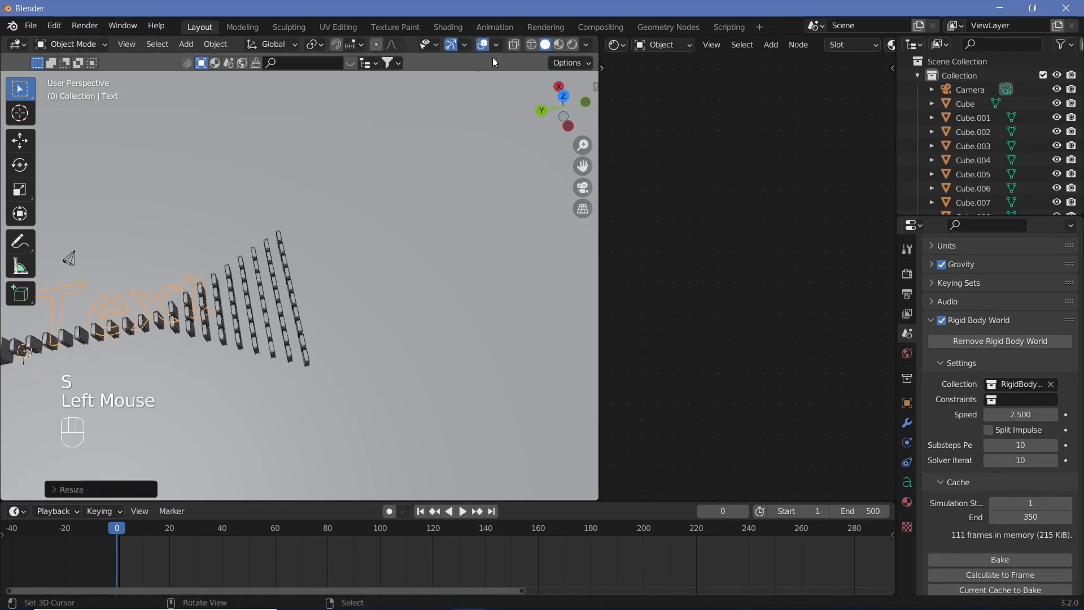
# Set the text's vertical alignment to Center and its character spacing to 1.4
pyautogui.click(908, 483)
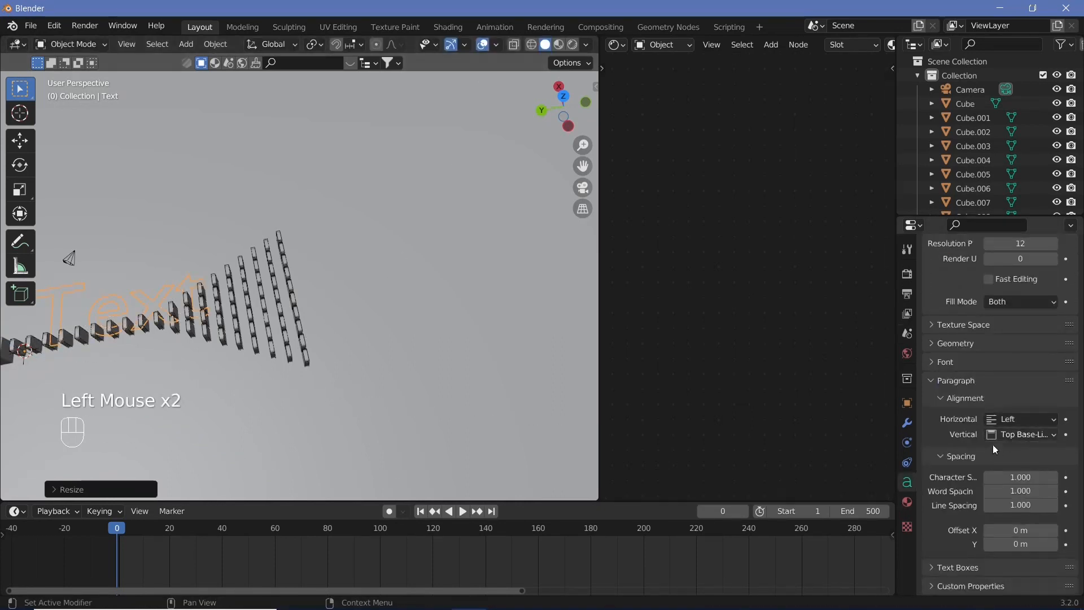
pyautogui.click(1009, 434)
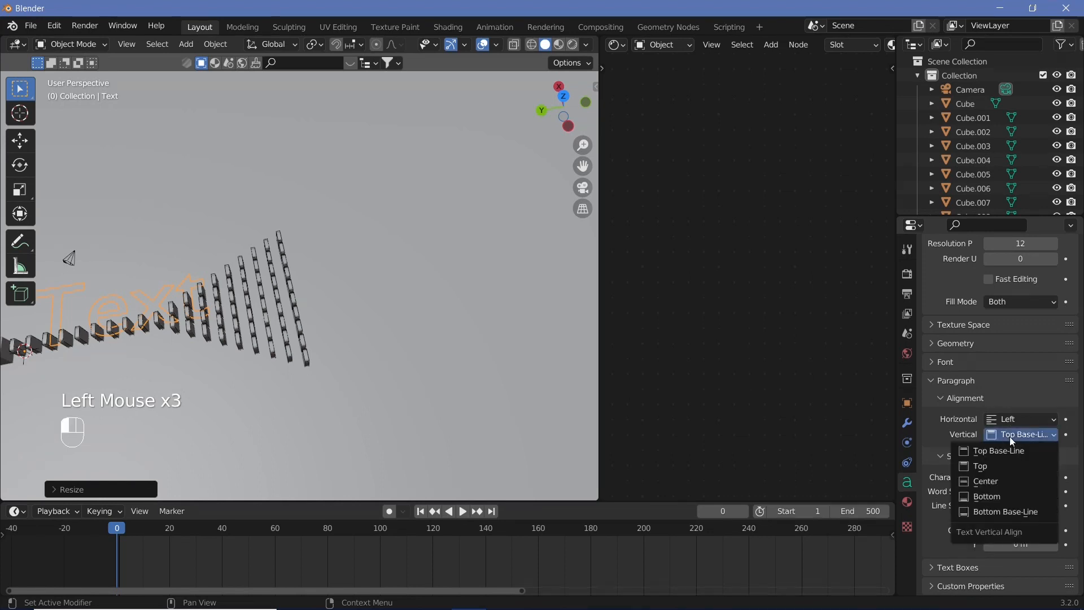
pyautogui.click(991, 481)
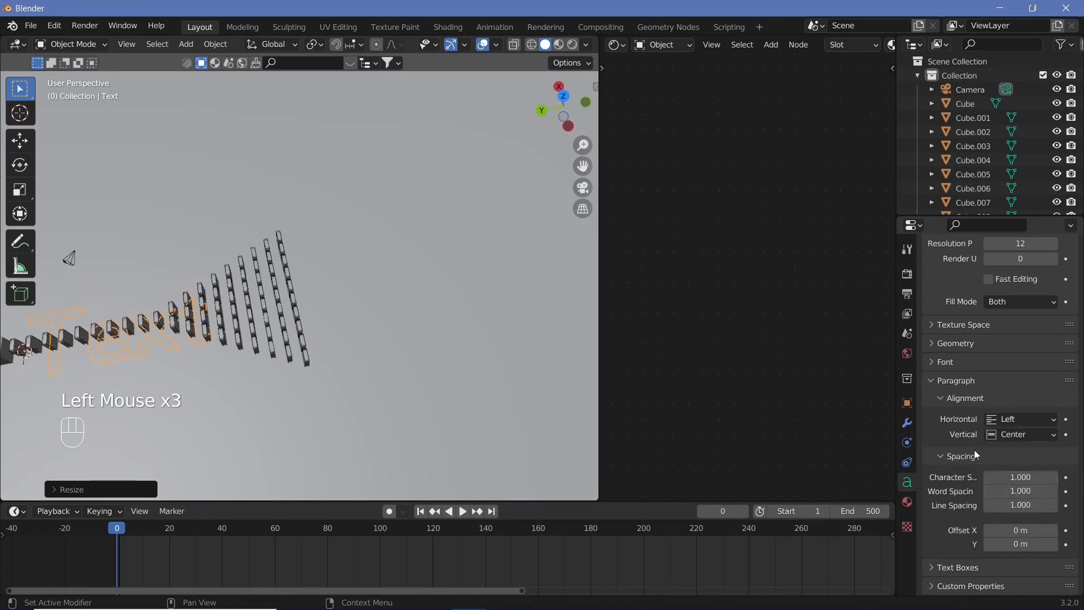
pyautogui.click(1030, 479)
pyautogui.write('1.0')
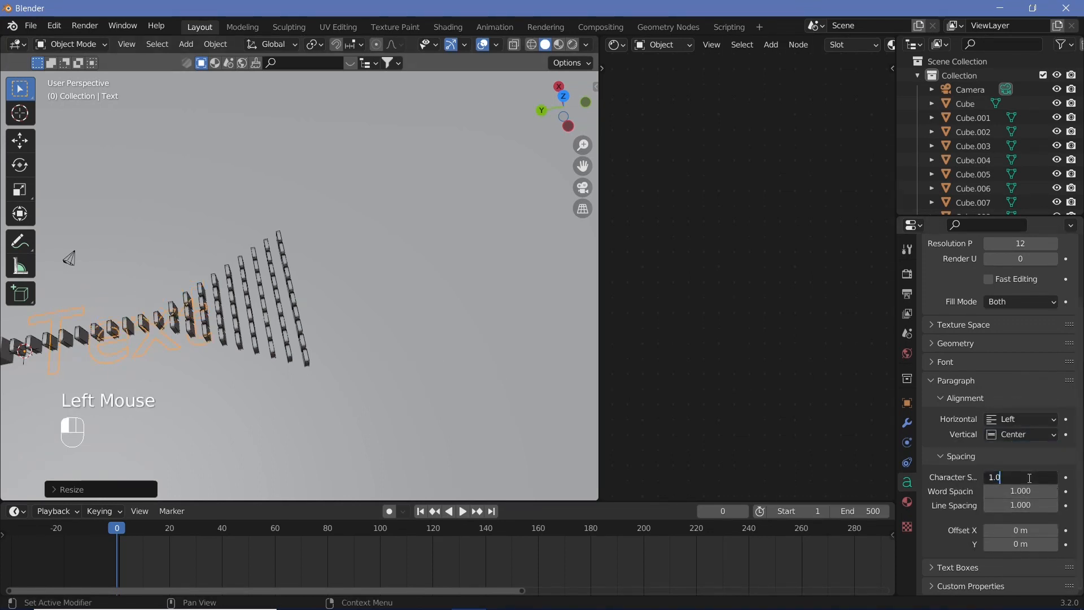
pyautogui.write('4')
pyautogui.press('Return')
# Edit the text object, replacing the default word with SCI-FI
pyautogui.press('Tab')
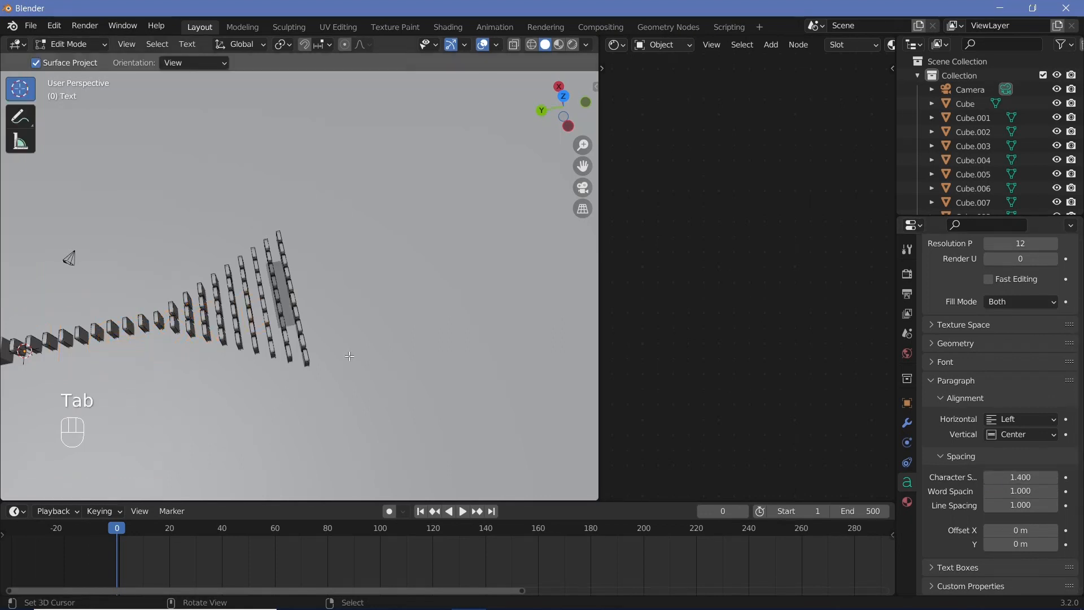
pyautogui.press('BackSpace')
pyautogui.press('BackSpace')
pyautogui.press('BackSpace')
pyautogui.press('BackSpace')
pyautogui.press('BackSpace')
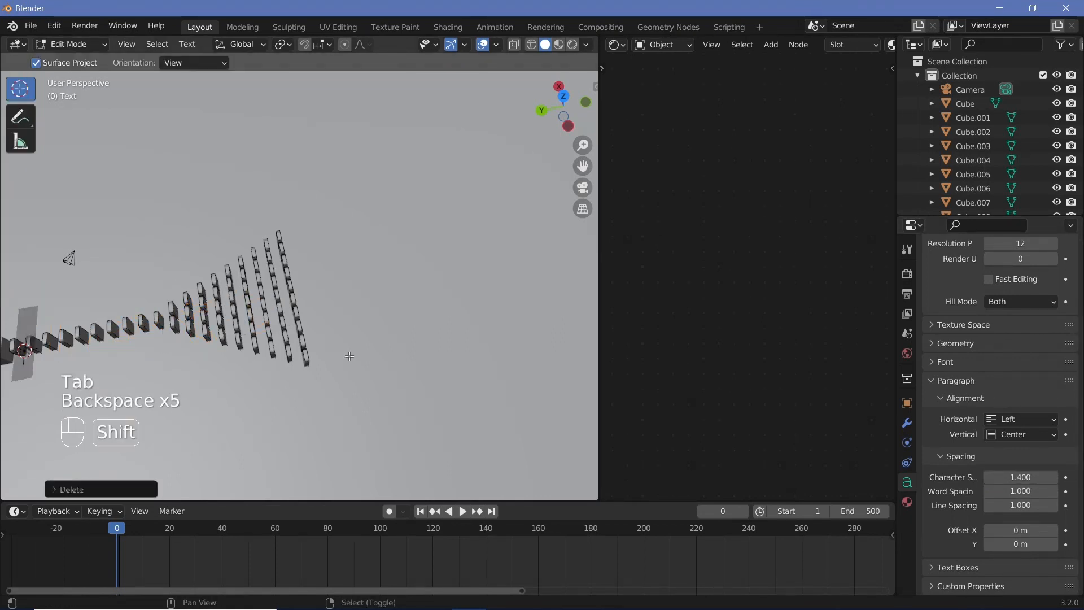
pyautogui.write('SCI')
pyautogui.press('BackSpace')
pyautogui.write('FI')
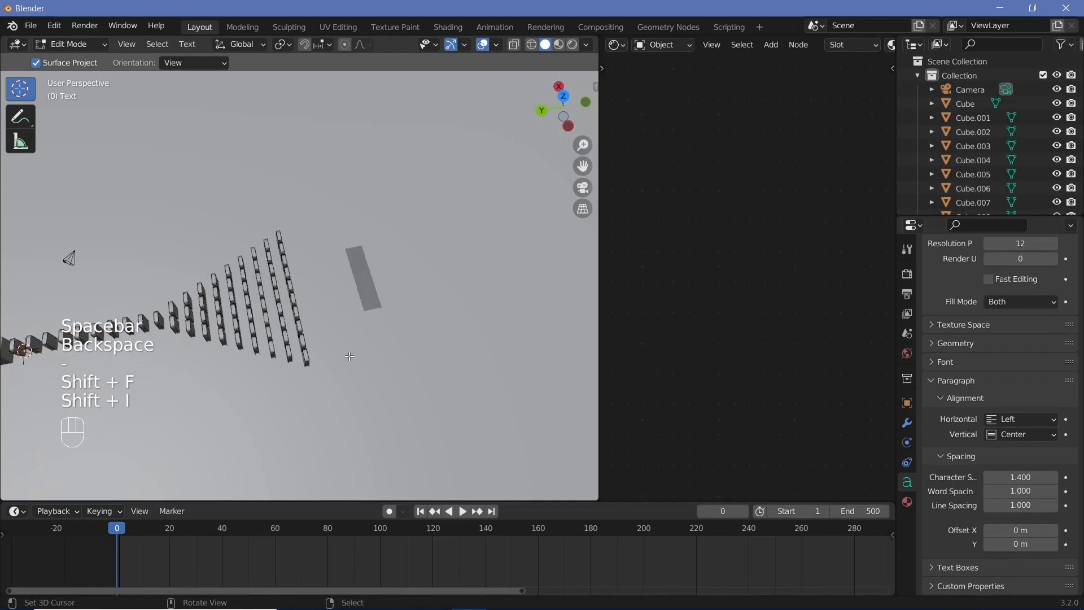
# Leave text editing and move the text about -30 m along Y into the domino area
pyautogui.press('Tab')
pyautogui.press('g')
pyautogui.press('y')
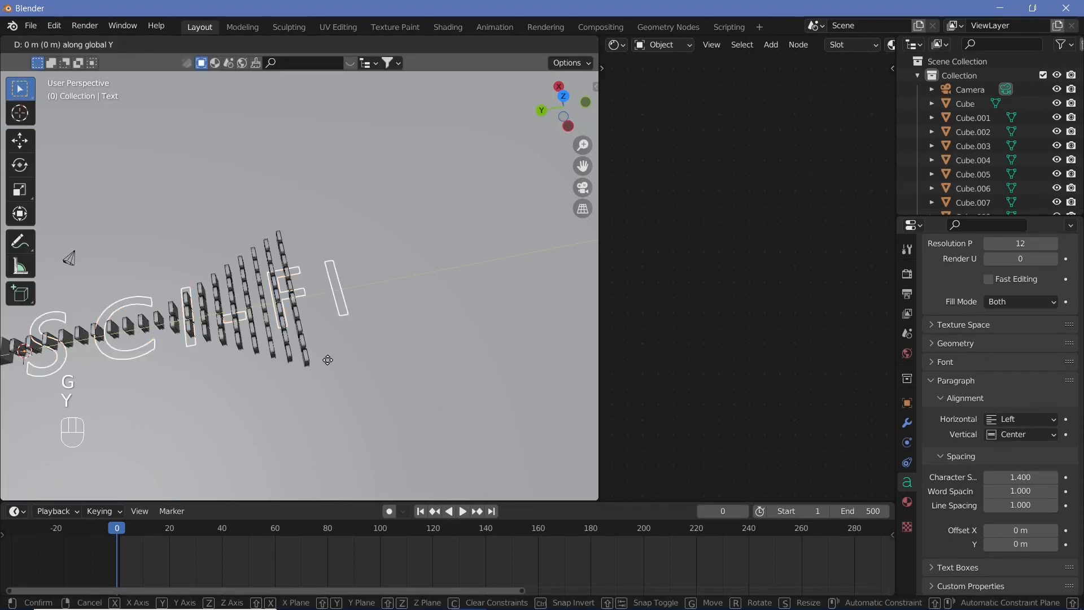
pyautogui.press('ctrl')
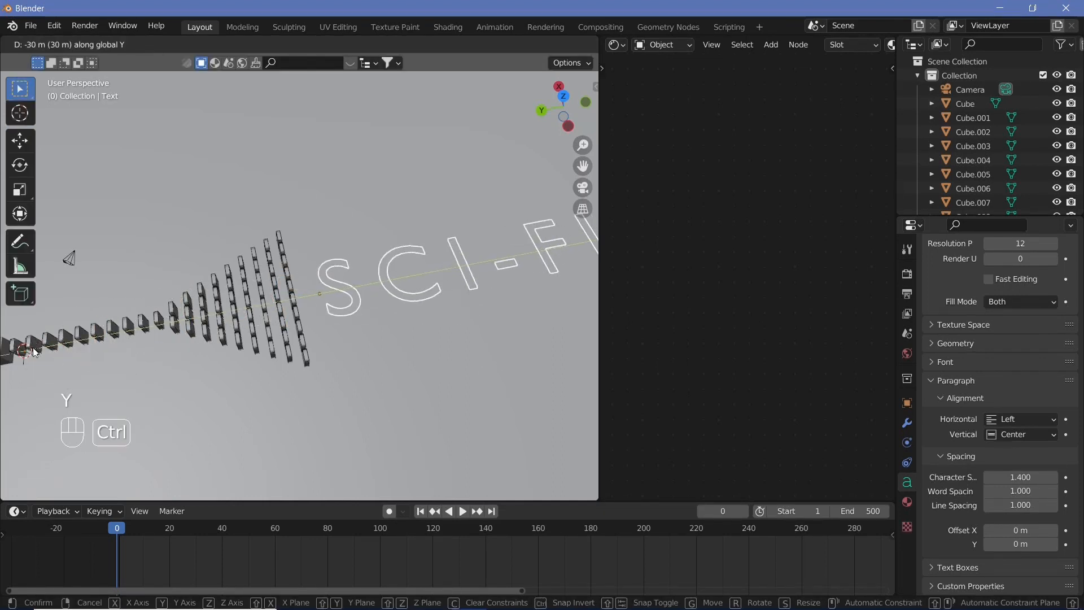
pyautogui.keyDown('ctrl'); pyautogui.click(478, 274); pyautogui.keyUp('ctrl')
pyautogui.keyDown('shift'); pyautogui.moveTo(477, 273); pyautogui.dragTo(324, 358, button='middle'); pyautogui.keyUp('shift')
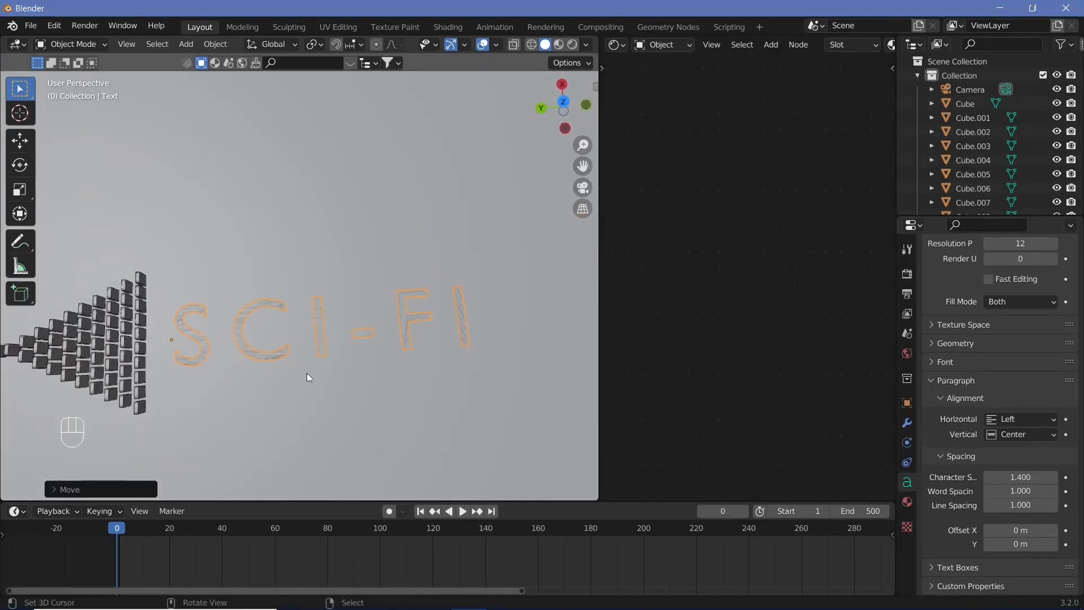
# Scale the text up by about 1.3 and move it upward along Z
pyautogui.press('s')
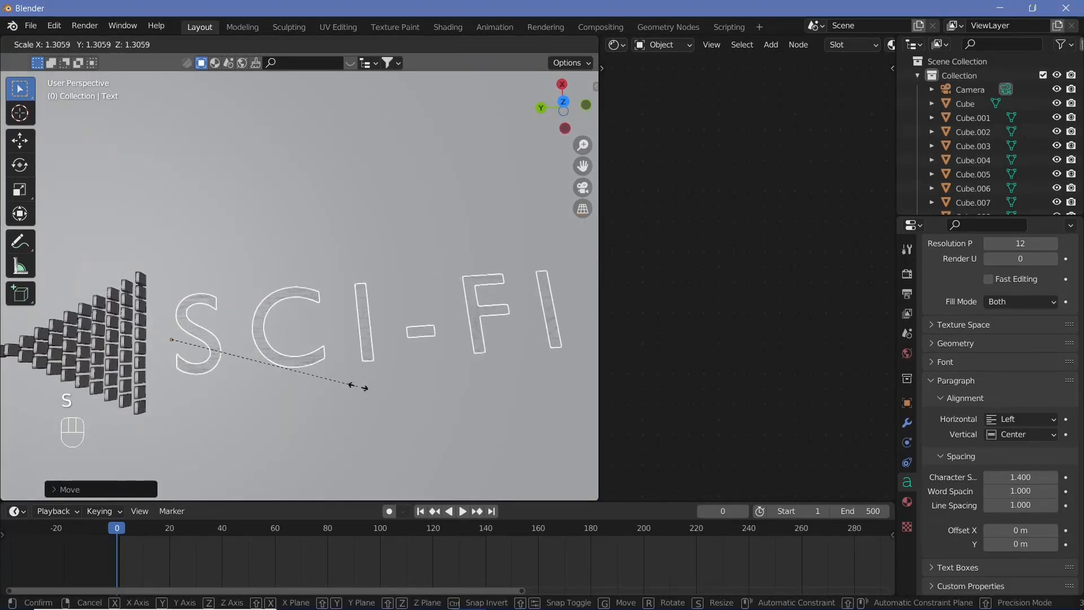
pyautogui.click(377, 399)
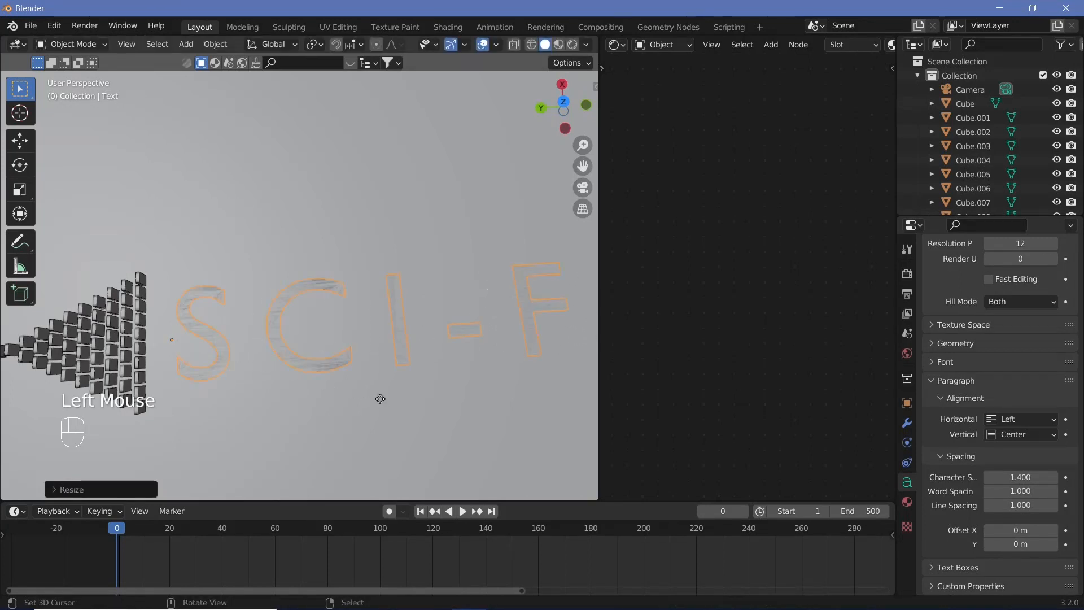
pyautogui.press('g')
pyautogui.press('z')
pyautogui.click(380, 380)
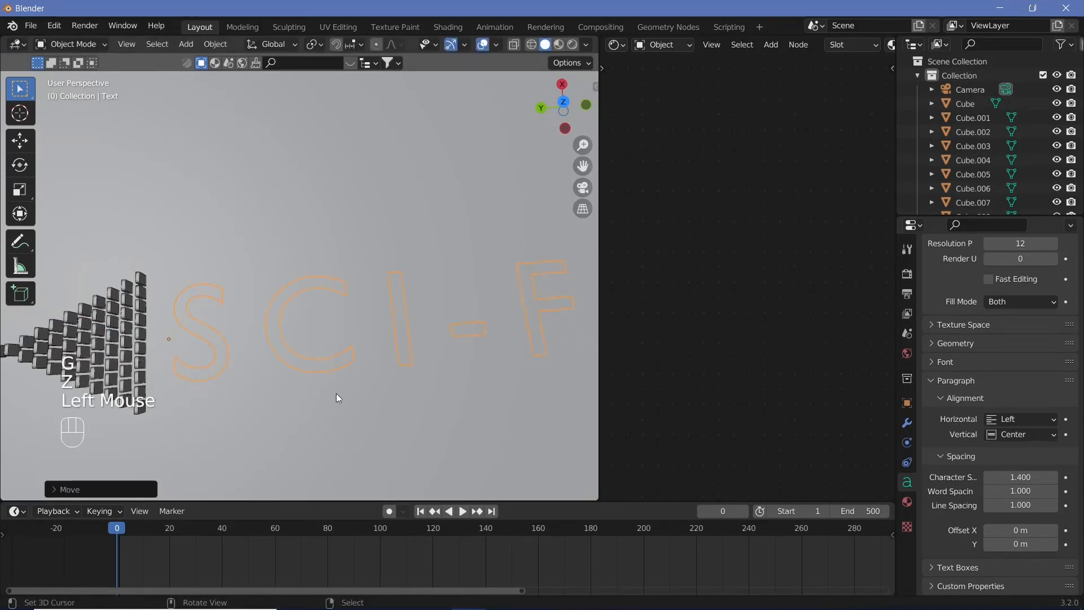
# Move the text about -0.73 m along the X axis
pyautogui.press('g')
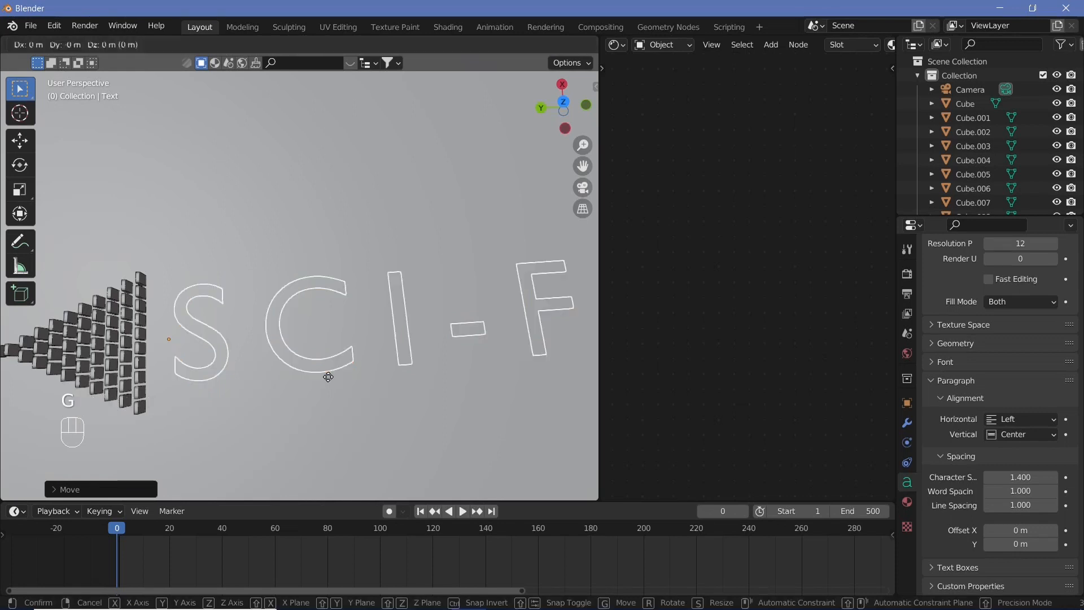
pyautogui.press('y')
pyautogui.press('x')
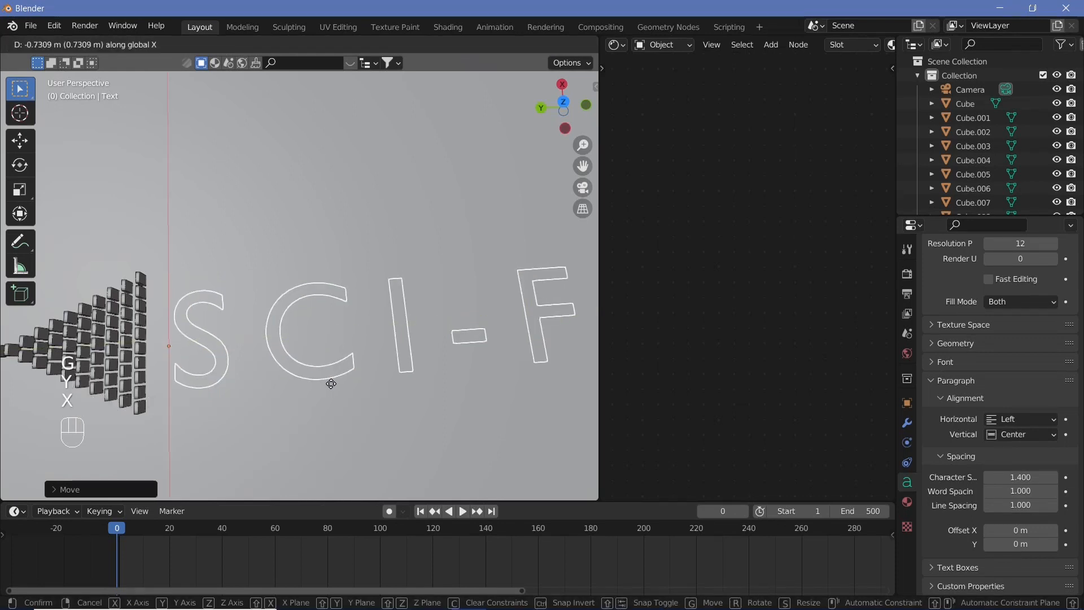
pyautogui.click(331, 384)
# Scale the text up slightly, by about 1.05
pyautogui.press('s')
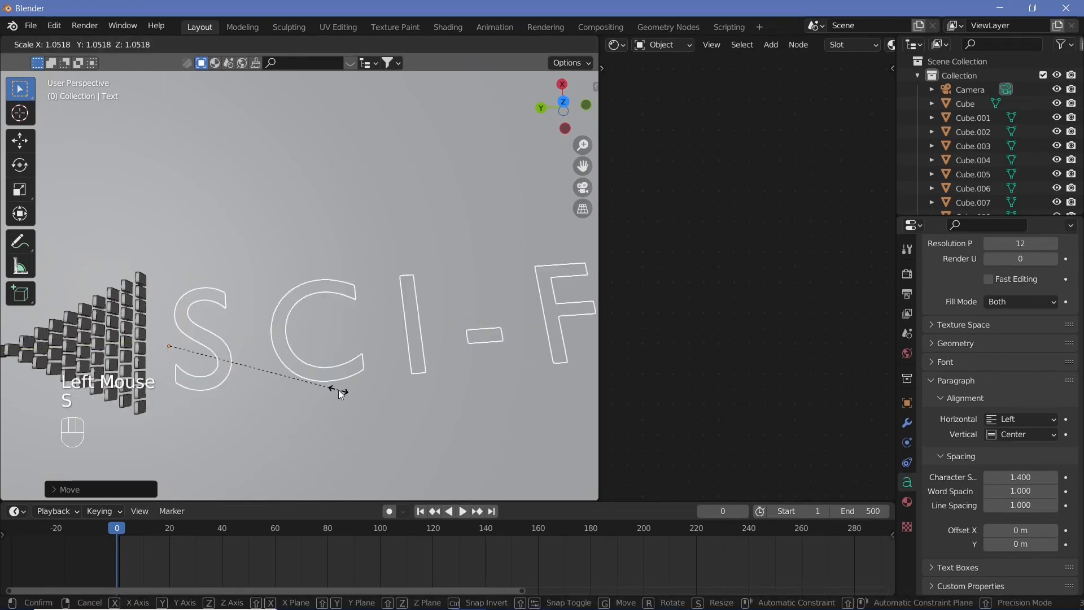
pyautogui.click(338, 390)
pyautogui.keyDown('shift'); pyautogui.moveTo(337, 389); pyautogui.dragTo(208, 361, button='middle'); pyautogui.keyUp('shift')
pyautogui.scroll(1, 208, 361)
pyautogui.scroll(-2, 207, 361)
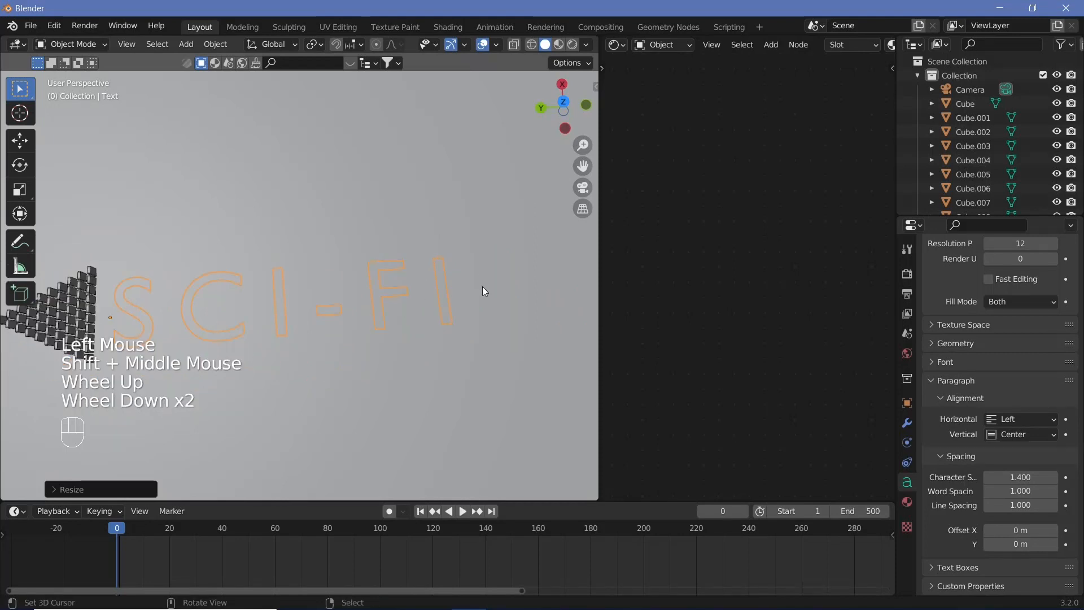
# Select the whole end column of dominoes nearest the text
pyautogui.rightClick(95, 271)
pyautogui.keyDown('shift'); pyautogui.rightClick(92, 283); pyautogui.keyUp('shift')
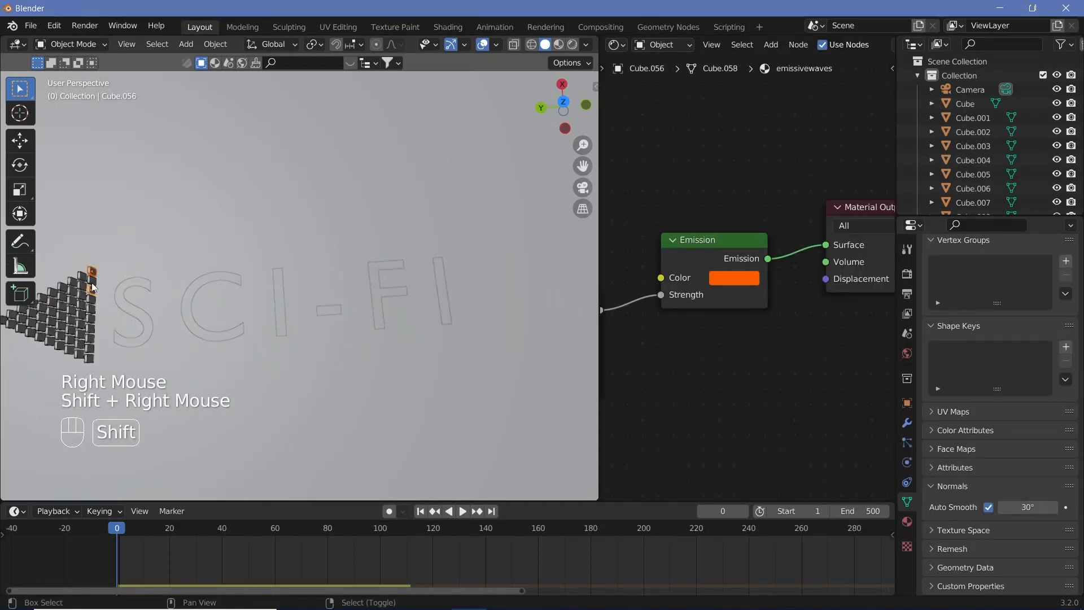
pyautogui.keyDown('shift'); pyautogui.rightClick(92, 289); pyautogui.keyUp('shift')
pyautogui.keyDown('shift'); pyautogui.rightClick(92, 298); pyautogui.keyUp('shift')
pyautogui.keyDown('shift'); pyautogui.rightClick(91, 308); pyautogui.keyUp('shift')
pyautogui.keyDown('shift'); pyautogui.rightClick(91, 317); pyautogui.keyUp('shift')
pyautogui.keyDown('shift'); pyautogui.rightClick(91, 333); pyautogui.keyUp('shift')
pyautogui.keyDown('shift'); pyautogui.rightClick(91, 342); pyautogui.keyUp('shift')
pyautogui.keyDown('shift'); pyautogui.rightClick(92, 350); pyautogui.keyUp('shift')
pyautogui.keyDown('shift'); pyautogui.rightClick(91, 359); pyautogui.keyUp('shift')
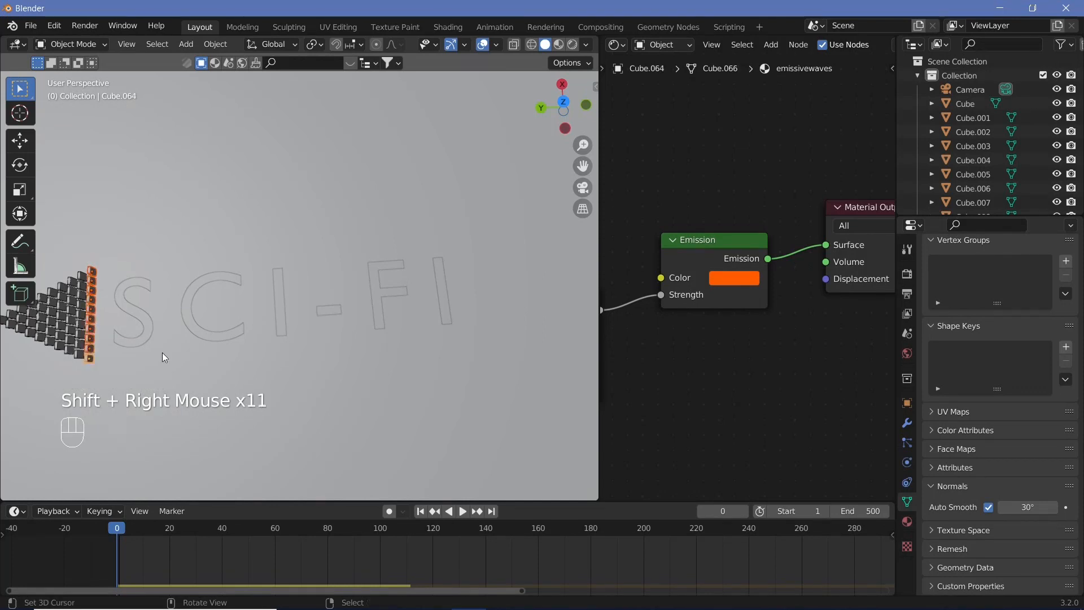
# Duplicate the domino column and offset the copy -15 along Y
pyautogui.hotkey('shift', 'd')
pyautogui.press('y')
pyautogui.press('-')
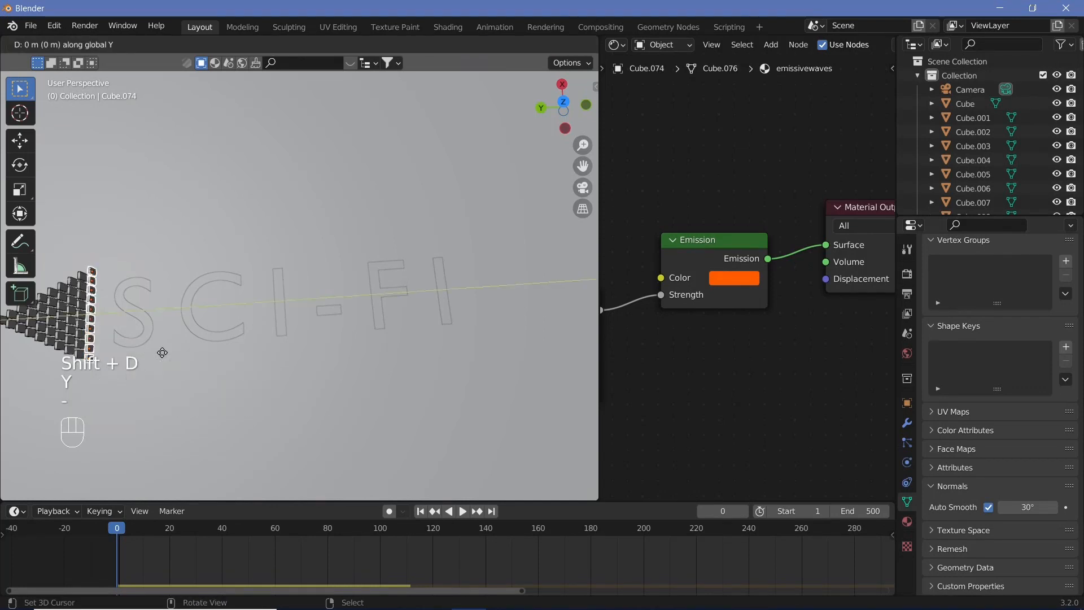
pyautogui.press('1')
pyautogui.press('5')
pyautogui.press('Return')
# Repeat the duplication many times to extend the domino field across the text
pyautogui.hotkey('shift', 'r')
pyautogui.hotkey('shift', 'r')
pyautogui.hotkey('shift', 'r')
pyautogui.hotkey('shift', 'r')
pyautogui.hotkey('shift', 'r')
pyautogui.hotkey('shift', 'r')
pyautogui.hotkey('shift', 'r')
pyautogui.hotkey('shift', 'r')
pyautogui.hotkey('shift', 'r')
pyautogui.hotkey('shift', 'r')
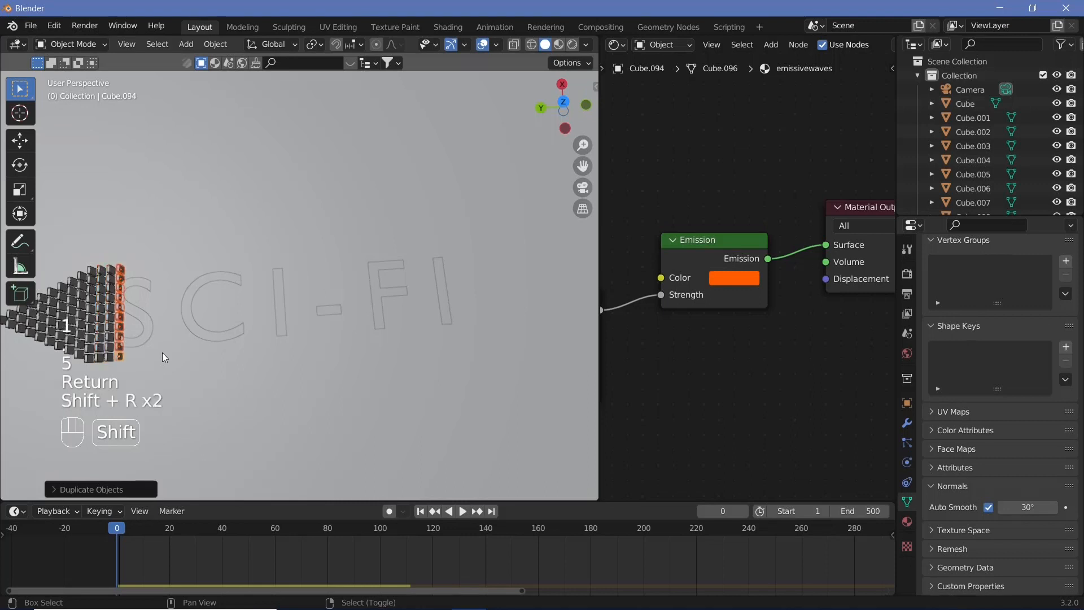
pyautogui.hotkey('shift', 'r')
pyautogui.hotkey('shift', 'r')
pyautogui.hotkey('shift', 'r')
pyautogui.hotkey('shift', 'r')
pyautogui.hotkey('shift', 'r')
pyautogui.hotkey('shift', 'r')
pyautogui.hotkey('shift', 'r')
pyautogui.hotkey('shift', 'r')
pyautogui.hotkey('shift', 'r')
pyautogui.hotkey('shift', 'r')
pyautogui.hotkey('shift', 'r')
pyautogui.hotkey('shift', 'r')
pyautogui.hotkey('shift', 'r')
pyautogui.hotkey('shift', 'r')
pyautogui.hotkey('shift', 'r')
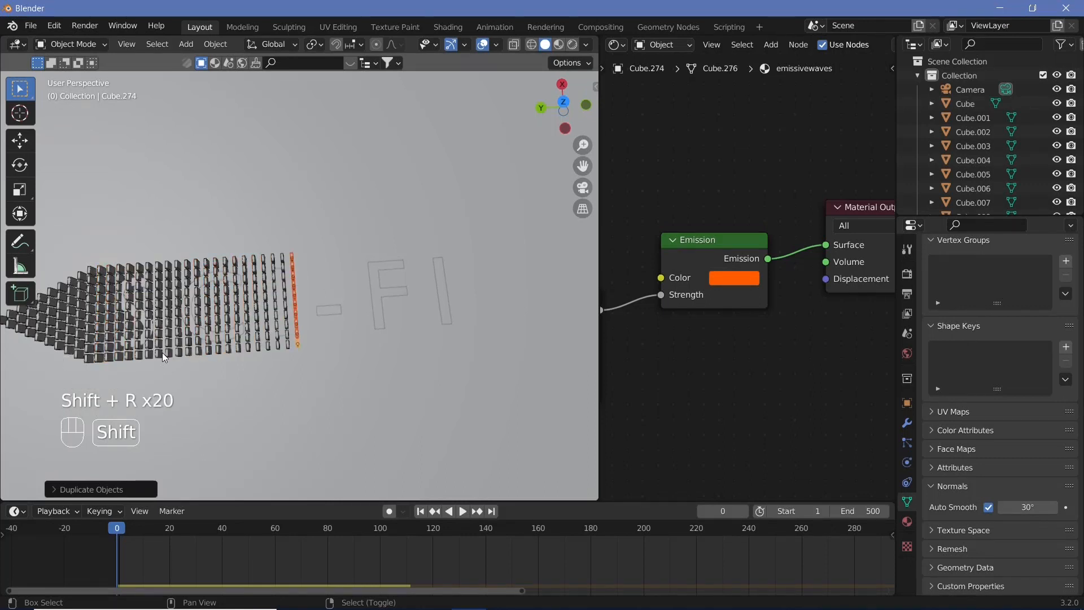
pyautogui.hotkey('shift', 'r')
pyautogui.hotkey('shift', 'r')
pyautogui.hotkey('shift', 'r')
pyautogui.hotkey('shift', 'r')
pyautogui.hotkey('shift', 'r')
pyautogui.hotkey('shift', 'r')
pyautogui.hotkey('shift', 'r')
pyautogui.hotkey('shift', 'r')
pyautogui.hotkey('shift', 'r')
pyautogui.hotkey('shift', 'r')
pyautogui.hotkey('shift', 'r')
pyautogui.hotkey('shift', 'r')
pyautogui.hotkey('shift', 'r')
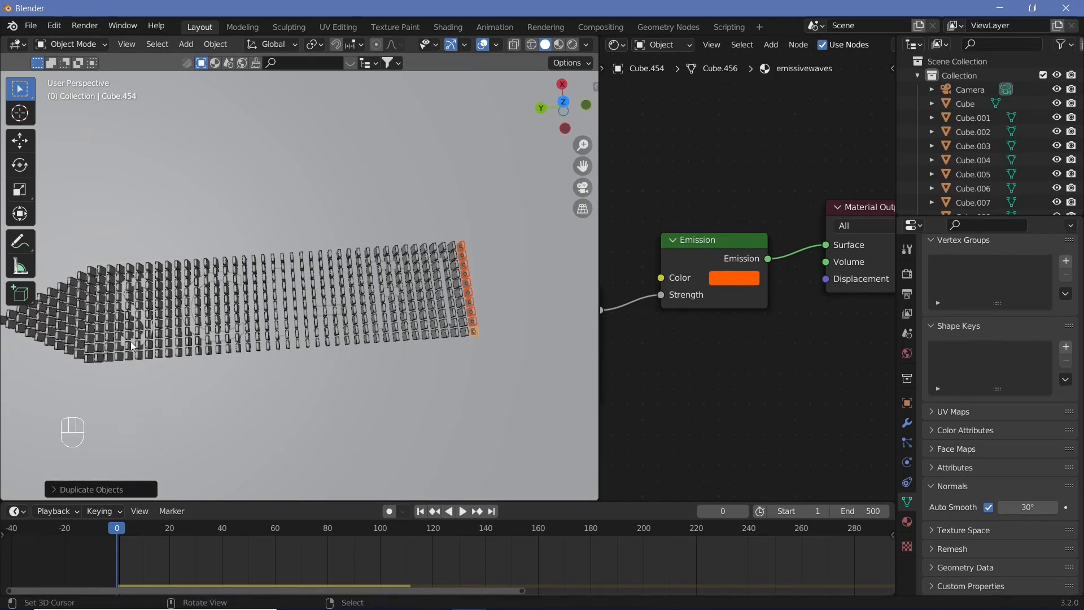
# Select the text object, picking it from the outliner list
pyautogui.rightClick(137, 341)
pyautogui.rightClick(141, 337)
pyautogui.rightClick(146, 334)
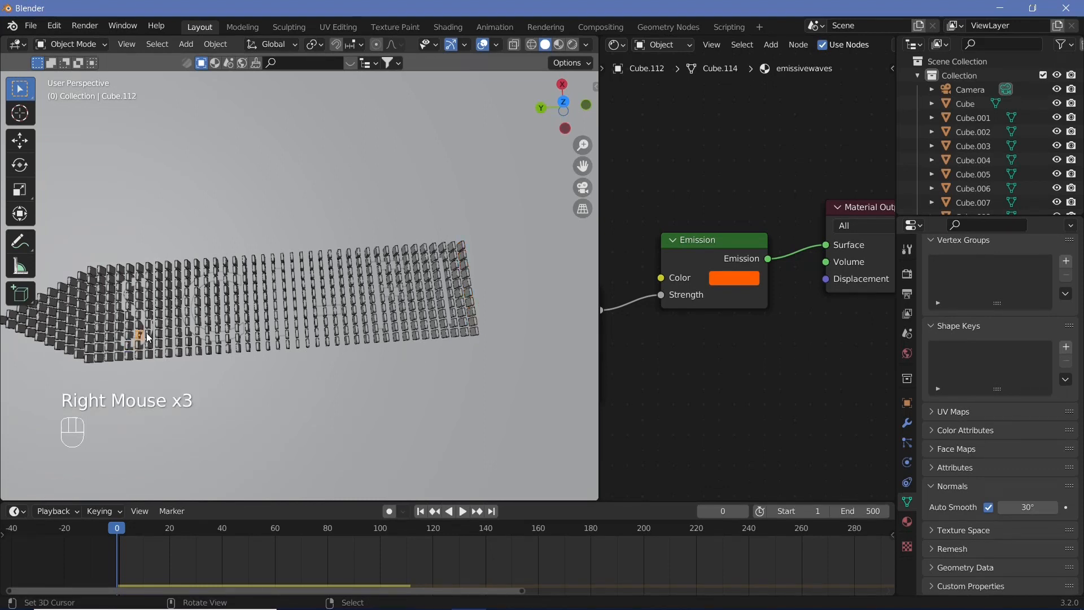
pyautogui.rightClick(147, 345)
pyautogui.rightClick(144, 344)
pyautogui.rightClick(146, 346)
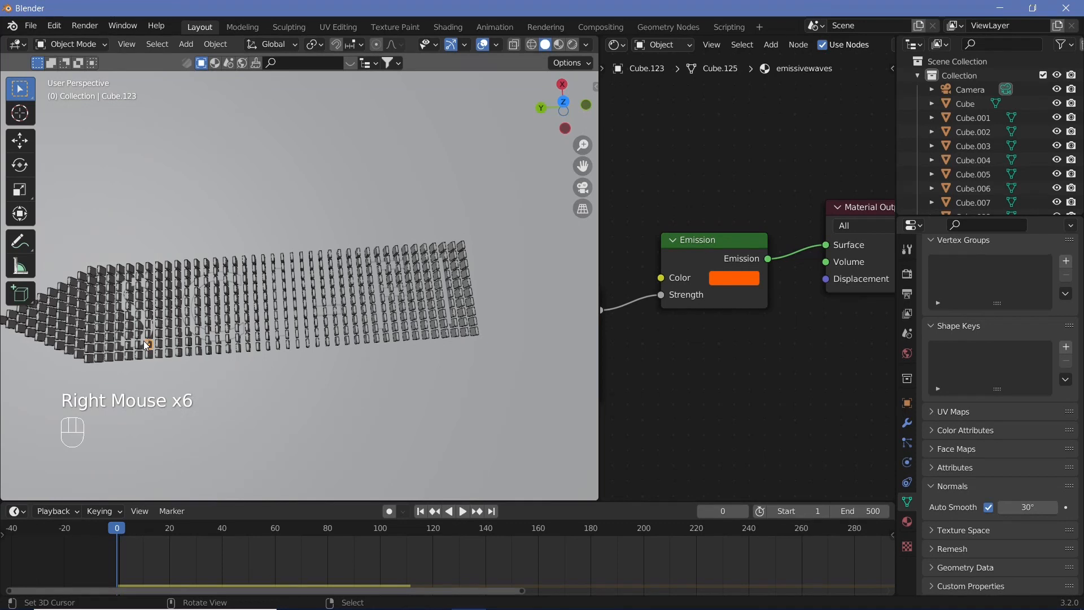
pyautogui.scroll(-2, 972, 145)
pyautogui.click(972, 152)
pyautogui.moveTo(1081, 93); pyautogui.dragTo(1079, 210)
pyautogui.click(965, 201)
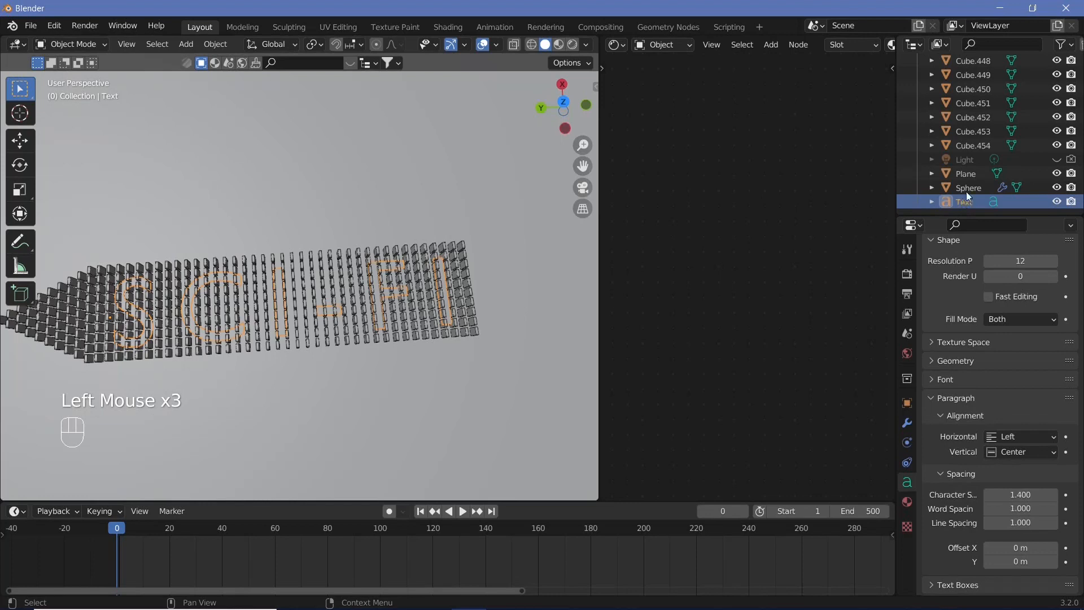
# Enable the selectable restriction toggle and make the text object unselectable
pyautogui.click(1065, 45)
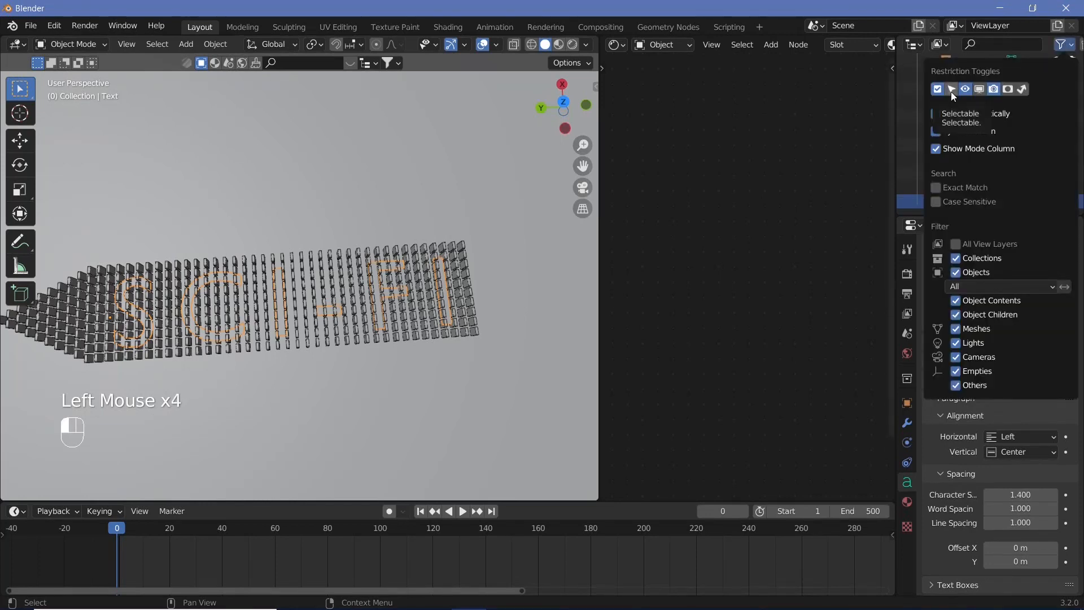
pyautogui.click(1043, 202)
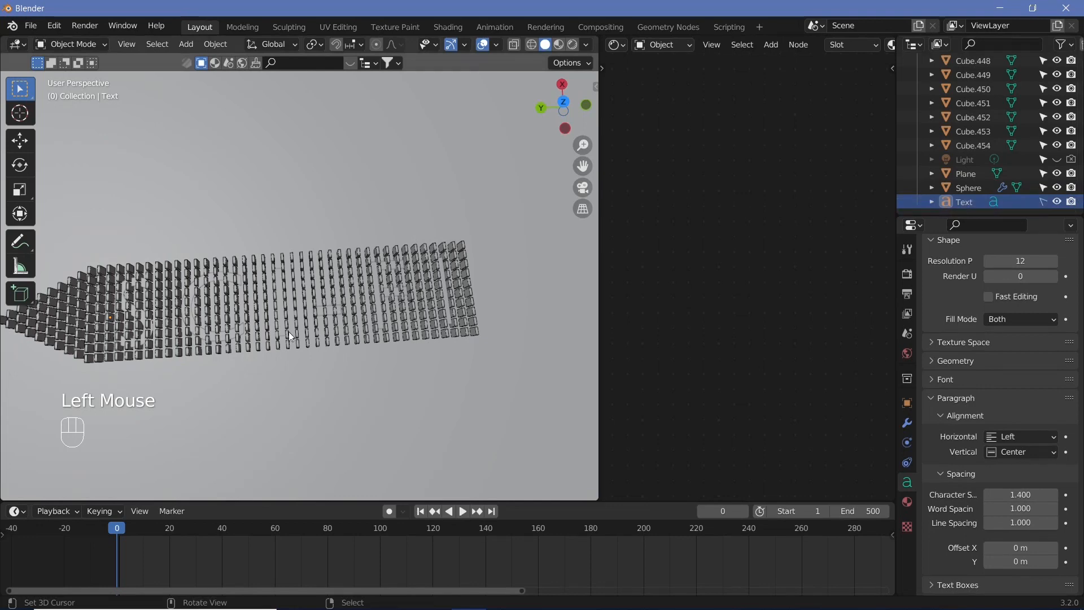
# Switch the viewport to rendered shading and play the animation
pyautogui.keyDown('shift'); pyautogui.moveTo(321, 363); pyautogui.dragTo(573, 49, button='middle'); pyautogui.keyUp('shift')
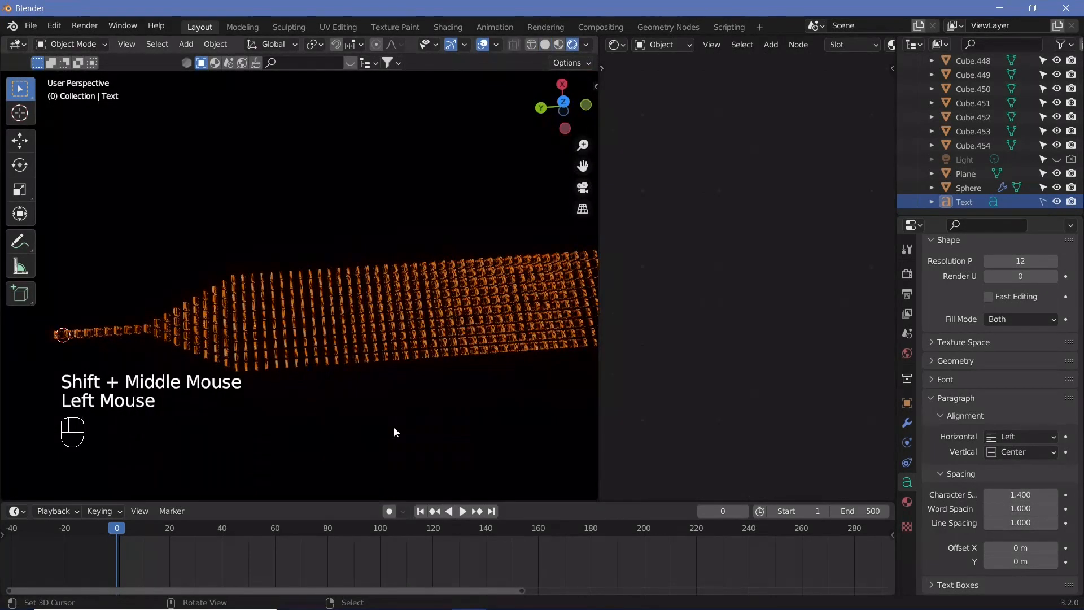
pyautogui.keyDown('ctrl'); pyautogui.moveTo(390, 413); pyautogui.dragTo(401, 375, button='middle'); pyautogui.keyUp('ctrl')
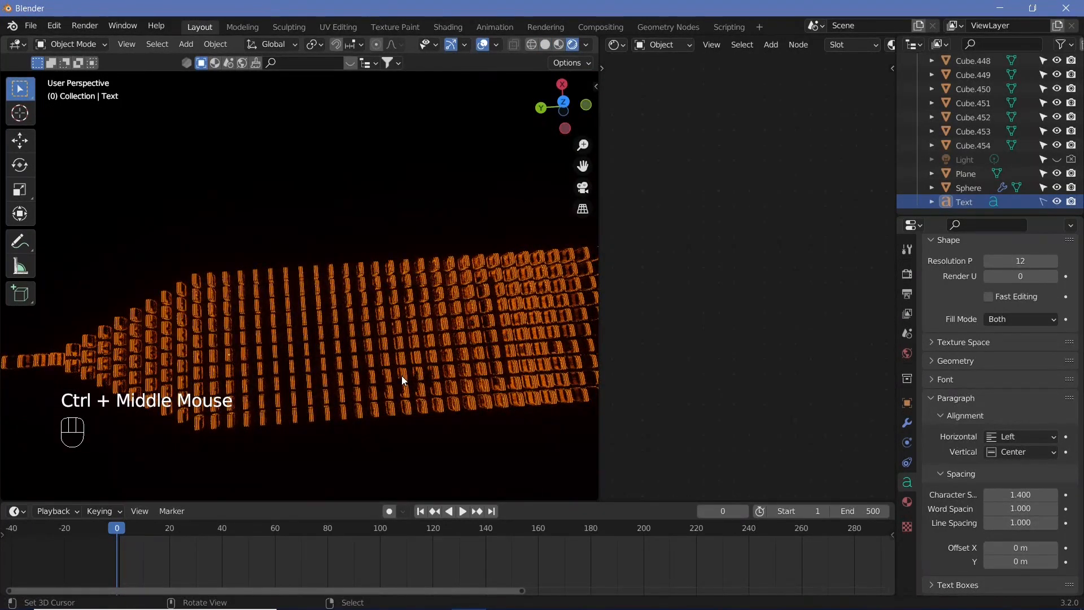
pyautogui.hotkey('shift', 'space')
pyautogui.scroll(-2, 333, 395)
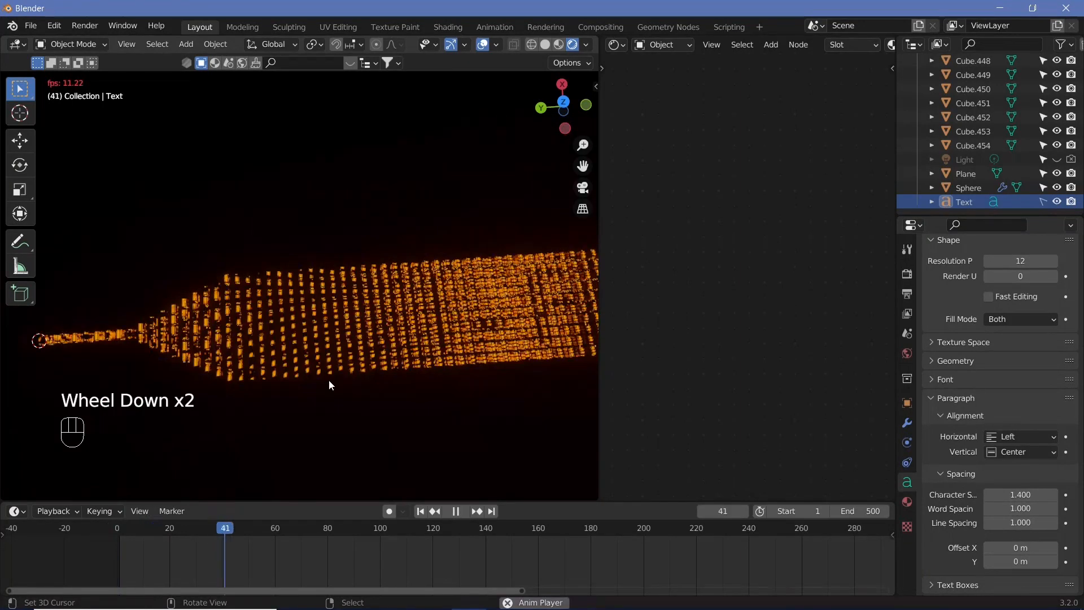
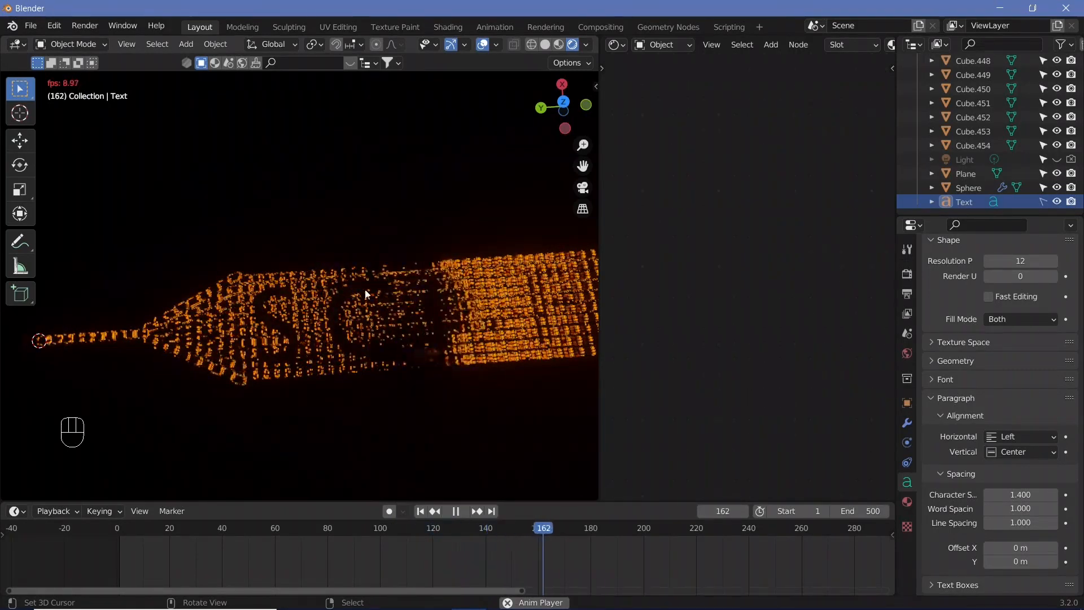
# Pause playback and zoom in on the text area to inspect the dominoes under the letters
pyautogui.hotkey('shift', 'space')
pyautogui.keyDown('shift'); pyautogui.moveTo(346, 377); pyautogui.dragTo(356, 348, button='middle'); pyautogui.keyUp('shift')
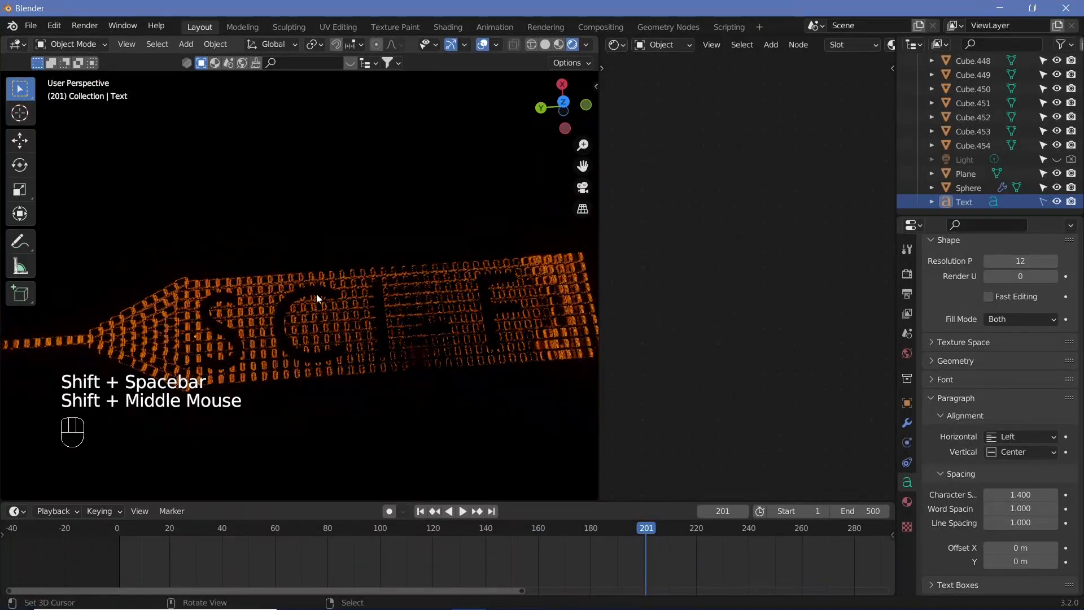
pyautogui.hotkey('shift', 'space')
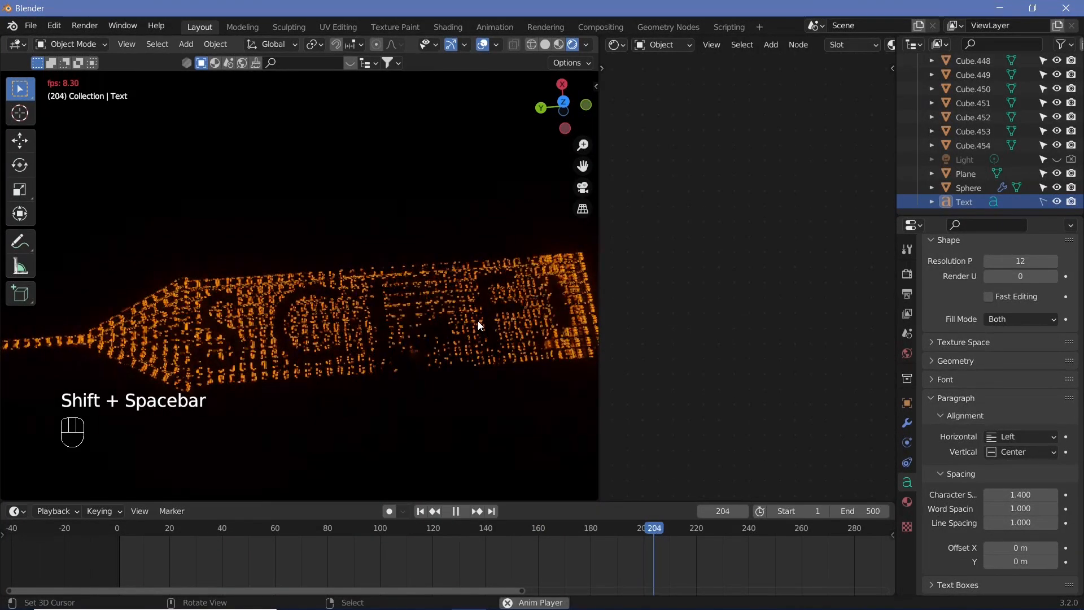
pyautogui.hotkey('shift', 'space')
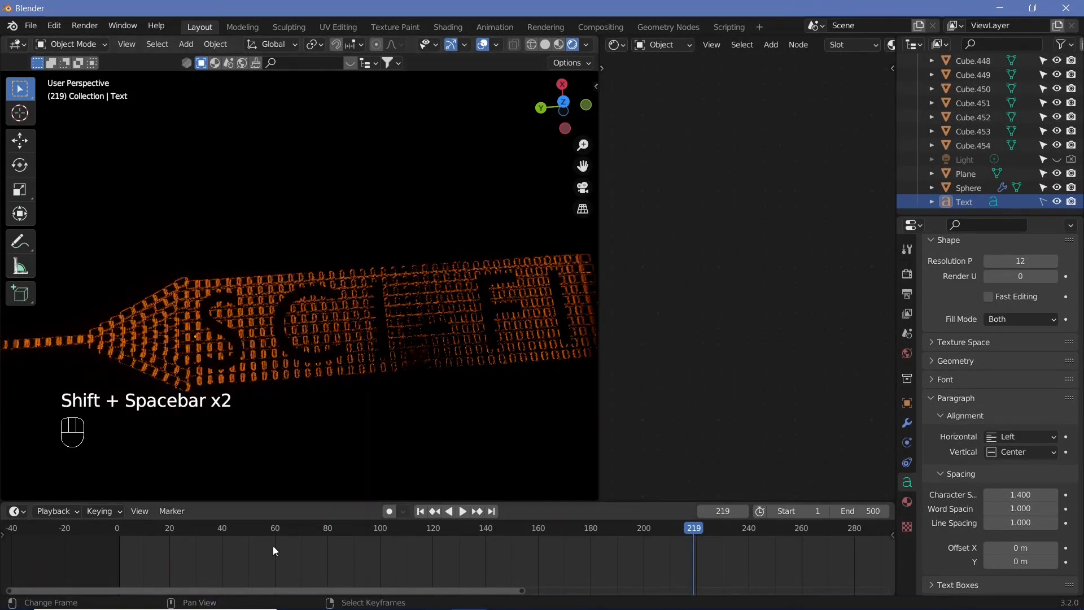
pyautogui.scroll(3, 205, 357)
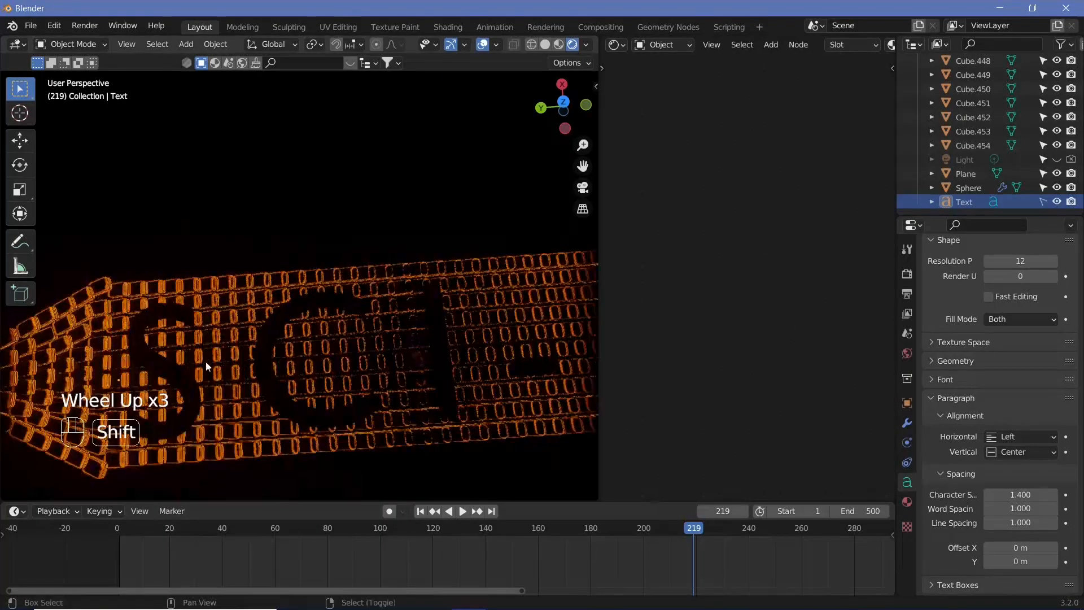
pyautogui.keyDown('shift'); pyautogui.moveTo(205, 362); pyautogui.dragTo(293, 297, button='middle'); pyautogui.keyUp('shift')
pyautogui.scroll(3, 250, 353)
pyautogui.keyDown('shift'); pyautogui.moveTo(250, 353); pyautogui.dragTo(245, 379, button='middle'); pyautogui.keyUp('shift')
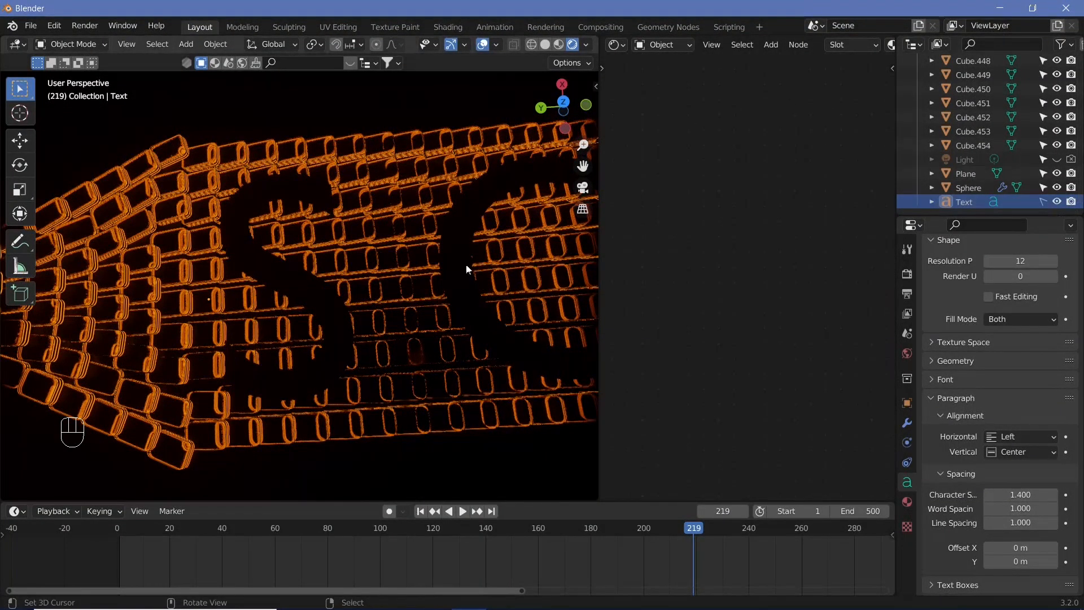
# Select all the dominoes lying inside the SCI-FI letter shapes
pyautogui.rightClick(257, 370)
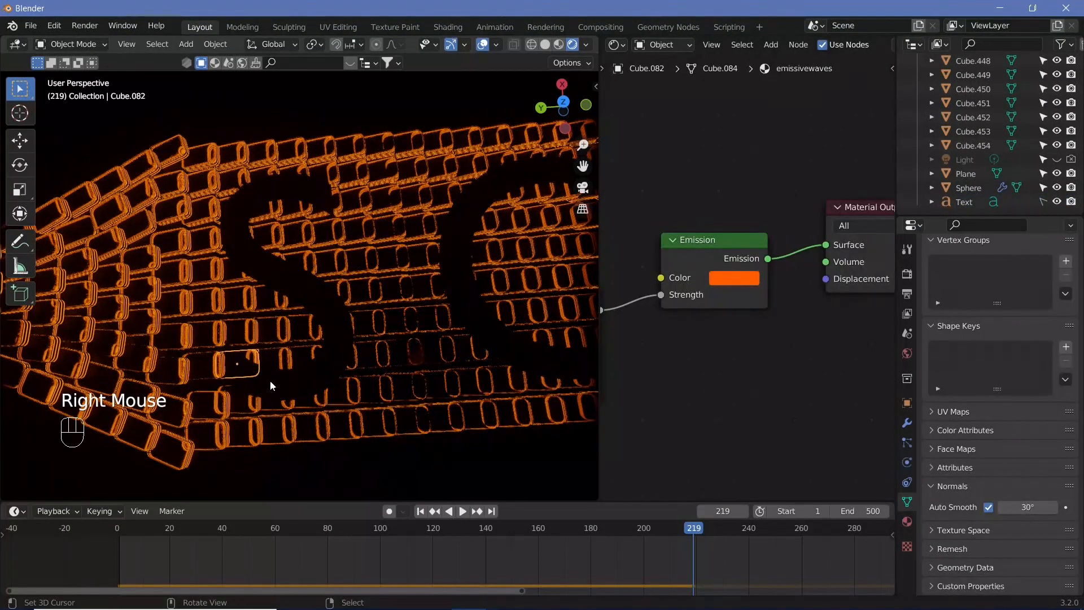
pyautogui.rightClick(301, 404)
pyautogui.rightClick(327, 364)
pyautogui.rightClick(326, 361)
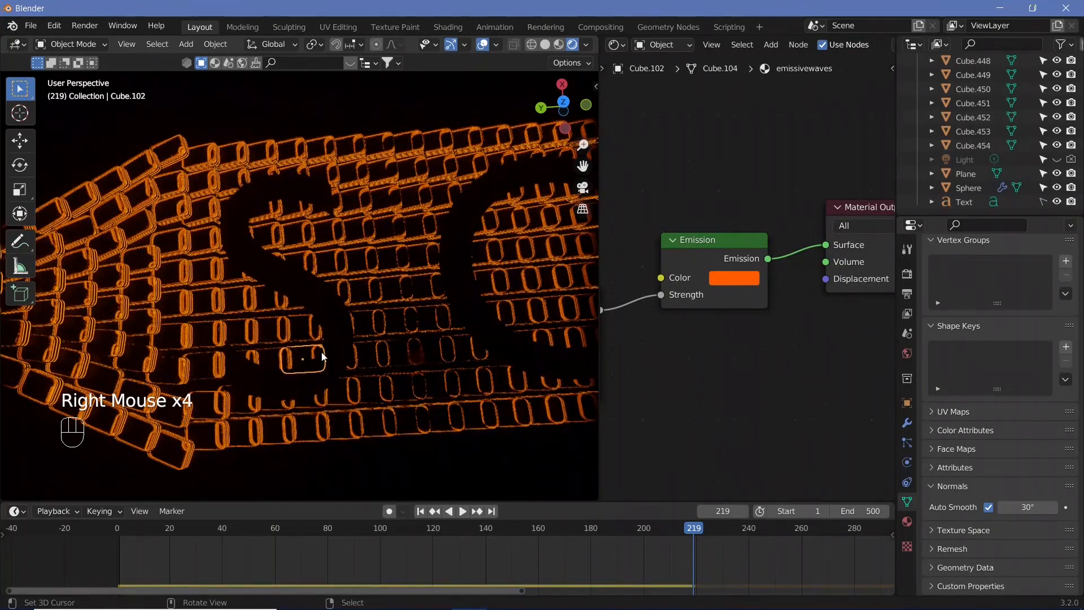
pyautogui.rightClick(350, 359)
pyautogui.rightClick(349, 359)
pyautogui.rightClick(245, 361)
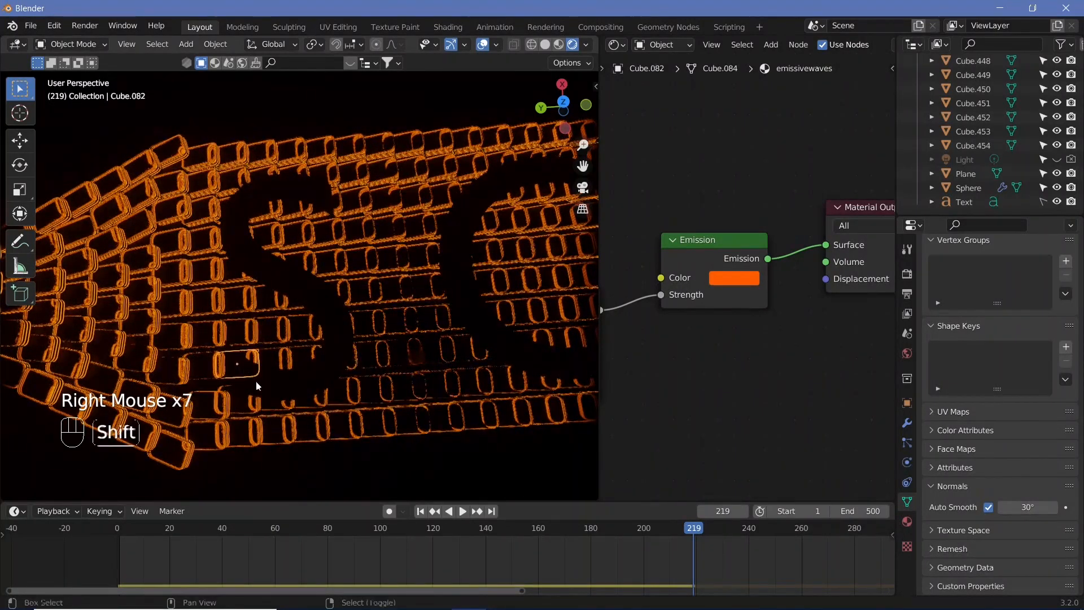
pyautogui.keyDown('shift'); pyautogui.rightClick(254, 400); pyautogui.keyUp('shift')
pyautogui.rightClick(252, 404)
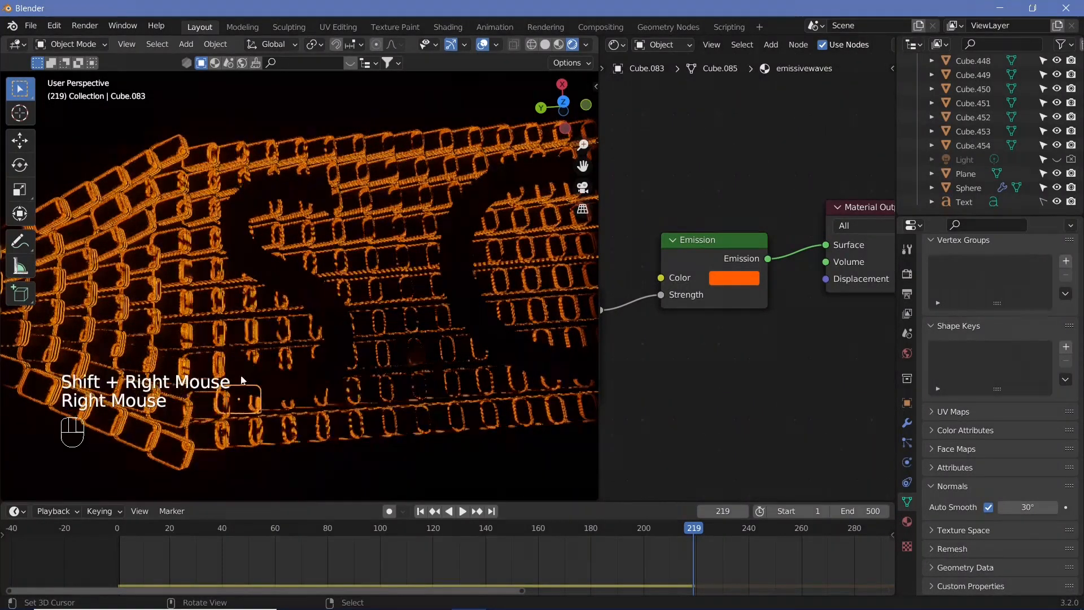
pyautogui.rightClick(257, 388)
pyautogui.keyDown('shift'); pyautogui.rightClick(271, 395); pyautogui.keyUp('shift')
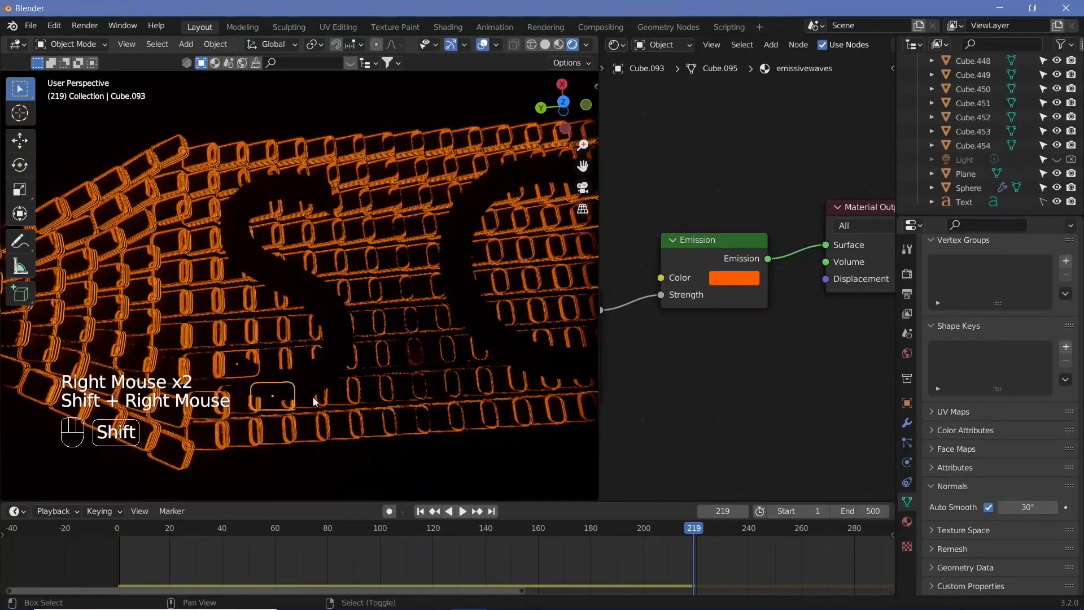
pyautogui.keyDown('shift'); pyautogui.rightClick(307, 395); pyautogui.keyUp('shift')
pyautogui.keyDown('shift'); pyautogui.rightClick(335, 357); pyautogui.keyUp('shift')
pyautogui.keyDown('shift'); pyautogui.rightClick(332, 326); pyautogui.keyUp('shift')
pyautogui.keyDown('shift'); pyautogui.rightClick(285, 293); pyautogui.keyUp('shift')
pyautogui.keyDown('shift'); pyautogui.rightClick(265, 266); pyautogui.keyUp('shift')
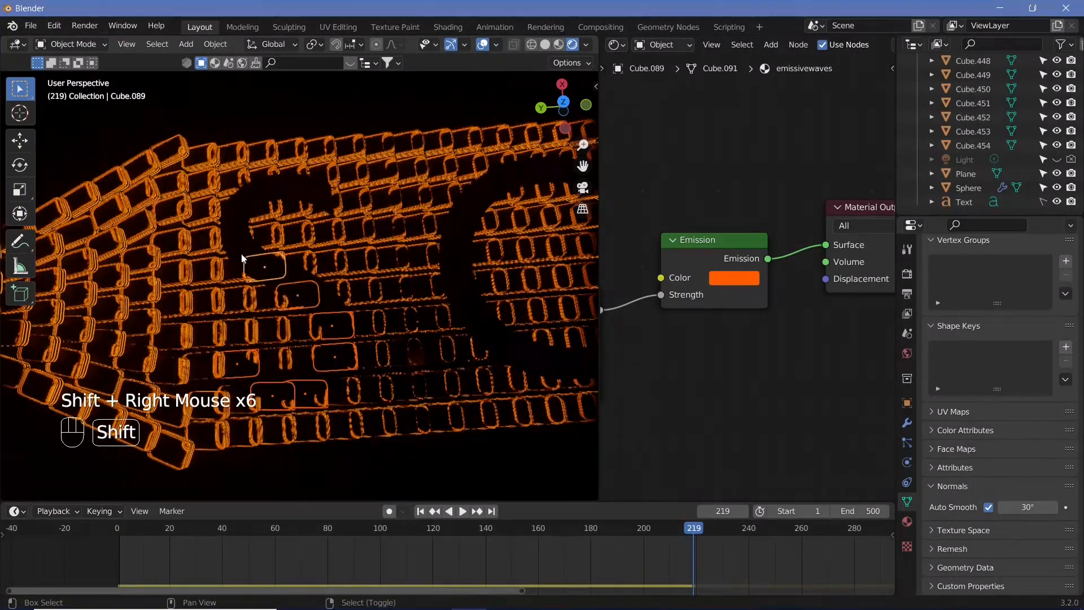
pyautogui.keyDown('shift'); pyautogui.rightClick(233, 238); pyautogui.keyUp('shift')
pyautogui.keyDown('shift'); pyautogui.rightClick(232, 210); pyautogui.keyUp('shift')
pyautogui.keyDown('shift'); pyautogui.rightClick(261, 180); pyautogui.keyUp('shift')
pyautogui.keyDown('shift'); pyautogui.rightClick(293, 176); pyautogui.keyUp('shift')
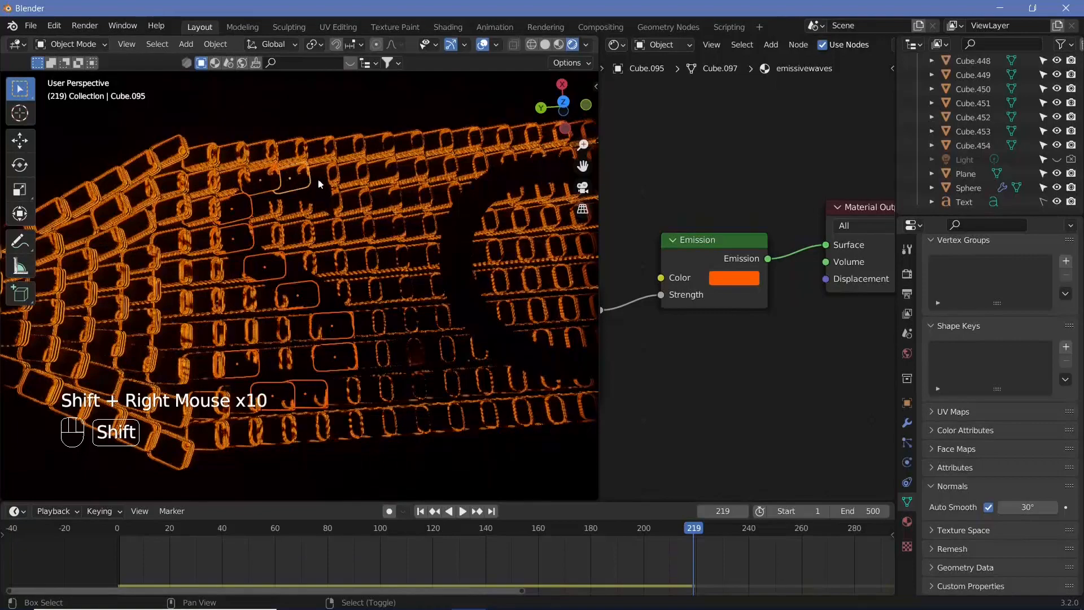
pyautogui.keyDown('shift'); pyautogui.rightClick(323, 199); pyautogui.keyUp('shift')
pyautogui.moveTo(368, 257); pyautogui.dragTo(136, 215, button='middle')
pyautogui.keyDown('shift'); pyautogui.rightClick(422, 347); pyautogui.keyUp('shift')
pyautogui.keyDown('shift'); pyautogui.rightClick(371, 375); pyautogui.keyUp('shift')
pyautogui.keyDown('shift'); pyautogui.rightClick(325, 367); pyautogui.keyUp('shift')
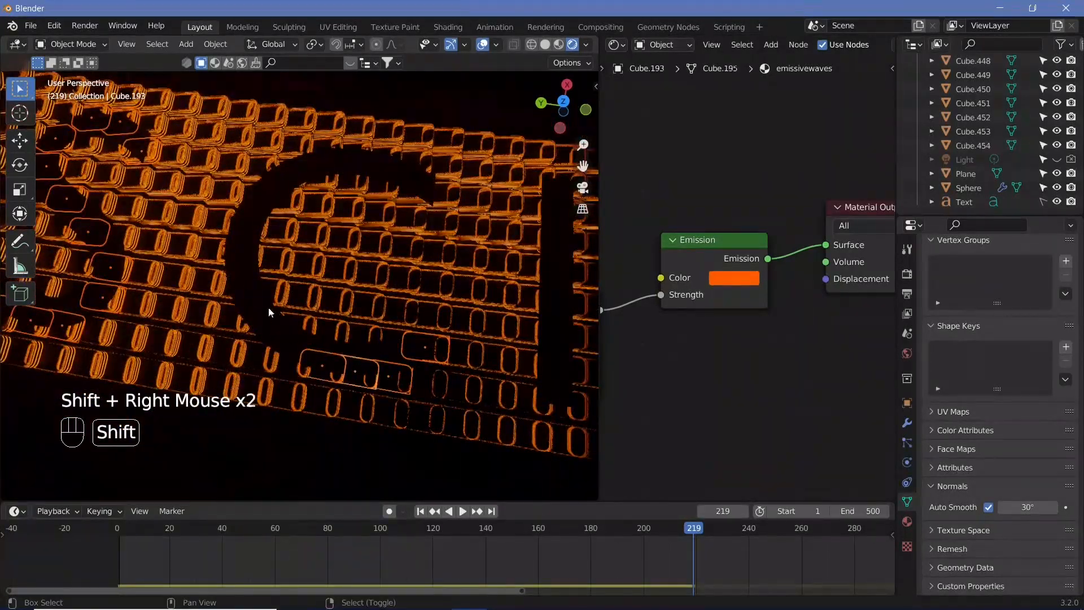
pyautogui.keyDown('shift'); pyautogui.rightClick(249, 265); pyautogui.keyUp('shift')
pyautogui.keyDown('shift'); pyautogui.rightClick(415, 163); pyautogui.keyUp('shift')
pyautogui.keyDown('shift'); pyautogui.moveTo(542, 198); pyautogui.dragTo(362, 184, button='middle'); pyautogui.keyUp('shift')
pyautogui.keyDown('shift'); pyautogui.rightClick(360, 210); pyautogui.keyUp('shift')
pyautogui.keyDown('shift'); pyautogui.rightClick(342, 305); pyautogui.keyUp('shift')
pyautogui.keyDown('shift'); pyautogui.rightClick(327, 395); pyautogui.keyUp('shift')
pyautogui.keyDown('shift'); pyautogui.moveTo(367, 390); pyautogui.dragTo(211, 364, button='middle'); pyautogui.keyUp('shift')
pyautogui.keyDown('shift'); pyautogui.rightClick(370, 333); pyautogui.keyUp('shift')
pyautogui.keyDown('shift'); pyautogui.moveTo(370, 334); pyautogui.dragTo(218, 333, button='middle'); pyautogui.keyUp('shift')
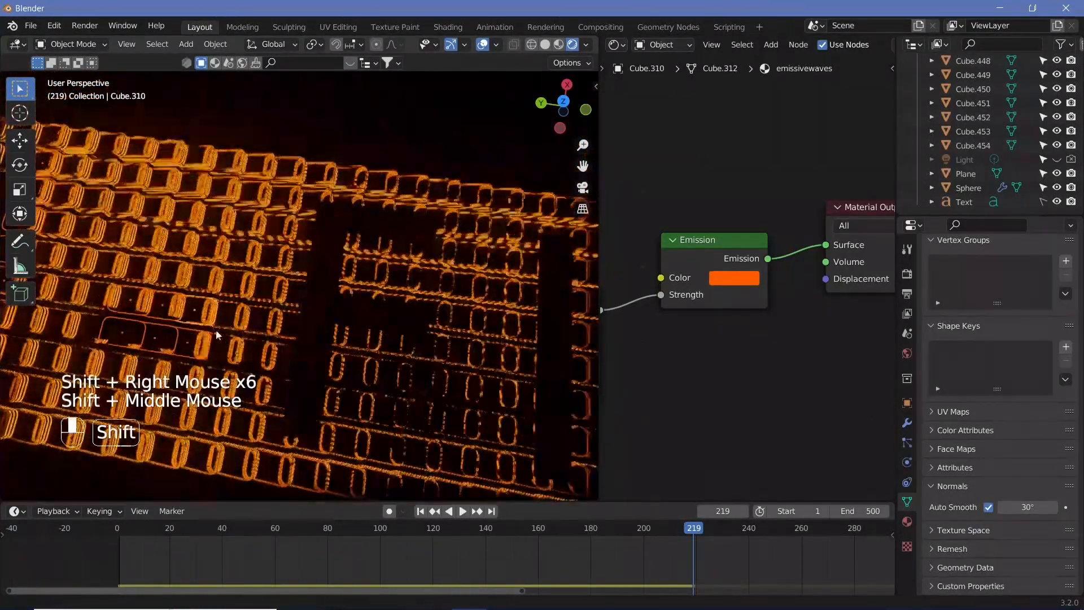
pyautogui.keyDown('shift'); pyautogui.rightClick(282, 426); pyautogui.keyUp('shift')
pyautogui.keyDown('shift'); pyautogui.rightClick(296, 320); pyautogui.keyUp('shift')
pyautogui.keyDown('shift'); pyautogui.rightClick(312, 262); pyautogui.keyUp('shift')
pyautogui.keyDown('shift'); pyautogui.rightClick(396, 213); pyautogui.keyUp('shift')
pyautogui.keyDown('shift'); pyautogui.rightClick(344, 305); pyautogui.keyUp('shift')
pyautogui.keyDown('shift'); pyautogui.rightClick(410, 317); pyautogui.keyUp('shift')
pyautogui.keyDown('shift'); pyautogui.rightClick(371, 221); pyautogui.keyUp('shift')
pyautogui.keyDown('shift'); pyautogui.rightClick(371, 249); pyautogui.keyUp('shift')
pyautogui.keyDown('shift'); pyautogui.moveTo(411, 320); pyautogui.dragTo(318, 224, button='middle'); pyautogui.keyUp('shift')
pyautogui.keyDown('shift'); pyautogui.rightClick(368, 279); pyautogui.keyUp('shift')
pyautogui.keyDown('shift'); pyautogui.rightClick(367, 341); pyautogui.keyUp('shift')
pyautogui.keyDown('shift'); pyautogui.rightClick(366, 374); pyautogui.keyUp('shift')
pyautogui.keyDown('shift'); pyautogui.rightClick(362, 446); pyautogui.keyUp('shift')
# Make a new copy of the glass material for the active domino and delete its Glass BSDF node
pyautogui.click(908, 521)
pyautogui.scroll(3, 970, 276)
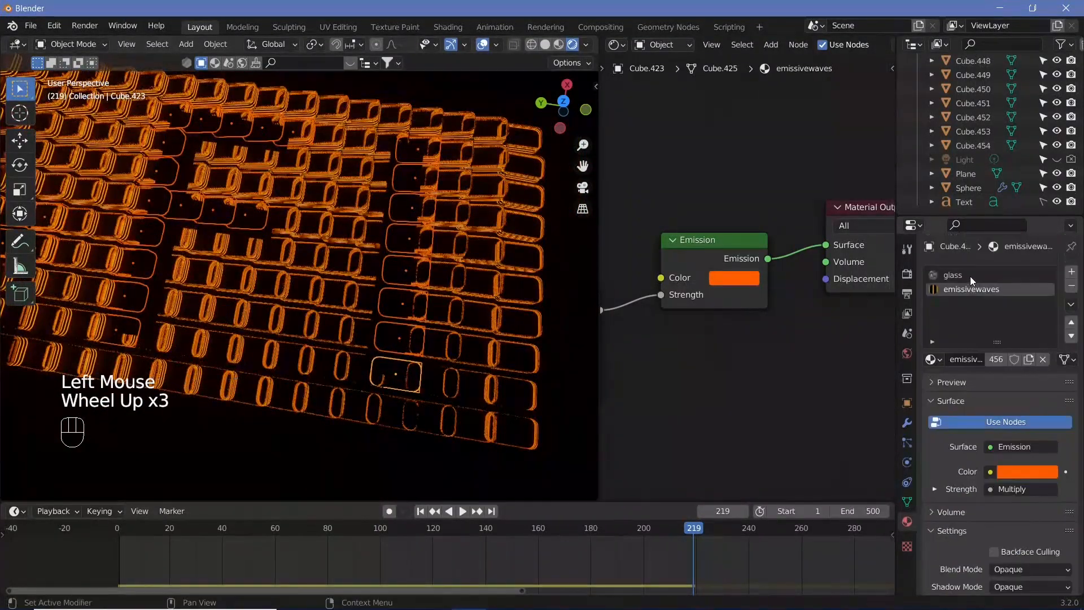
pyautogui.click(971, 276)
pyautogui.click(1029, 360)
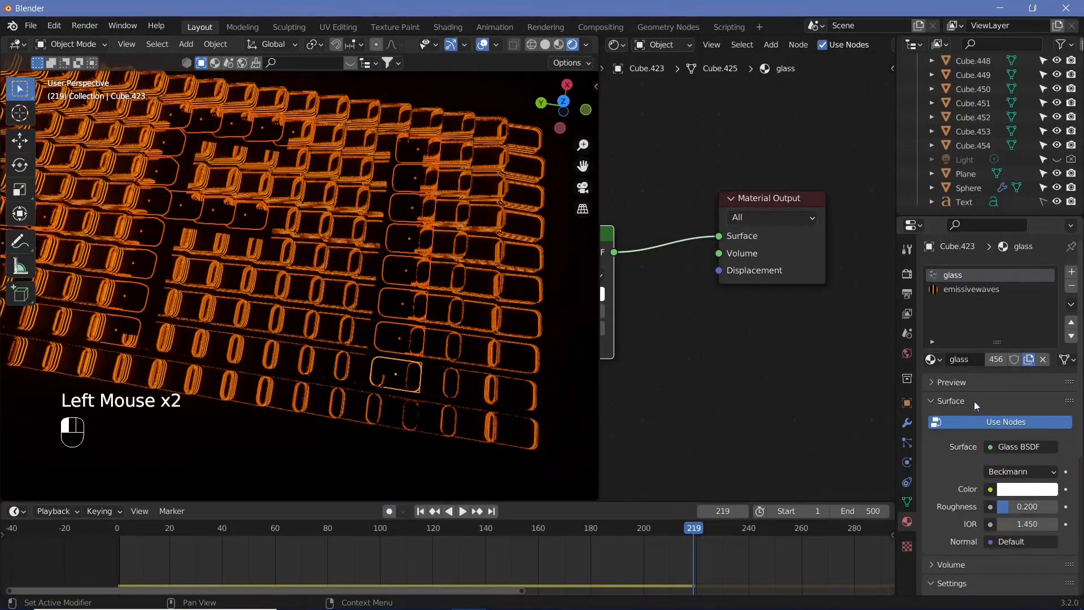
pyautogui.moveTo(747, 356); pyautogui.dragTo(906, 351, button='middle')
pyautogui.click(689, 228)
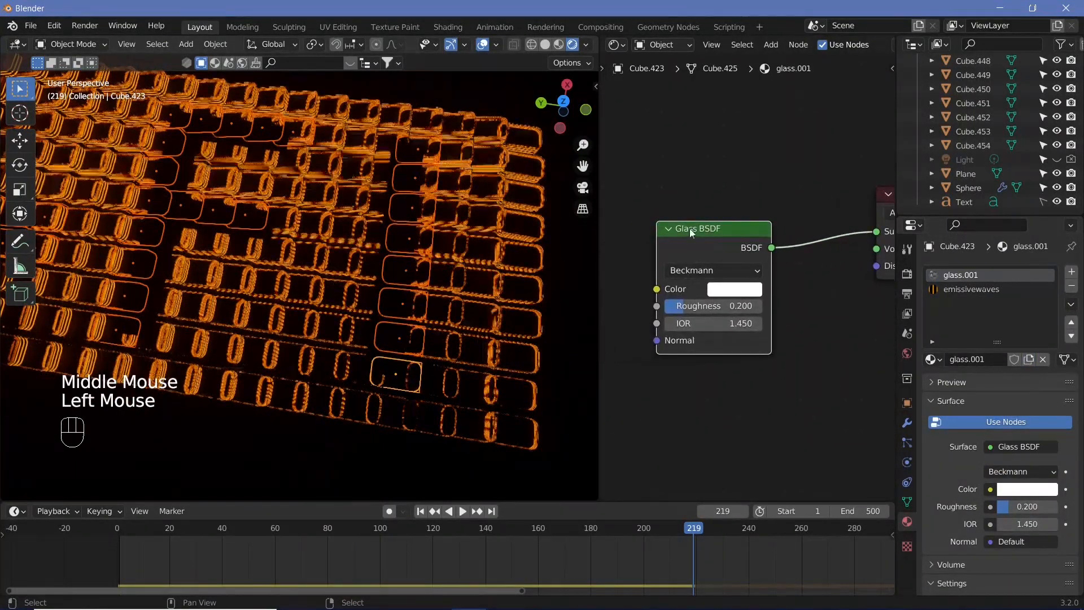
pyautogui.press('x')
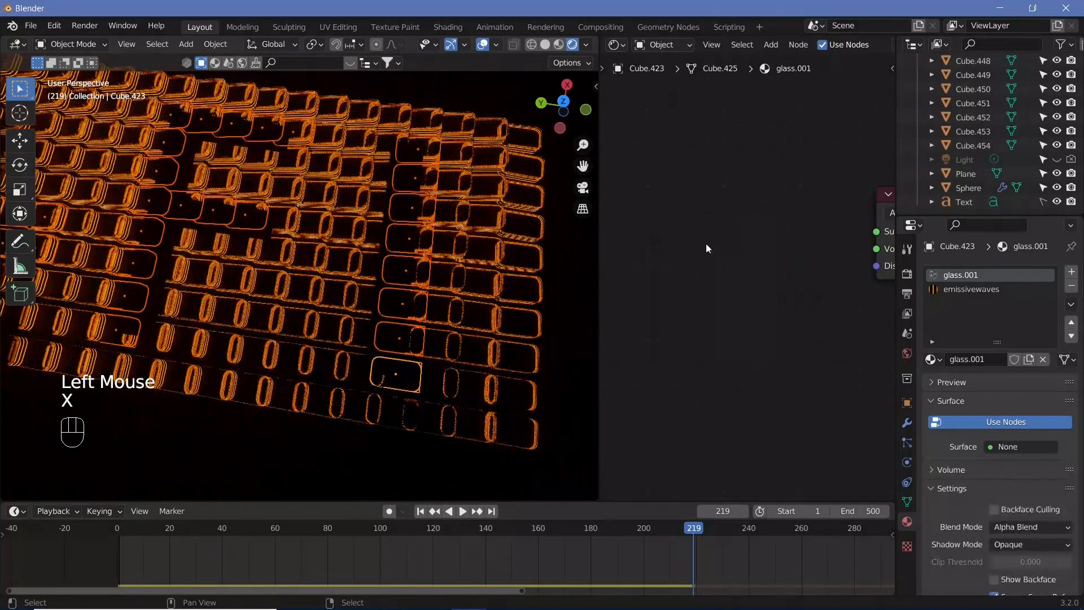
# Rename the new material to emmision
pyautogui.click(969, 360)
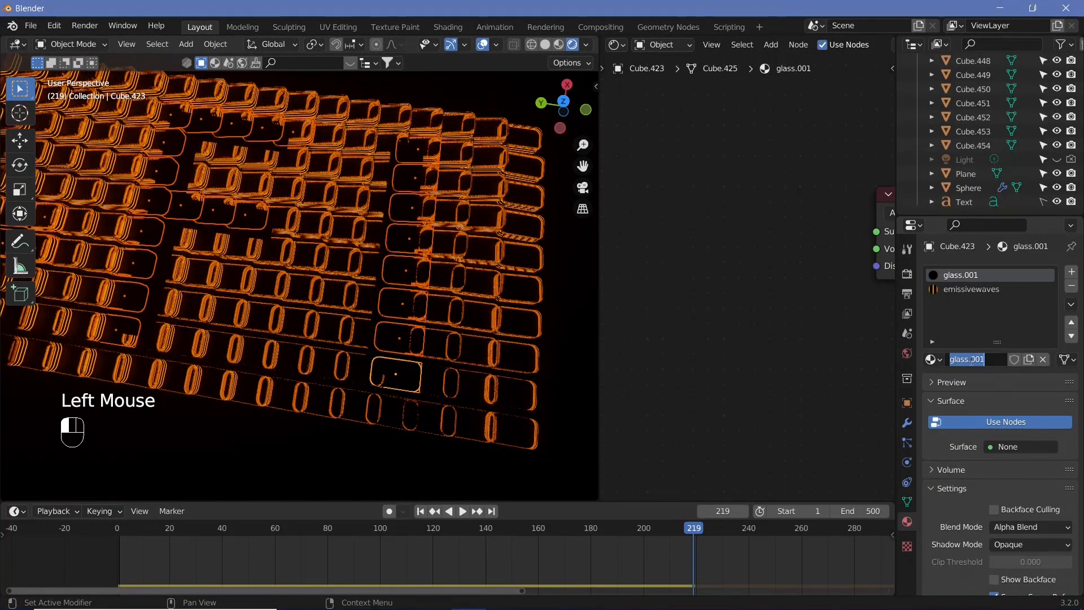
pyautogui.write('emmision')
pyautogui.press('Return')
# Add an Emission shader, connect it to the material output's Surface, and set its strength to 2
pyautogui.hotkey('shift', 'a')
pyautogui.click(827, 334)
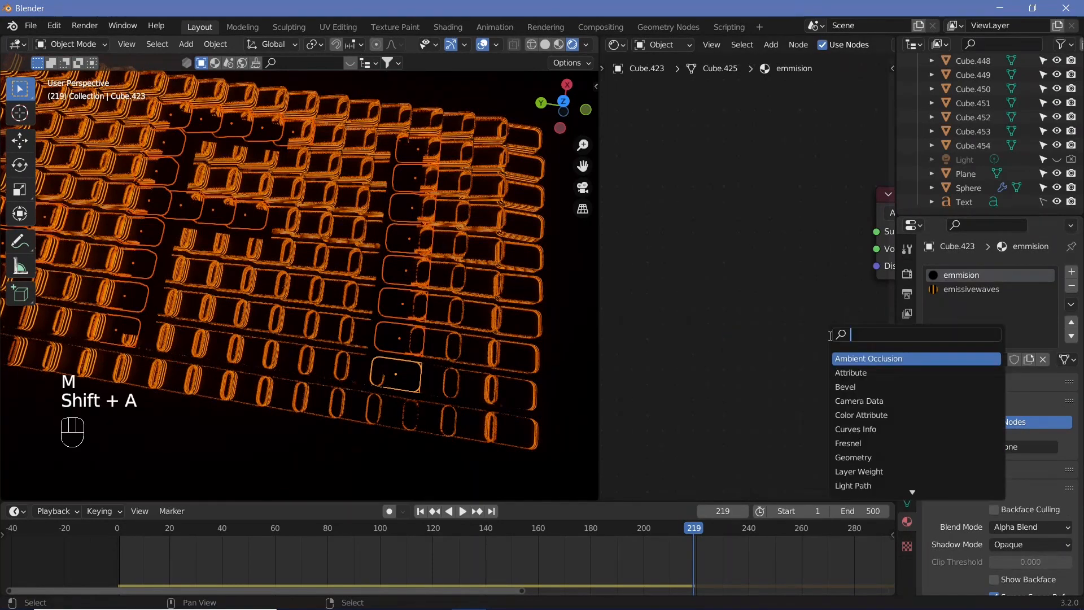
pyautogui.write('emi')
pyautogui.press('Return')
pyautogui.moveTo(811, 273); pyautogui.dragTo(838, 232)
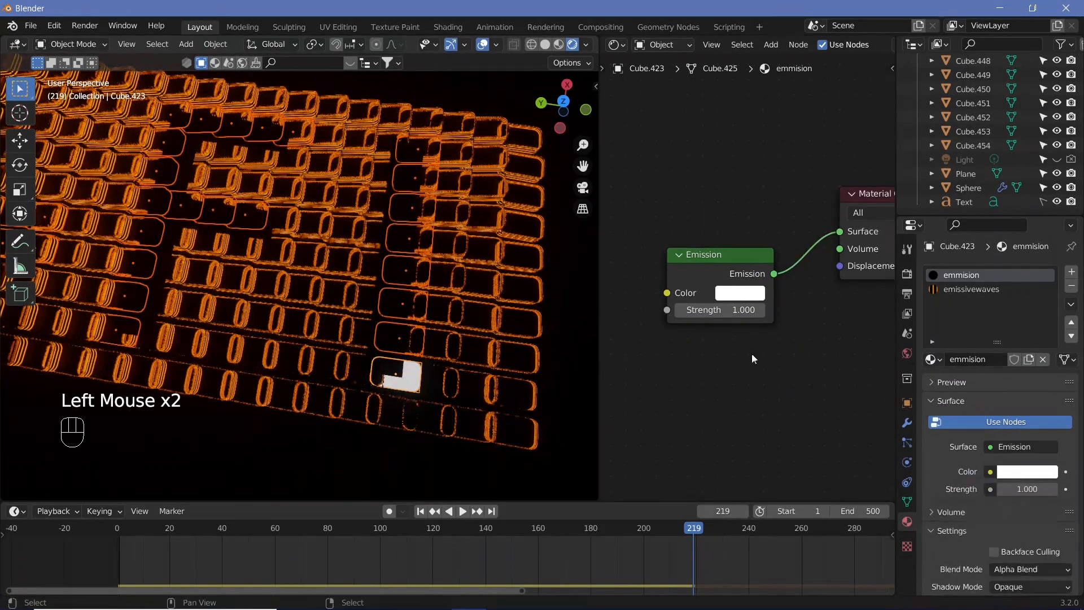
pyautogui.moveTo(734, 310); pyautogui.dragTo(751, 310)
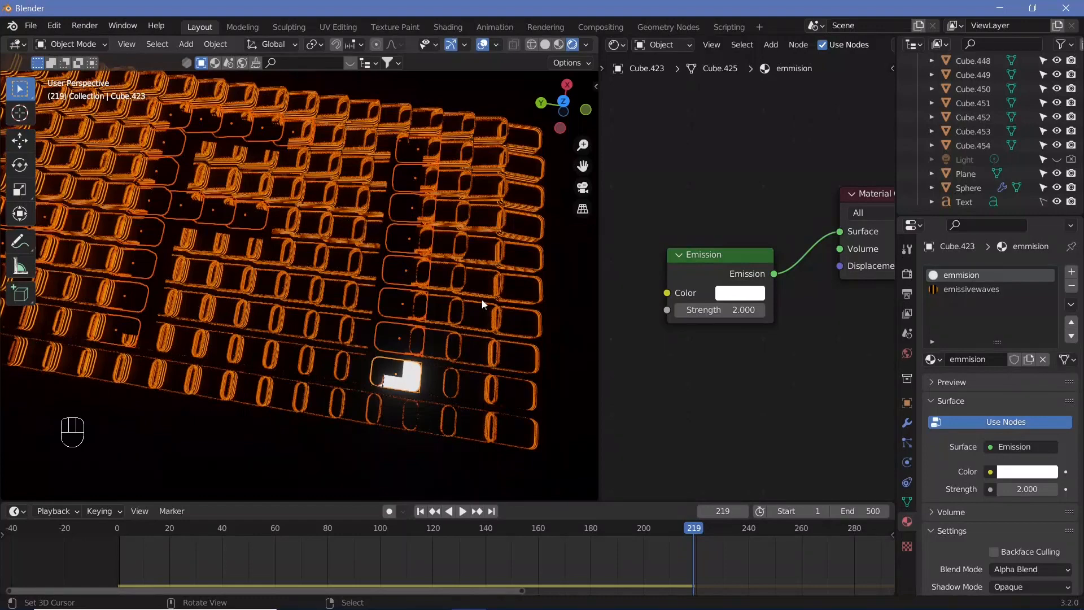
# Link the emmision material from the active domino to all selected letter dominoes
pyautogui.hotkey('ctrl', 'l')
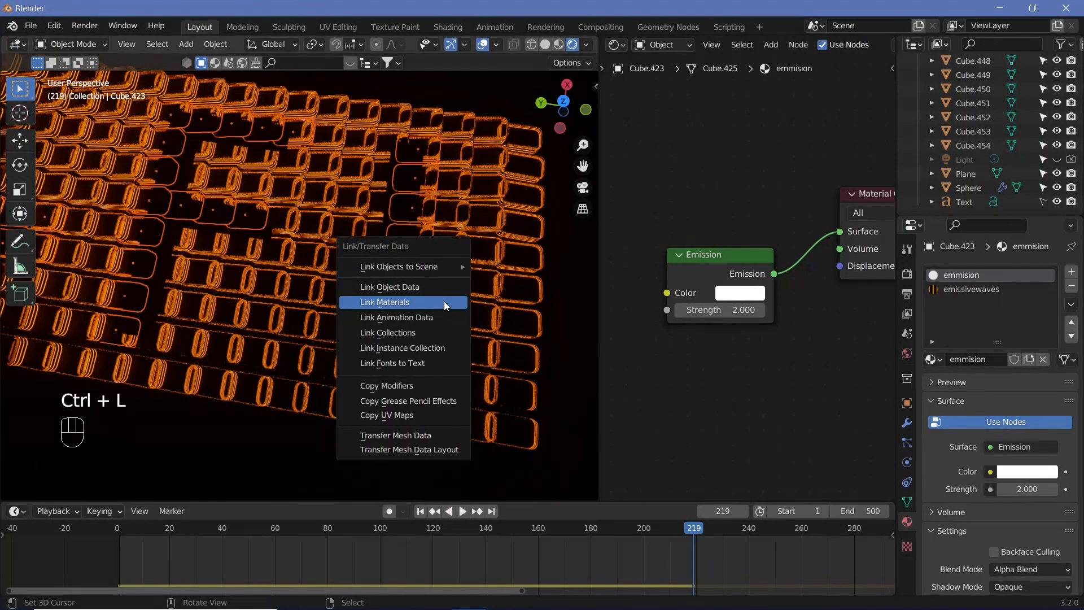
pyautogui.click(444, 302)
# Hide the text object in the viewport and in renders
pyautogui.scroll(-3, 202, 280)
pyautogui.moveTo(202, 280); pyautogui.dragTo(75, 267, button='middle')
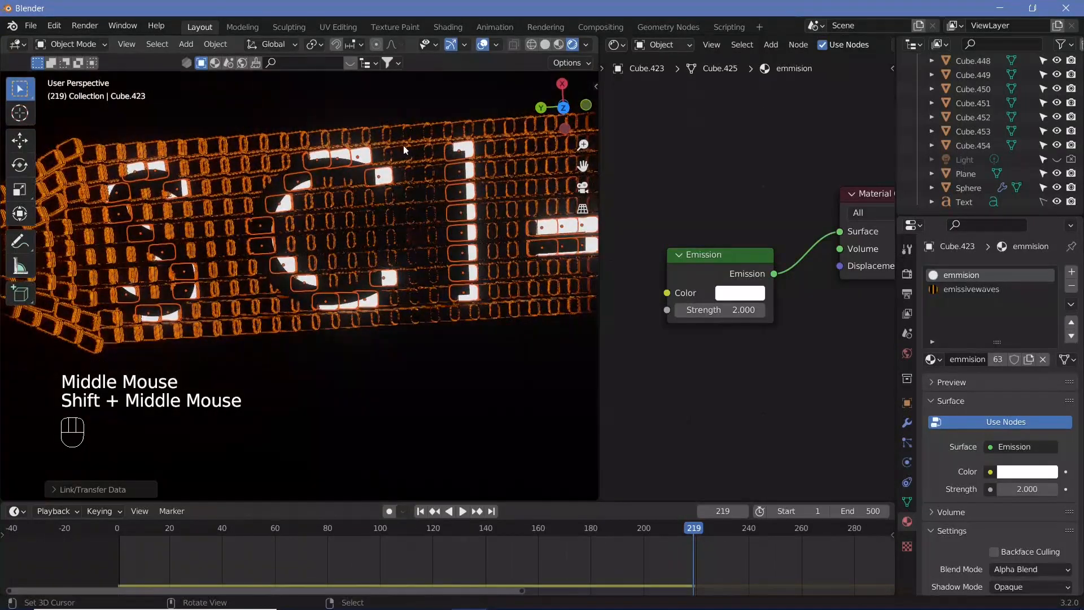
pyautogui.click(1058, 201)
pyautogui.click(1071, 202)
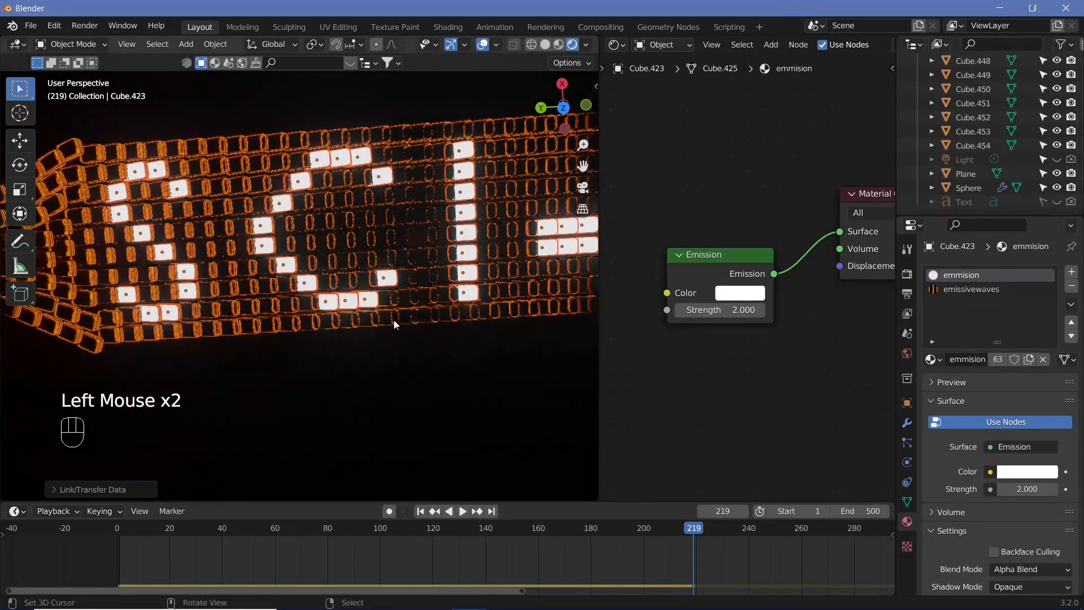
# Link the orange emissivewaves material onto a wrongly lit domino beside the letters
pyautogui.keyDown('shift'); pyautogui.moveTo(410, 213); pyautogui.dragTo(418, 129, button='middle'); pyautogui.keyUp('shift')
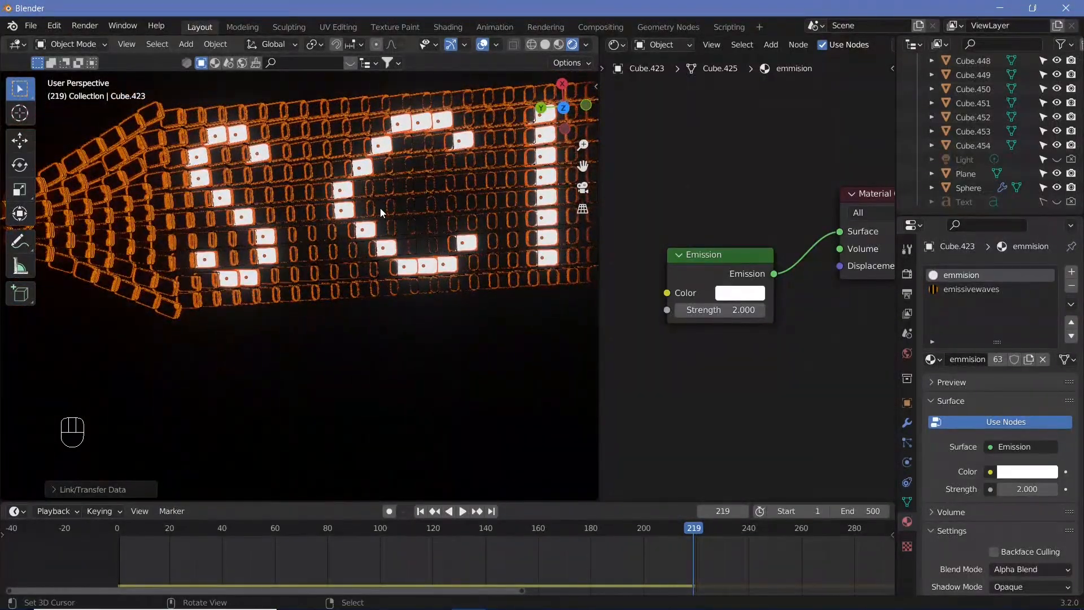
pyautogui.scroll(2, 381, 208)
pyautogui.keyDown('shift'); pyautogui.moveTo(380, 208); pyautogui.dragTo(295, 201, button='middle'); pyautogui.keyUp('shift')
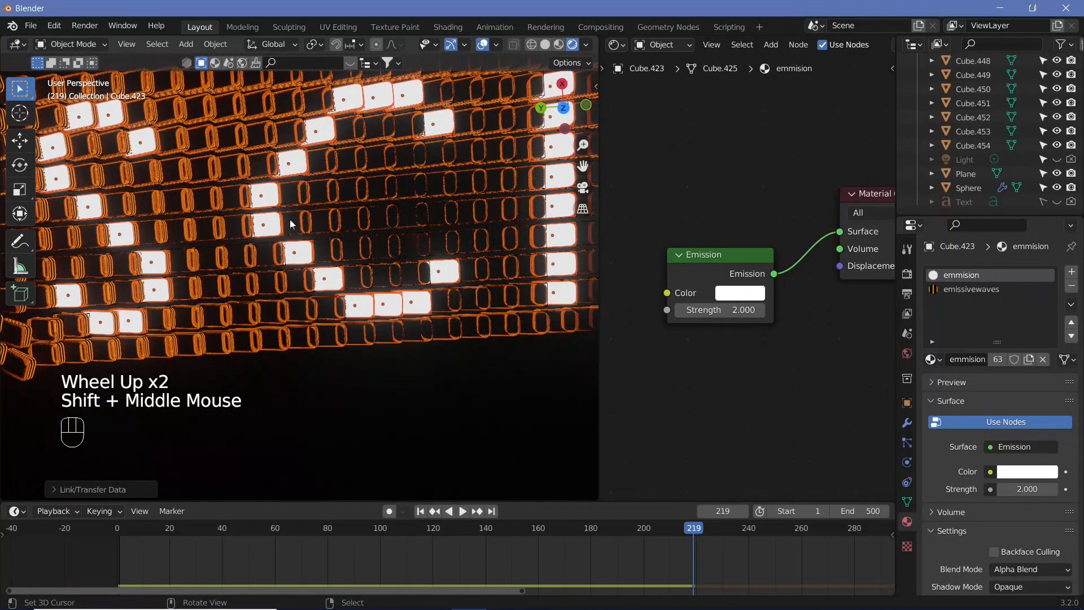
pyautogui.scroll(2, 292, 200)
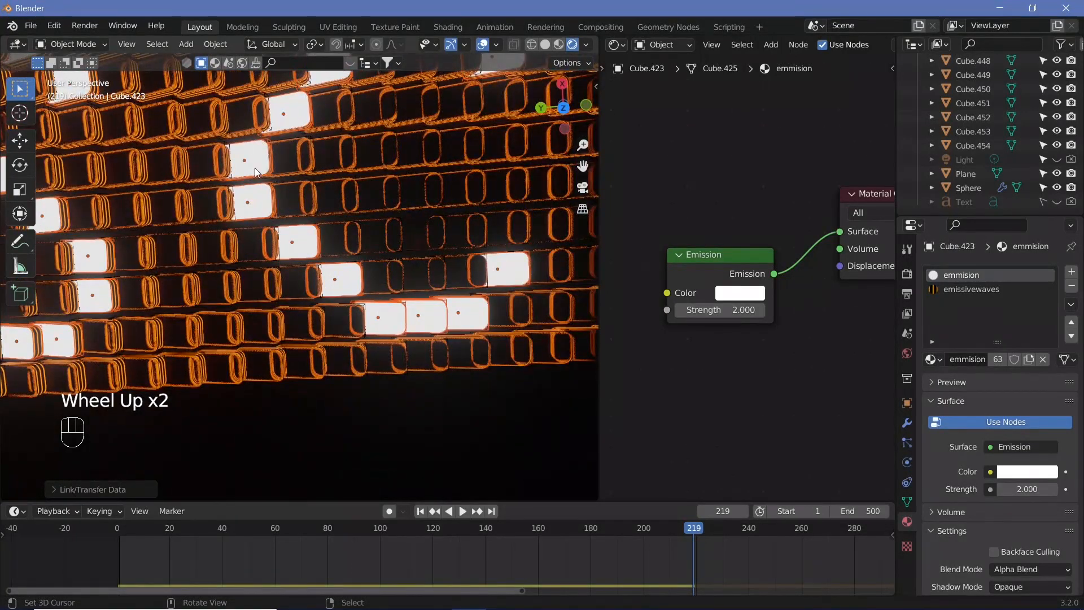
pyautogui.rightClick(267, 198)
pyautogui.keyDown('shift'); pyautogui.rightClick(252, 175); pyautogui.keyUp('shift')
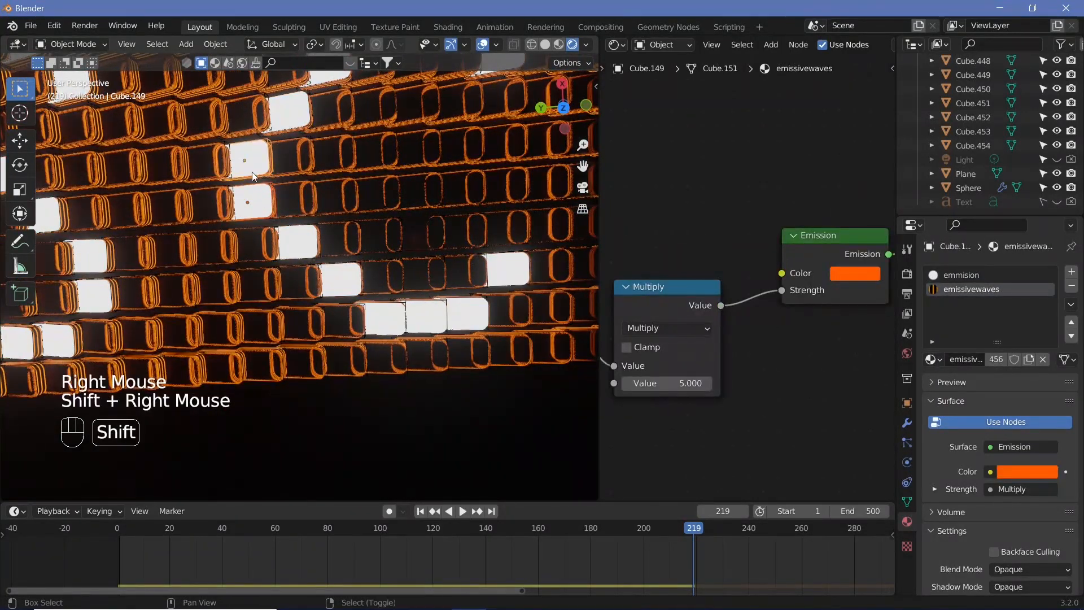
pyautogui.keyDown('shift'); pyautogui.rightClick(212, 212); pyautogui.keyUp('shift')
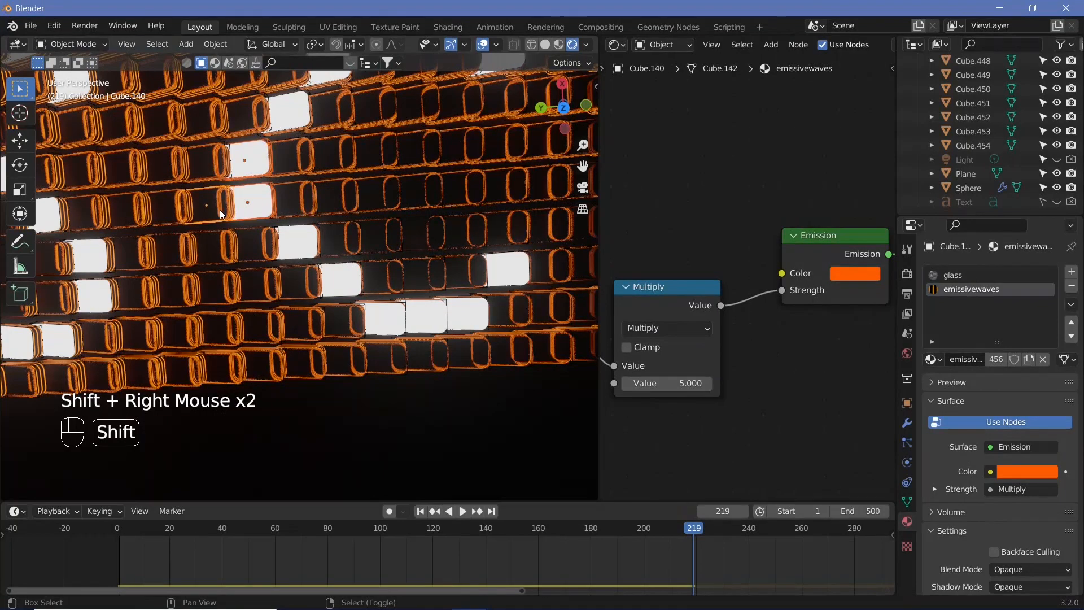
pyautogui.hotkey('ctrl', 'l')
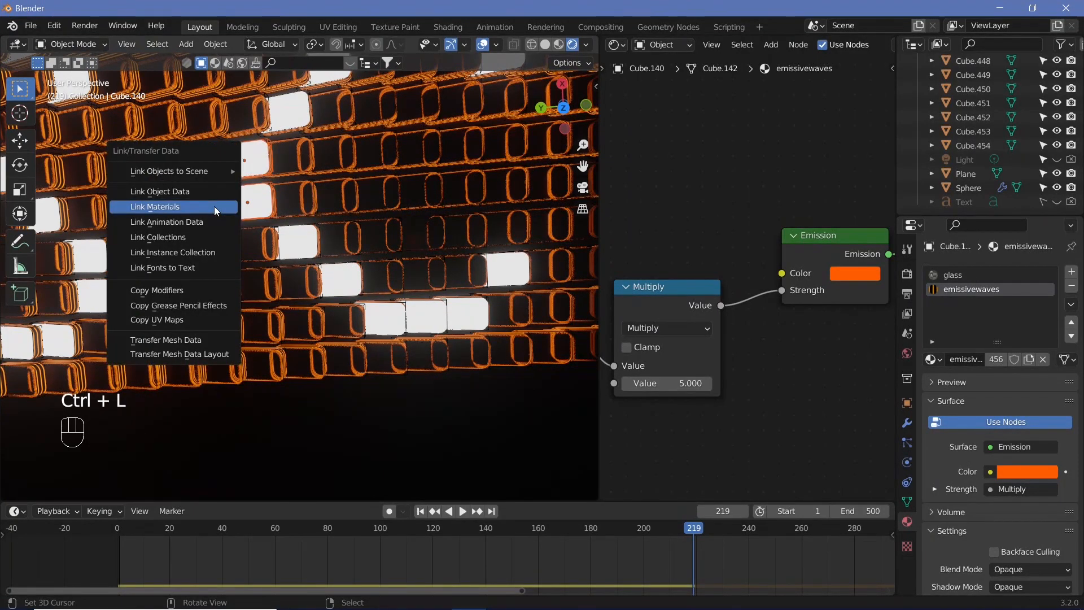
pyautogui.click(214, 206)
# Link the emissivewaves material onto another mistakenly lit domino in the letter F
pyautogui.rightClick(291, 189)
pyautogui.keyDown('shift'); pyautogui.rightClick(305, 240); pyautogui.keyUp('shift')
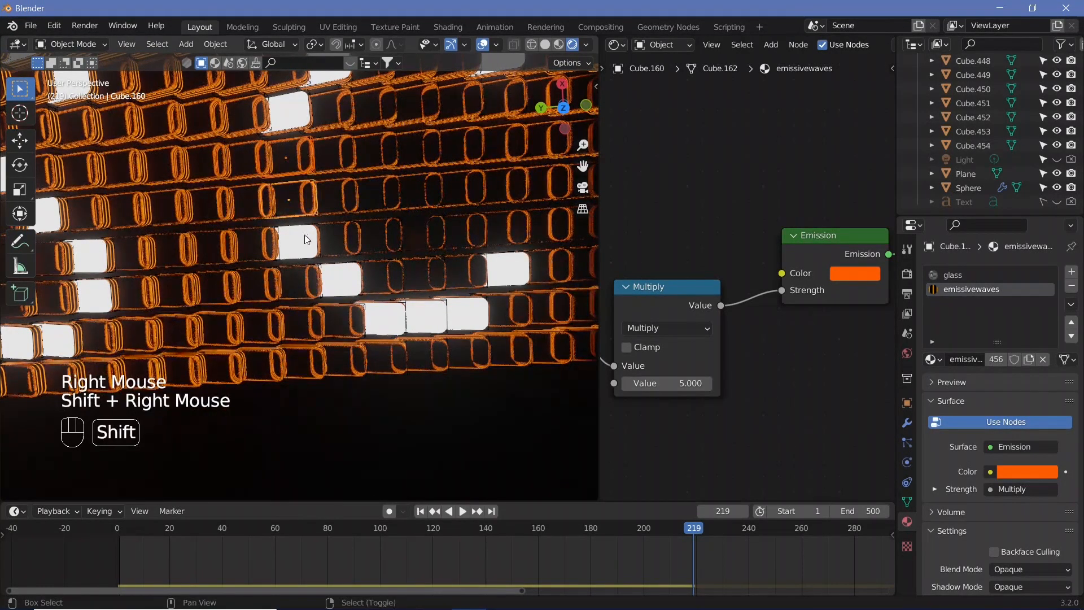
pyautogui.keyDown('shift'); pyautogui.rightClick(306, 238); pyautogui.keyUp('shift')
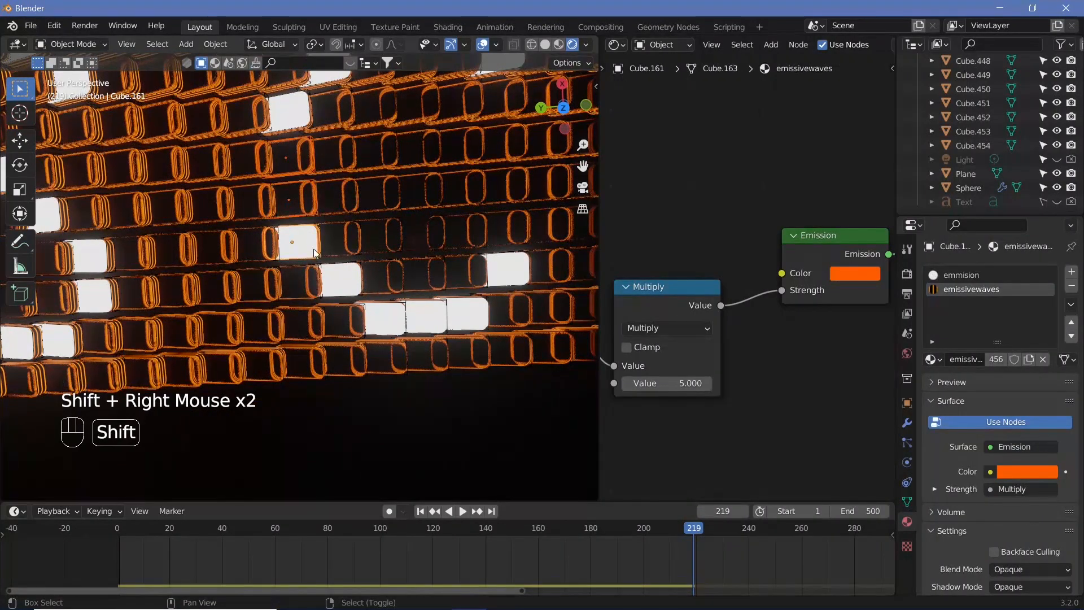
pyautogui.hotkey('ctrl', 'l')
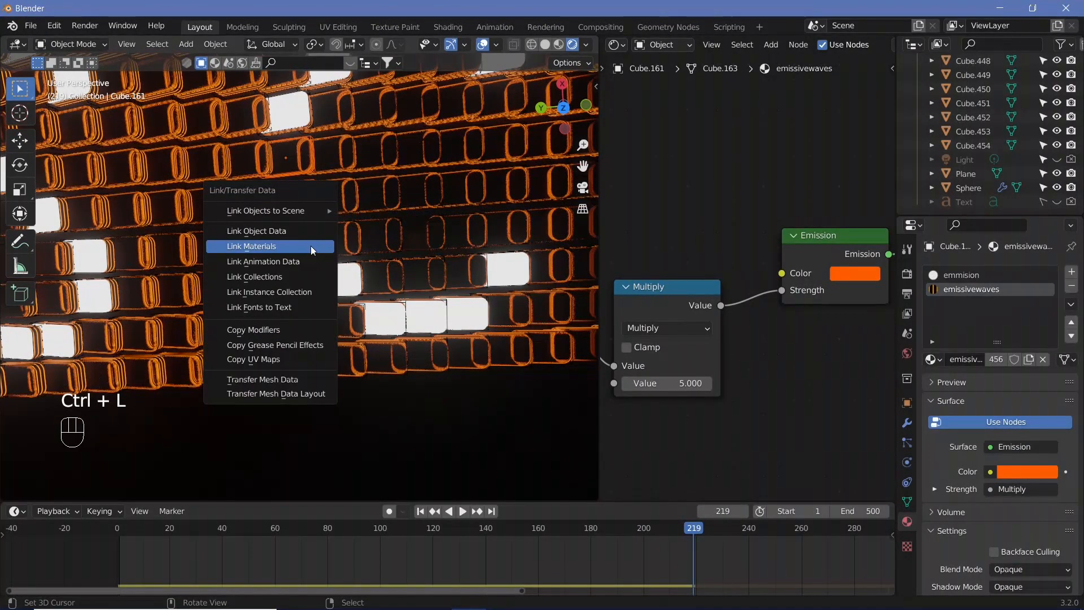
pyautogui.click(310, 245)
pyautogui.scroll(-3, 375, 214)
pyautogui.keyDown('shift'); pyautogui.moveTo(457, 229); pyautogui.dragTo(303, 259, button='middle'); pyautogui.keyUp('shift')
pyautogui.scroll(-2, 417, 214)
pyautogui.scroll(5, 302, 259)
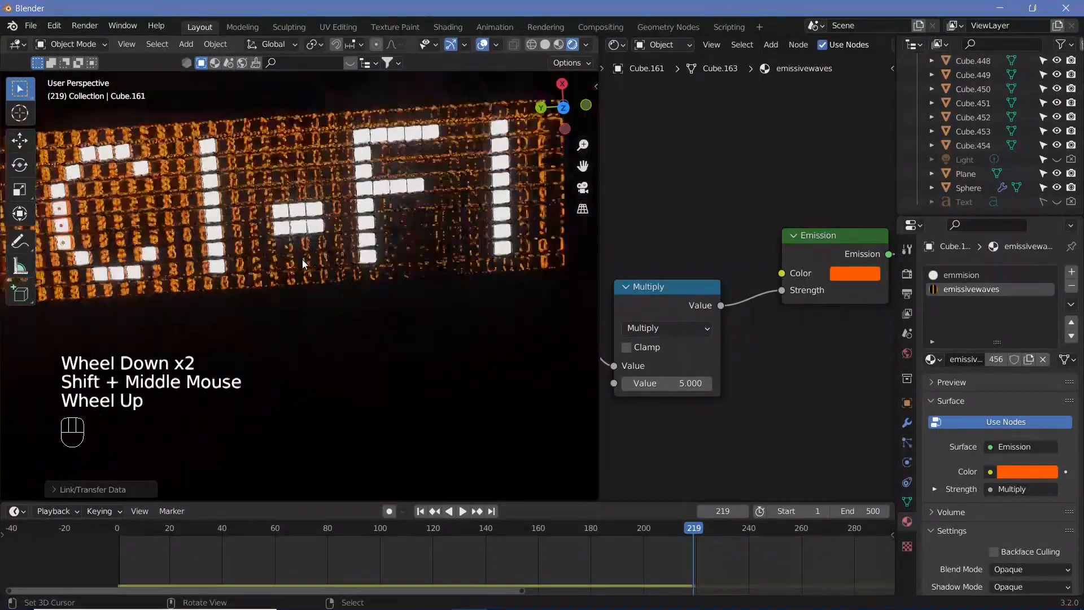
# Link the emissivewaves material from the active domino onto more wrongly lit dominoes in the letter F
pyautogui.rightClick(275, 184)
pyautogui.keyDown('shift'); pyautogui.rightClick(299, 176); pyautogui.keyUp('shift')
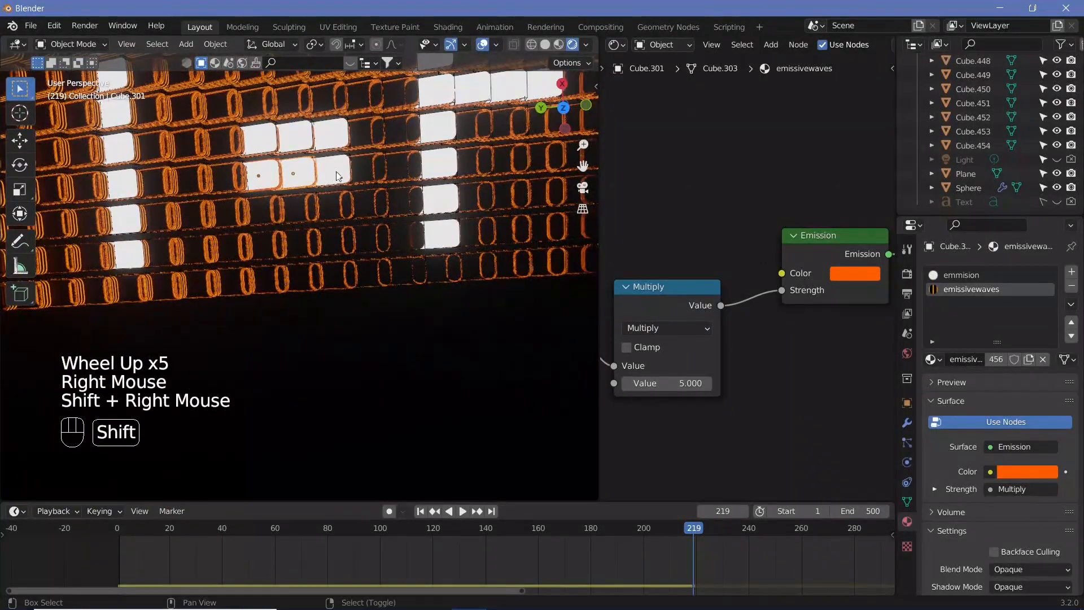
pyautogui.keyDown('shift'); pyautogui.rightClick(331, 203); pyautogui.keyUp('shift')
pyautogui.hotkey('ctrl', 'l')
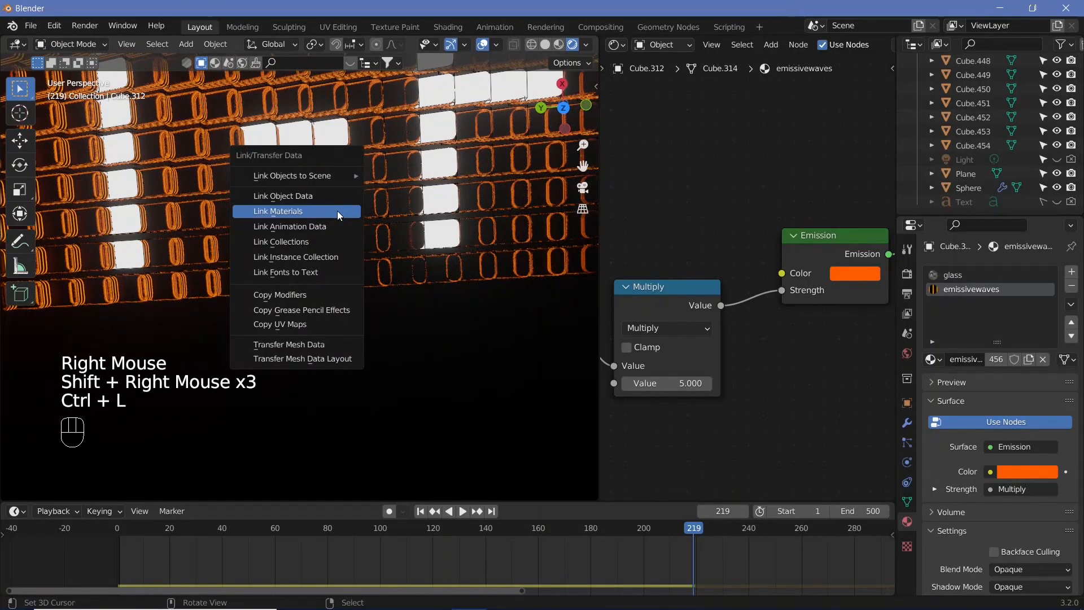
pyautogui.click(337, 211)
# Select a domino and open the scene's Rigid Body World cache settings
pyautogui.scroll(-2, 337, 212)
pyautogui.keyDown('shift'); pyautogui.moveTo(339, 214); pyautogui.dragTo(364, 223, button='middle'); pyautogui.keyUp('shift')
pyautogui.rightClick(346, 252)
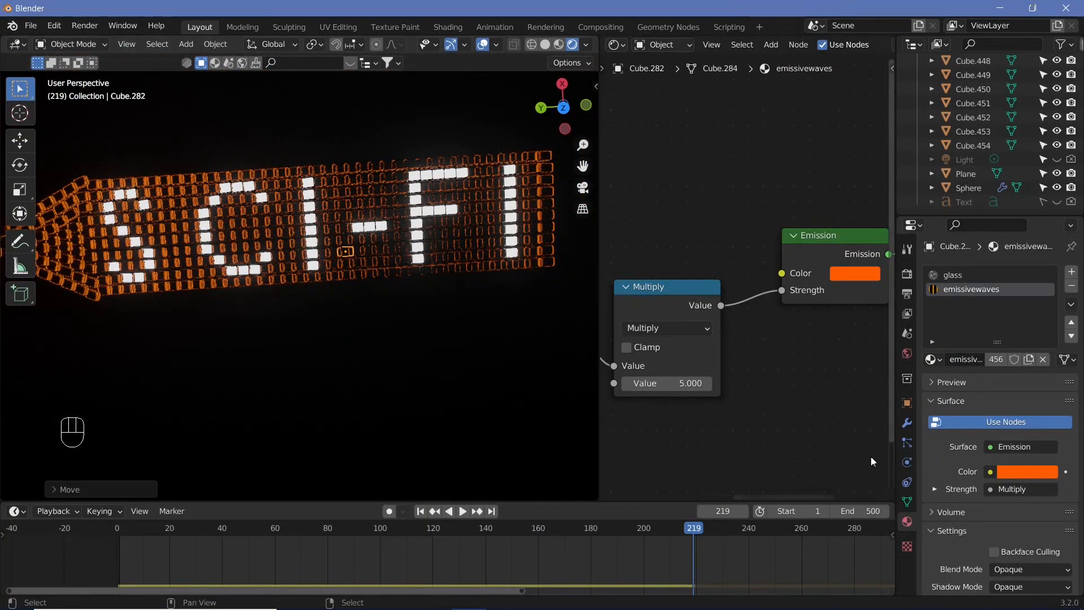
pyautogui.click(907, 334)
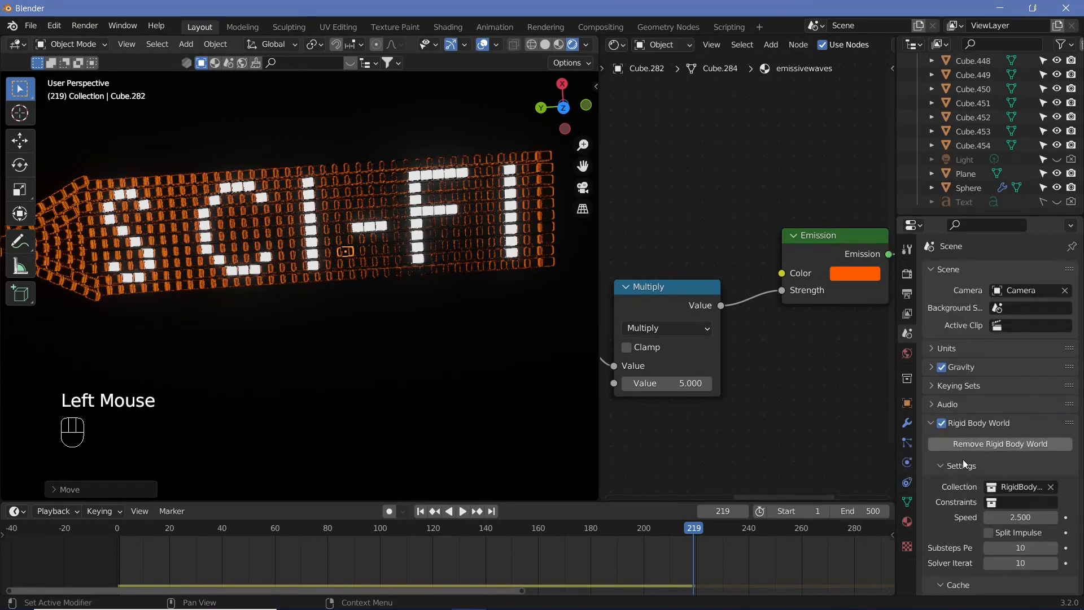
pyautogui.scroll(-3, 940, 475)
pyautogui.scroll(-3, 950, 500)
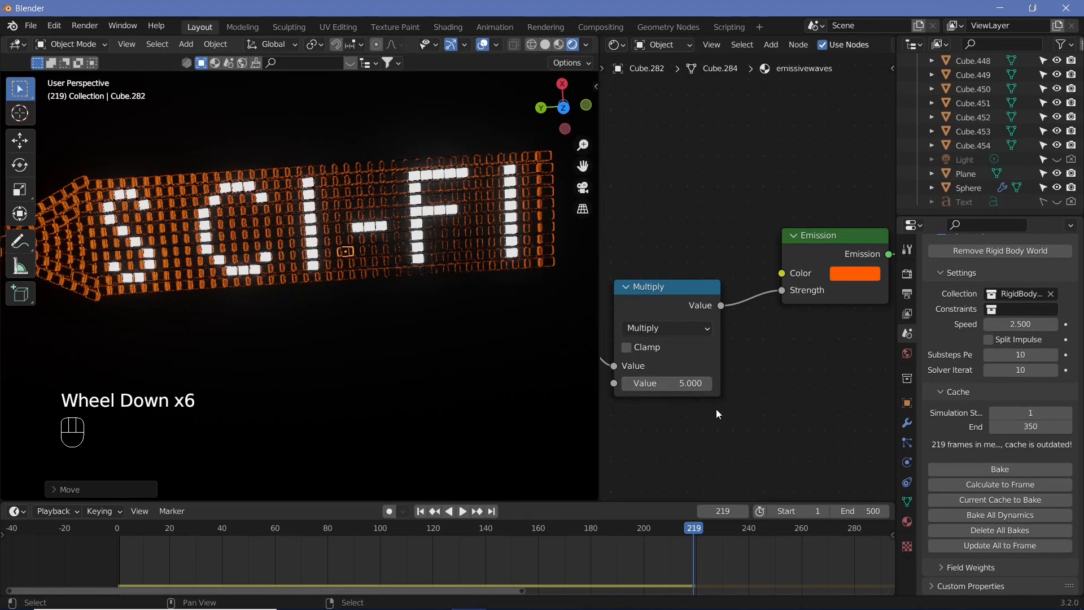
# Save the file as Dominoes_tutorial_1.blend in the V62_Dominoes folder
pyautogui.press('ctrl')
pyautogui.hotkey('ctrl', 's')
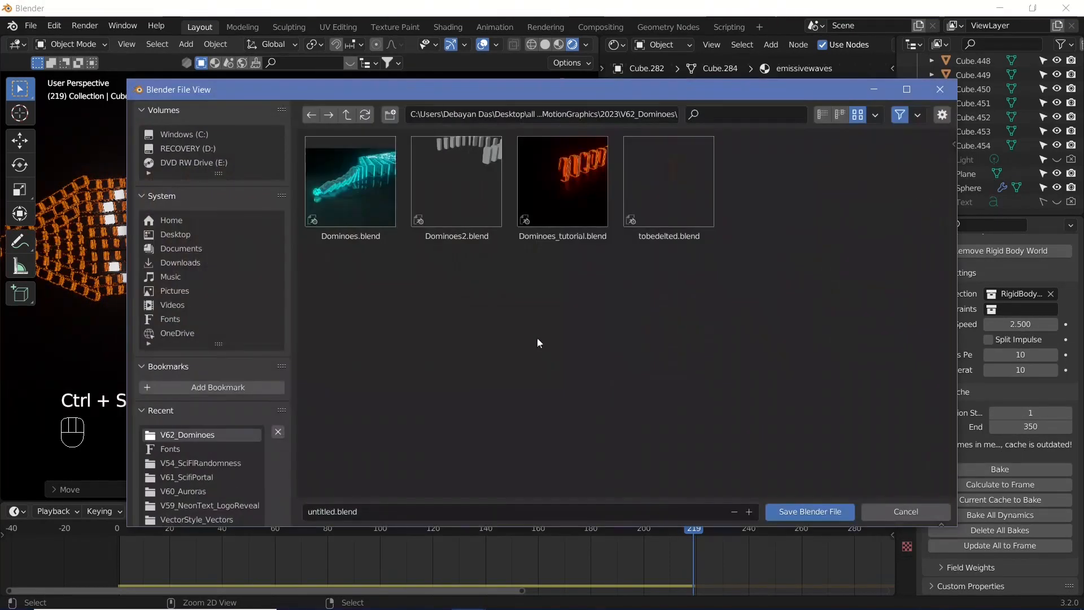
pyautogui.click(572, 239)
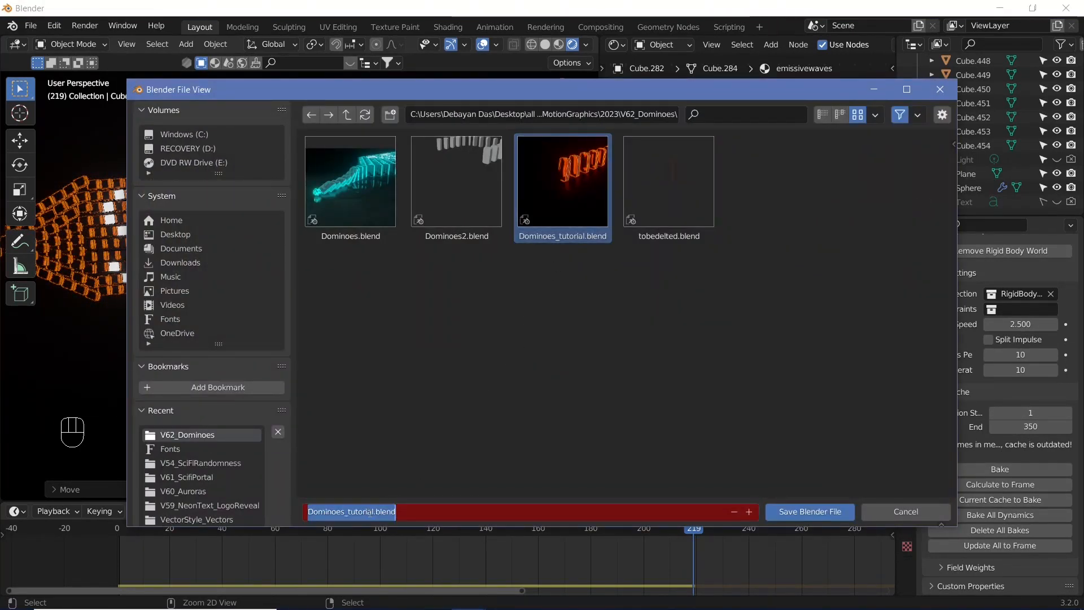
pyautogui.click(371, 512)
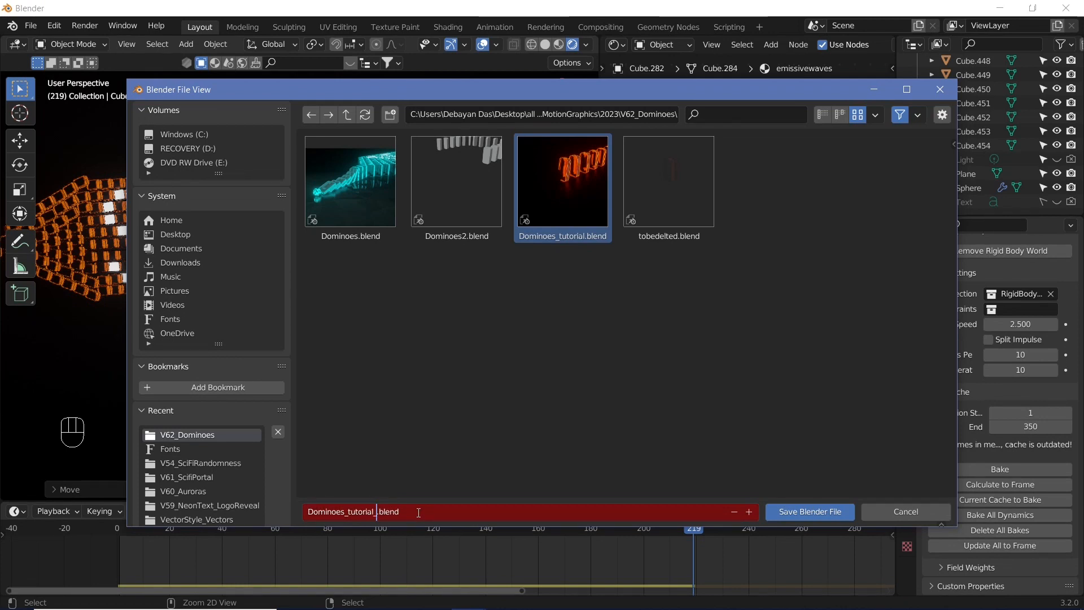
pyautogui.click(784, 513)
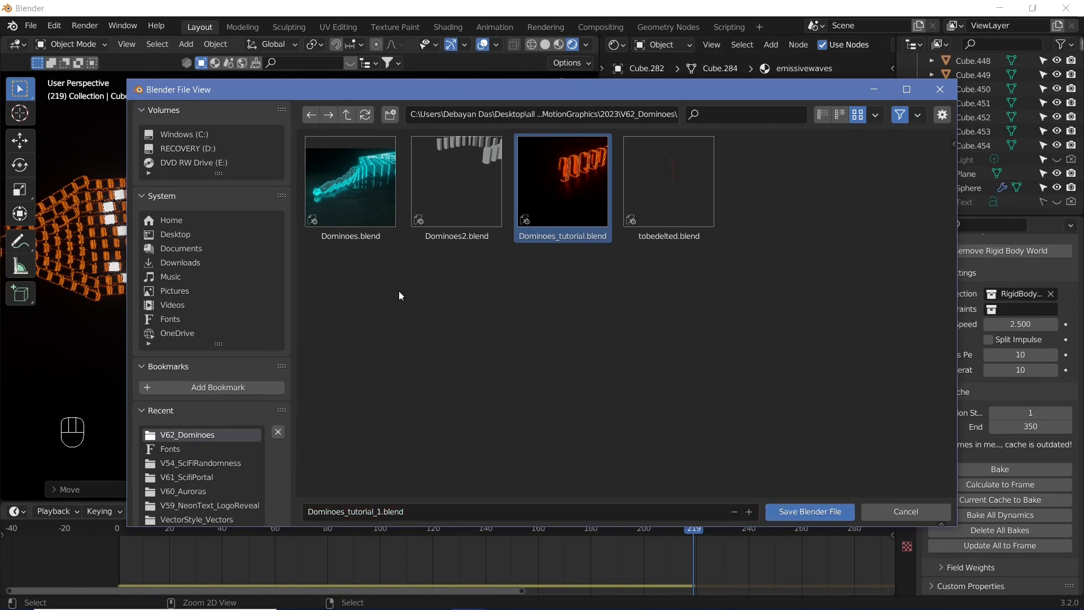
pyautogui.click(816, 514)
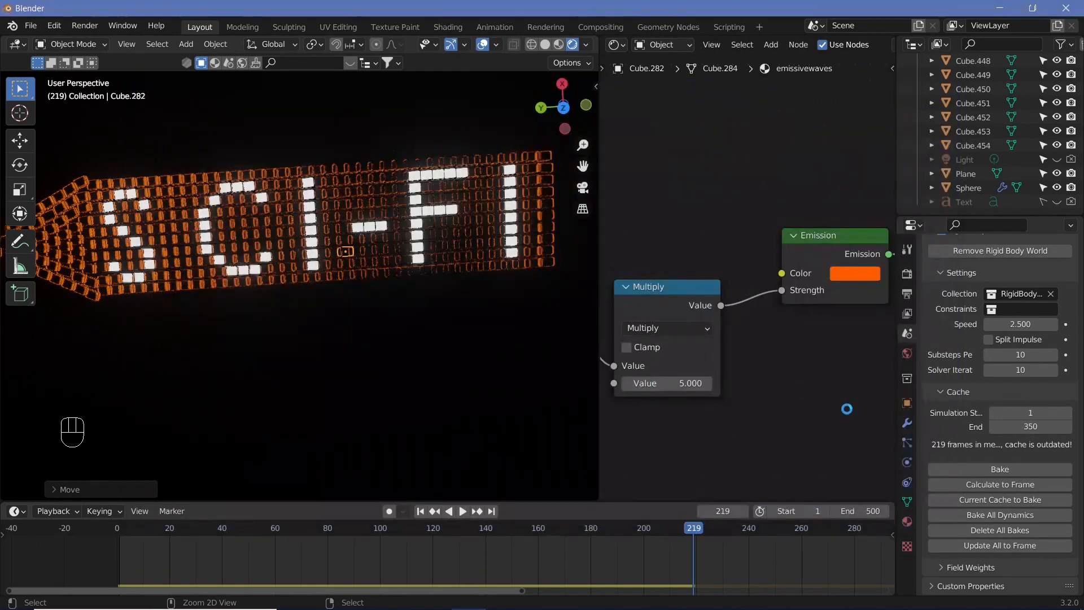
# Bake the rigid body simulation cache and scrub through the timeline
pyautogui.click(946, 466)
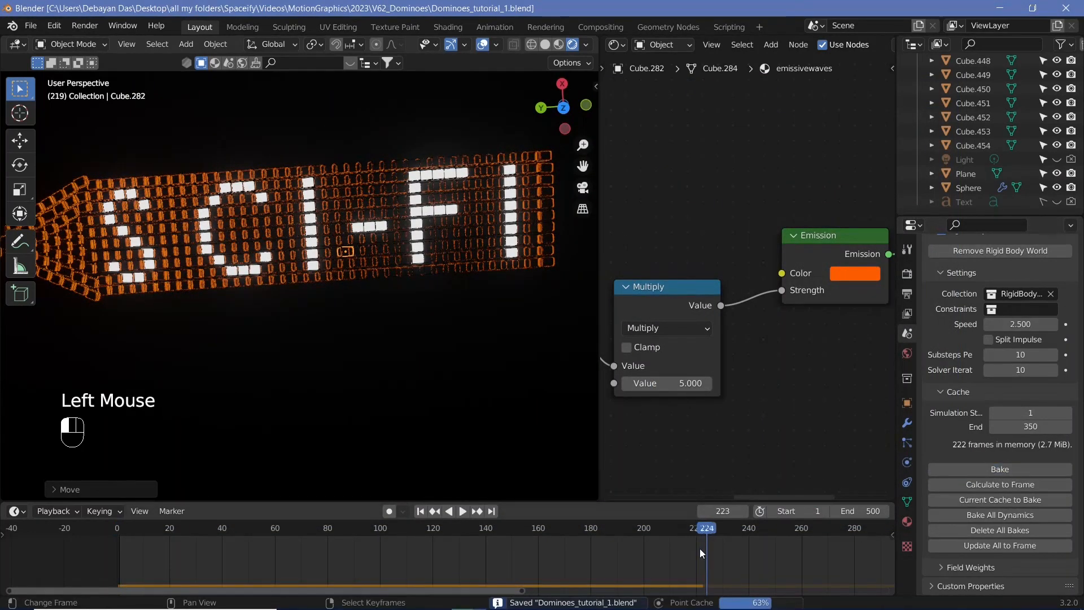
pyautogui.scroll(-4, 734, 547)
pyautogui.moveTo(741, 547); pyautogui.dragTo(347, 593, button='middle')
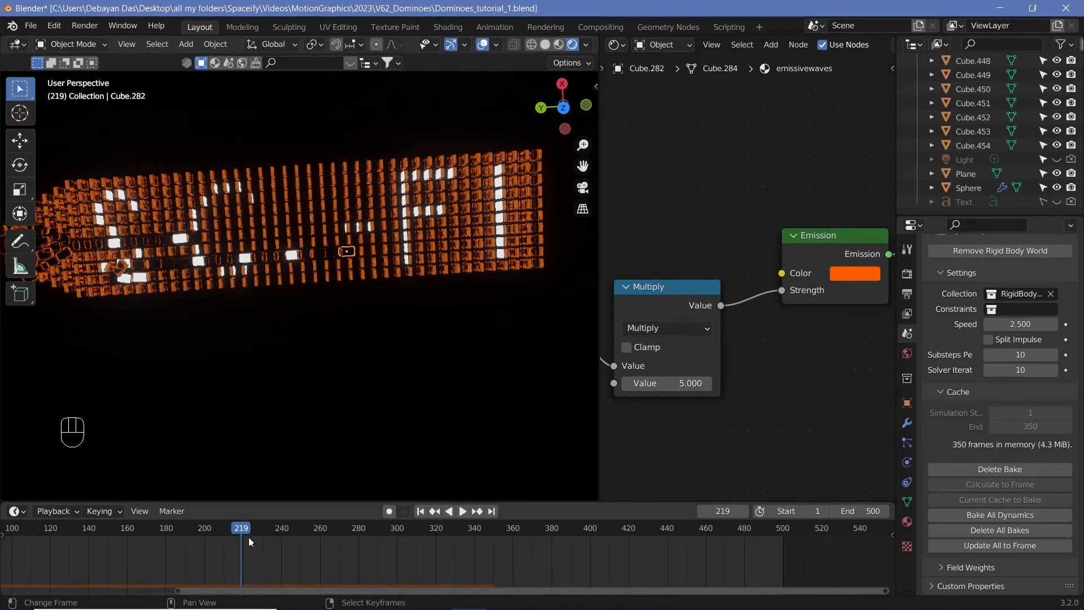
pyautogui.moveTo(248, 538); pyautogui.dragTo(137, 565)
# Play back the domino simulation from a wider view and return to frame 0
pyautogui.scroll(-2, 378, 301)
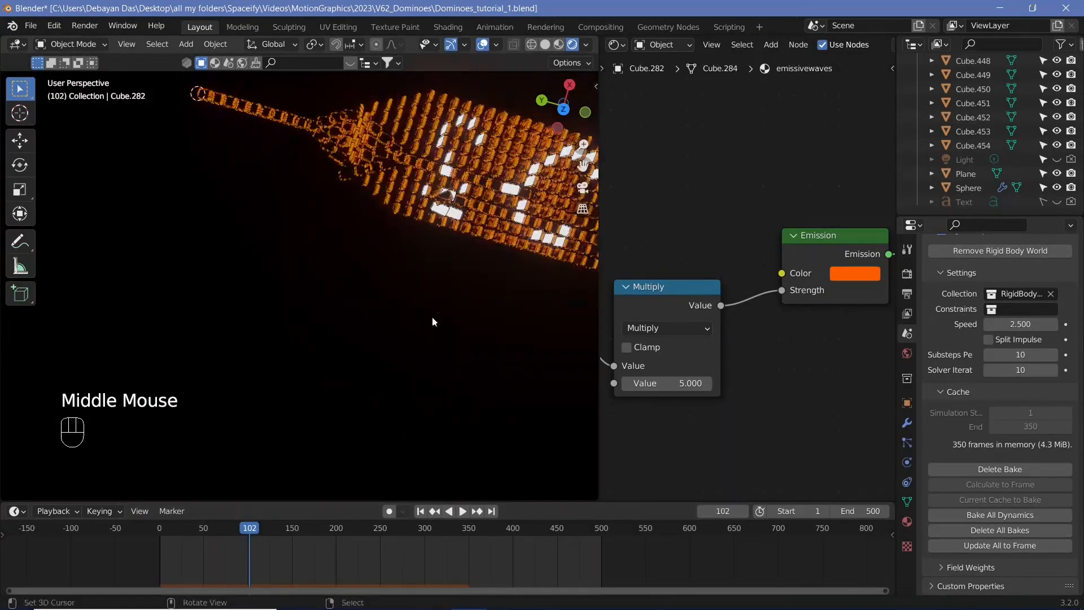
pyautogui.keyDown('shift'); pyautogui.moveTo(432, 317); pyautogui.dragTo(297, 216, button='middle'); pyautogui.keyUp('shift')
pyautogui.scroll(3, 301, 198)
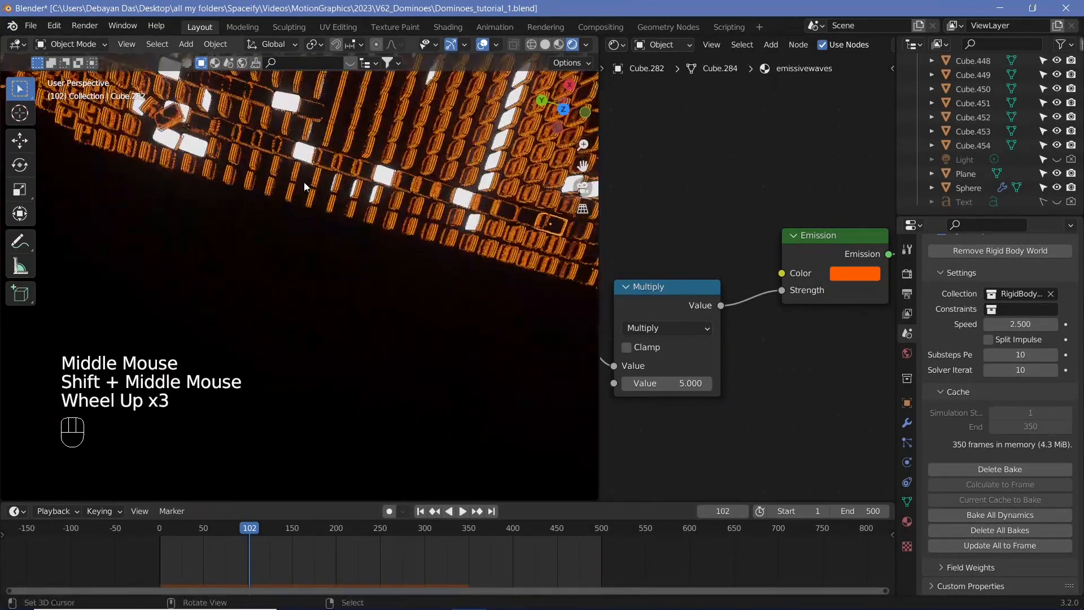
pyautogui.moveTo(314, 110); pyautogui.dragTo(350, 452, button='middle')
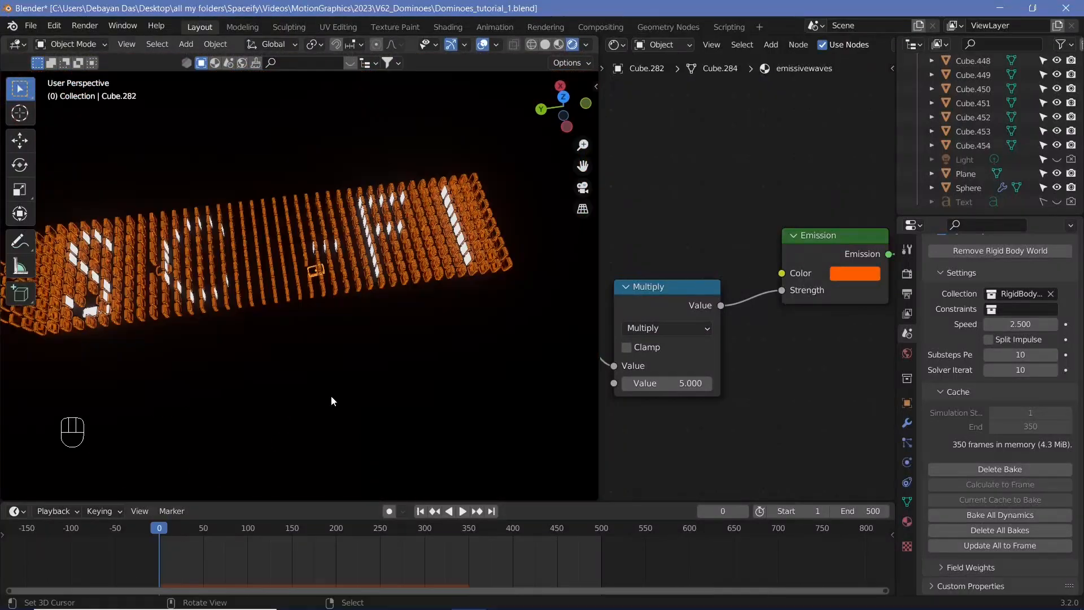
pyautogui.hotkey('shift', 'space')
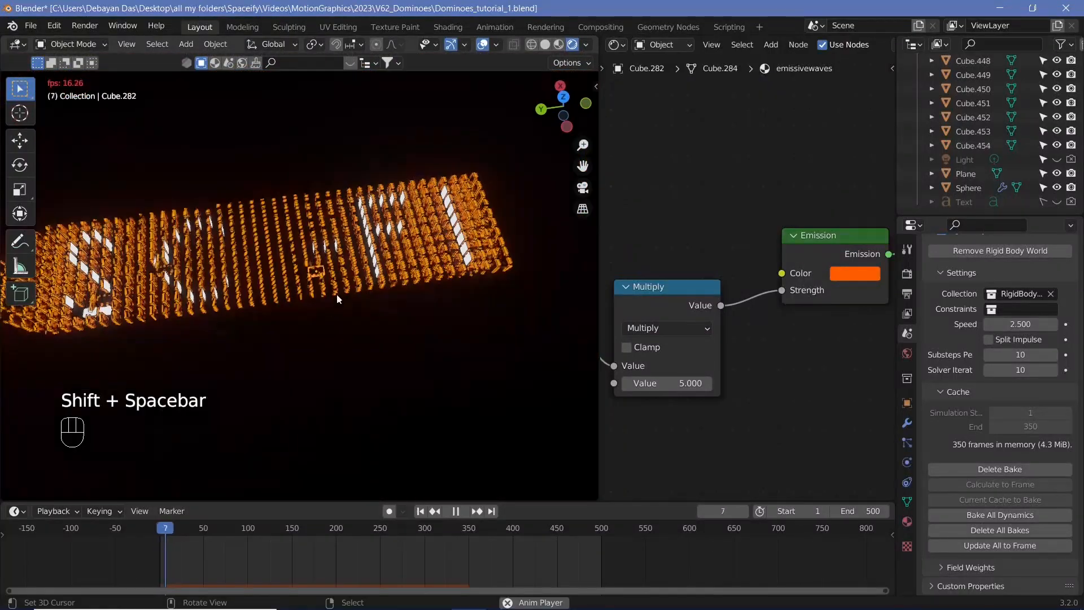
pyautogui.hotkey('shift', 'space')
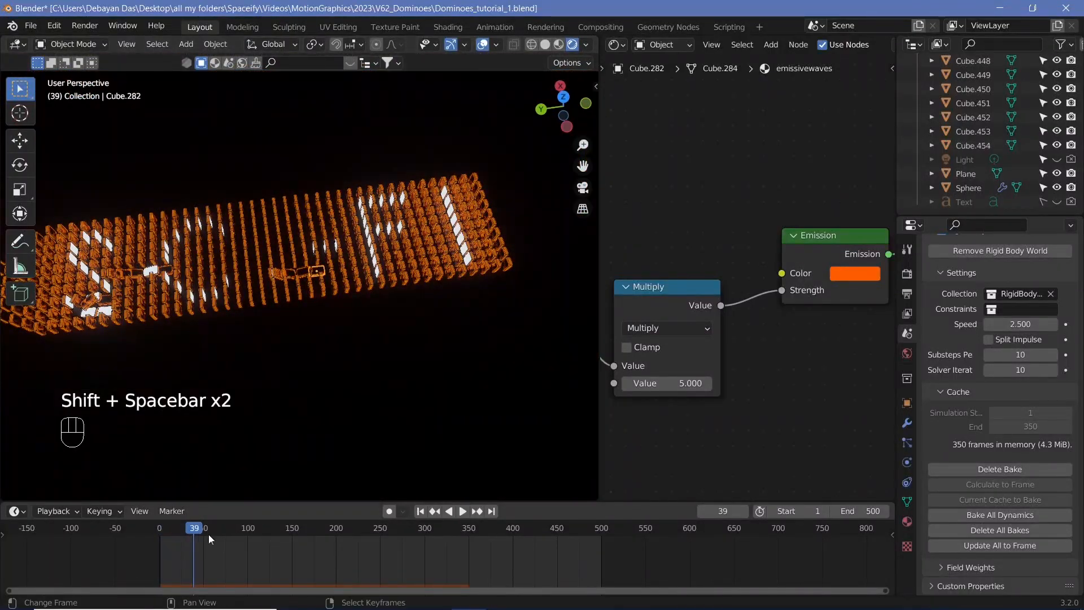
pyautogui.moveTo(184, 529); pyautogui.dragTo(161, 536)
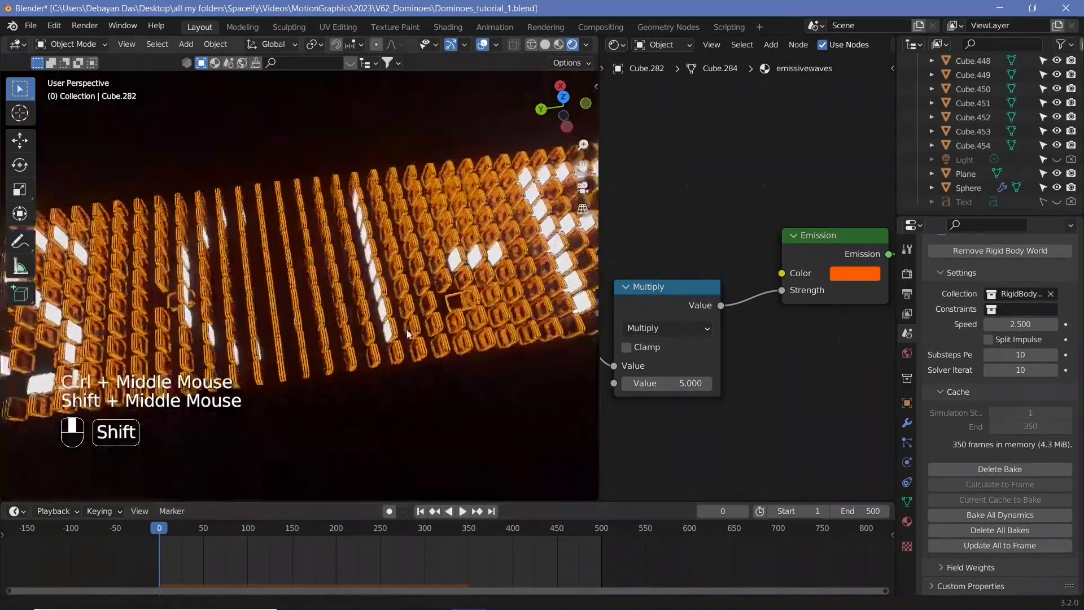
# Select the stray fallen glowing dominoes among the rows and delete them
pyautogui.keyDown('shift'); pyautogui.moveTo(407, 330); pyautogui.dragTo(367, 310, button='middle'); pyautogui.keyUp('shift')
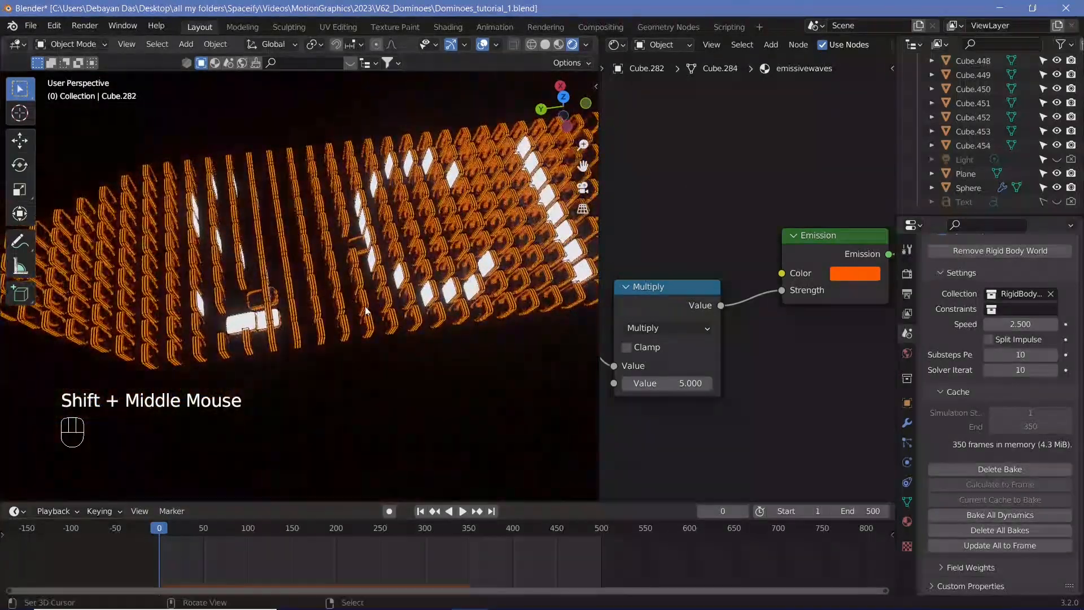
pyautogui.scroll(2, 275, 307)
pyautogui.moveTo(274, 307); pyautogui.dragTo(254, 361, button='middle')
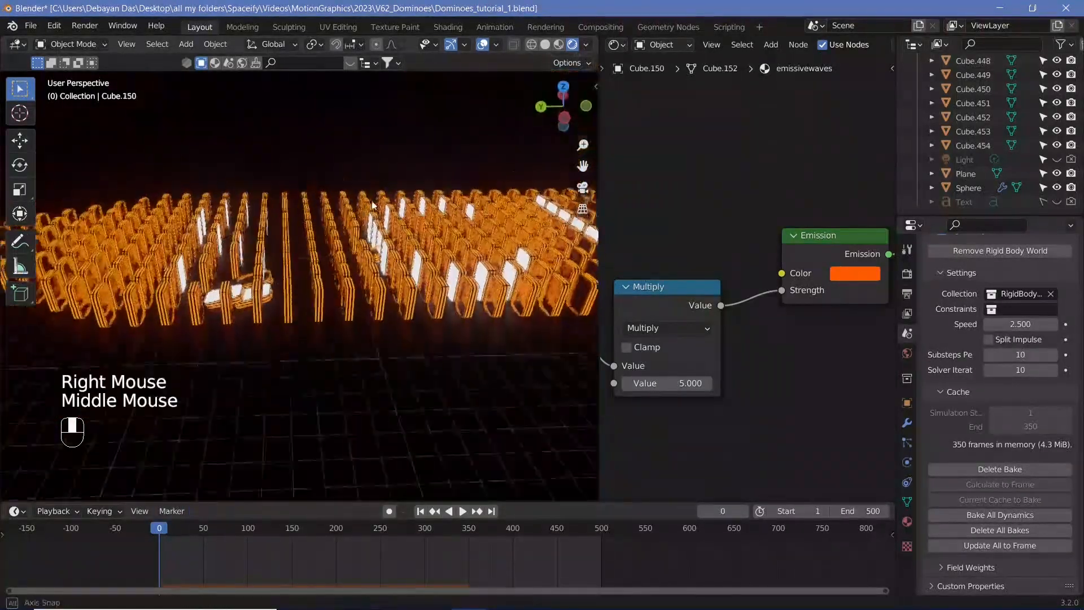
pyautogui.moveTo(371, 201); pyautogui.dragTo(372, 237, button='middle')
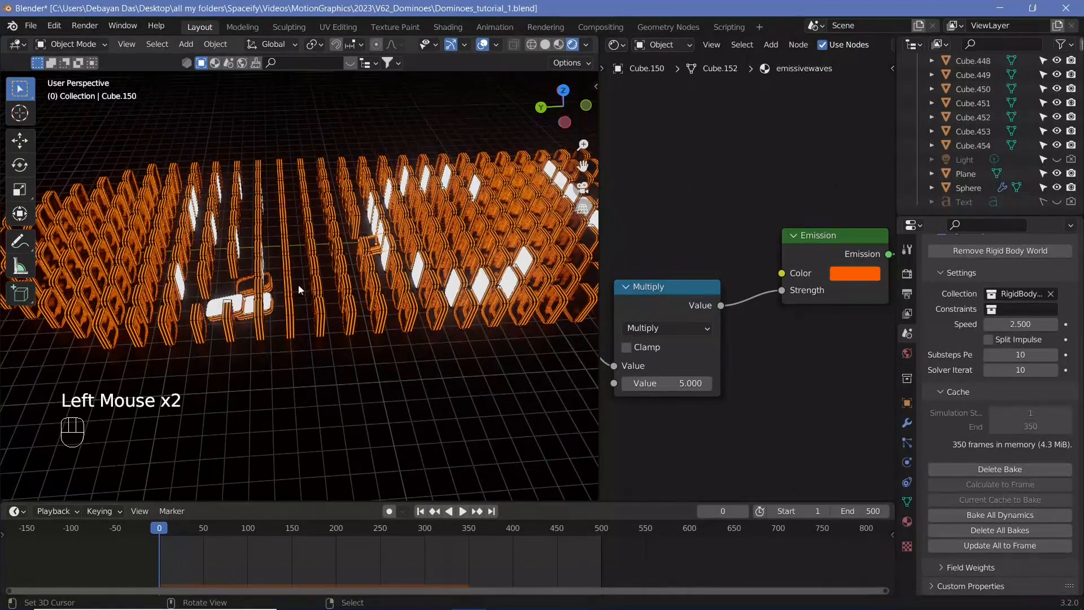
pyautogui.moveTo(300, 289); pyautogui.dragTo(232, 325, button='middle')
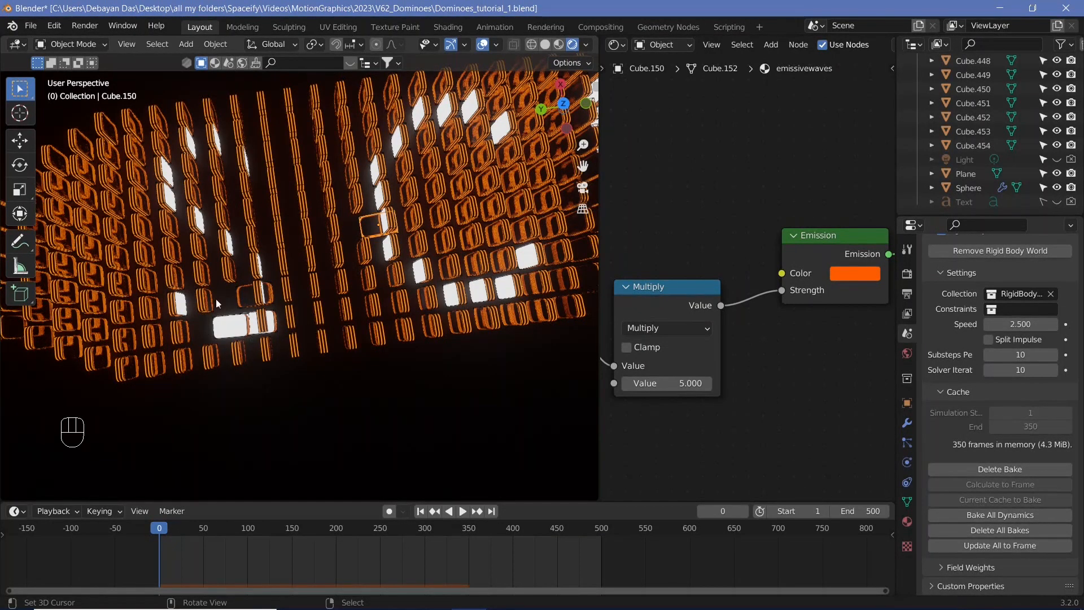
pyautogui.rightClick(242, 327)
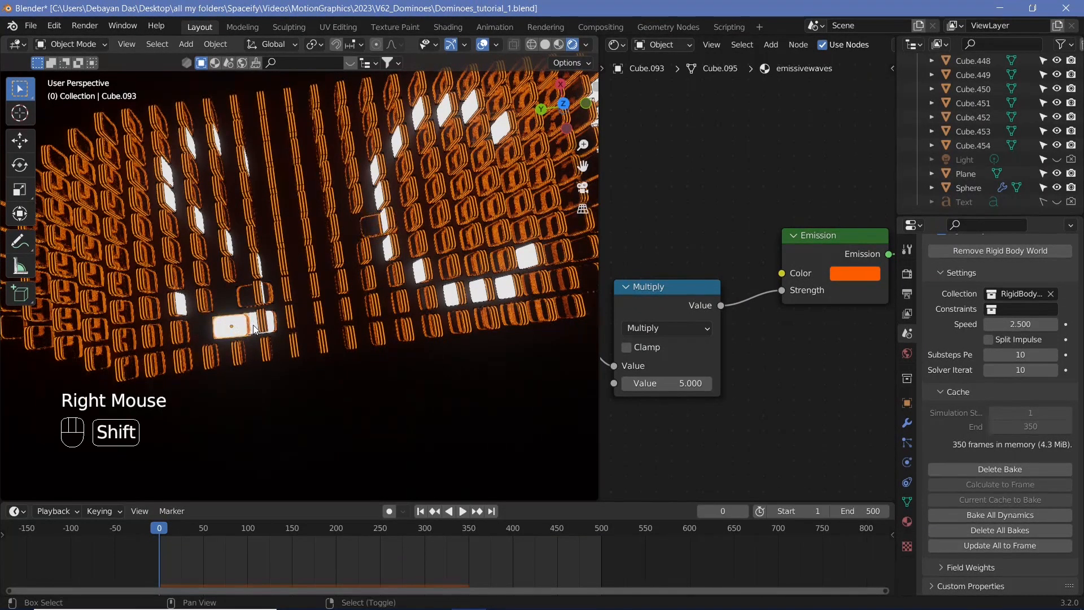
pyautogui.keyDown('shift'); pyautogui.rightClick(257, 328); pyautogui.keyUp('shift')
pyautogui.keyDown('shift'); pyautogui.rightClick(245, 296); pyautogui.keyUp('shift')
pyautogui.keyDown('shift'); pyautogui.rightClick(366, 233); pyautogui.keyUp('shift')
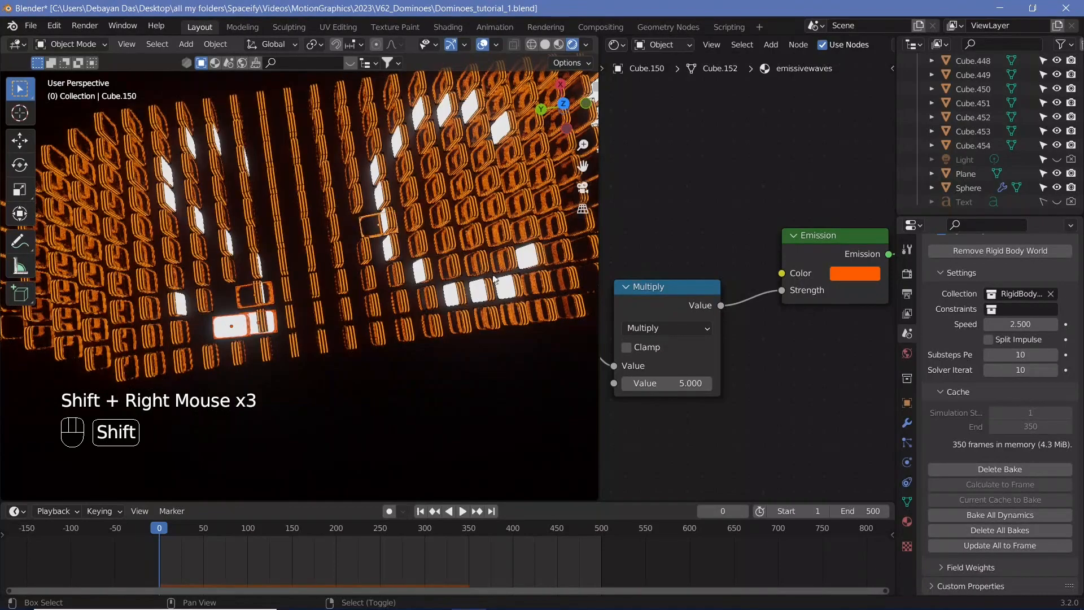
pyautogui.keyDown('shift'); pyautogui.moveTo(449, 263); pyautogui.dragTo(123, 298, button='middle'); pyautogui.keyUp('shift')
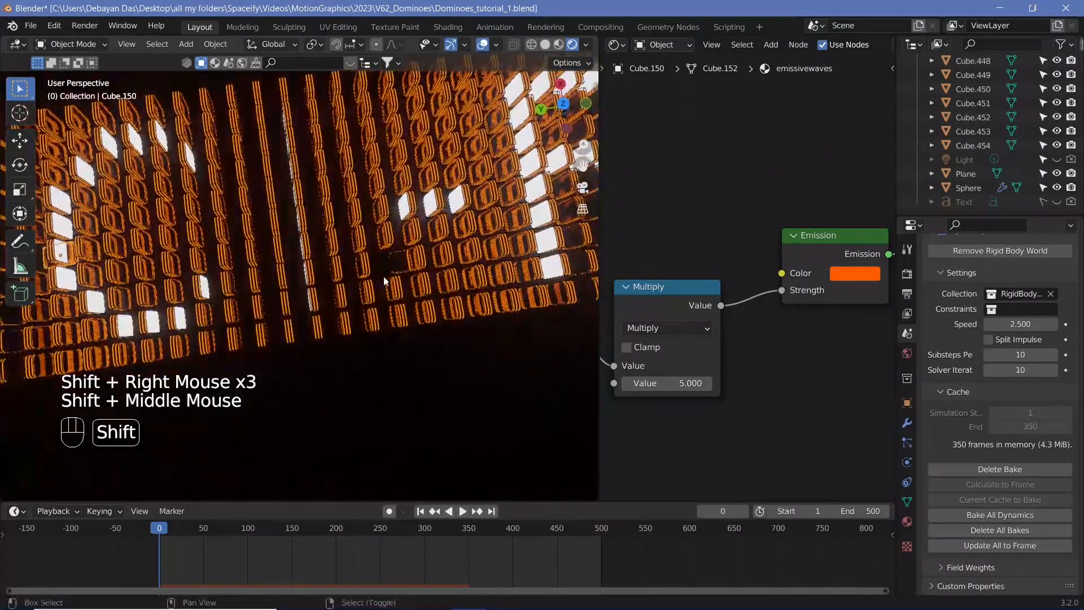
pyautogui.keyDown('shift'); pyautogui.rightClick(396, 261); pyautogui.keyUp('shift')
pyautogui.keyDown('shift'); pyautogui.moveTo(339, 353); pyautogui.dragTo(592, 290, button='middle'); pyautogui.keyUp('shift')
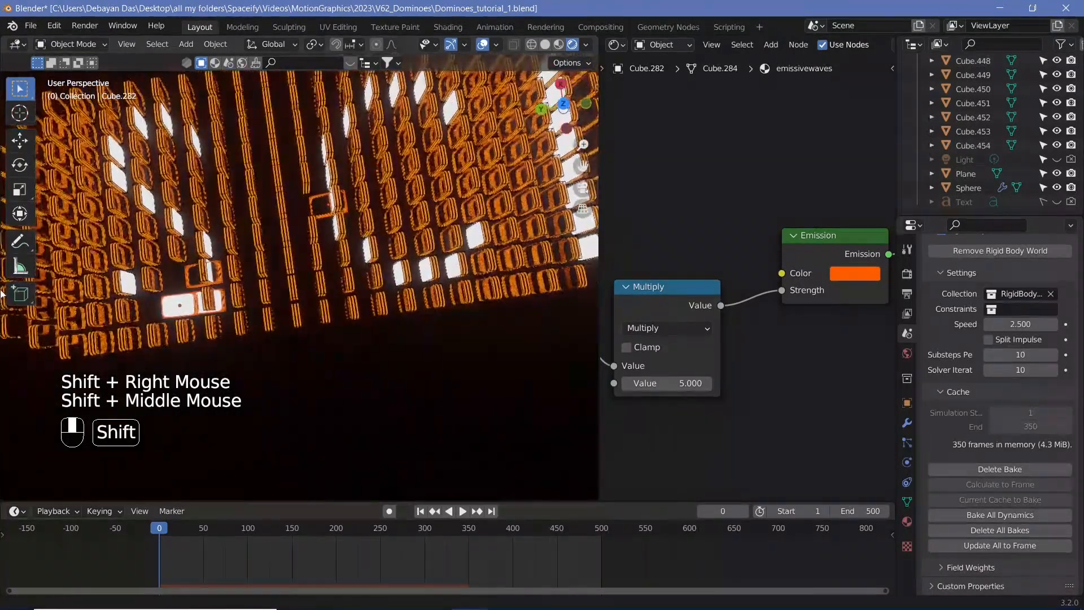
pyautogui.press('x')
pyautogui.click(246, 316)
# Duplicate a domino 1.5 m along Y, then repeat the duplication once more to fill the gap
pyautogui.keyDown('shift'); pyautogui.rightClick(223, 303); pyautogui.keyUp('shift')
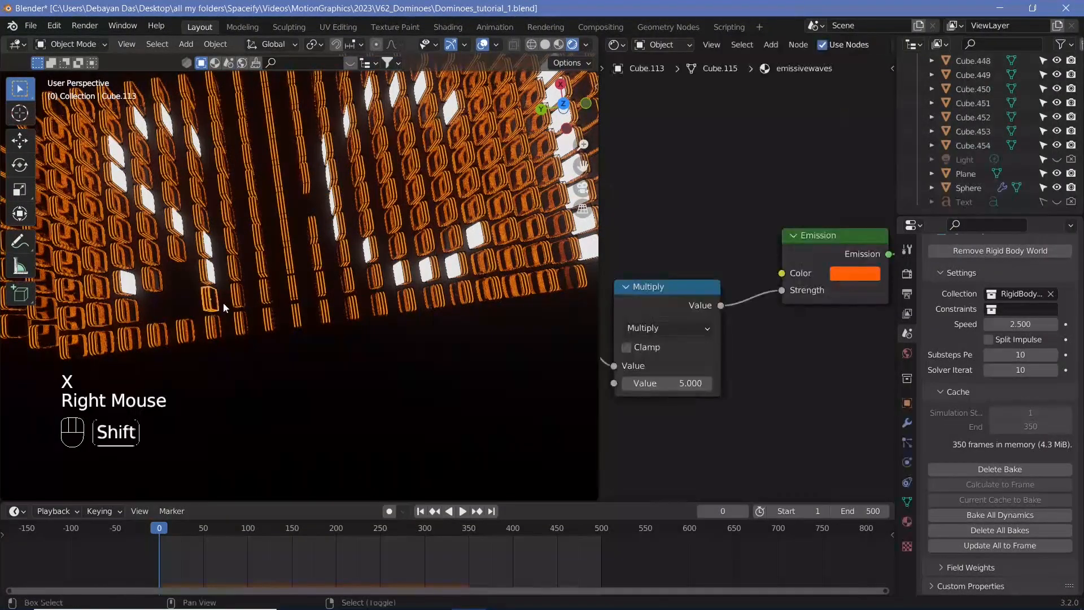
pyautogui.keyDown('shift'); pyautogui.moveTo(223, 303); pyautogui.dragTo(288, 310, button='middle'); pyautogui.keyUp('shift')
pyautogui.hotkey('shift', 'd')
pyautogui.write('y')
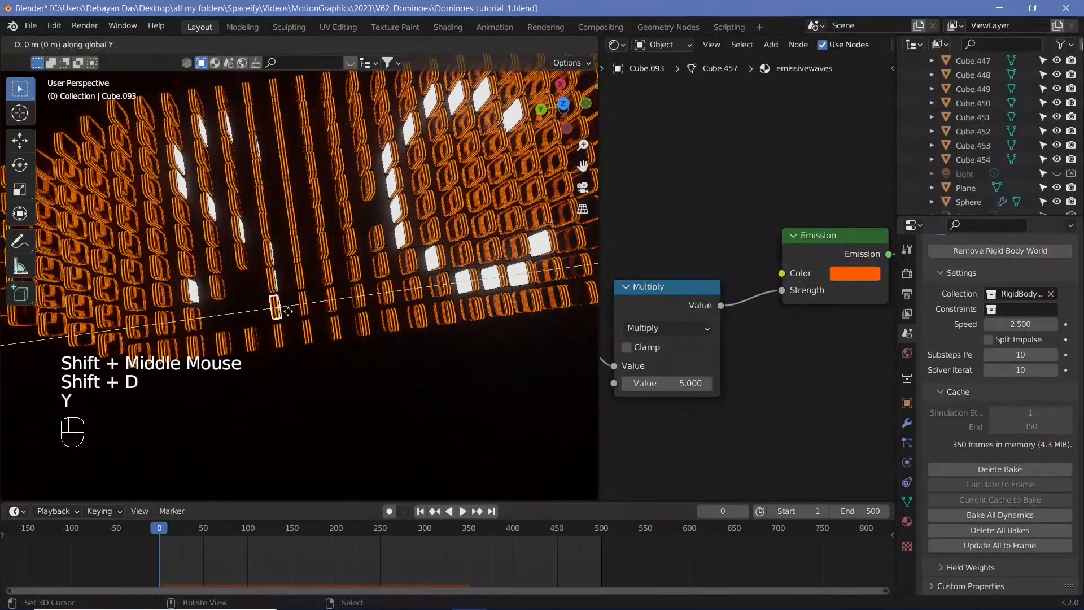
pyautogui.write('1.5')
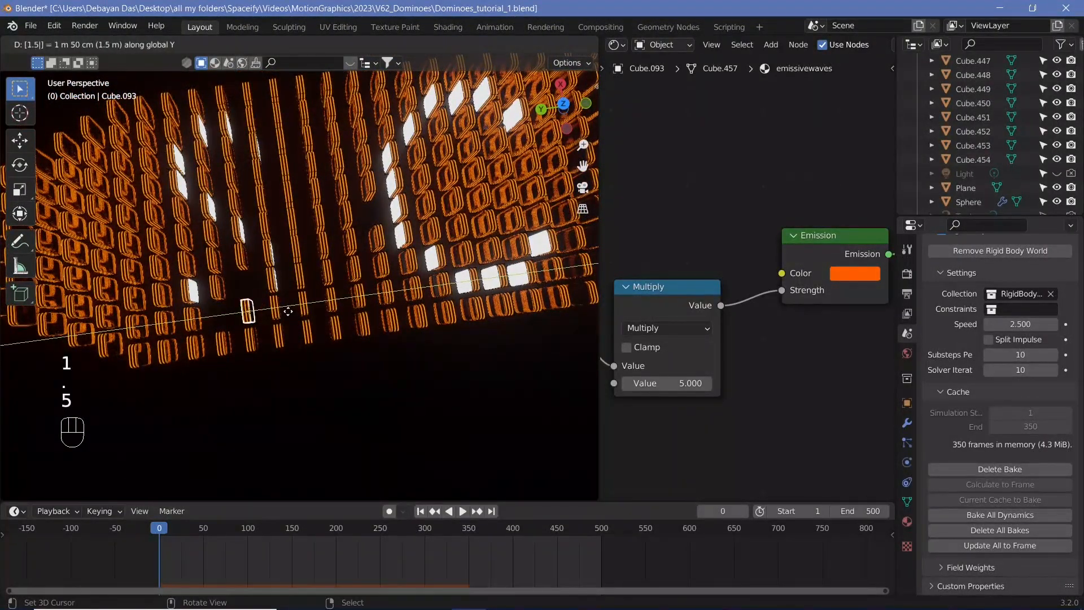
pyautogui.press('Return')
pyautogui.hotkey('shift', 'r')
# Duplicate another domino 1.5 m along Y to fill the next gap
pyautogui.rightClick(300, 279)
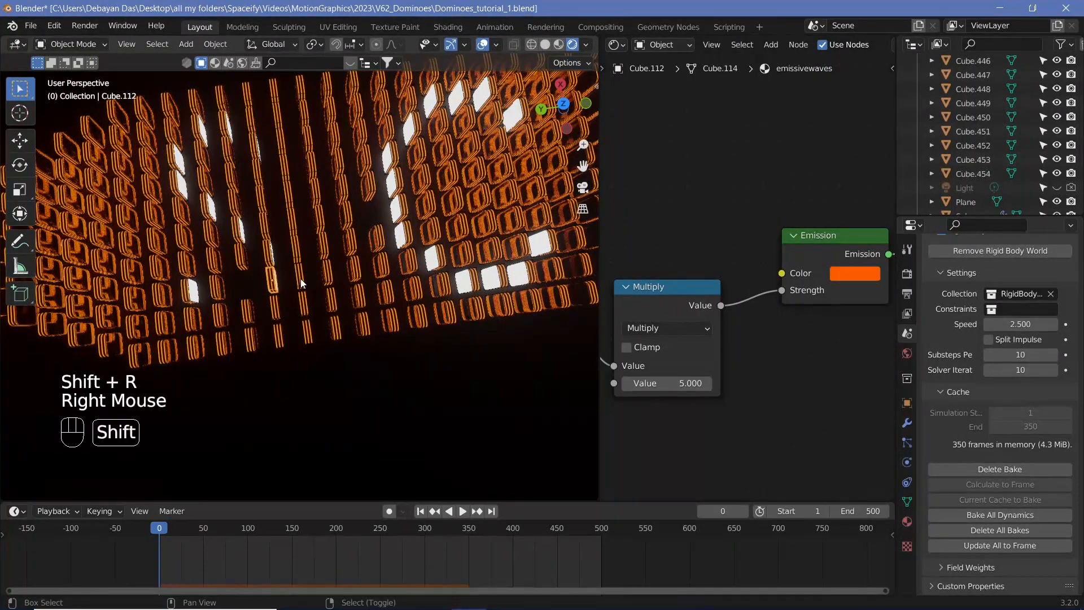
pyautogui.hotkey('shift', 'd')
pyautogui.write('y1.3')
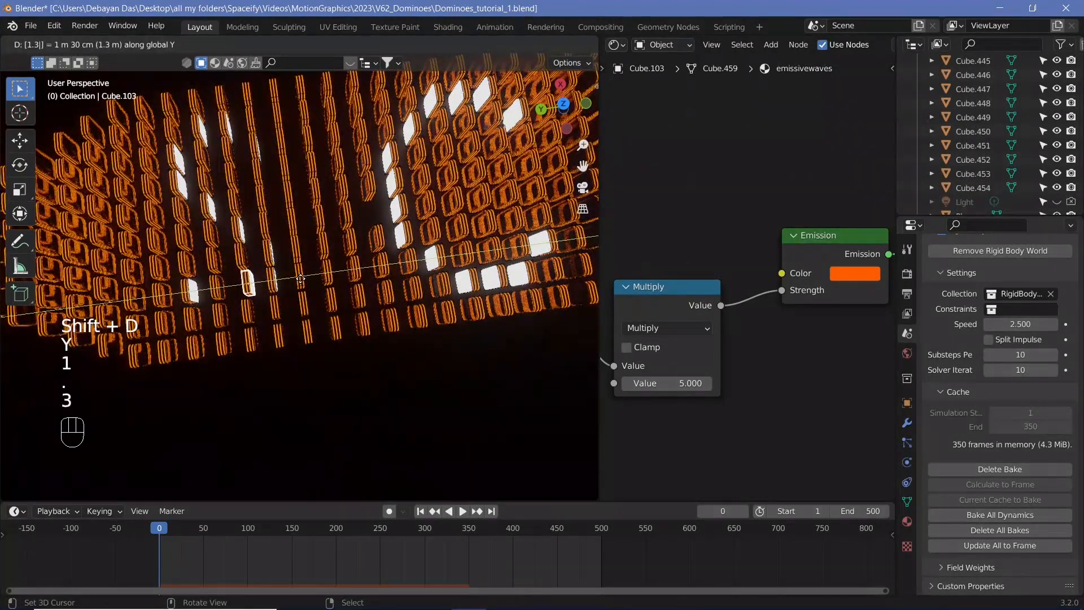
pyautogui.press('BackSpace')
pyautogui.write('5')
pyautogui.press('Return')
# Link the neighbouring domino's material onto two of the duplicated dominoes
pyautogui.rightClick(214, 314)
pyautogui.keyDown('shift'); pyautogui.rightClick(248, 313); pyautogui.keyUp('shift')
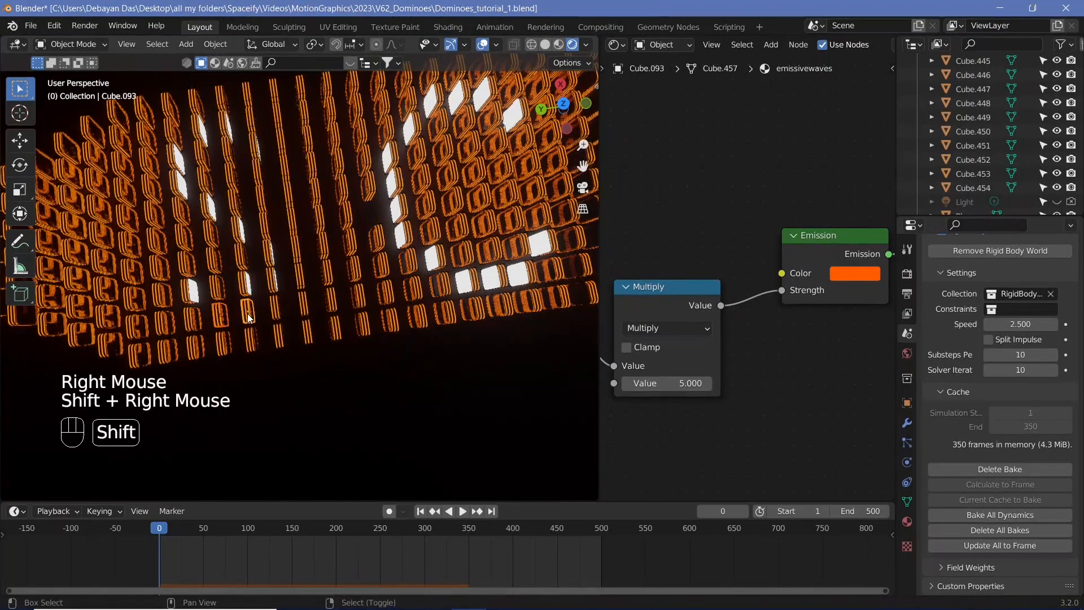
pyautogui.keyDown('shift'); pyautogui.rightClick(190, 293); pyautogui.keyUp('shift')
pyautogui.hotkey('ctrl', 'l')
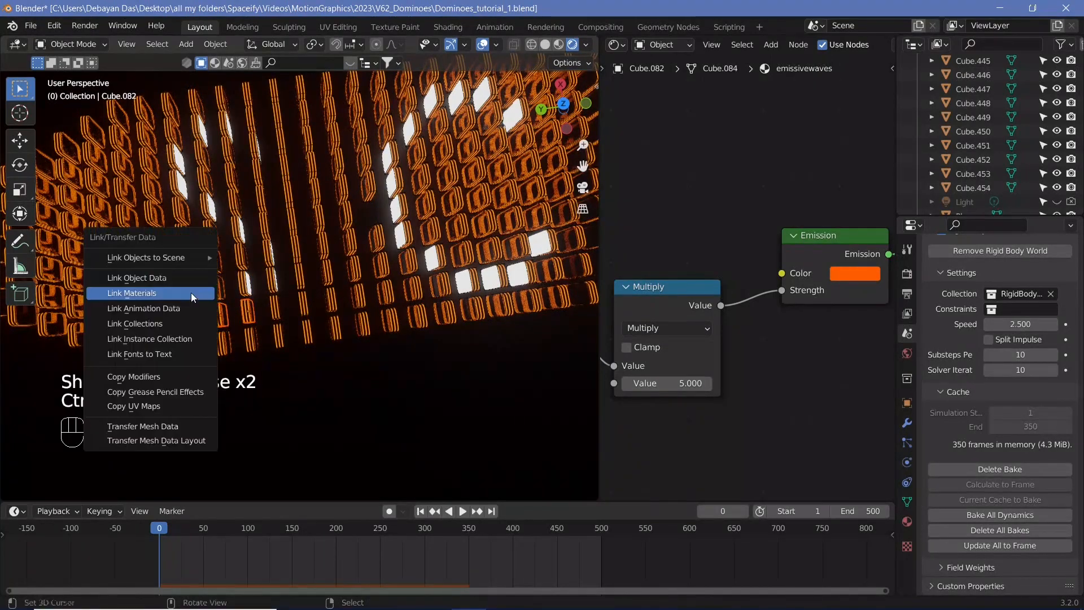
pyautogui.click(191, 290)
# Link the neighbouring domino's material onto another duplicated domino
pyautogui.rightClick(247, 284)
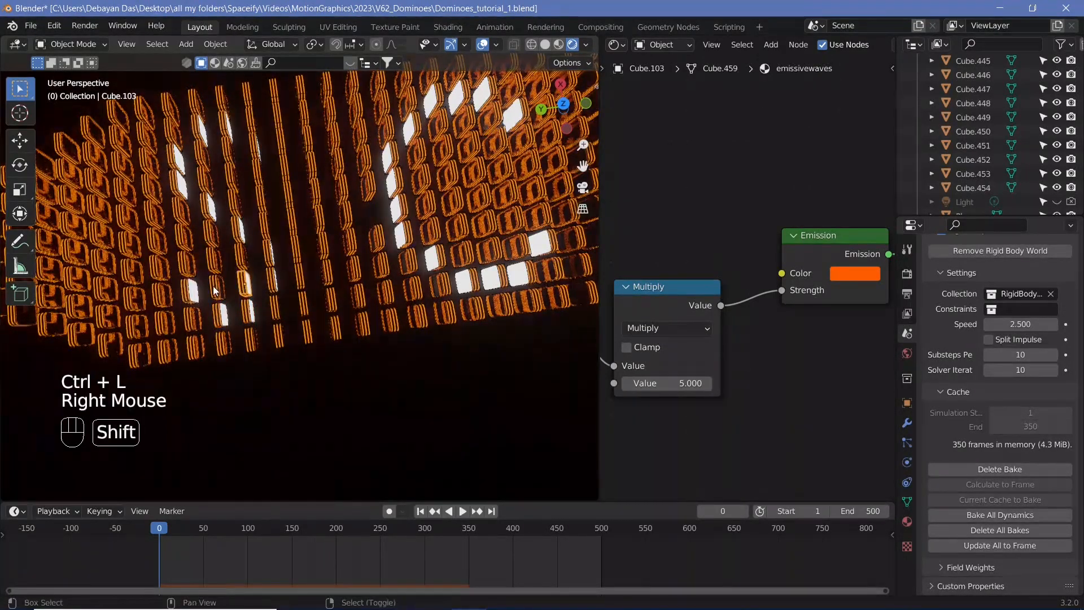
pyautogui.keyDown('shift'); pyautogui.rightClick(214, 287); pyautogui.keyUp('shift')
pyautogui.hotkey('ctrl', 'l')
pyautogui.click(213, 285)
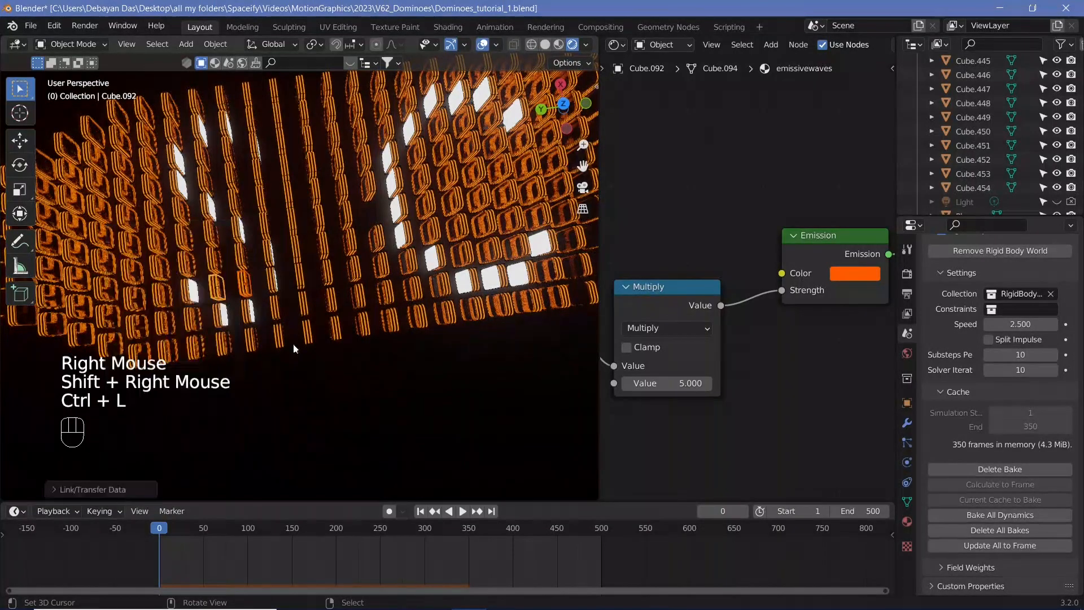
# Duplicate a domino 1.5 m along Y to fill a gap in the rows
pyautogui.keyDown('shift'); pyautogui.moveTo(381, 358); pyautogui.dragTo(248, 389, button='middle'); pyautogui.keyUp('shift')
pyautogui.rightClick(270, 235)
pyautogui.hotkey('shift', 'd')
pyautogui.write('y')
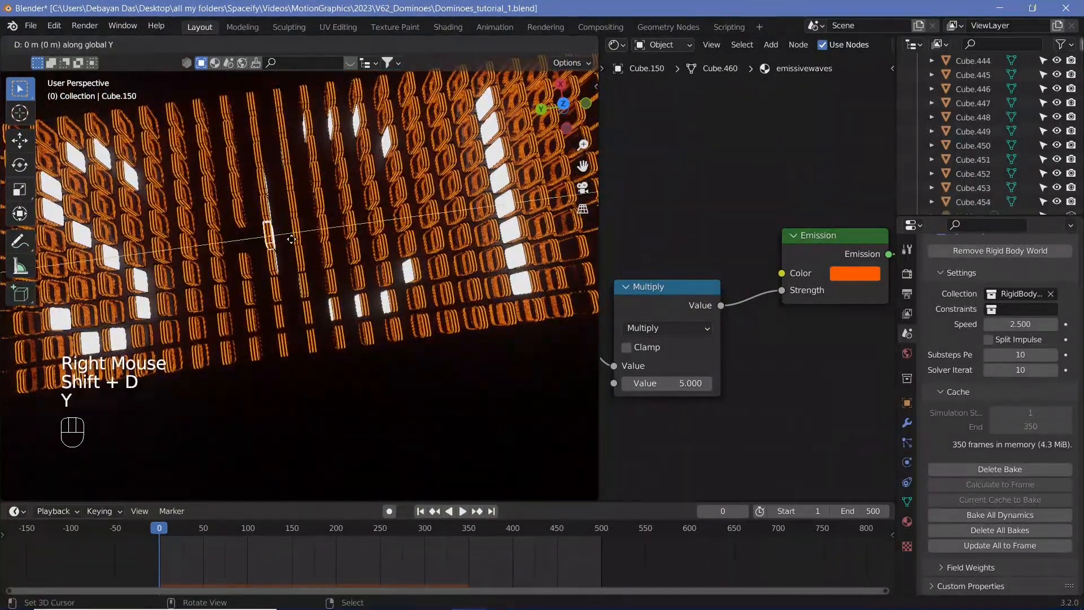
pyautogui.write('1.5')
pyautogui.press('Return')
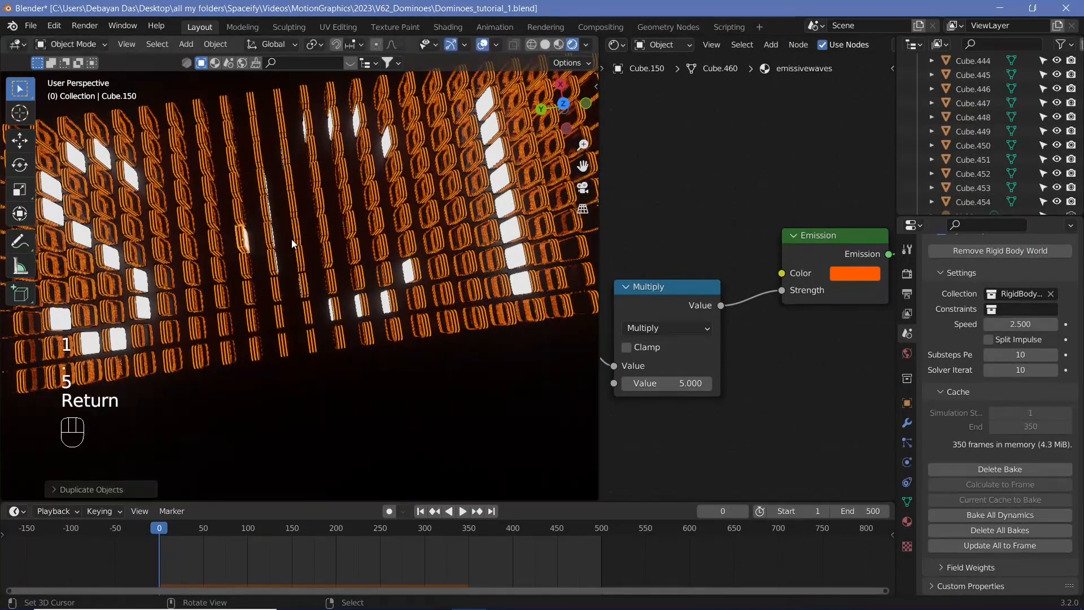
# Link the adjacent domino's material onto the newly duplicated domino
pyautogui.keyDown('shift'); pyautogui.rightClick(244, 268); pyautogui.keyUp('shift')
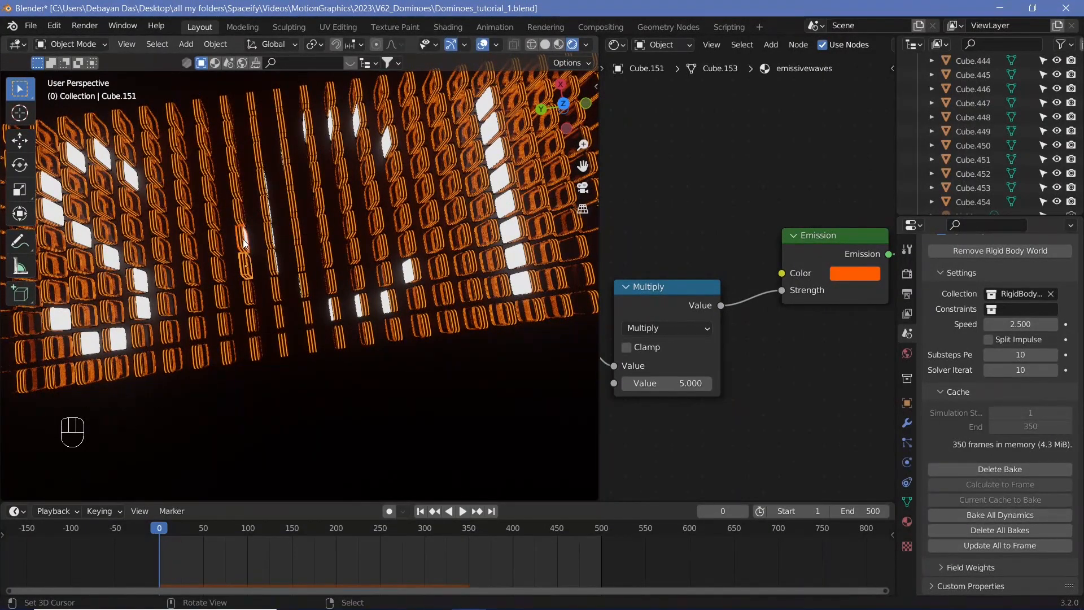
pyautogui.rightClick(242, 270)
pyautogui.click(243, 270)
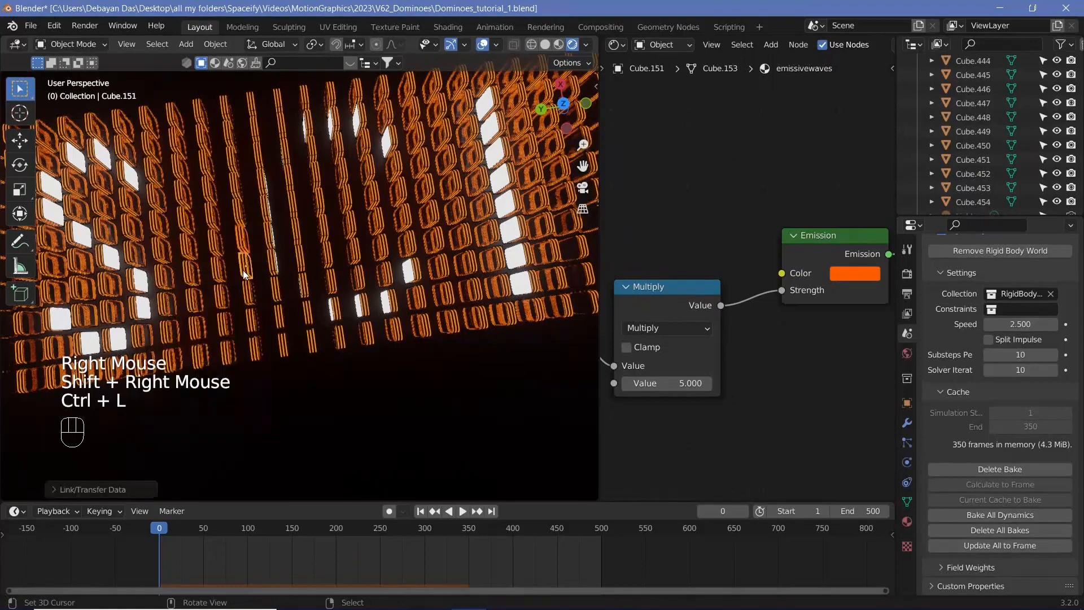
# Duplicate another domino 1.5 m along Y into the next gap
pyautogui.keyDown('shift'); pyautogui.moveTo(365, 317); pyautogui.dragTo(357, 283, button='middle'); pyautogui.keyUp('shift')
pyautogui.rightClick(377, 276)
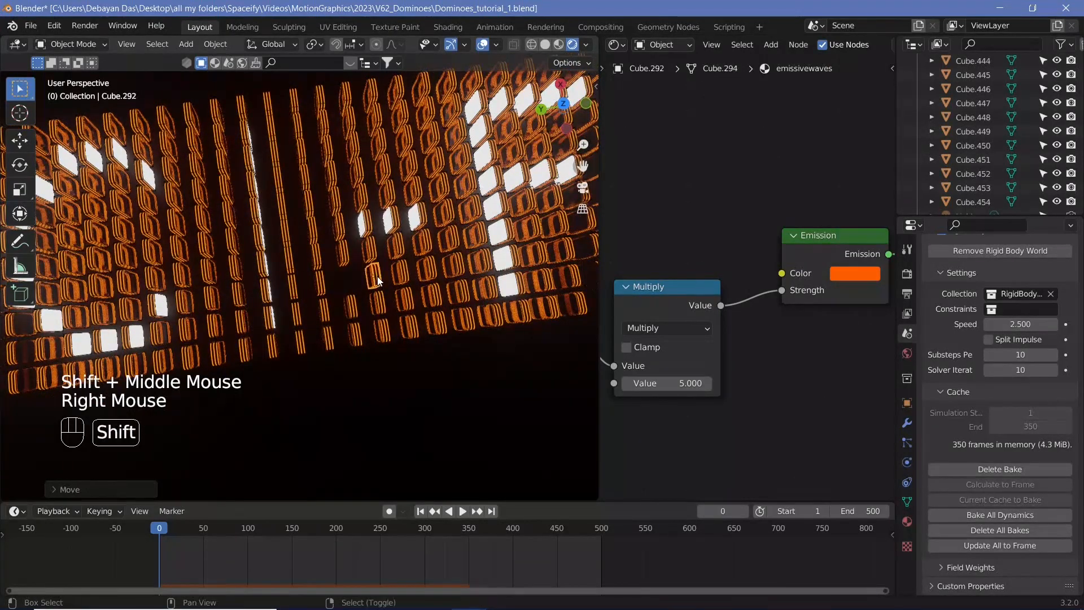
pyautogui.hotkey('shift', 'd')
pyautogui.write('y1.5')
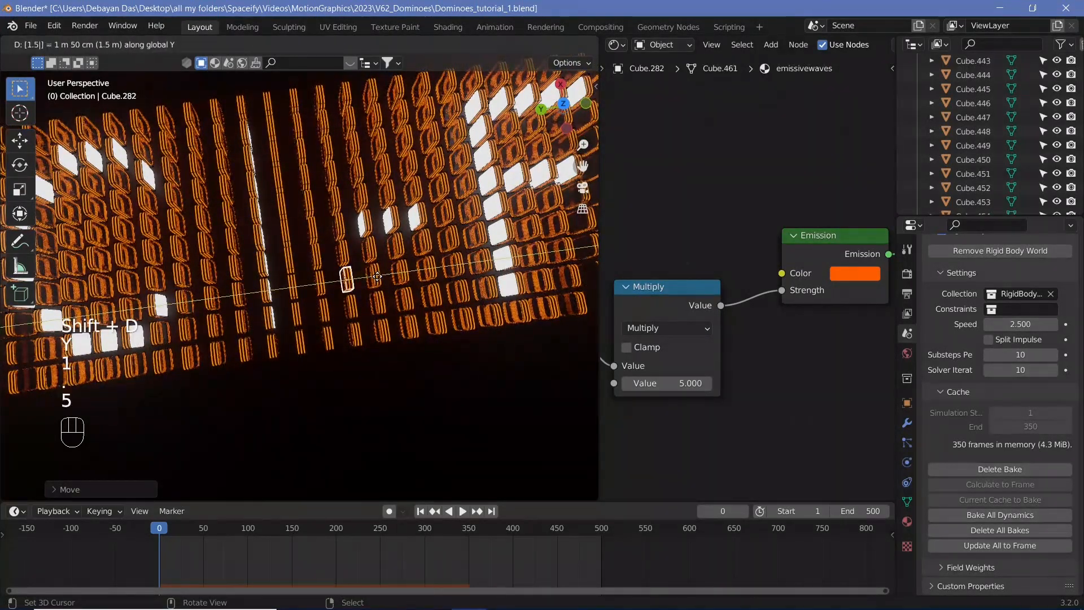
pyautogui.press('Return')
# Delete the existing rigid body simulation bake
pyautogui.scroll(-6, 218, 313)
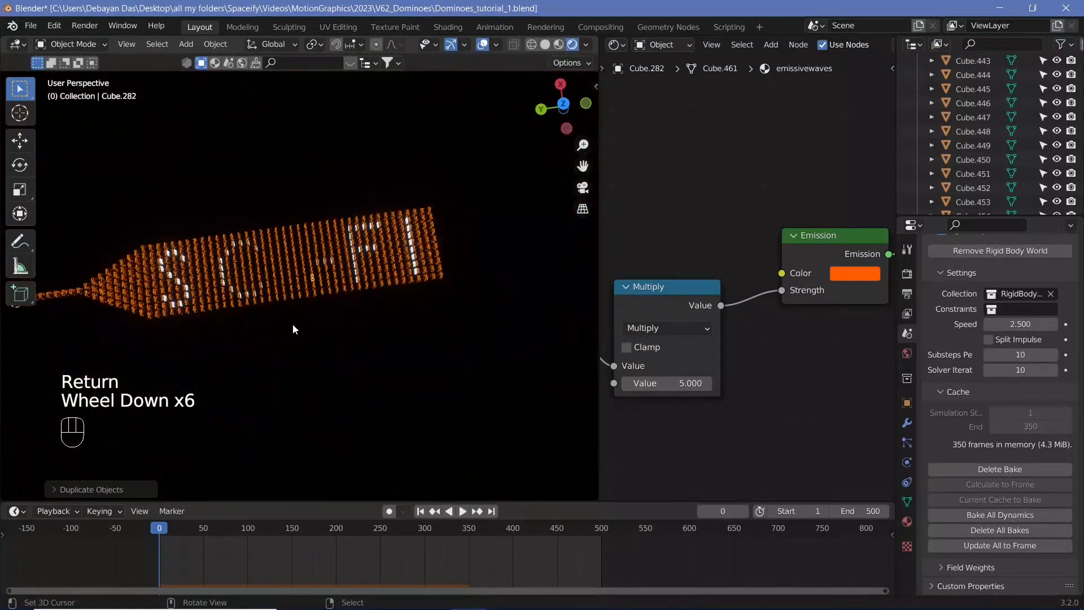
pyautogui.scroll(2, 293, 324)
pyautogui.scroll(-2, 293, 325)
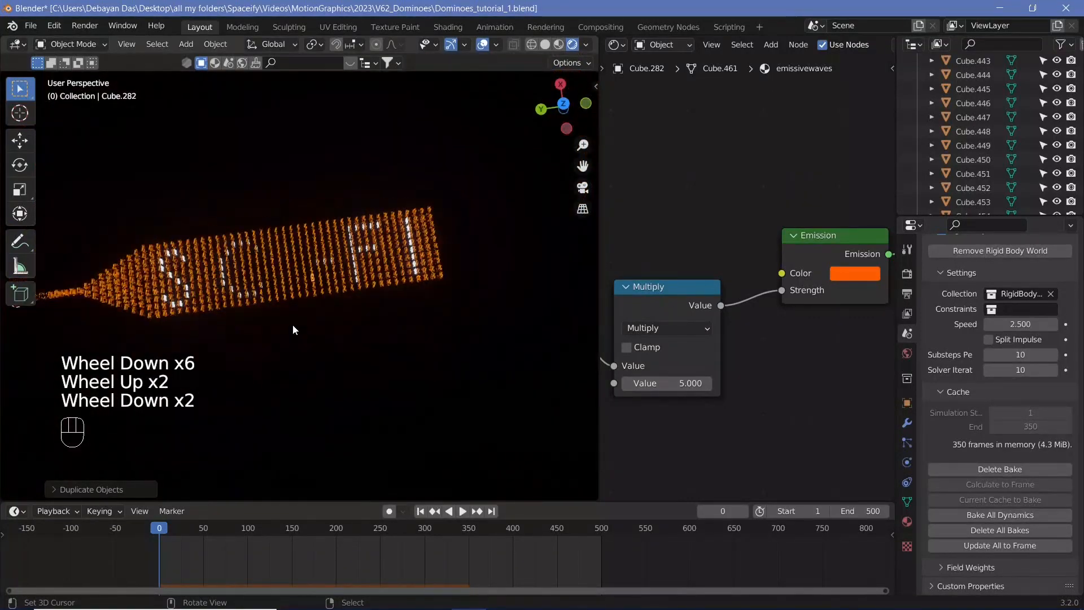
pyautogui.click(990, 470)
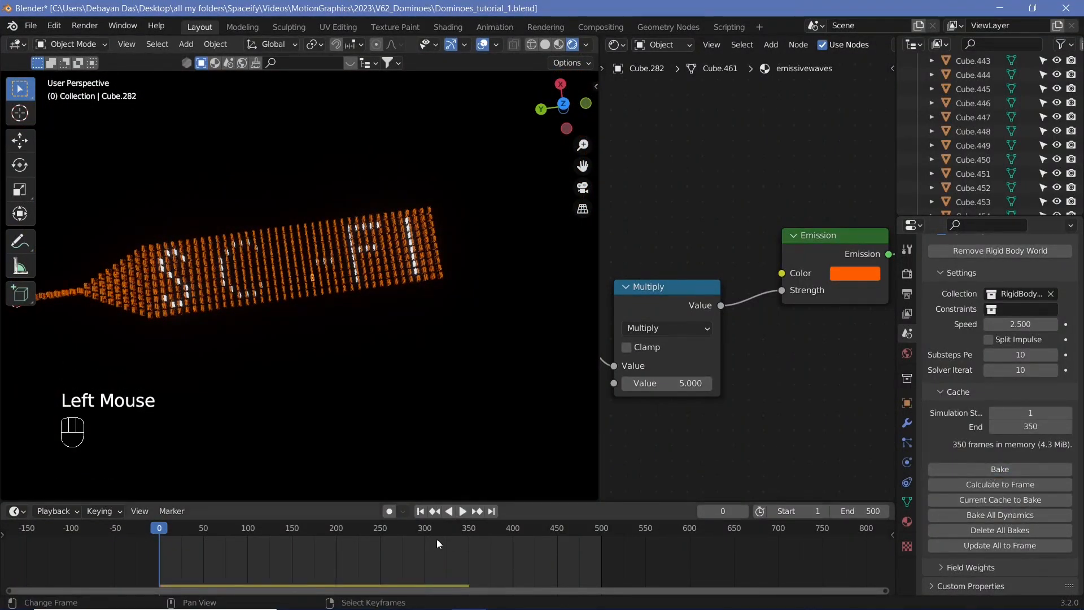
# Play the unbaked simulation and watch the dominoes topple across the letters
pyautogui.hotkey('shift', 'space')
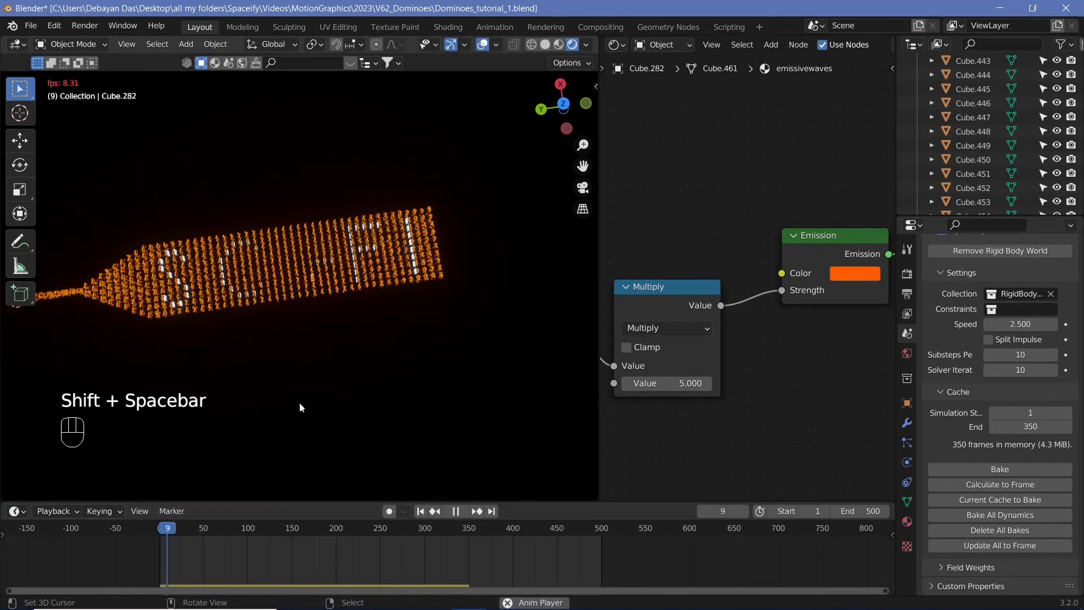
pyautogui.moveTo(243, 339); pyautogui.dragTo(226, 310, button='middle')
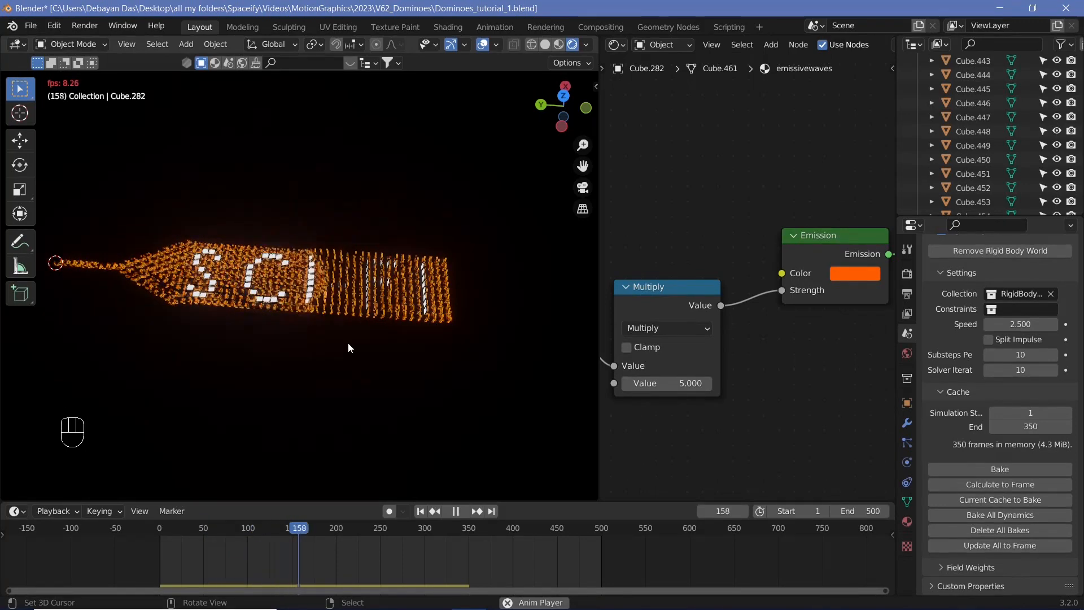
pyautogui.keyDown('ctrl'); pyautogui.moveTo(349, 343); pyautogui.dragTo(496, 334, button='middle'); pyautogui.keyUp('ctrl')
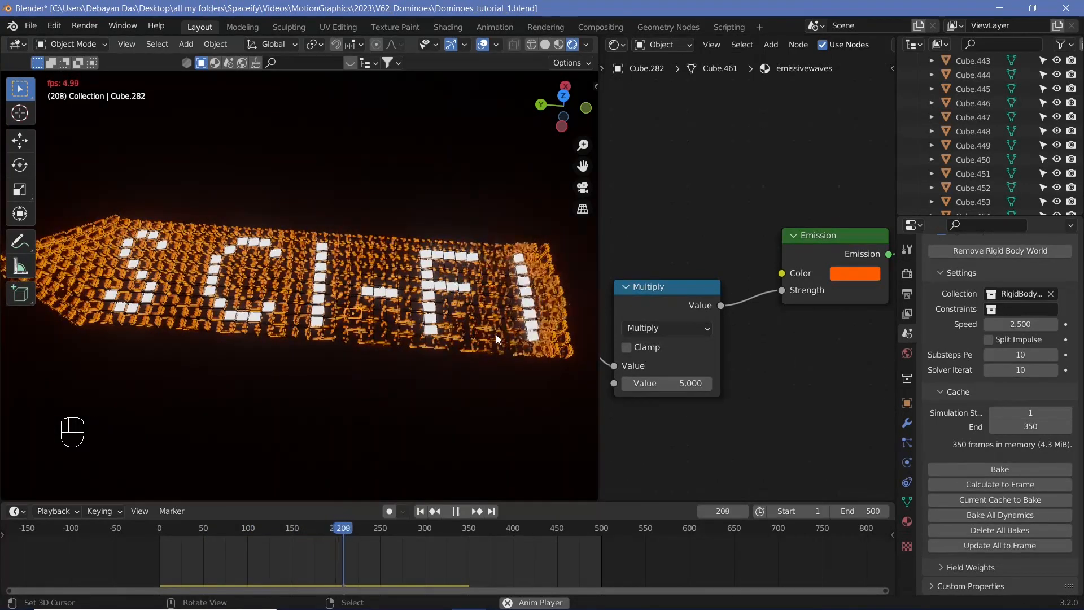
pyautogui.hotkey('shift', 'space')
pyautogui.hotkey('shift', 'space')
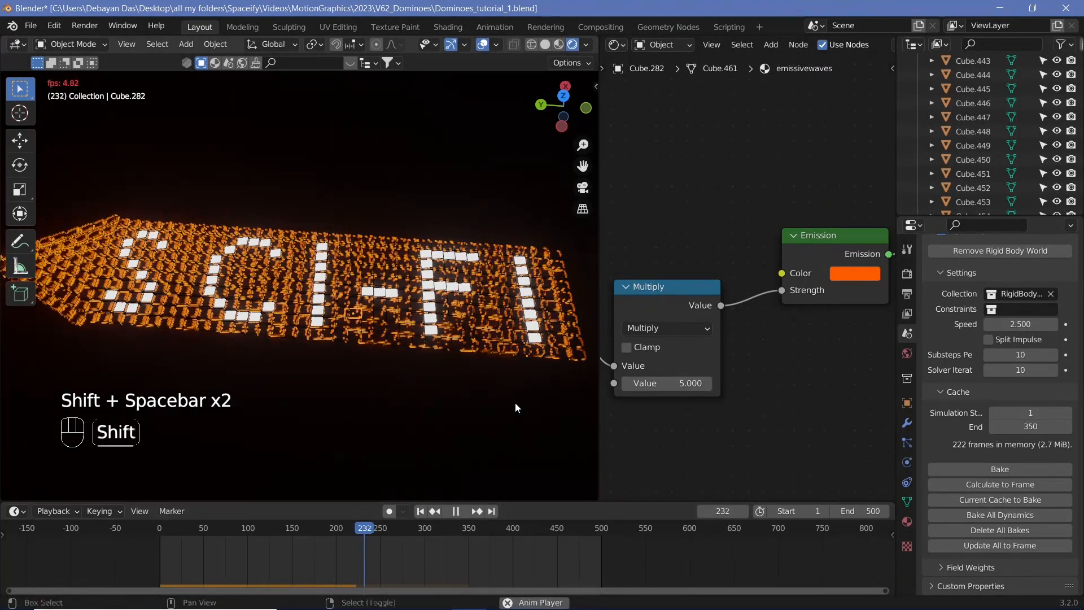
pyautogui.hotkey('shift', 'space')
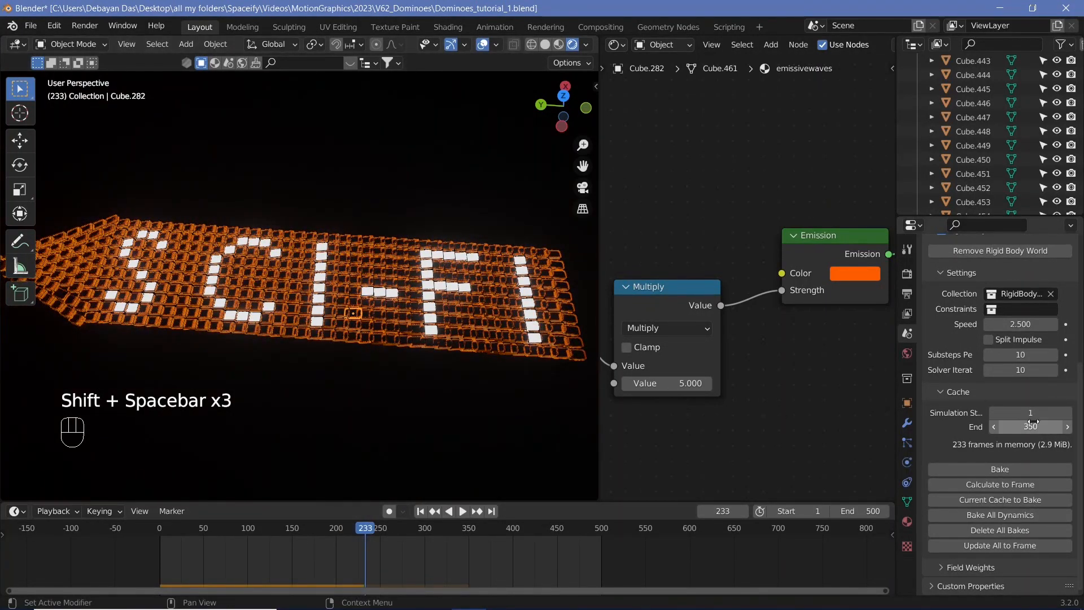
# Set the rigid body cache end frame to 250 and bake the simulation
pyautogui.click(1034, 422)
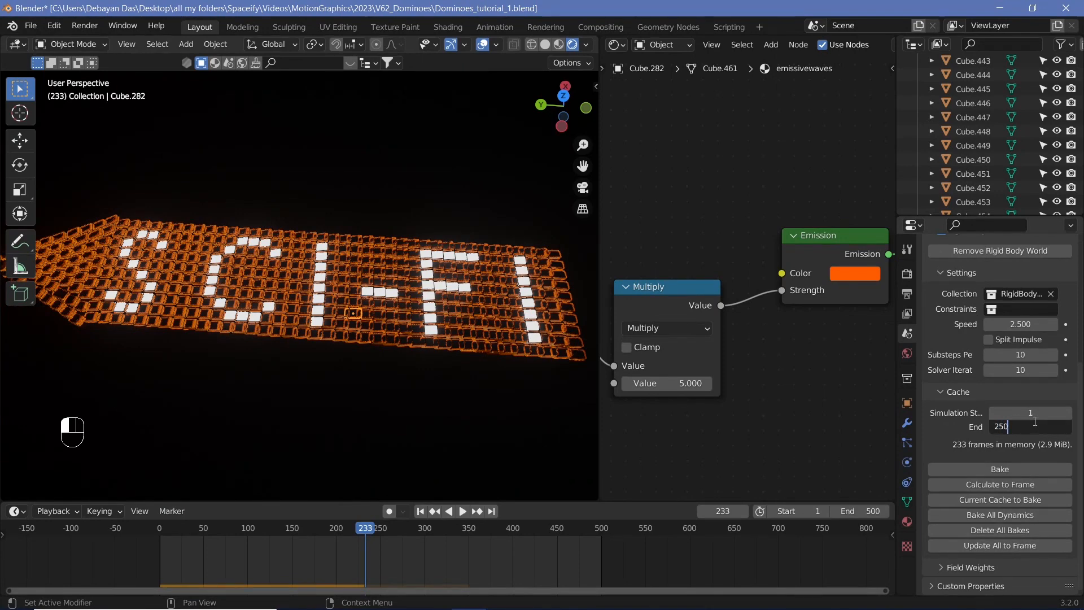
pyautogui.click(991, 468)
# Play back the baked simulation, inspect it from several angles and return to frame 0
pyautogui.scroll(-2, 229, 333)
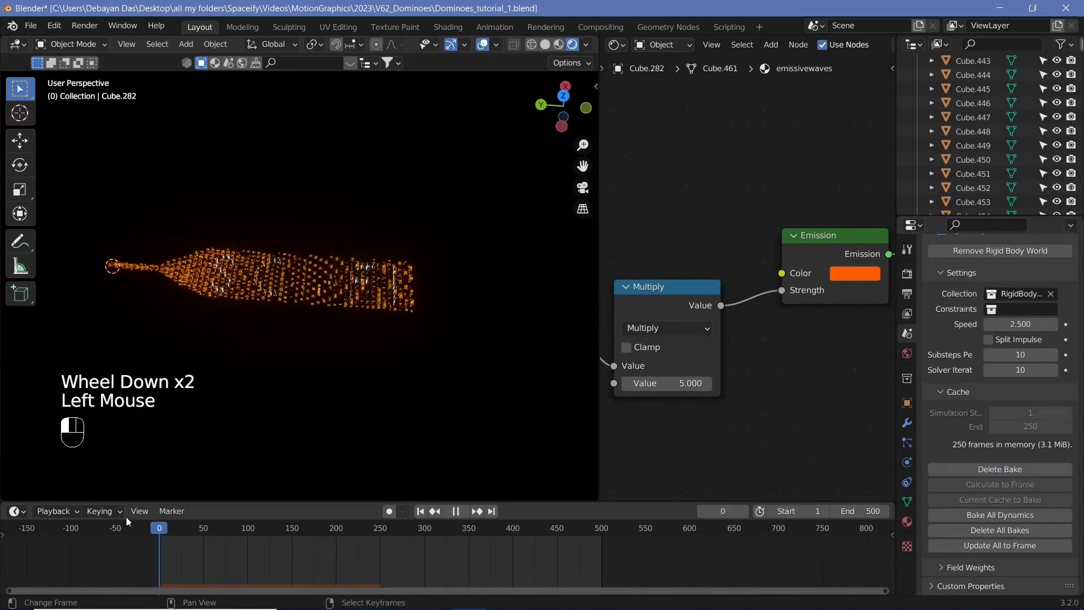
pyautogui.hotkey('shift', 'space')
pyautogui.scroll(3, 229, 334)
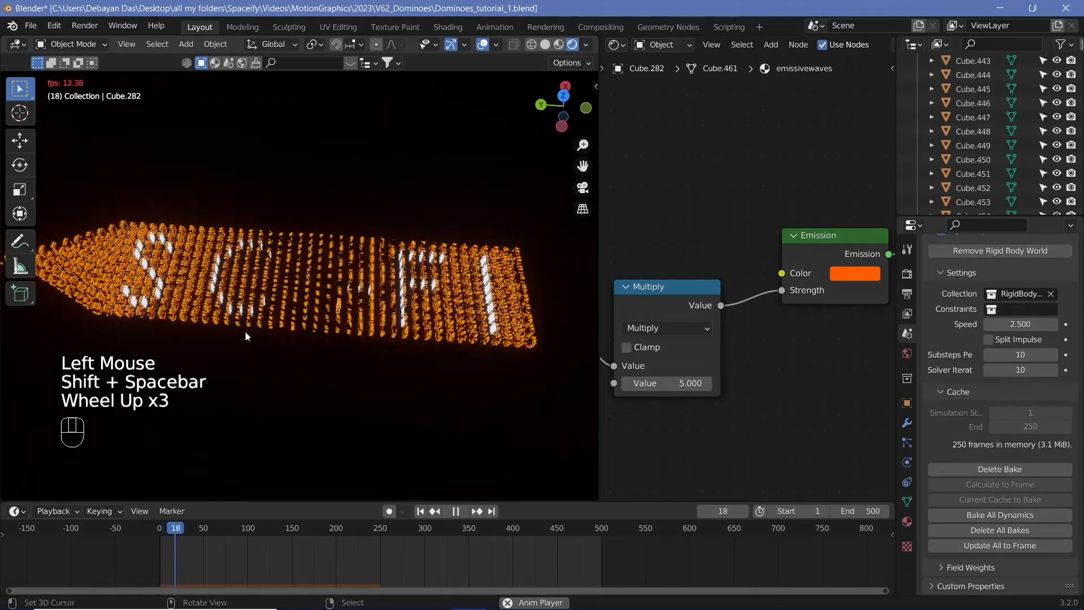
pyautogui.moveTo(230, 333); pyautogui.dragTo(384, 296, button='middle')
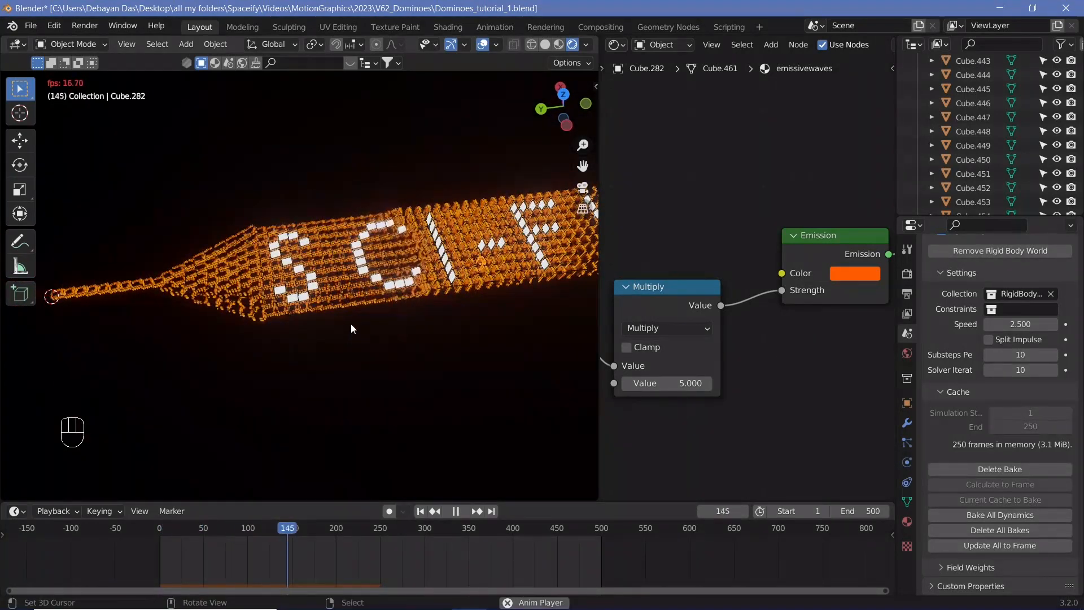
pyautogui.hotkey('shift', 'space')
pyautogui.hotkey('shift', 'space')
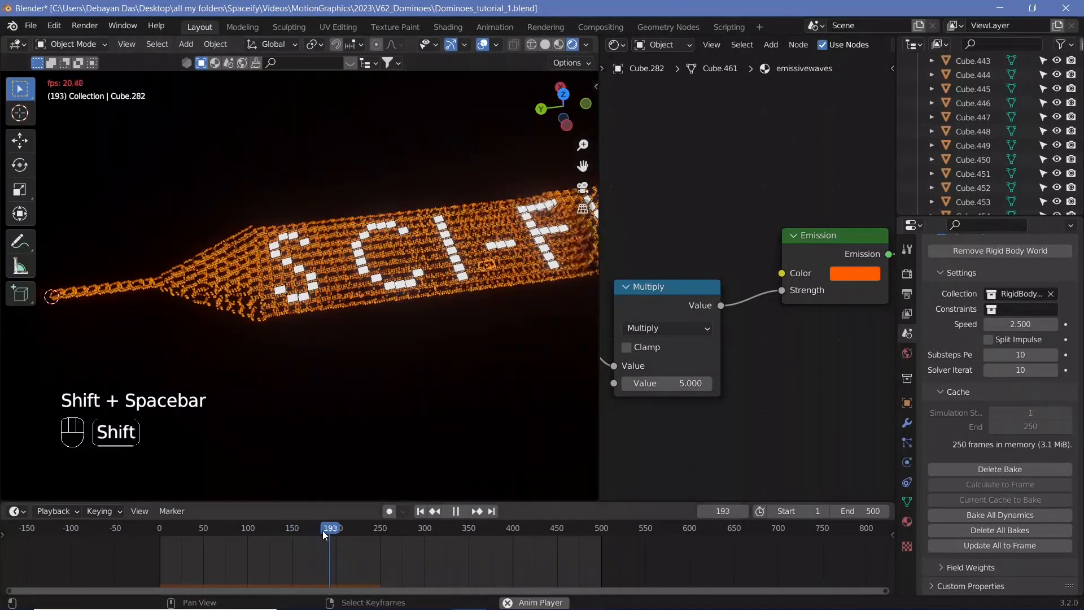
pyautogui.hotkey('shift', 'space')
pyautogui.click(191, 525)
pyautogui.moveTo(191, 524); pyautogui.dragTo(118, 506)
# Select the ground plane and create a new material for it
pyautogui.keyDown('shift'); pyautogui.moveTo(283, 348); pyautogui.dragTo(435, 354, button='middle'); pyautogui.keyUp('shift')
pyautogui.rightClick(363, 357)
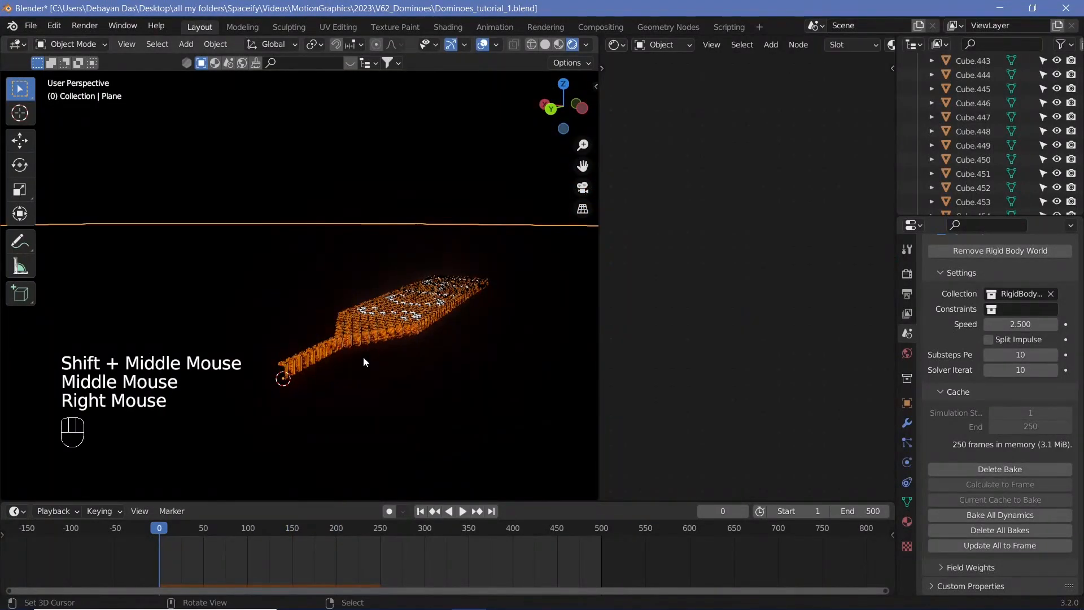
pyautogui.click(907, 522)
pyautogui.click(1026, 331)
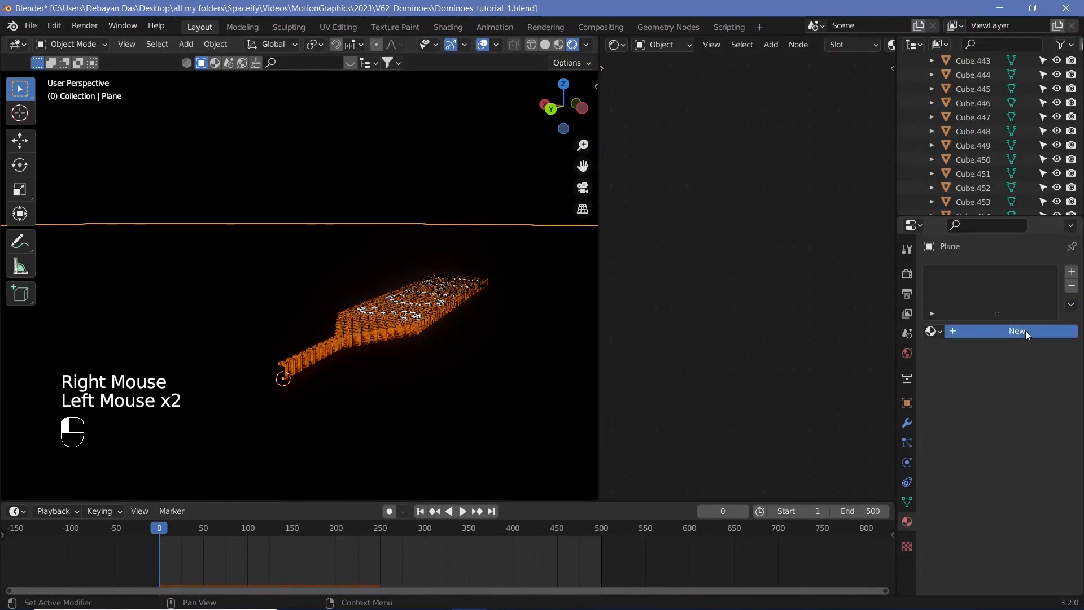
# Add a Voronoi Texture node to the plane's material
pyautogui.moveTo(678, 367)
pyautogui.mouseDown(button='middle')
pyautogui.moveTo(626, 390)
pyautogui.moveTo(686, 353)
pyautogui.mouseUp(button='middle')
pyautogui.scroll(-2, 625, 391)
pyautogui.hotkey('shift', 'a')
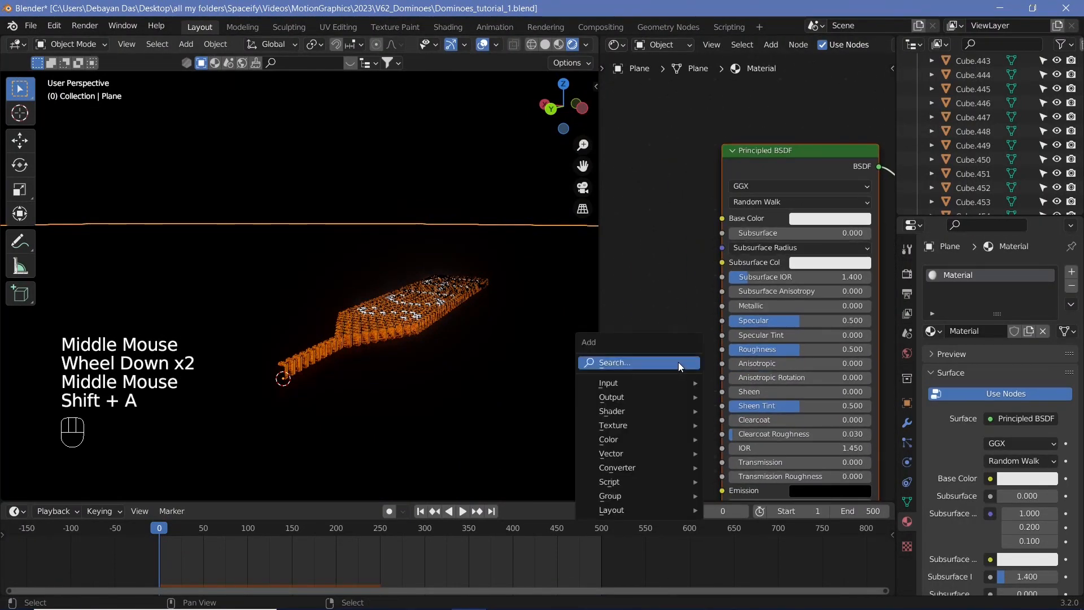
pyautogui.click(678, 361)
pyautogui.write('voro')
pyautogui.press('Return')
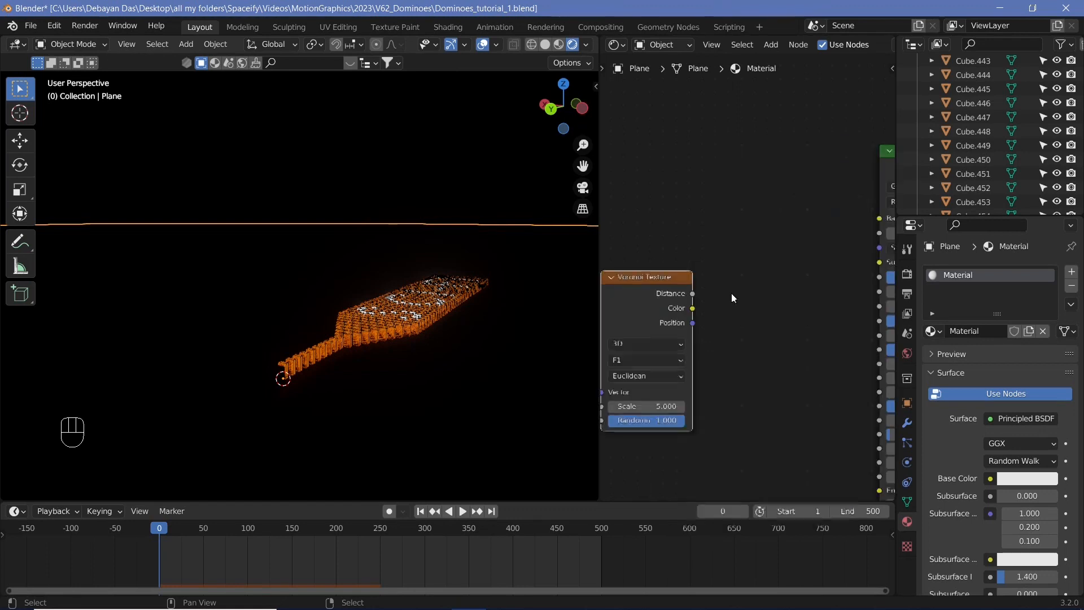
pyautogui.click(731, 294)
pyautogui.moveTo(731, 294); pyautogui.dragTo(711, 279, button='middle')
# Add a ColorRamp fed by the Voronoi texture and plug its color into the Principled BSDF Roughness
pyautogui.hotkey('shift', 'a')
pyautogui.click(730, 307)
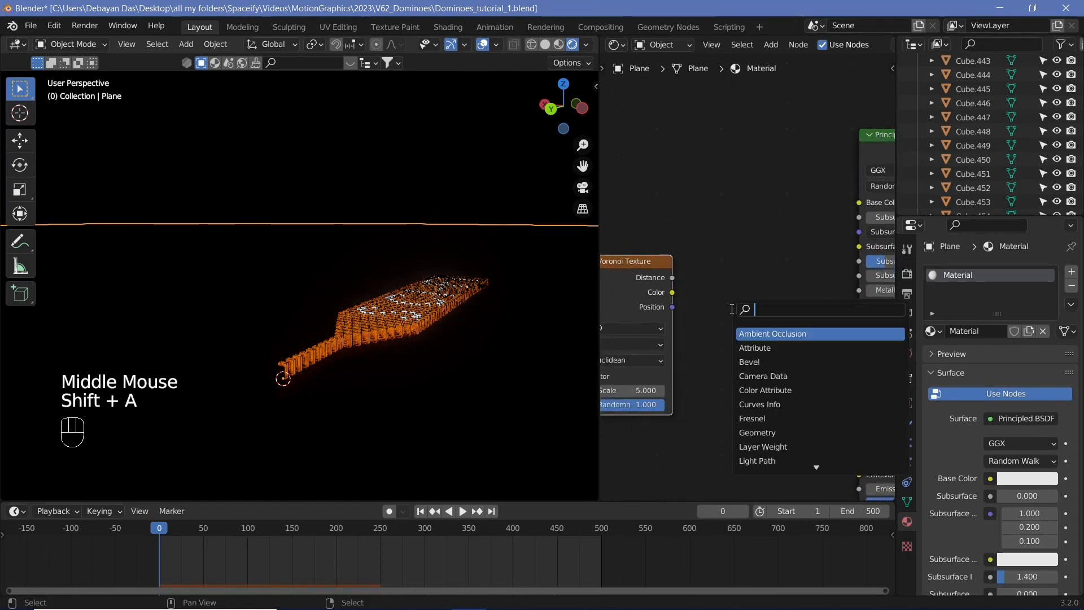
pyautogui.write('col')
pyautogui.press('Return')
pyautogui.click(680, 249)
pyautogui.moveTo(672, 293); pyautogui.dragTo(682, 371)
pyautogui.moveTo(835, 268); pyautogui.dragTo(859, 331)
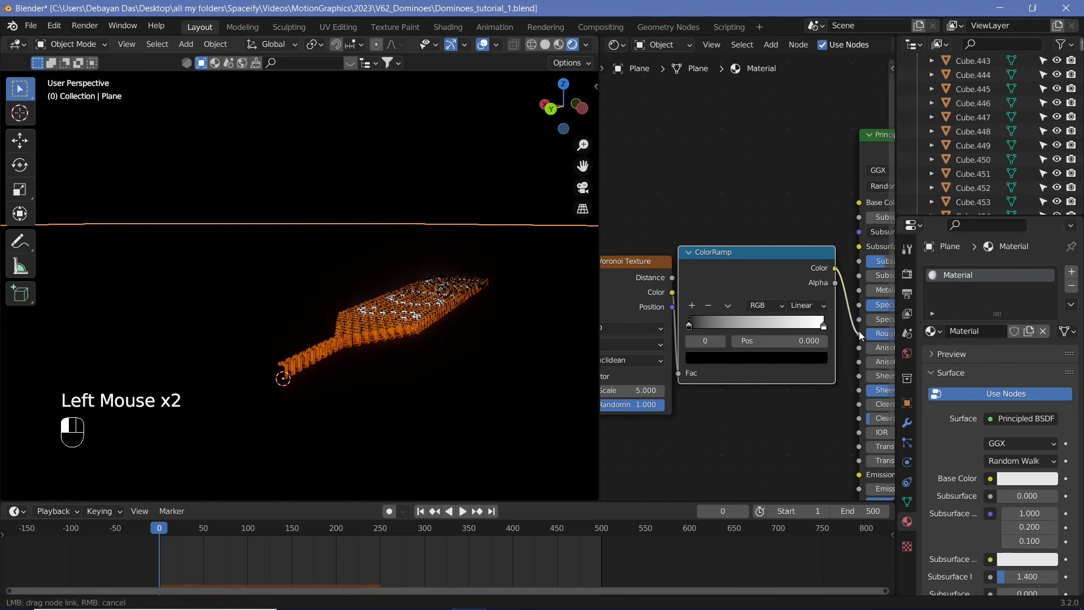
# Set the Voronoi texture Scale to 2000
pyautogui.moveTo(751, 430); pyautogui.dragTo(522, 371, button='middle')
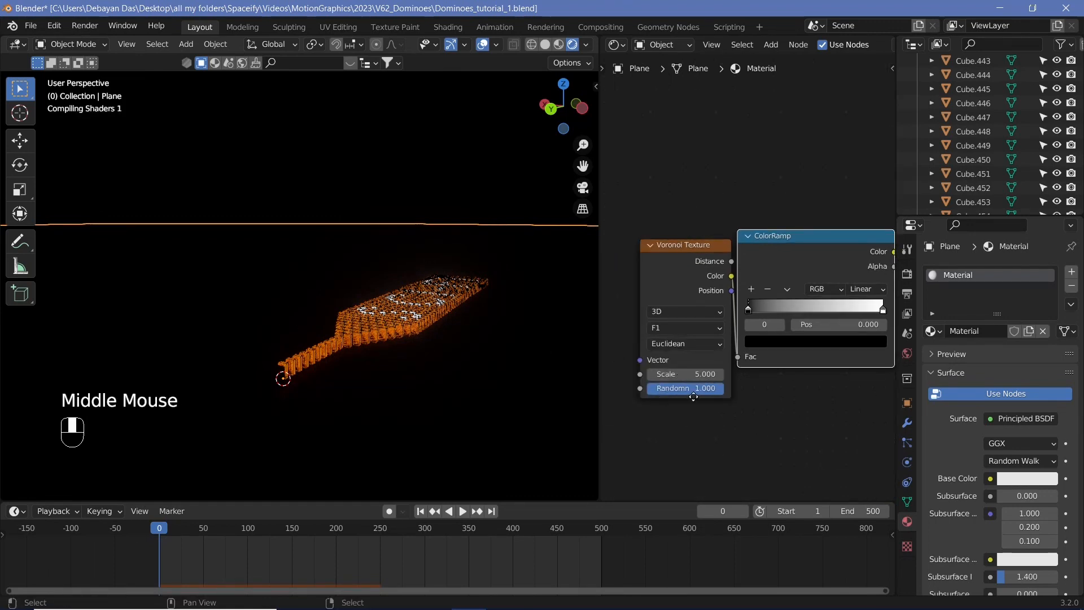
pyautogui.moveTo(694, 396); pyautogui.dragTo(714, 394, button='middle')
pyautogui.doubleClick(690, 372)
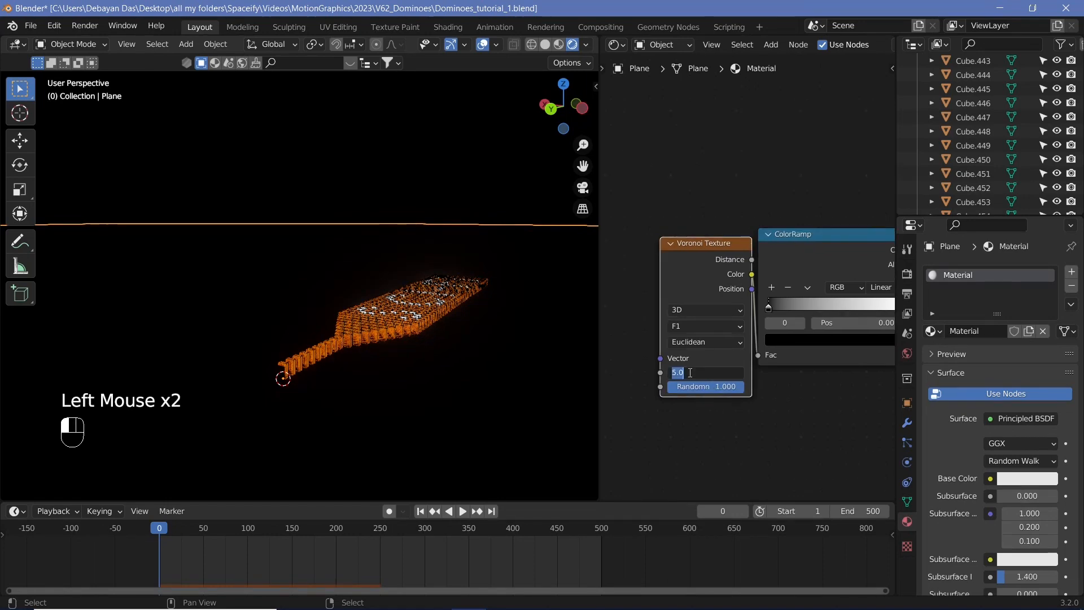
pyautogui.write('200')
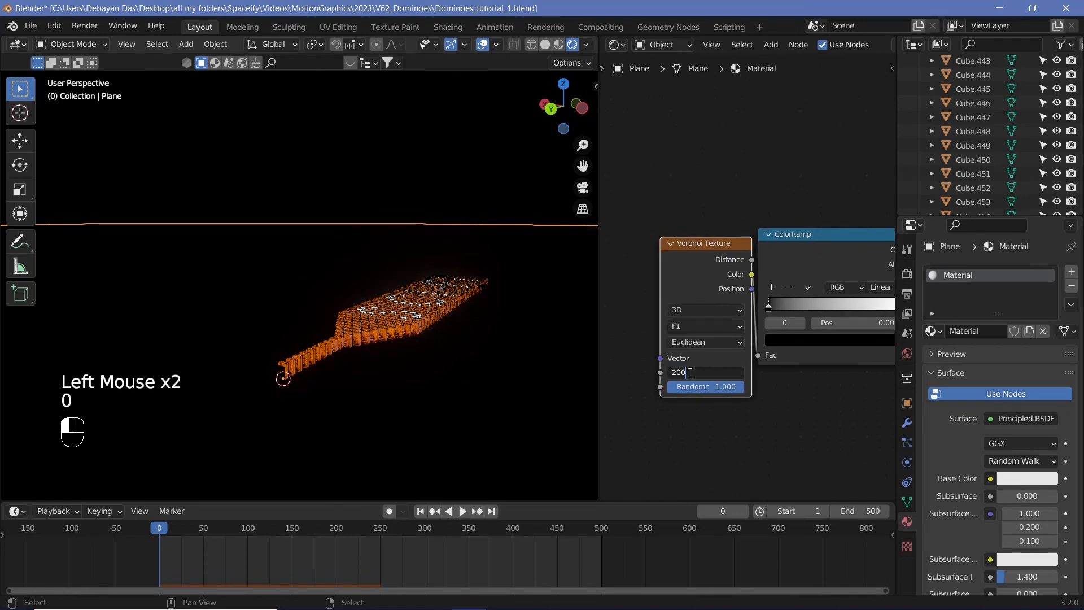
pyautogui.write('0')
pyautogui.press('Return')
# Select the backdrop cube and assign it the existing Material used on the plane
pyautogui.scroll(3, 408, 381)
pyautogui.keyDown('shift'); pyautogui.moveTo(408, 382); pyautogui.dragTo(358, 323, button='middle'); pyautogui.keyUp('shift')
pyautogui.scroll(2, 352, 365)
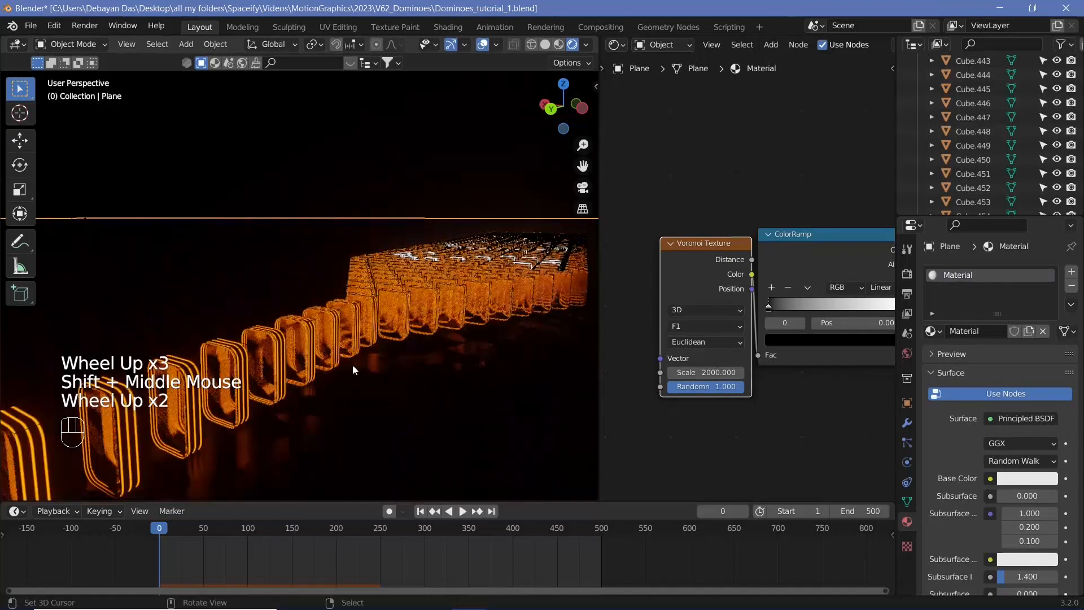
pyautogui.moveTo(352, 365); pyautogui.dragTo(367, 345, button='middle')
pyautogui.moveTo(340, 400); pyautogui.dragTo(390, 410, button='middle')
pyautogui.scroll(-2, 362, 417)
pyautogui.rightClick(220, 243)
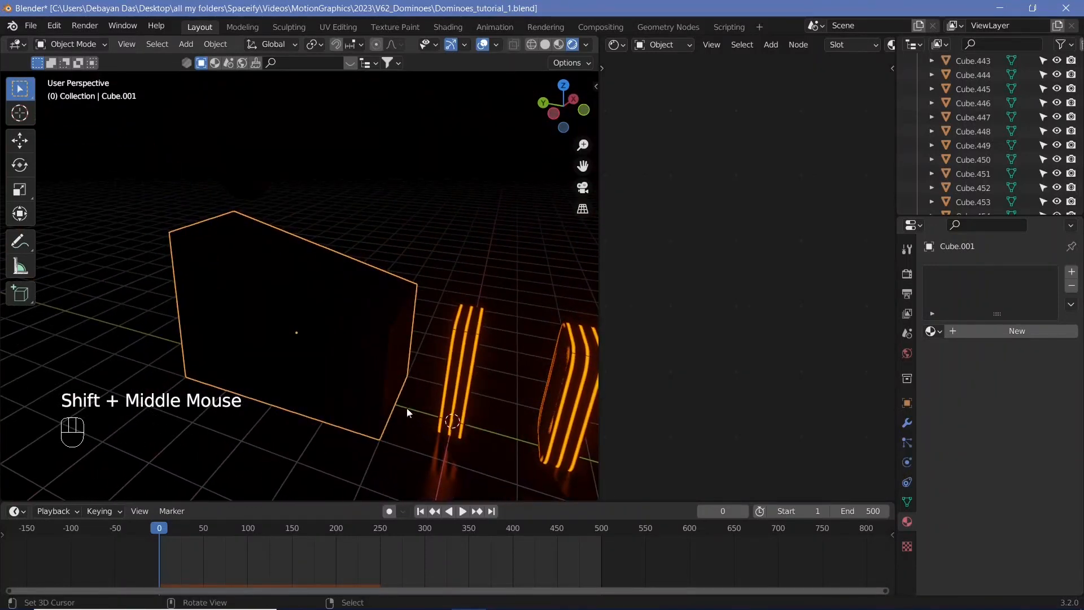
pyautogui.click(992, 331)
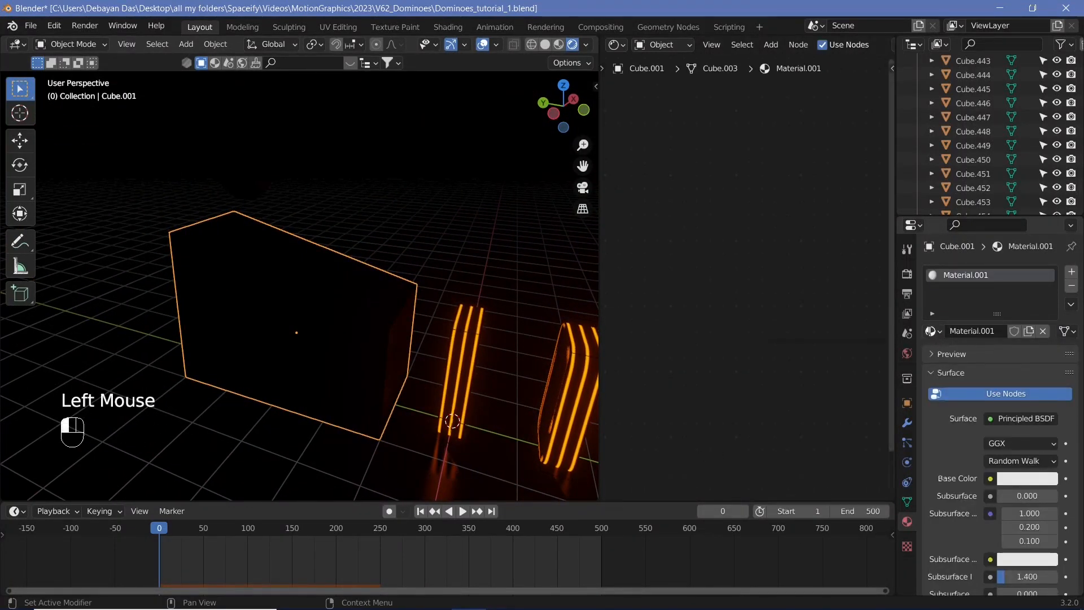
pyautogui.click(933, 331)
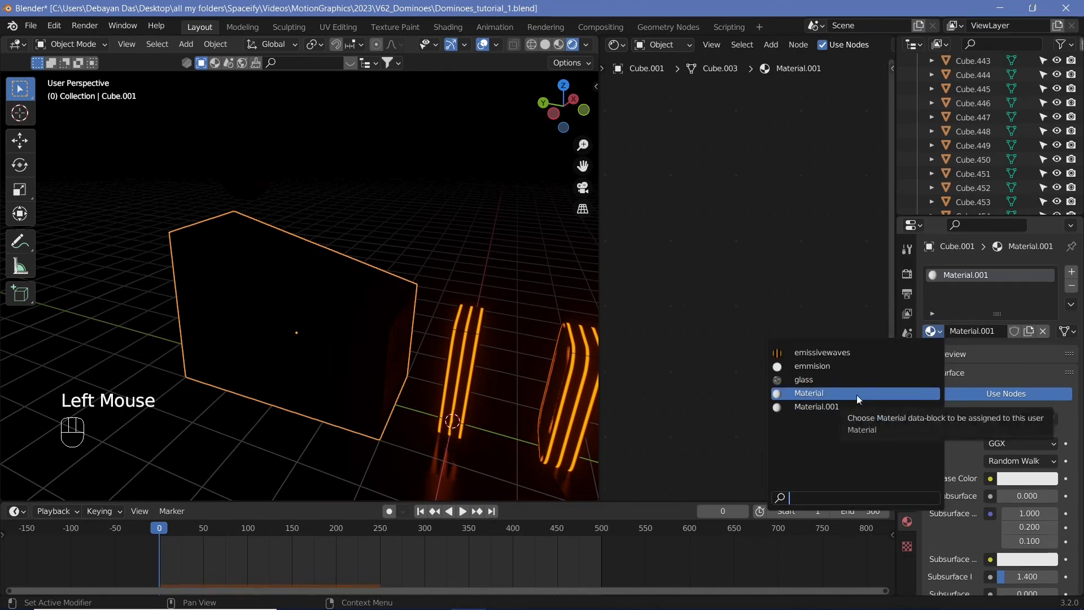
pyautogui.click(858, 395)
# Make the cube's material a single-user copy and set its Voronoi Scale to 10
pyautogui.moveTo(479, 431); pyautogui.dragTo(450, 398, button='middle')
pyautogui.click(1029, 331)
pyautogui.moveTo(782, 422); pyautogui.dragTo(738, 279, button='middle')
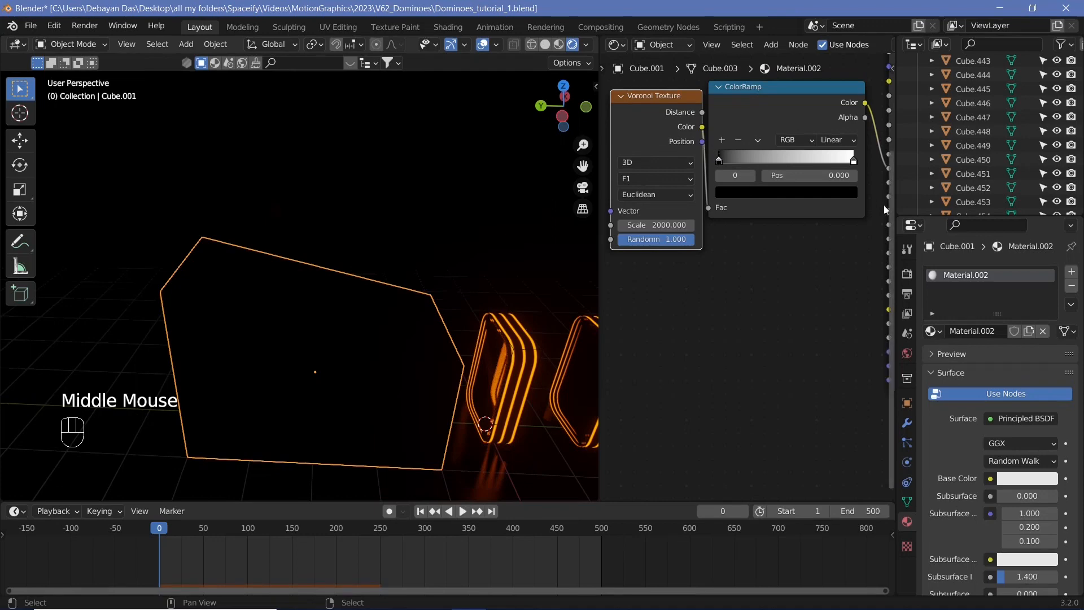
pyautogui.moveTo(886, 210); pyautogui.dragTo(810, 248, button='middle')
pyautogui.moveTo(790, 140); pyautogui.dragTo(814, 347)
pyautogui.scroll(-1, 738, 316)
pyautogui.scroll(4, 740, 353)
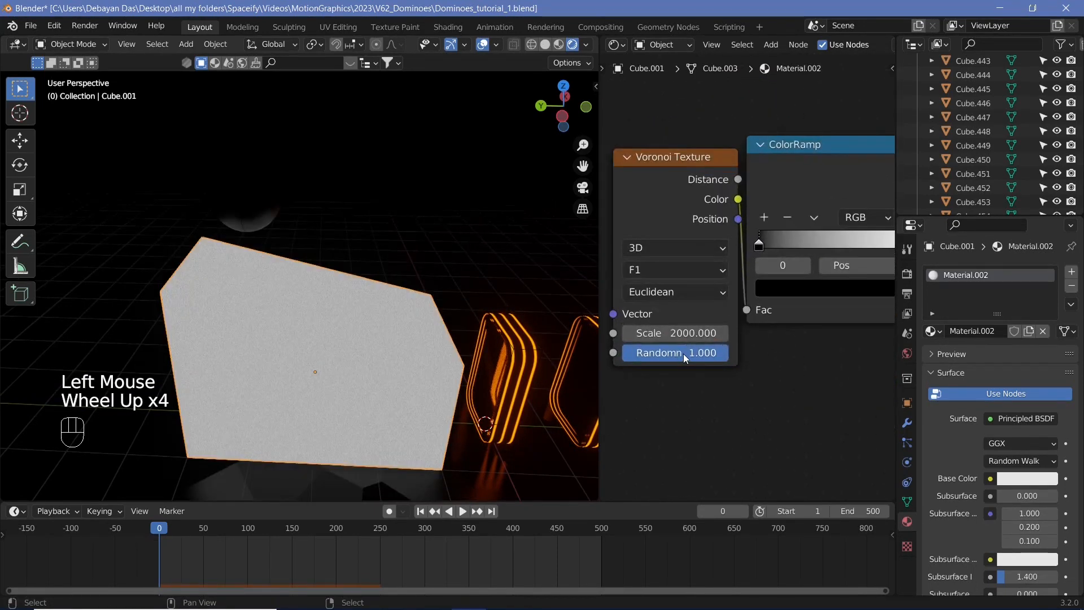
pyautogui.click(678, 338)
pyautogui.write('10')
pyautogui.press('Return')
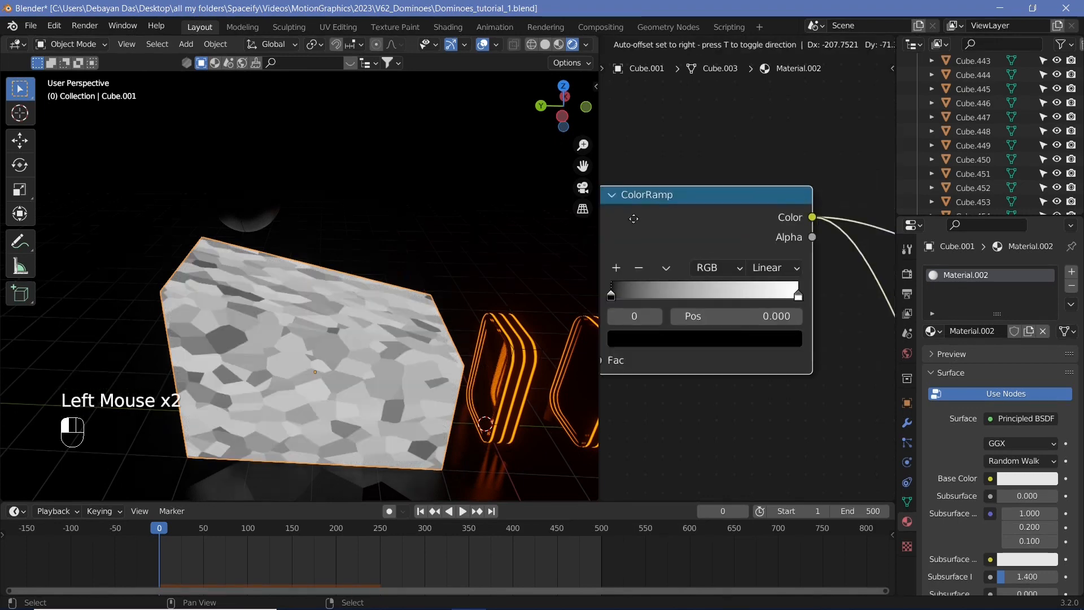
pyautogui.moveTo(635, 218); pyautogui.dragTo(633, 219)
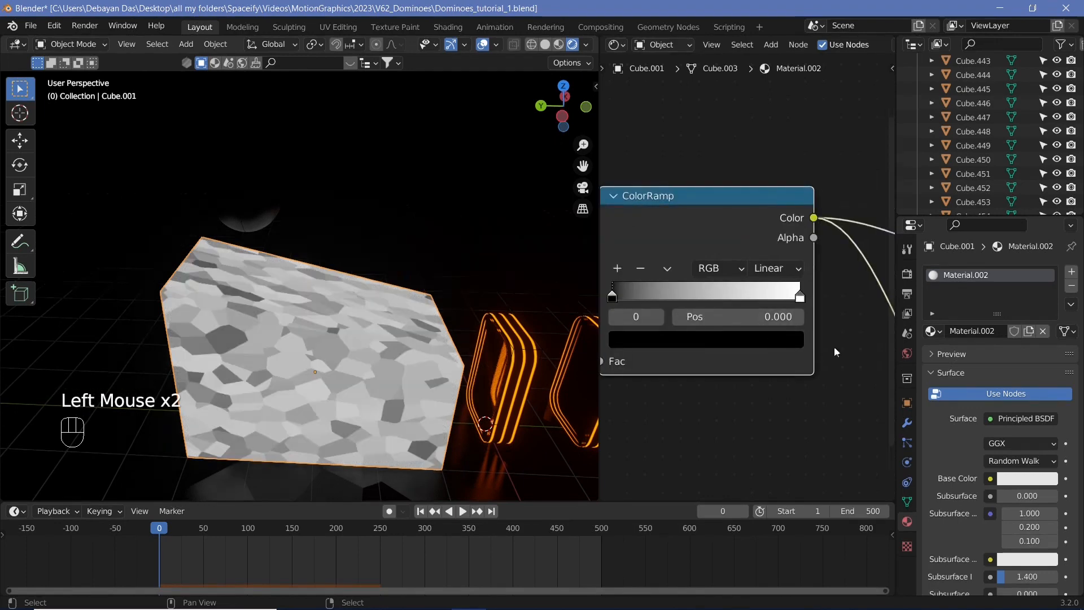
# Insert a MixRGB node on the link between the ColorRamp and the Principled BSDF
pyautogui.moveTo(835, 342); pyautogui.dragTo(734, 303, button='middle')
pyautogui.hotkey('shift', 'a')
pyautogui.click(773, 418)
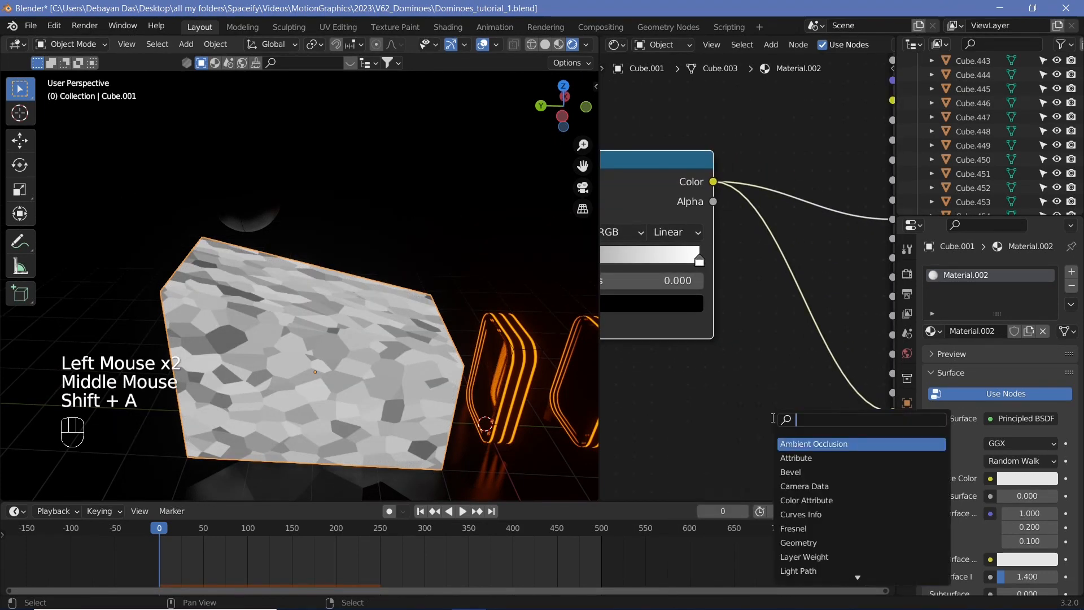
pyautogui.write('mix')
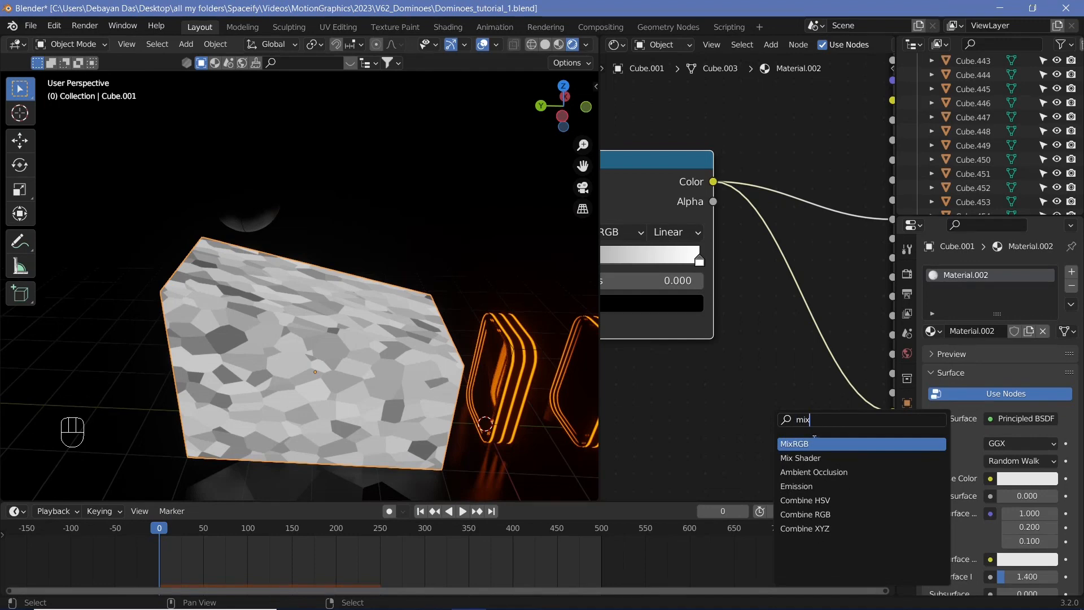
pyautogui.click(814, 441)
pyautogui.click(801, 497)
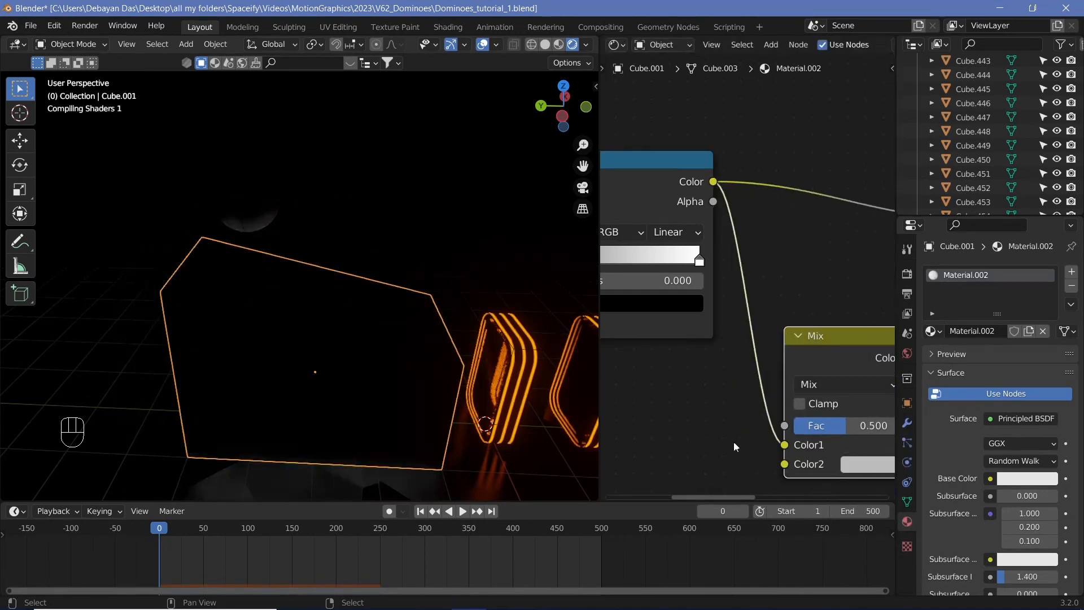
# Set the Mix node's Color2 to a bright magenta and switch its blend mode to Multiply
pyautogui.click(793, 428)
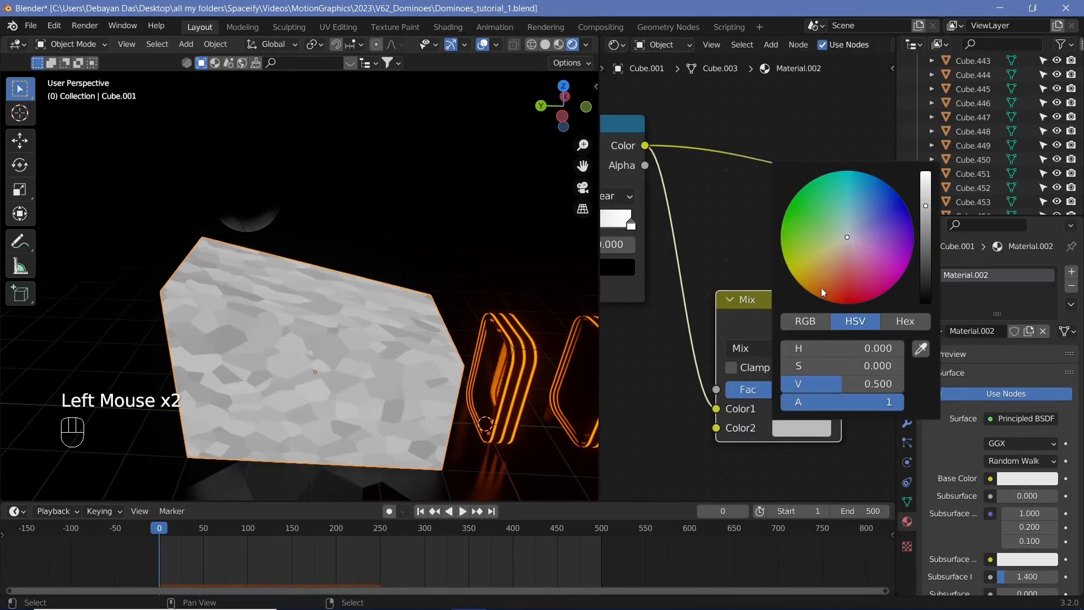
pyautogui.click(836, 301)
pyautogui.moveTo(820, 298); pyautogui.dragTo(891, 255)
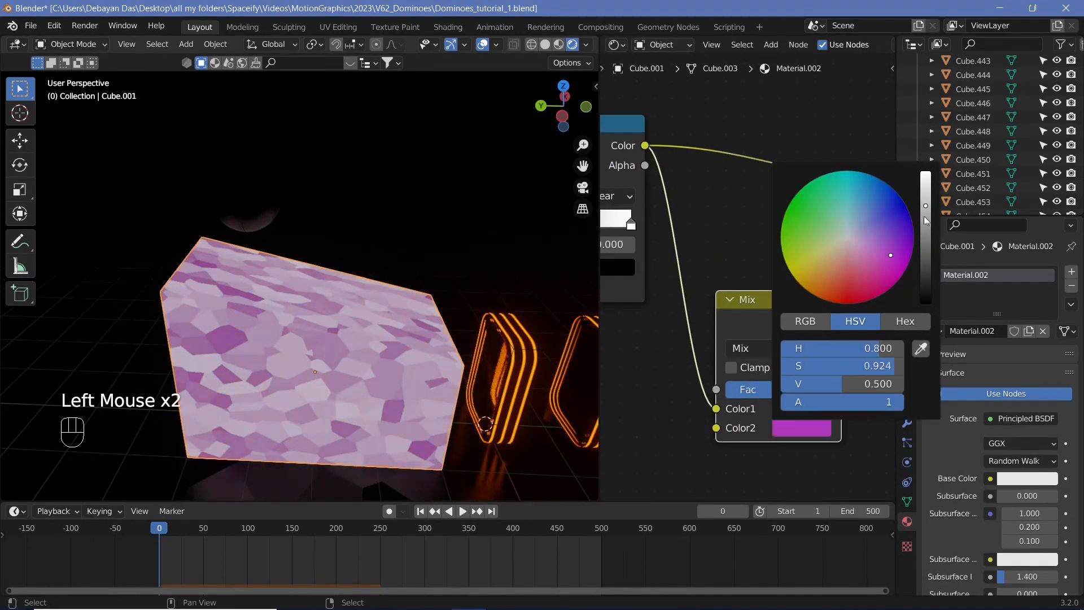
pyautogui.moveTo(927, 206); pyautogui.dragTo(927, 171)
pyautogui.click(774, 349)
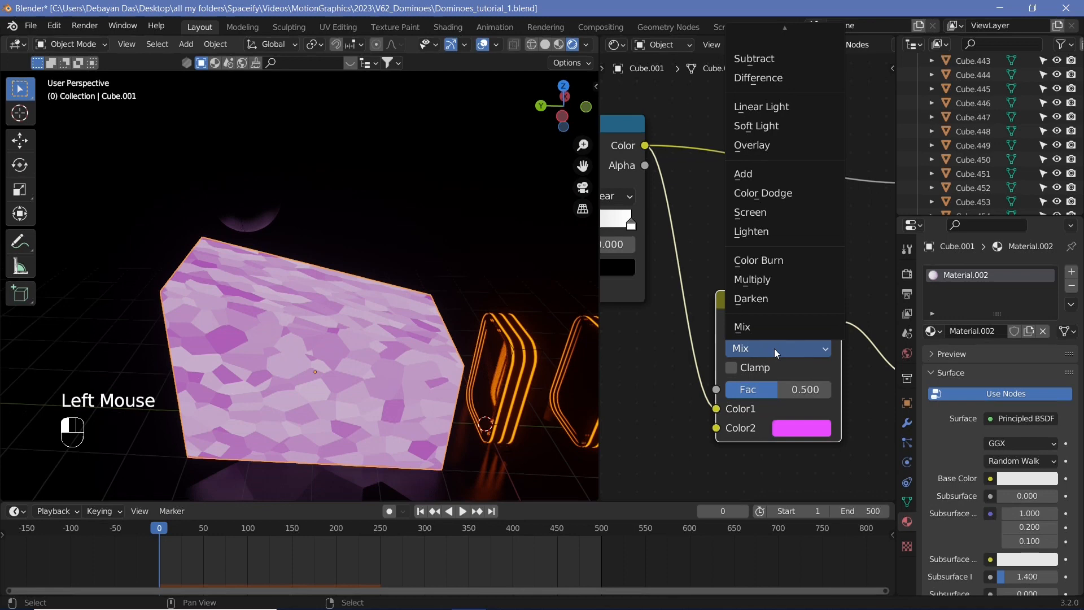
pyautogui.click(763, 280)
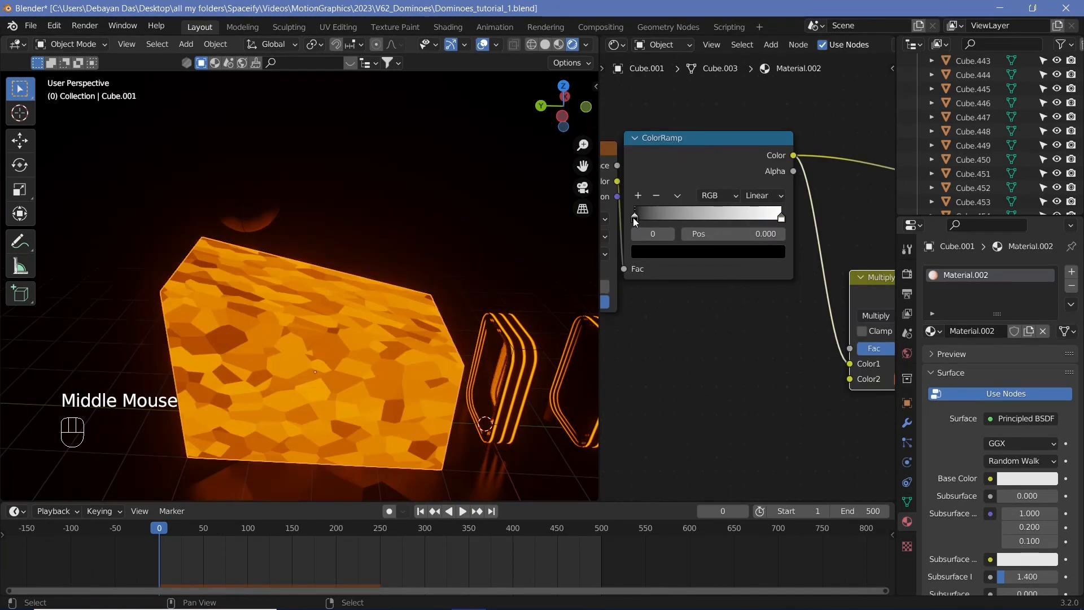
# Move the ColorRamp's black stop to position 0.273
pyautogui.moveTo(634, 218); pyautogui.dragTo(682, 214)
pyautogui.moveTo(386, 418); pyautogui.dragTo(280, 283, button='middle')
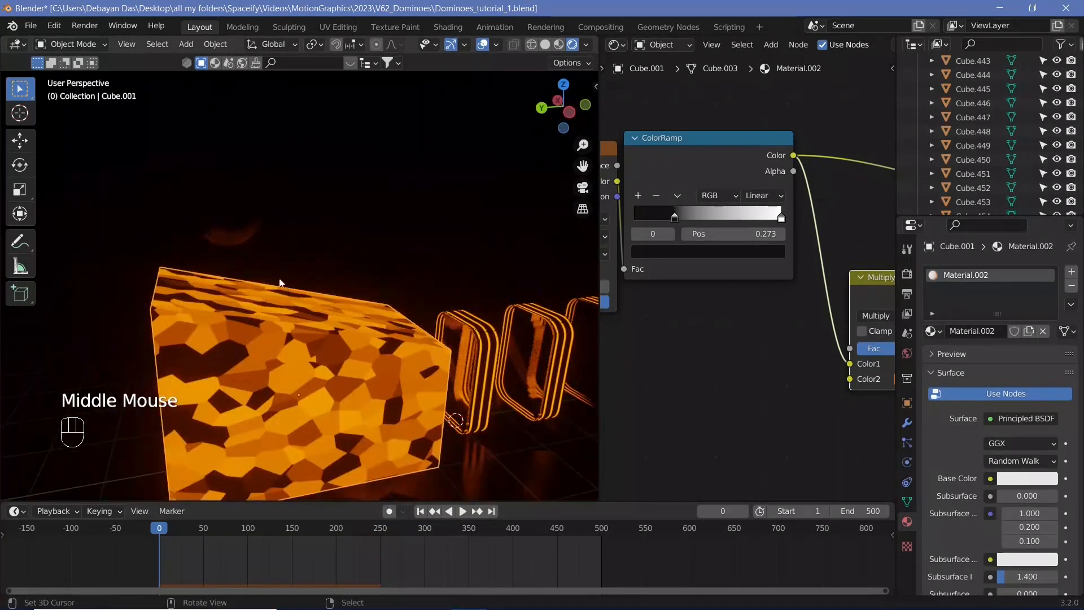
# Select the sphere and assign it Material.002
pyautogui.rightClick(239, 232)
pyautogui.click(933, 331)
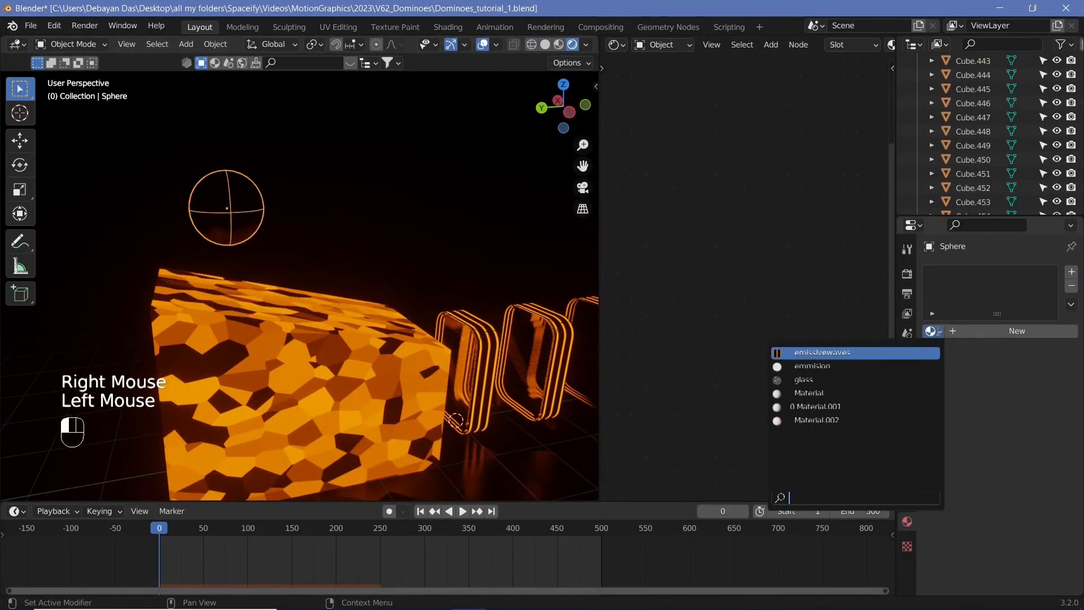
pyautogui.click(852, 422)
# Play the animation briefly to preview the sphere rolling in the scene
pyautogui.hotkey('shift', 'space')
pyautogui.moveTo(401, 360); pyautogui.dragTo(333, 372, button='middle')
pyautogui.hotkey('shift', 'space')
# Select the backdrop cube and make its material a single-user copy
pyautogui.rightClick(350, 370)
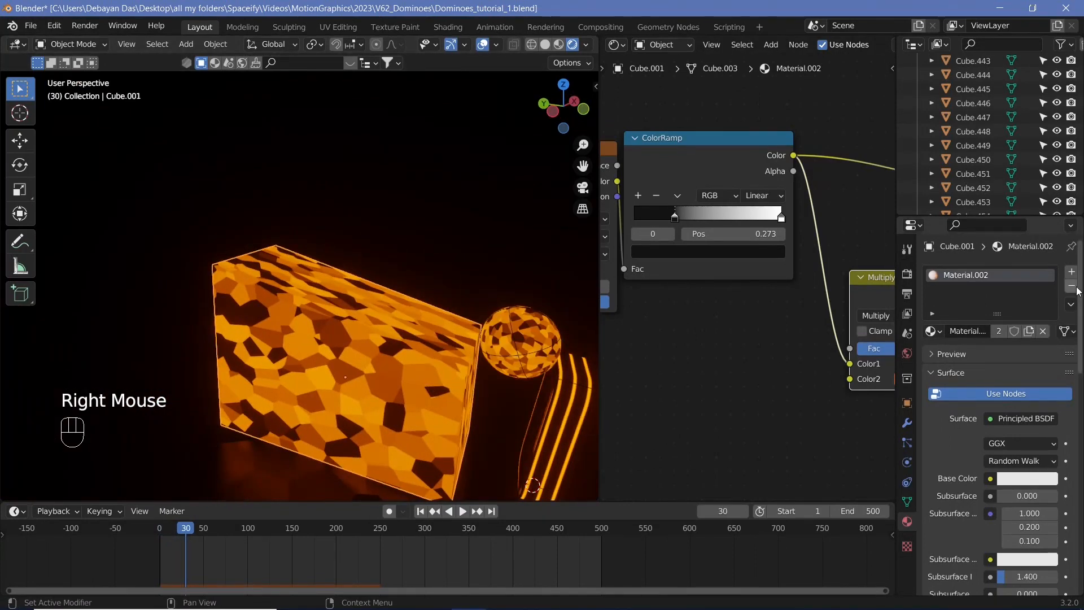
pyautogui.click(1043, 331)
pyautogui.click(968, 331)
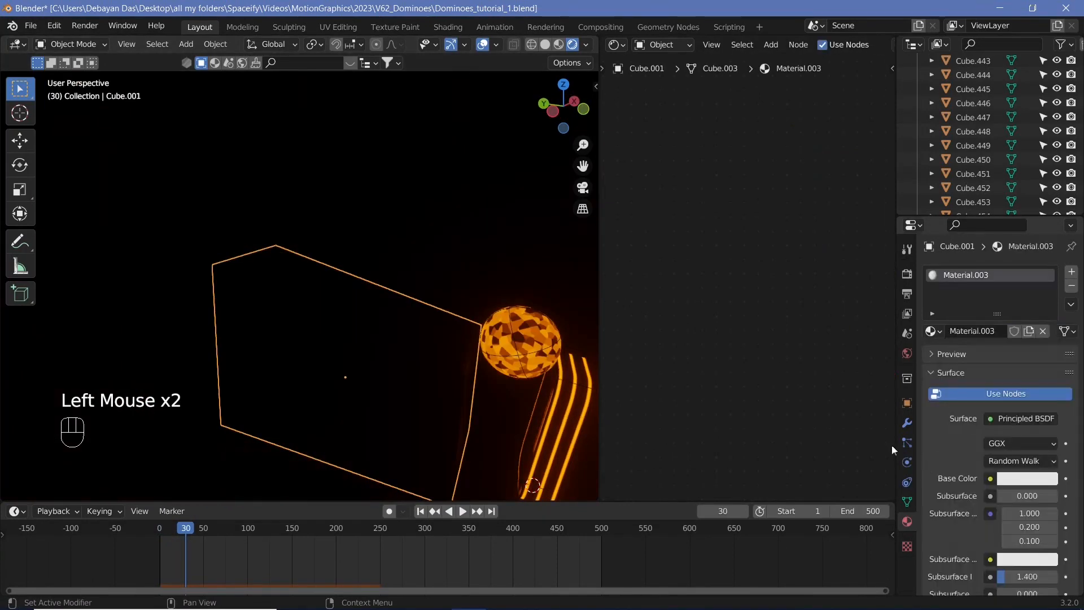
# Set the backdrop material's Metallic to 1.000 on the Principled BSDF
pyautogui.moveTo(892, 445); pyautogui.dragTo(848, 392, button='middle')
pyautogui.moveTo(740, 249); pyautogui.dragTo(713, 245)
pyautogui.moveTo(691, 198); pyautogui.dragTo(785, 198)
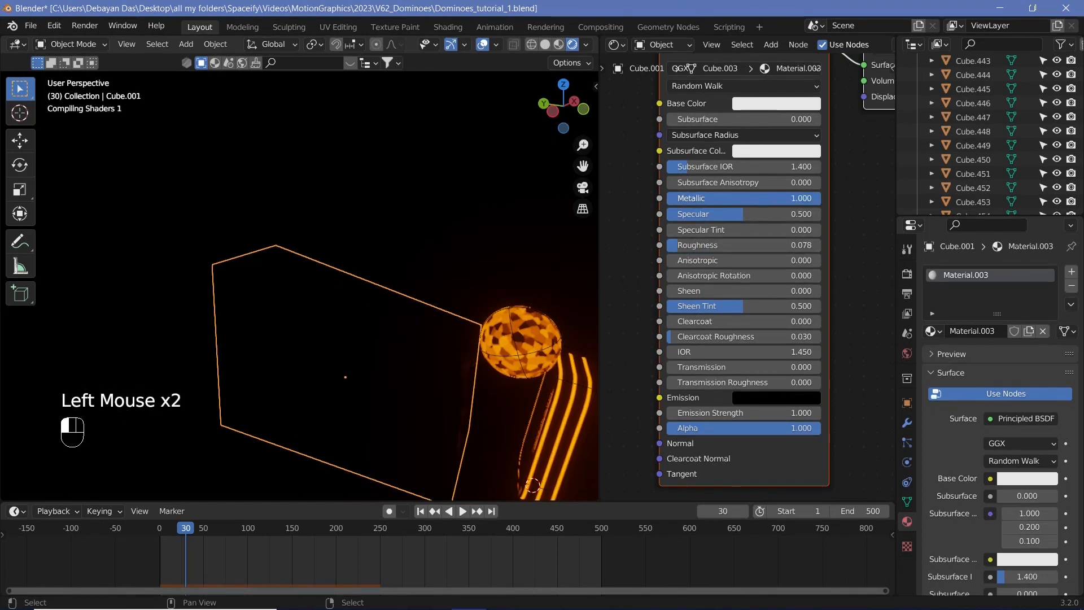
# Go to frame 24 and enable the Light object in both the viewport and renders
pyautogui.moveTo(205, 540); pyautogui.dragTo(173, 543)
pyautogui.scroll(4, 361, 320)
pyautogui.moveTo(394, 292)
pyautogui.mouseDown(button='middle')
pyautogui.moveTo(341, 355)
pyautogui.moveTo(389, 301)
pyautogui.mouseUp(button='middle')
pyautogui.hotkey('shift', 'space')
pyautogui.hotkey('shift', 'space')
pyautogui.scroll(-3, 389, 301)
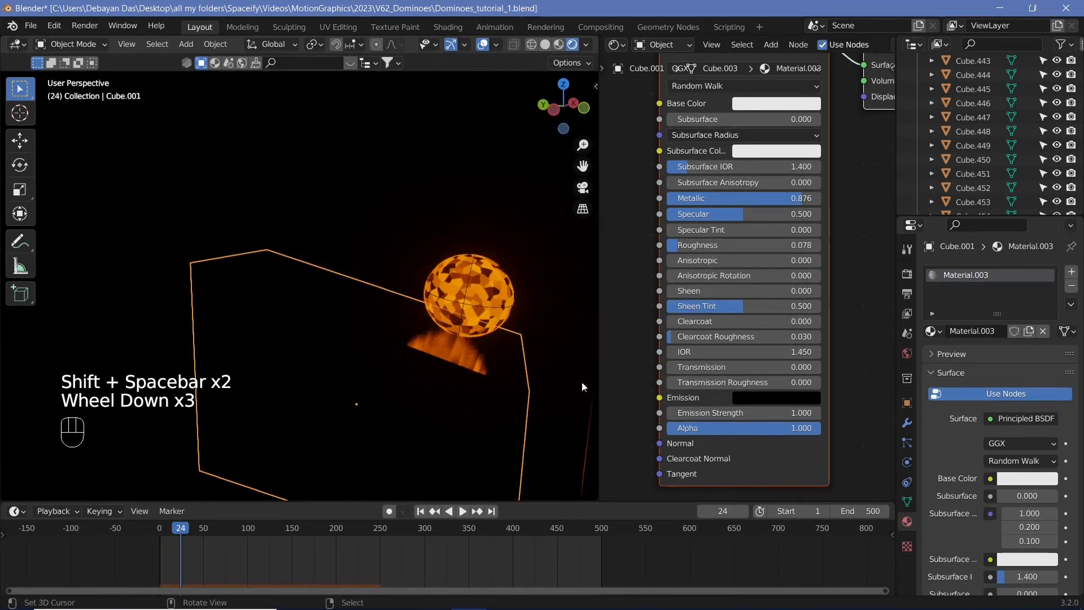
pyautogui.scroll(-1, 497, 374)
pyautogui.moveTo(497, 374); pyautogui.dragTo(594, 380, button='middle')
pyautogui.scroll(-2, 980, 210)
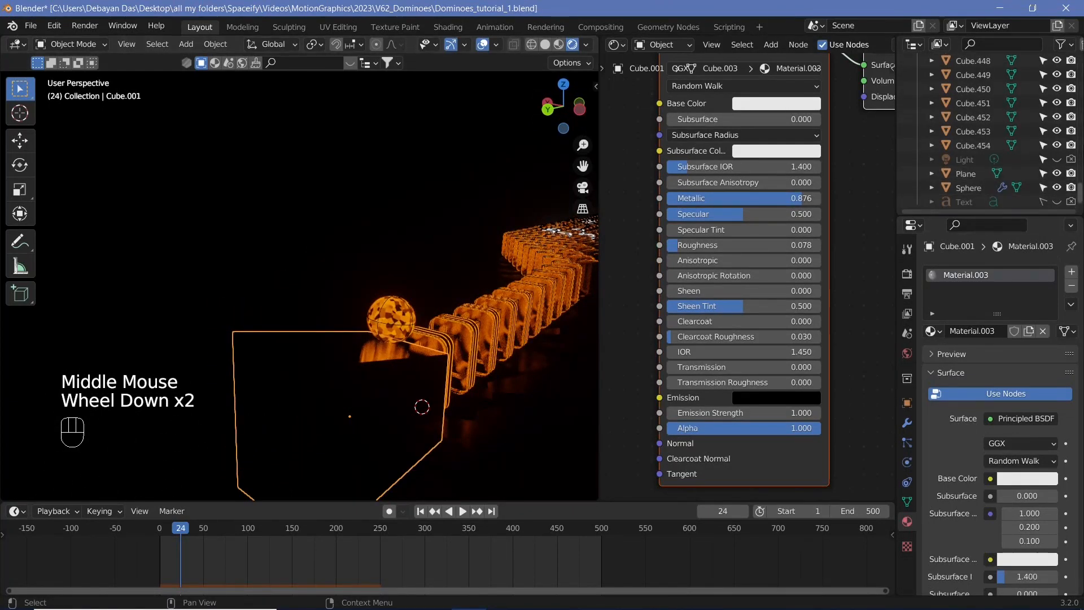
pyautogui.click(1056, 161)
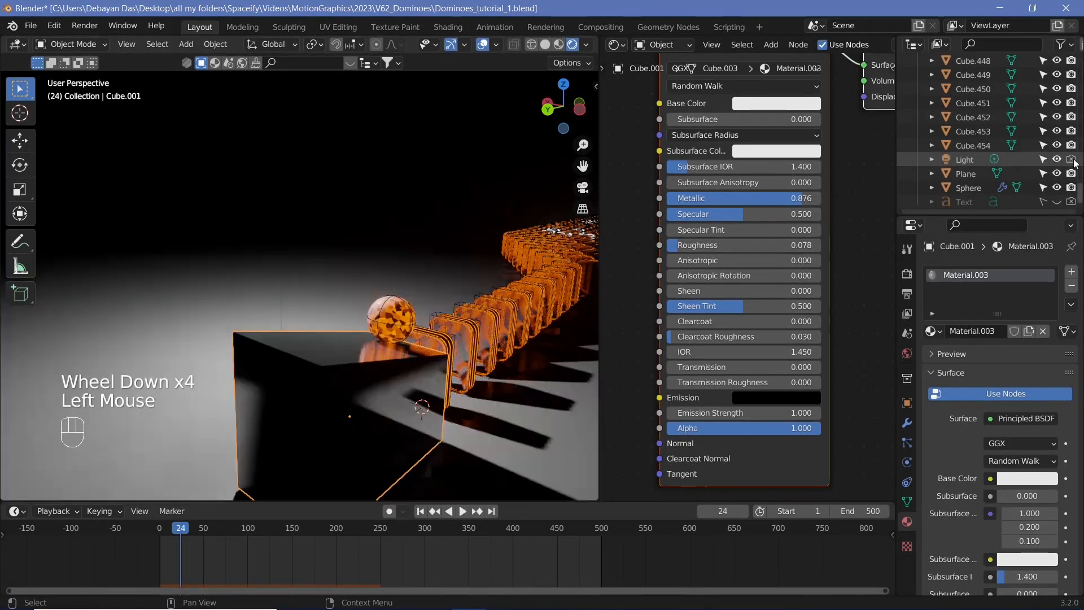
pyautogui.click(1071, 160)
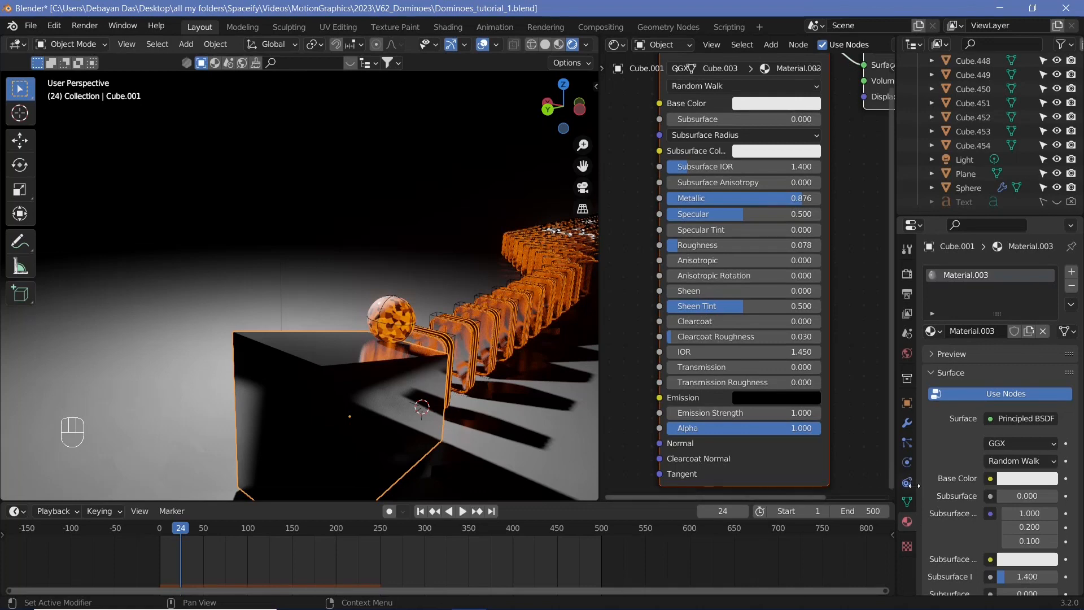
# Change the Light into an Area light with a Disk shape
pyautogui.click(966, 160)
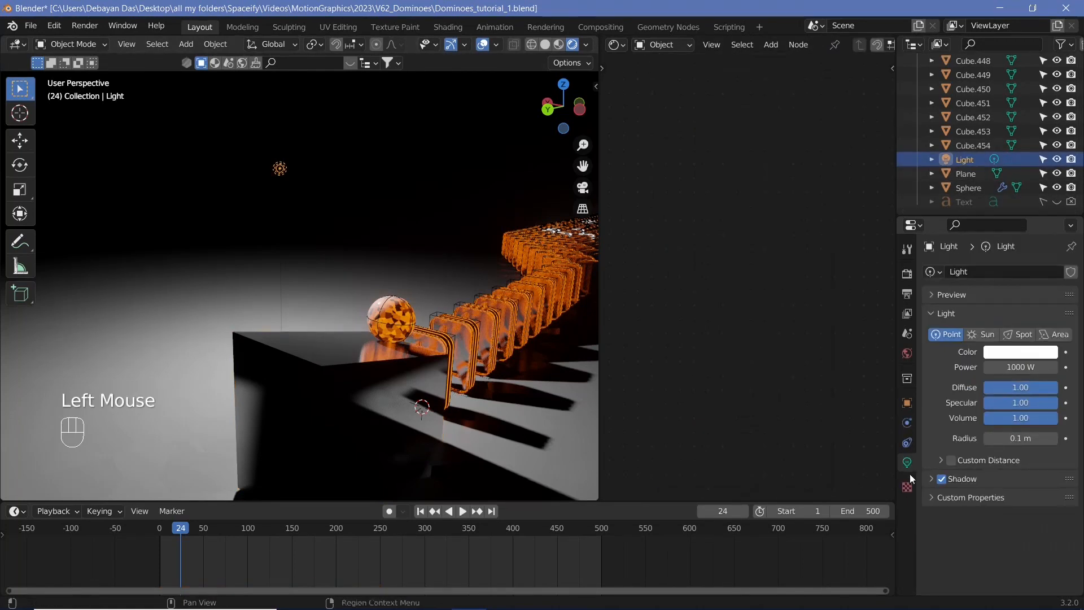
pyautogui.click(1045, 333)
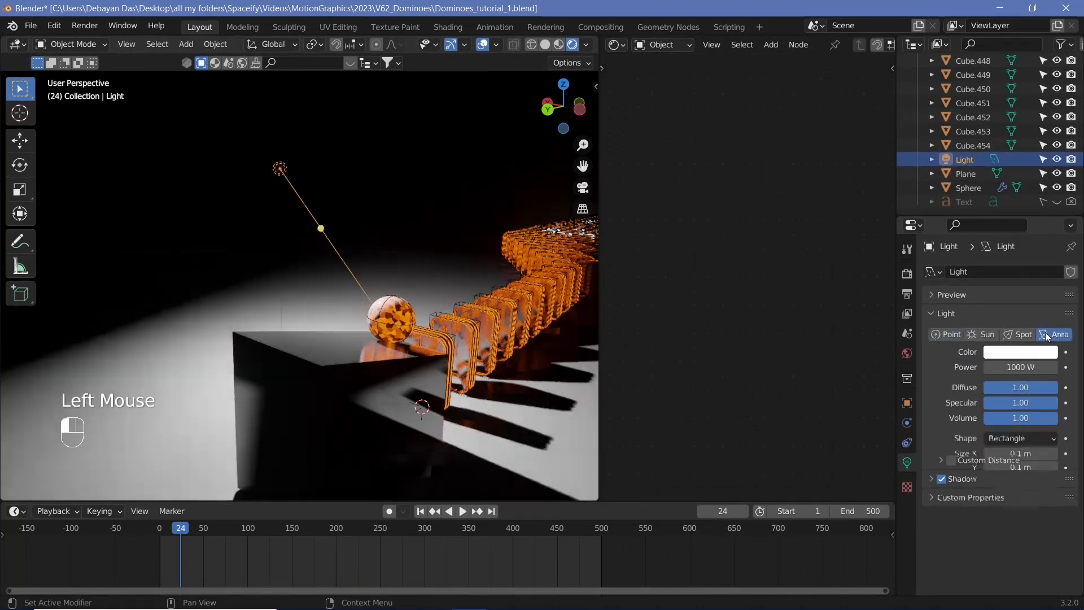
pyautogui.click(1009, 440)
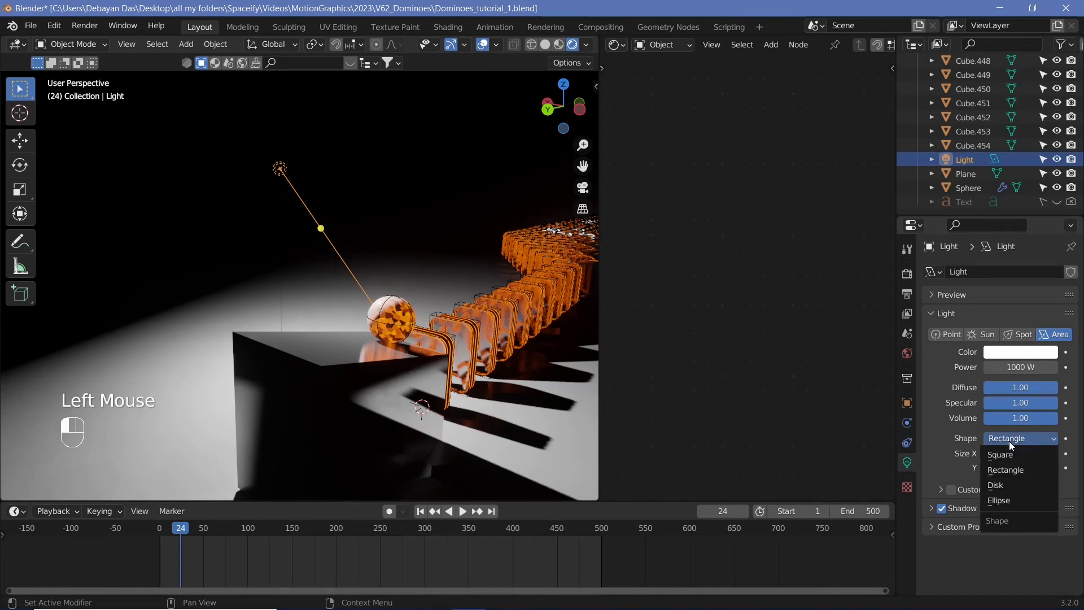
pyautogui.click(1020, 487)
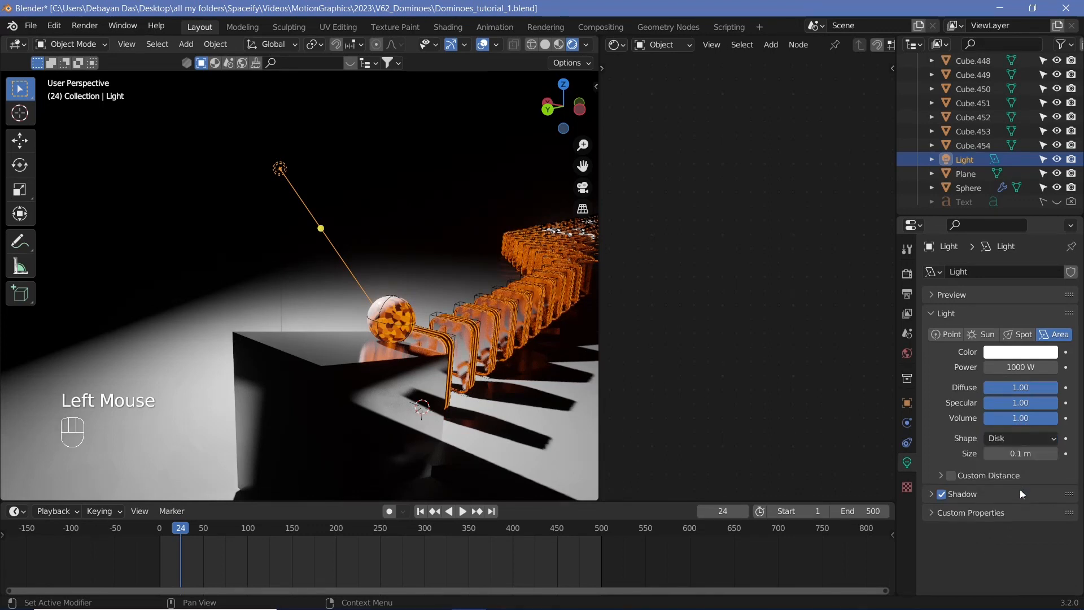
# Set the light color to a warm peach tone (H 0.098, S 0.456, V 1.000)
pyautogui.click(1015, 353)
pyautogui.click(977, 226)
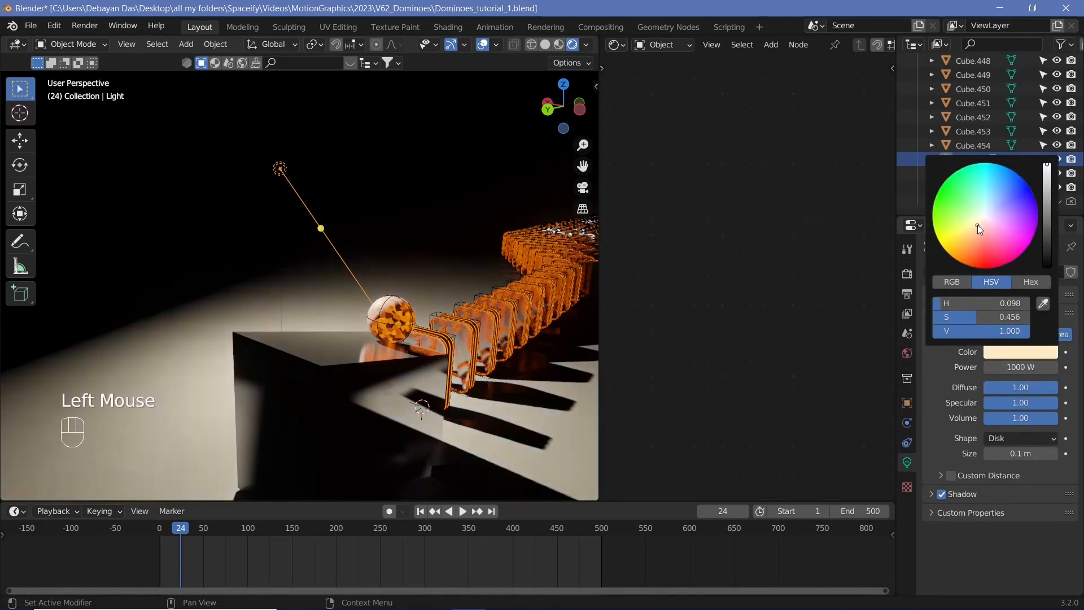
# Clear the light's rotation and move it up along the Z axis
pyautogui.scroll(-3, 296, 290)
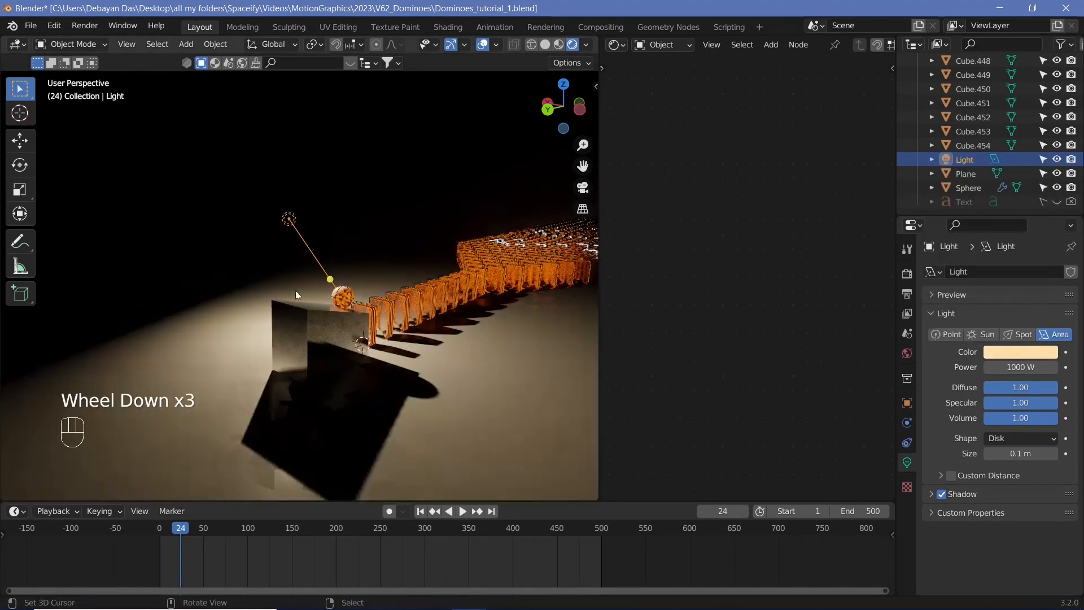
pyautogui.scroll(-3, 350, 226)
pyautogui.moveTo(361, 246); pyautogui.dragTo(392, 312, button='middle')
pyautogui.scroll(3, 396, 320)
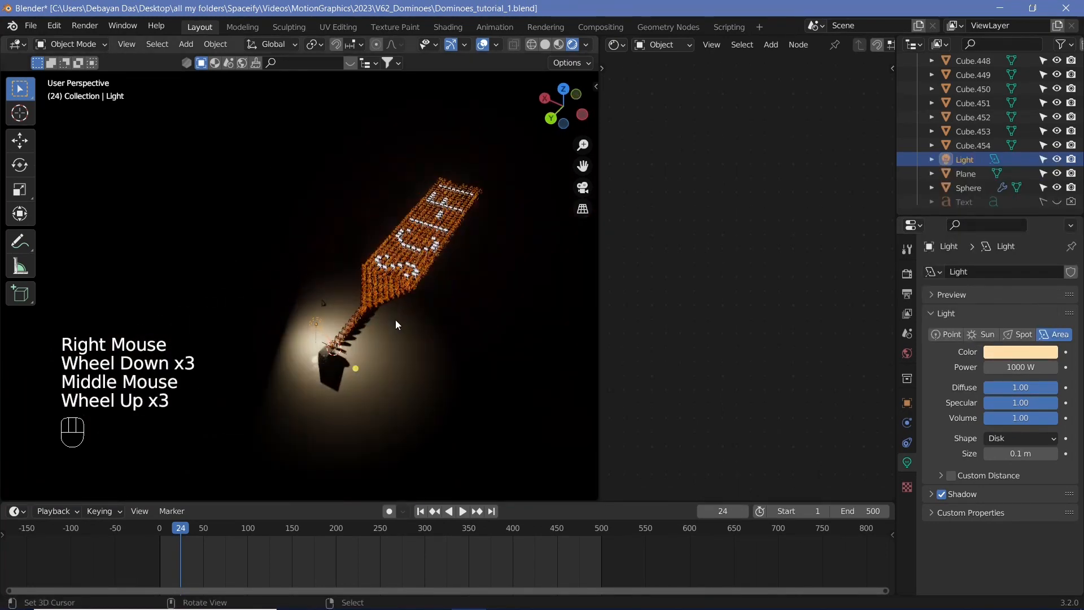
pyautogui.hotkey('alt', 'r')
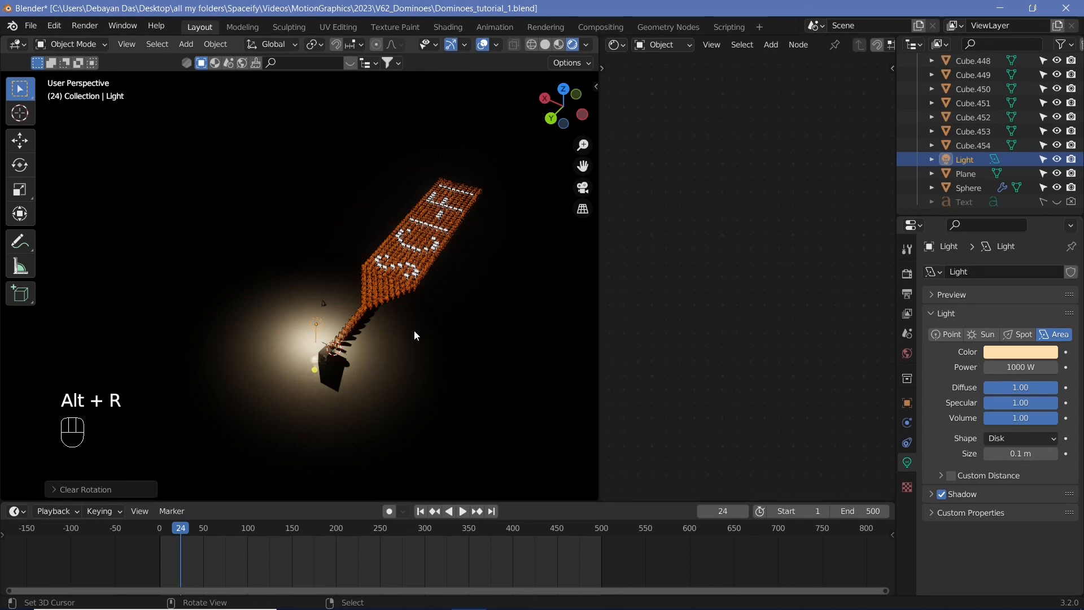
pyautogui.press('g')
pyautogui.press('z')
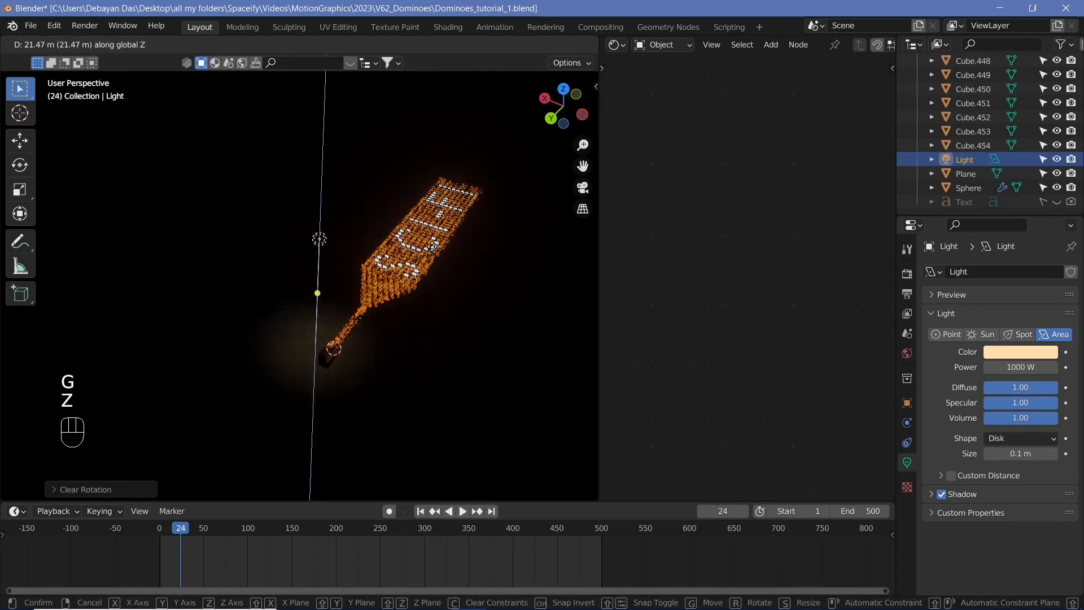
pyautogui.click(435, 265)
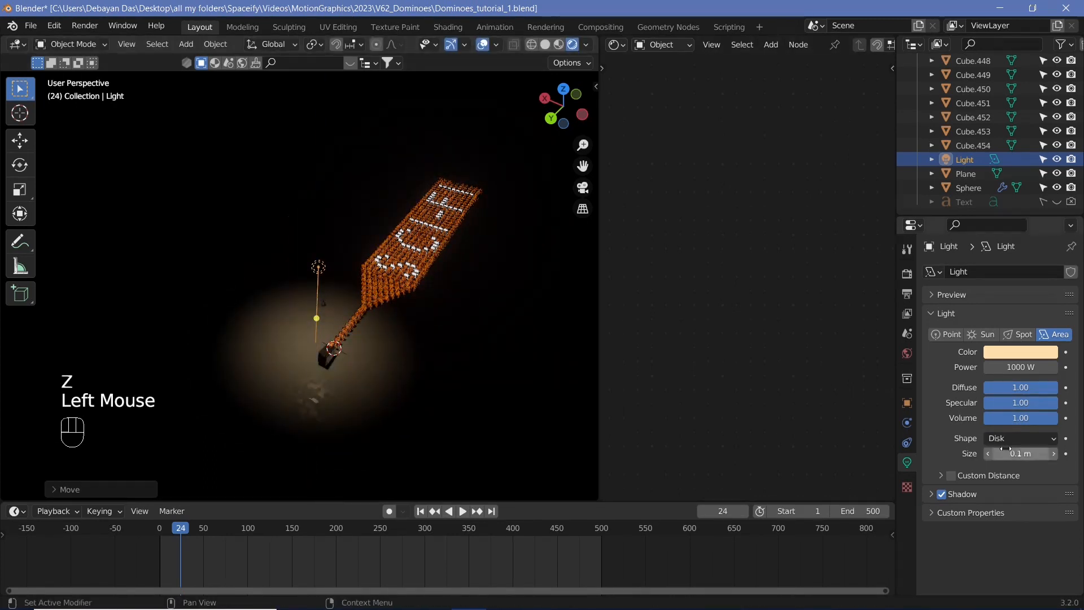
# Set the area light's size to 75.3 m and move it over the domino scene
pyautogui.moveTo(1011, 454); pyautogui.dragTo(1056, 453)
pyautogui.press('g')
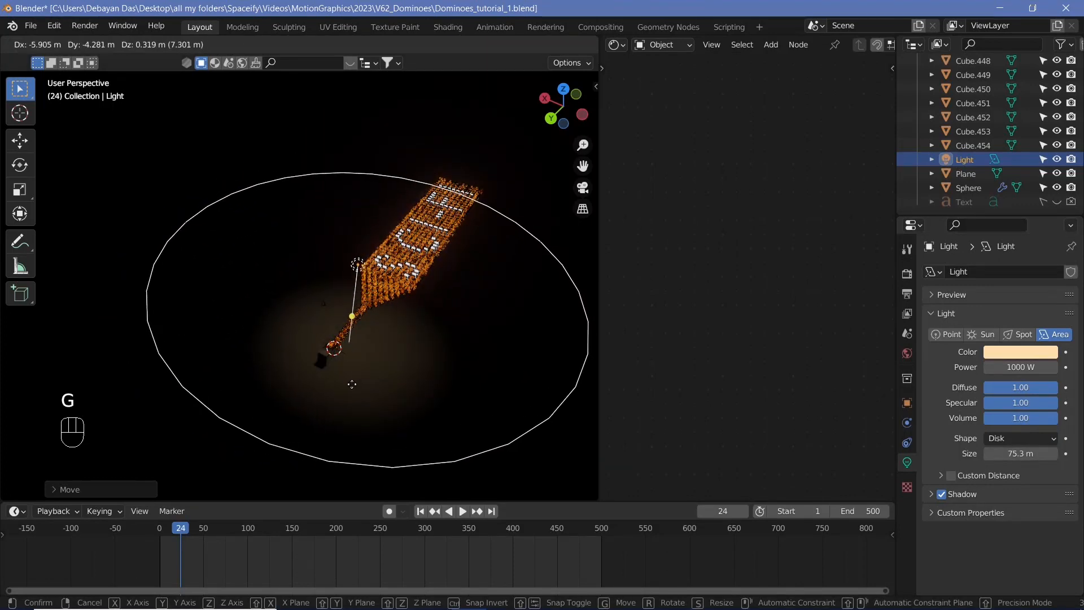
pyautogui.click(351, 384)
# Reposition the light vertically along the Z axis
pyautogui.press('g')
pyautogui.press('z')
pyautogui.click(339, 416)
# Orbit, pan and zoom around the scene to inspect the new lighting
pyautogui.moveTo(339, 416); pyautogui.dragTo(358, 206, button='middle')
pyautogui.keyDown('shift'); pyautogui.moveTo(368, 285); pyautogui.dragTo(325, 240, button='middle'); pyautogui.keyUp('shift')
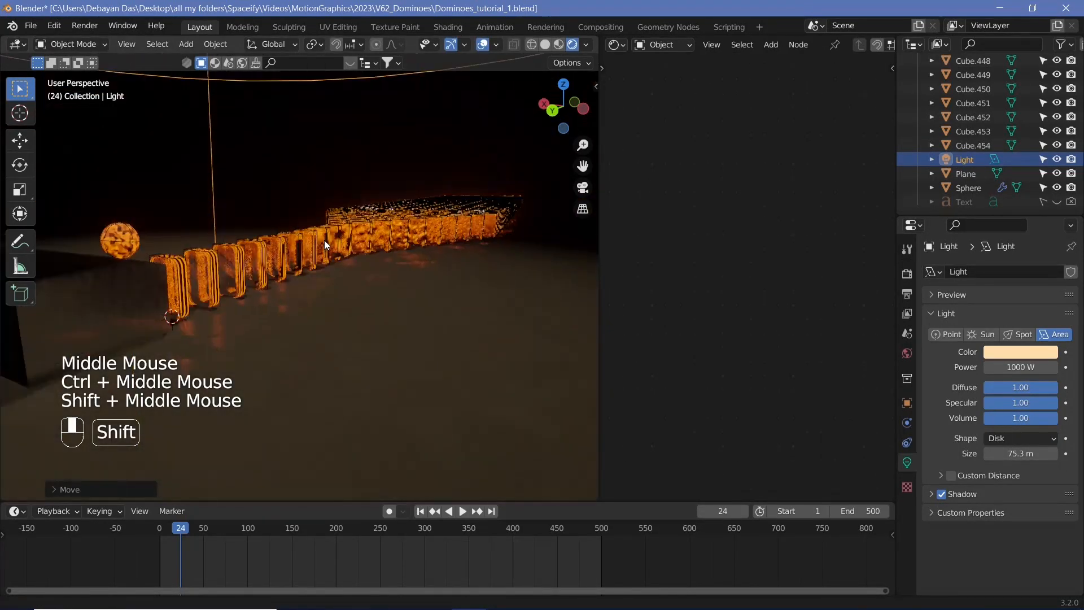
pyautogui.moveTo(280, 315); pyautogui.dragTo(458, 312, button='middle')
pyautogui.scroll(-2, 274, 324)
pyautogui.scroll(2, 354, 314)
pyautogui.rightClick(356, 316)
pyautogui.scroll(1, 413, 313)
pyautogui.scroll(-6, 350, 206)
pyautogui.rightClick(346, 184)
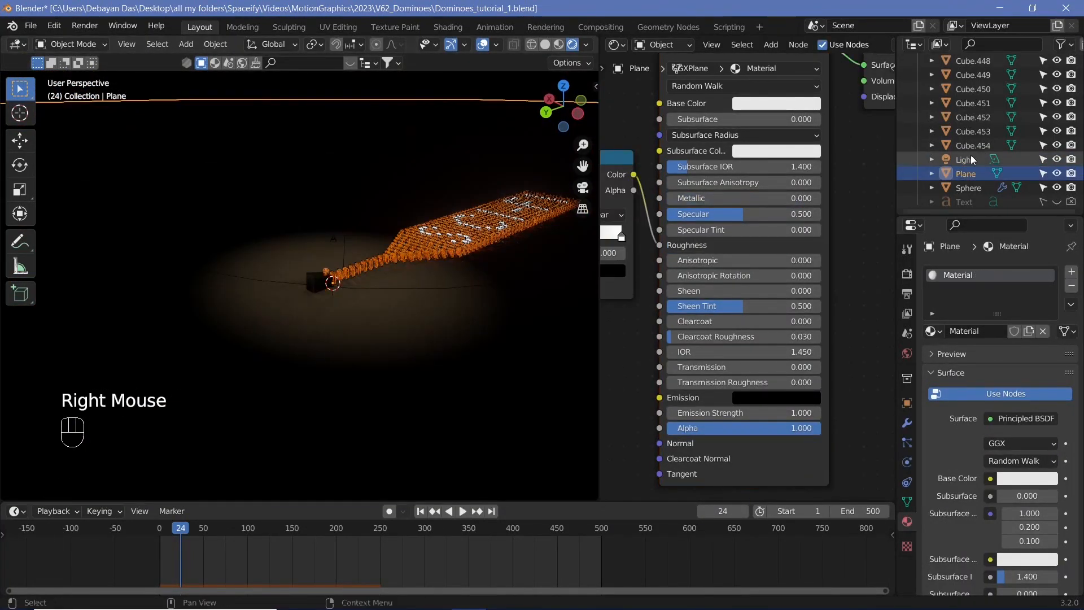
# Select the light, scale it down and move it to a new position
pyautogui.click(439, 312)
pyautogui.press('s')
pyautogui.click(395, 248)
pyautogui.press('g')
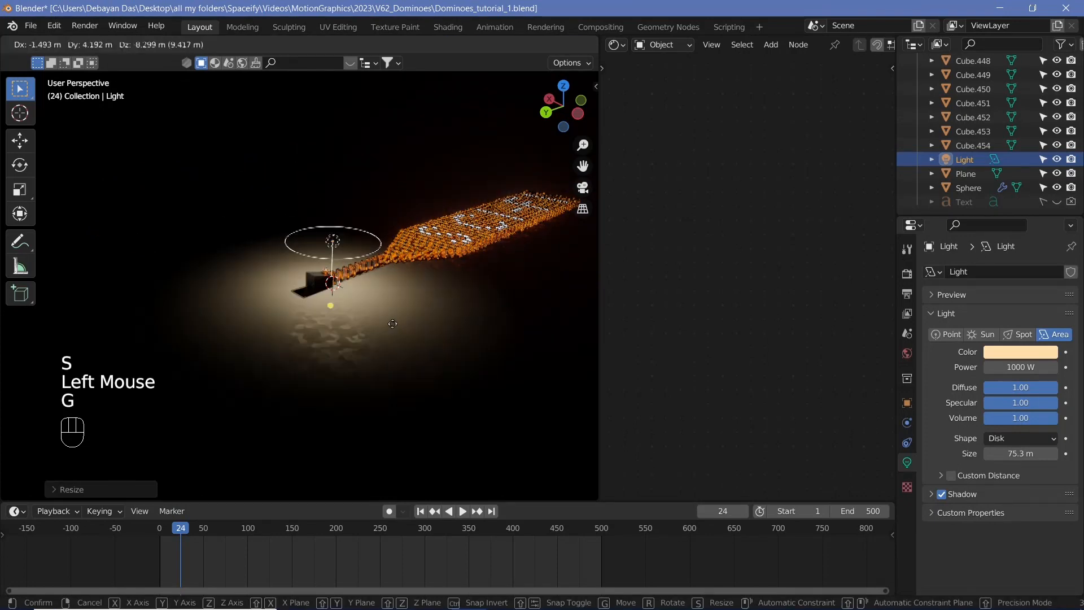
pyautogui.click(297, 345)
# Set the light's Power to 100 W
pyautogui.scroll(4, 297, 345)
pyautogui.moveTo(297, 345); pyautogui.dragTo(215, 331, button='middle')
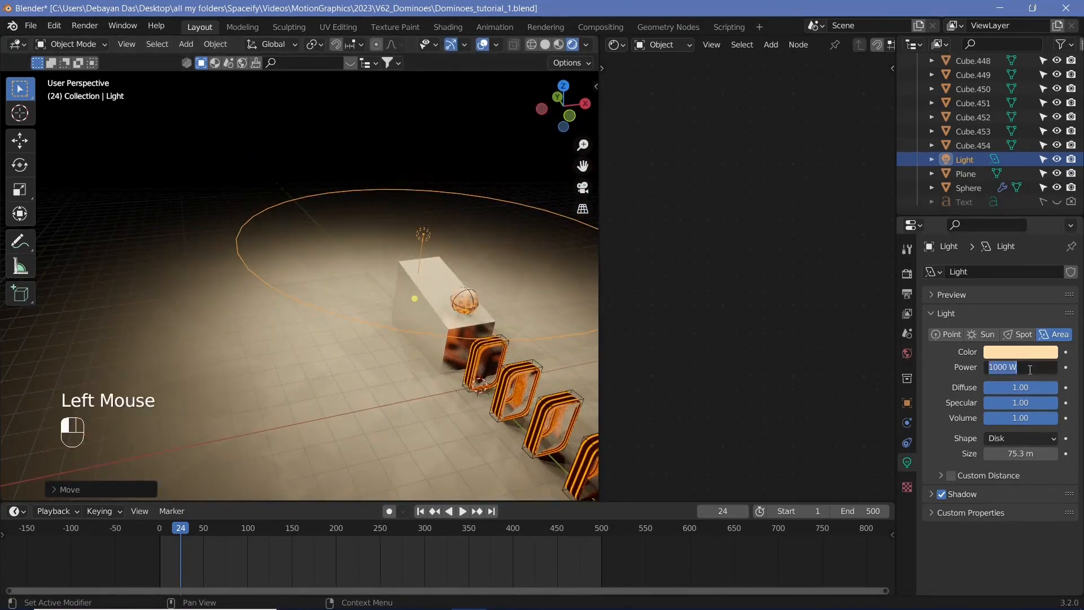
pyautogui.press('Return')
# Switch to the camera view and widen the 3D viewport area
pyautogui.scroll(2, 496, 353)
pyautogui.moveTo(496, 353); pyautogui.dragTo(510, 311, button='middle')
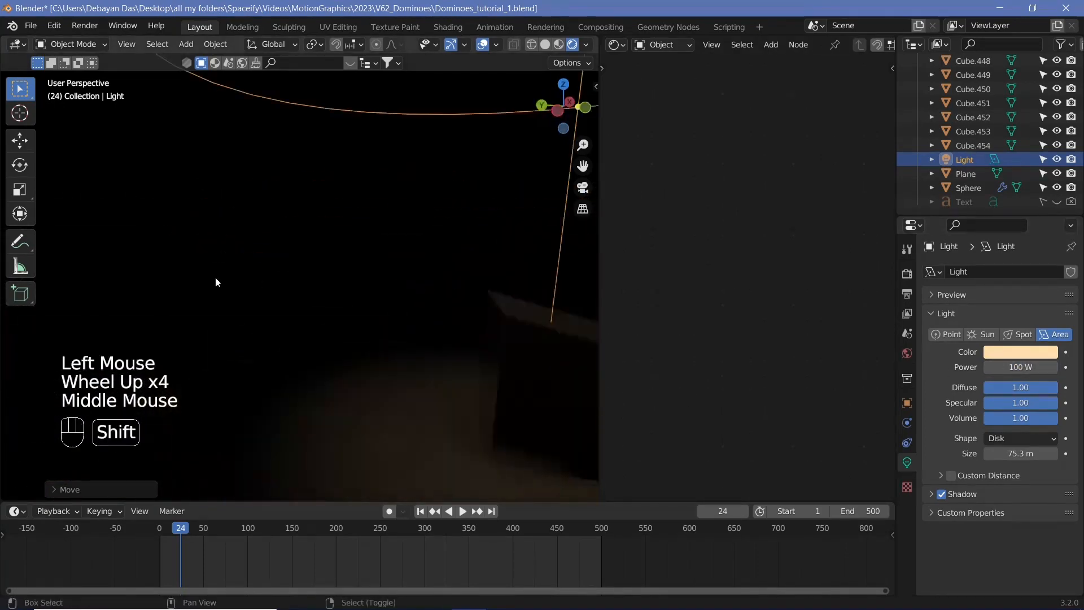
pyautogui.keyDown('shift'); pyautogui.moveTo(215, 281); pyautogui.dragTo(389, 280, button='middle'); pyautogui.keyUp('shift')
pyautogui.scroll(2, 362, 294)
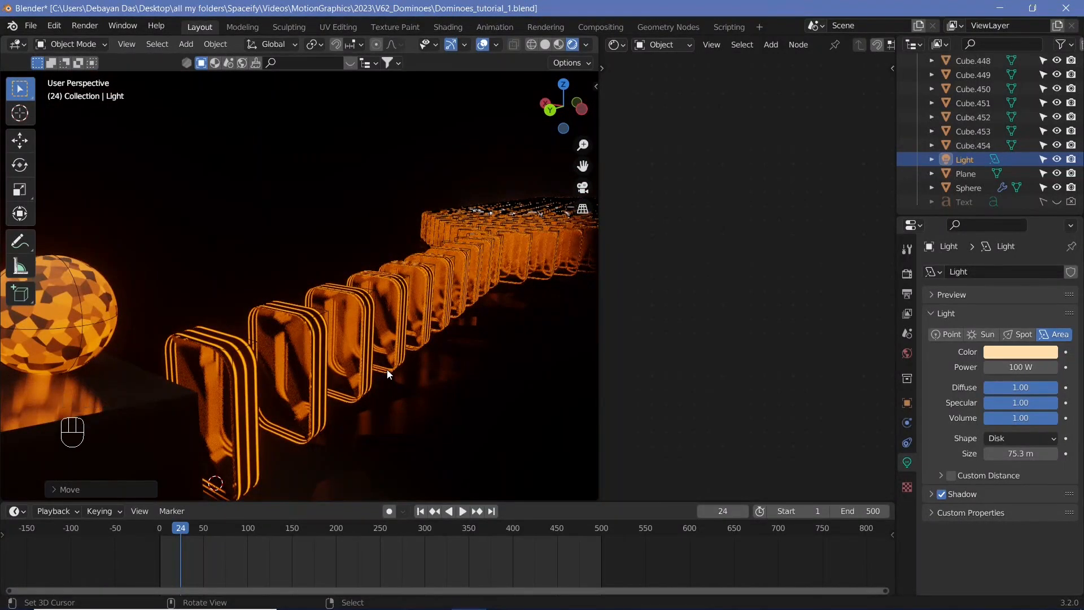
pyautogui.scroll(-3, 388, 369)
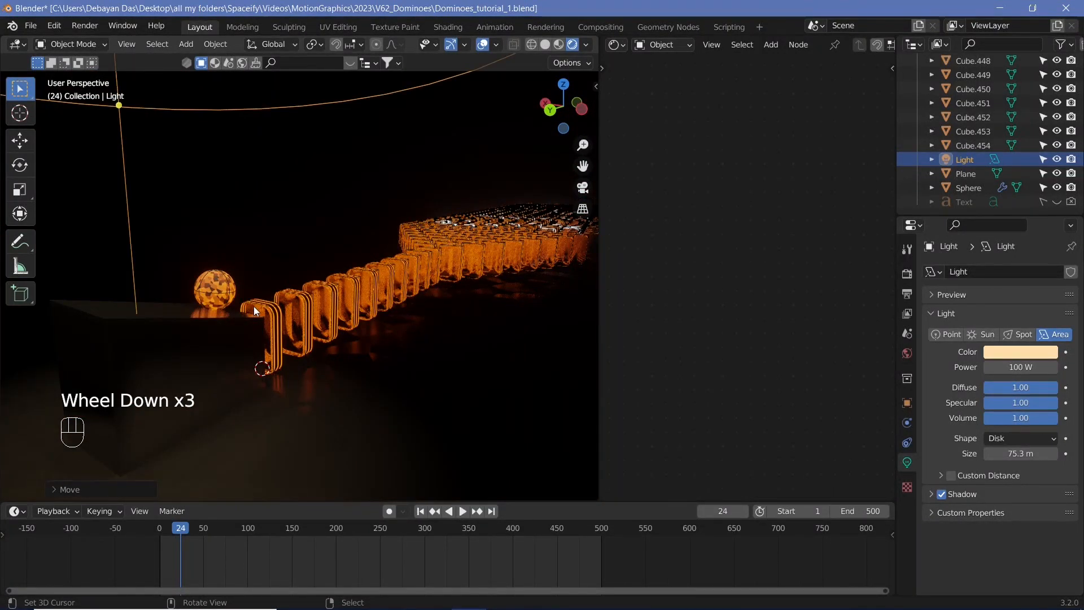
pyautogui.press('KP_0')
pyautogui.rightClick(449, 221)
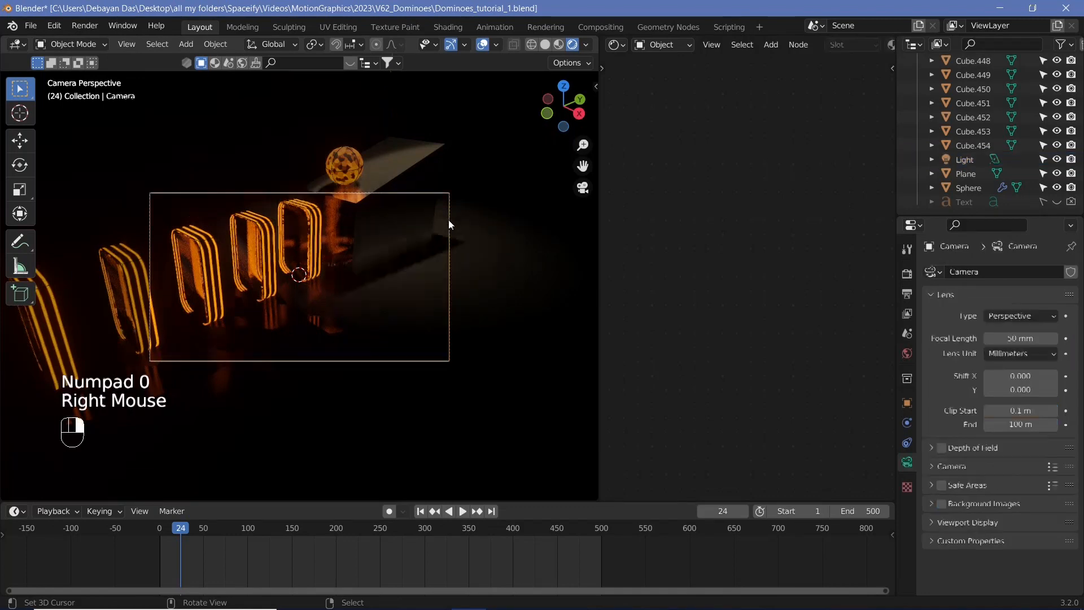
pyautogui.press('n')
pyautogui.click(591, 150)
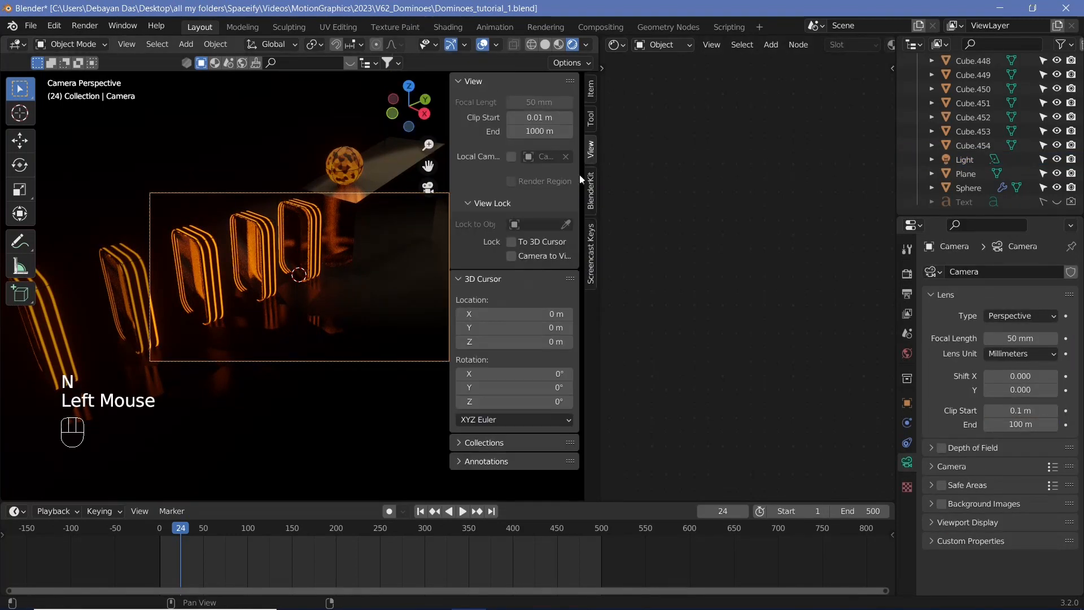
pyautogui.press('n')
pyautogui.moveTo(599, 295); pyautogui.dragTo(763, 296)
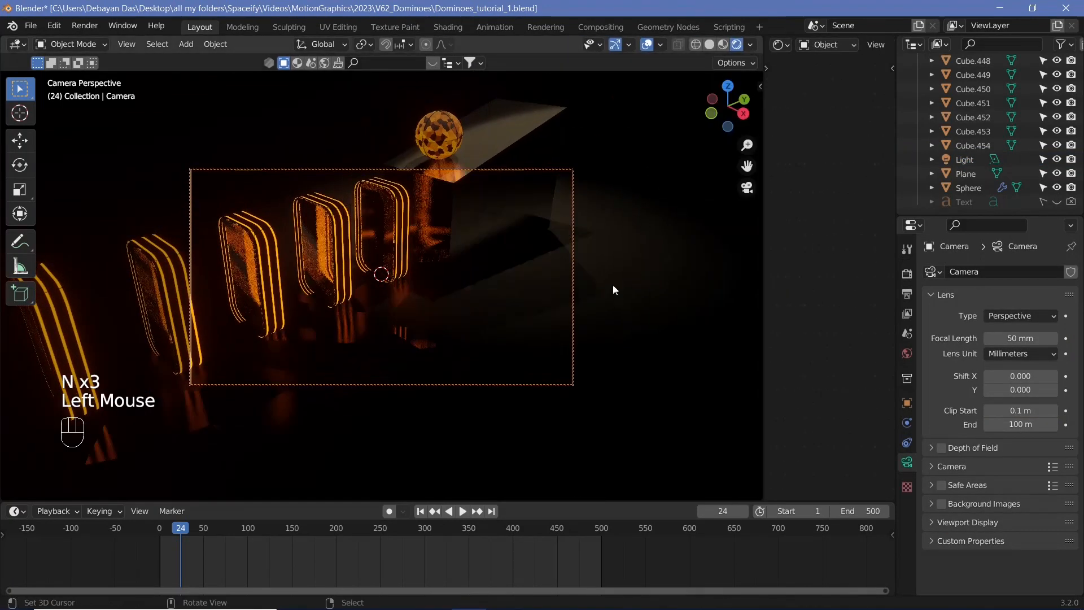
# Set the camera's Viewport Display Passepartout to 1.000
pyautogui.click(942, 519)
pyautogui.scroll(-3, 960, 537)
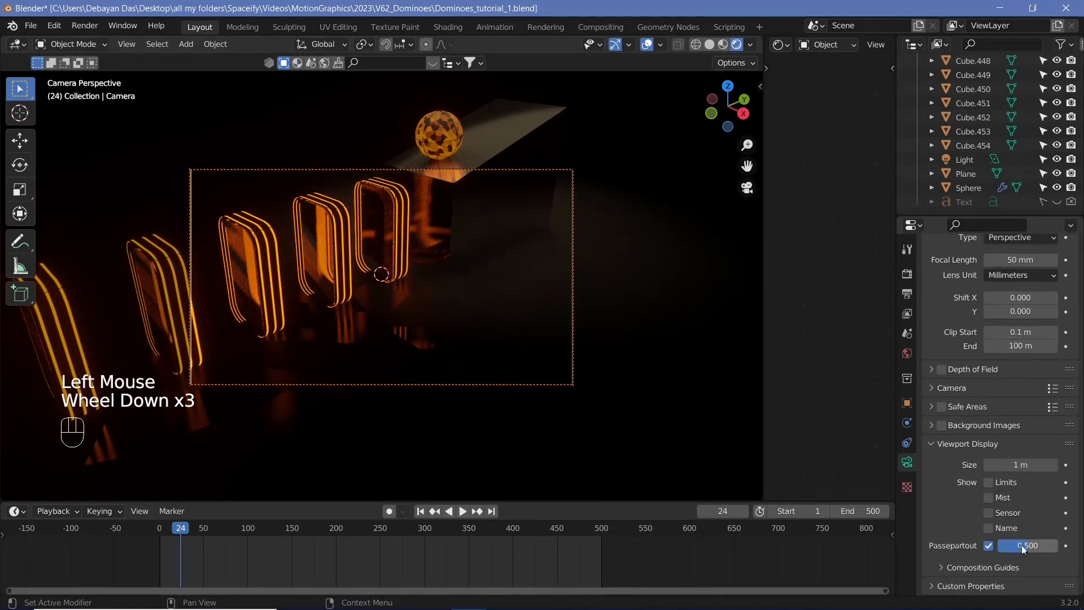
pyautogui.moveTo(1024, 546); pyautogui.dragTo(1056, 546)
# Select the sphere, open its material nodes and set the Principled BSDF Base Color to black
pyautogui.keyDown('shift'); pyautogui.moveTo(499, 281); pyautogui.dragTo(431, 298, button='middle'); pyautogui.keyUp('shift')
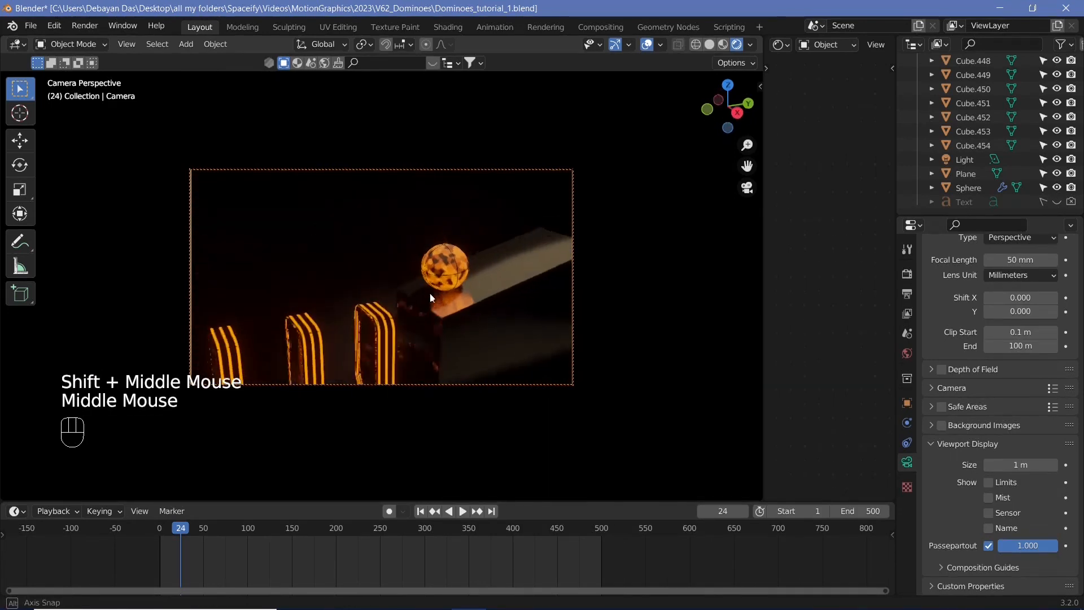
pyautogui.moveTo(169, 542); pyautogui.dragTo(104, 548)
pyautogui.keyDown('shift'); pyautogui.moveTo(464, 247); pyautogui.dragTo(419, 279, button='middle'); pyautogui.keyUp('shift')
pyautogui.rightClick(419, 278)
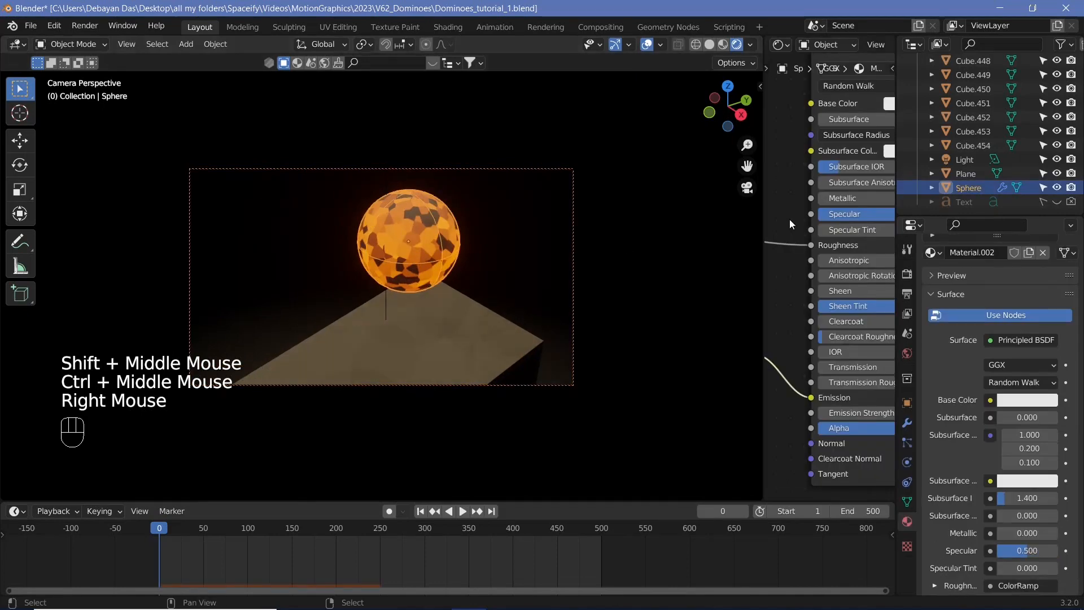
pyautogui.moveTo(790, 219); pyautogui.dragTo(749, 236, button='middle')
pyautogui.moveTo(891, 215); pyautogui.dragTo(839, 215)
pyautogui.moveTo(839, 231); pyautogui.dragTo(778, 231)
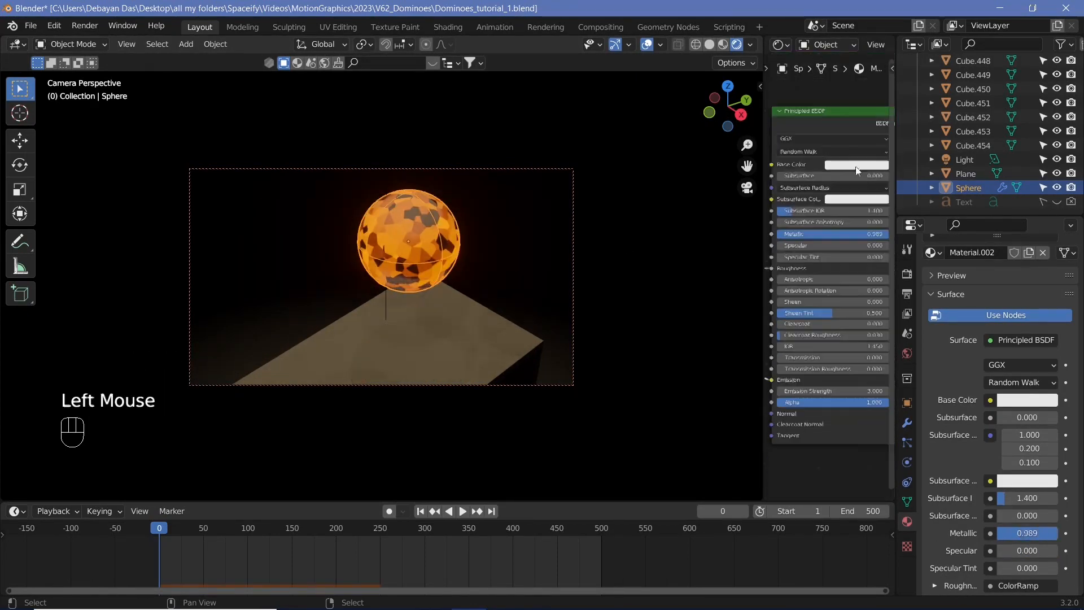
pyautogui.click(875, 166)
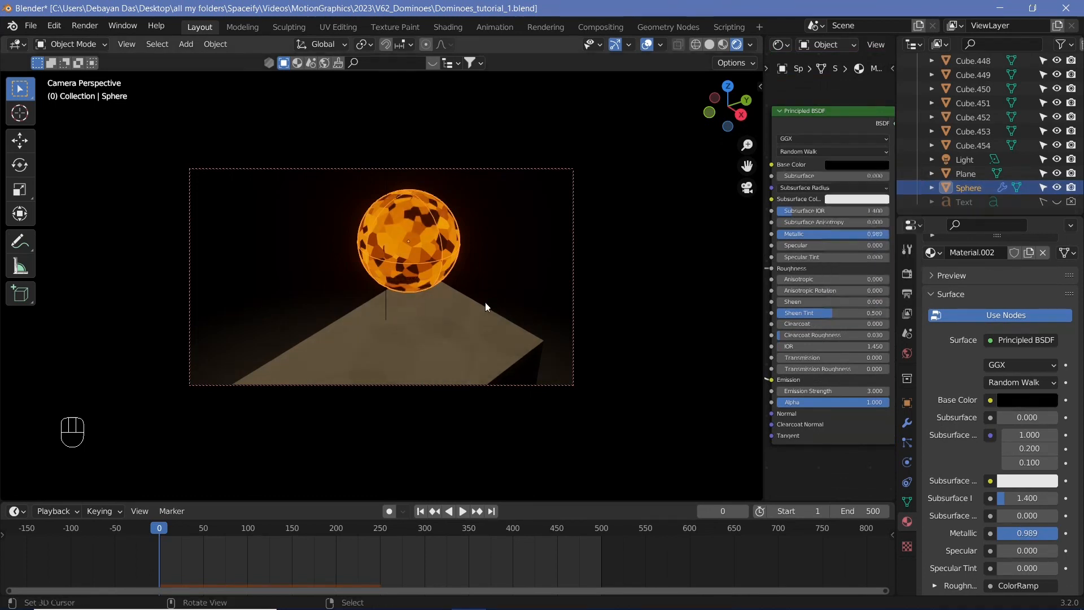
# Play the animation briefly, stop it and return to frame 0
pyautogui.hotkey('shift', 'space')
pyautogui.hotkey('shift', 'space')
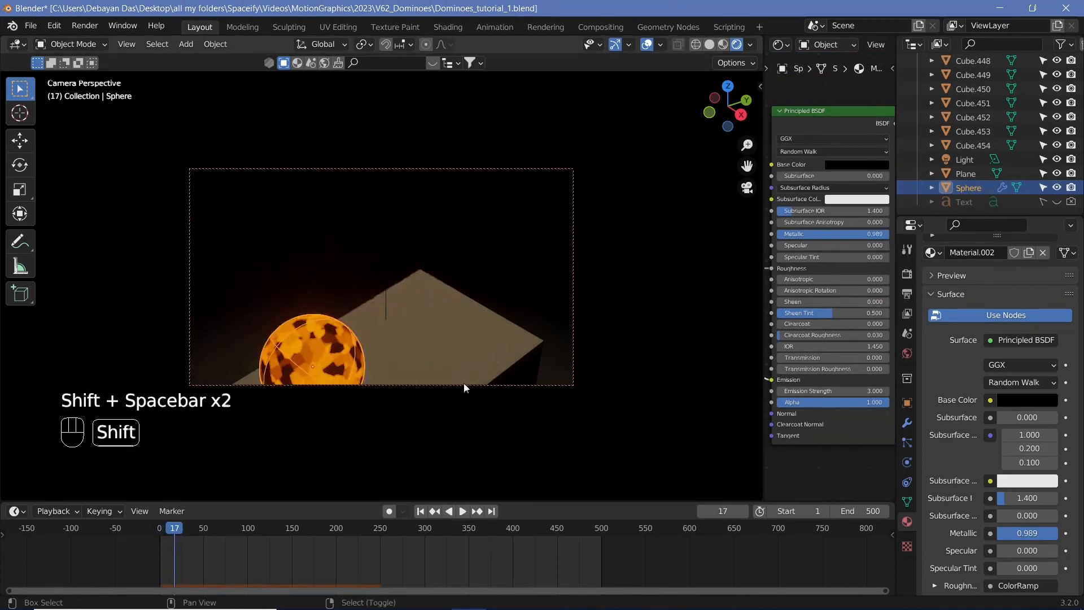
pyautogui.click(141, 534)
# Select the camera and insert a Location, Rotation & Scale keyframe at frame 0
pyautogui.rightClick(573, 230)
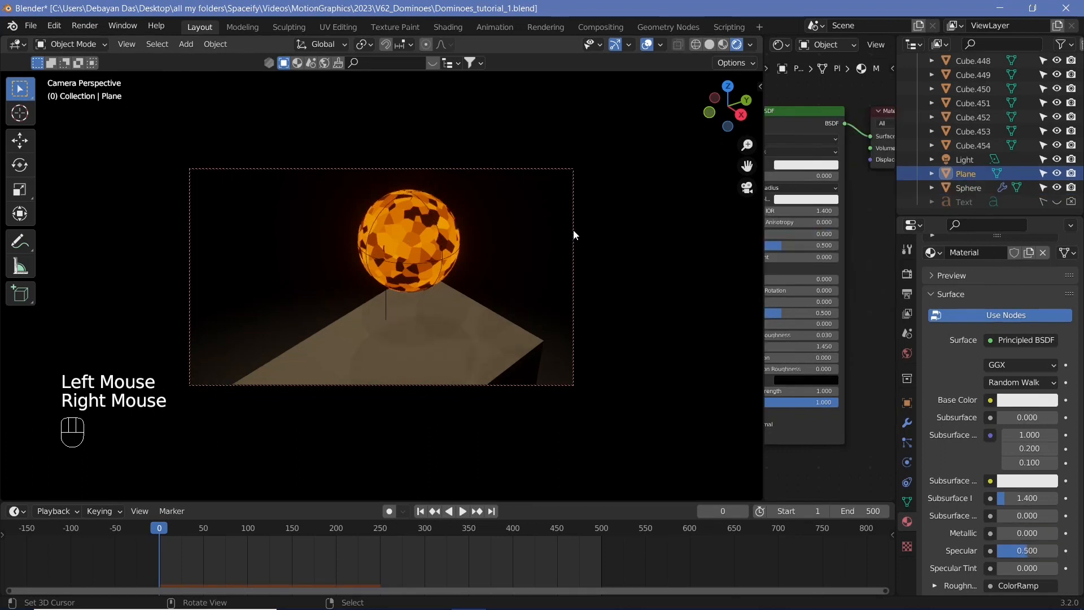
pyautogui.rightClick(574, 229)
pyautogui.rightClick(573, 229)
pyautogui.middleClick(458, 296)
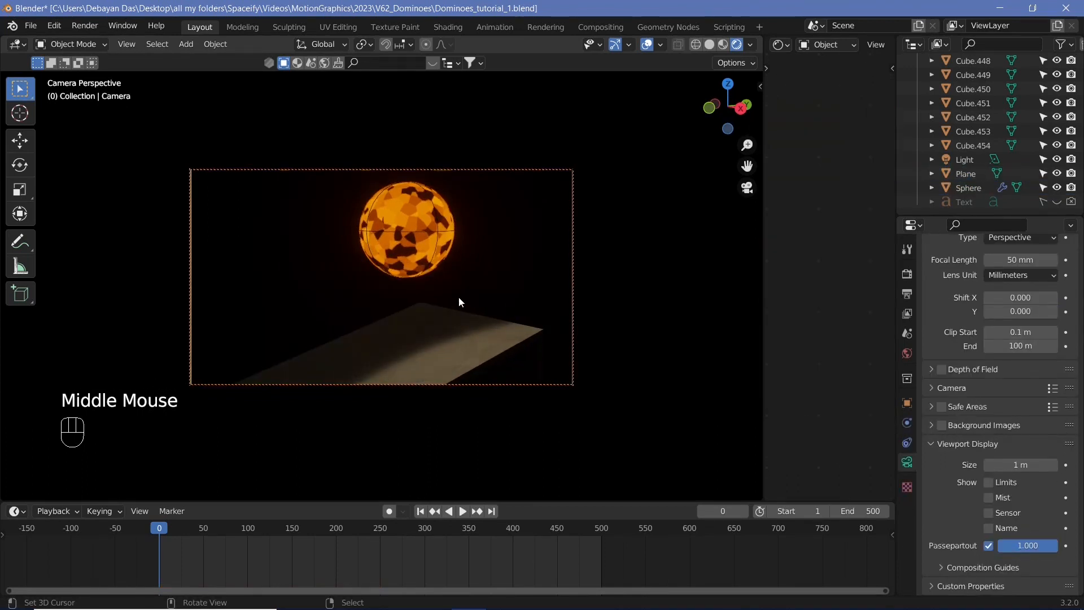
pyautogui.moveTo(458, 296)
pyautogui.keyDown('shift'); pyautogui.mouseDown(button='middle')
pyautogui.moveTo(465, 307)
pyautogui.moveTo(460, 297)
pyautogui.mouseUp(button='middle'); pyautogui.keyUp('shift')
pyautogui.press('i')
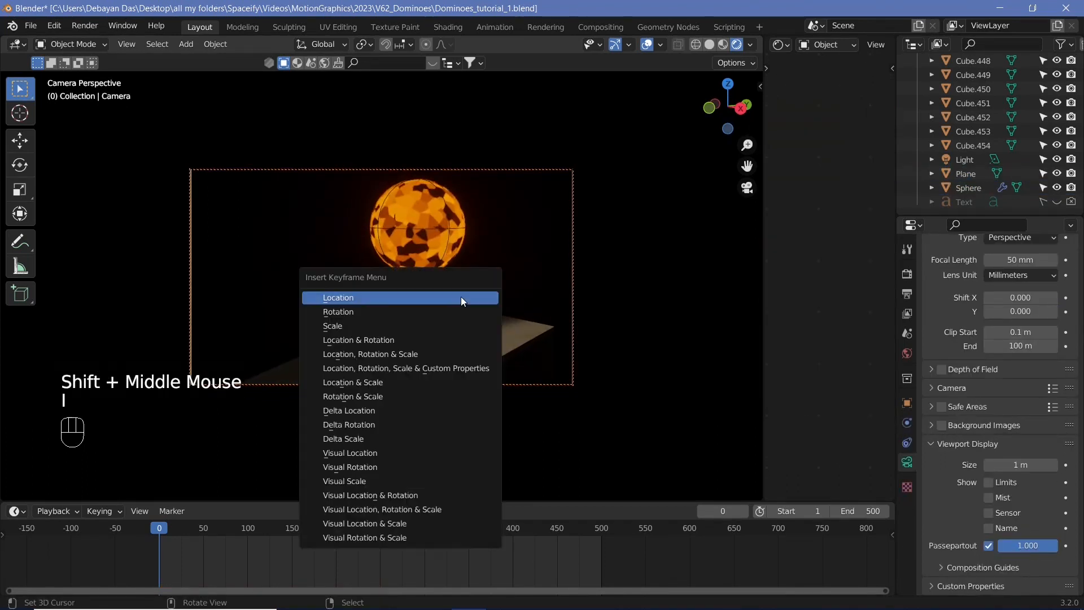
pyautogui.click(442, 353)
# At frame 50, move the camera view along the domino line and insert a camera keyframe
pyautogui.click(204, 526)
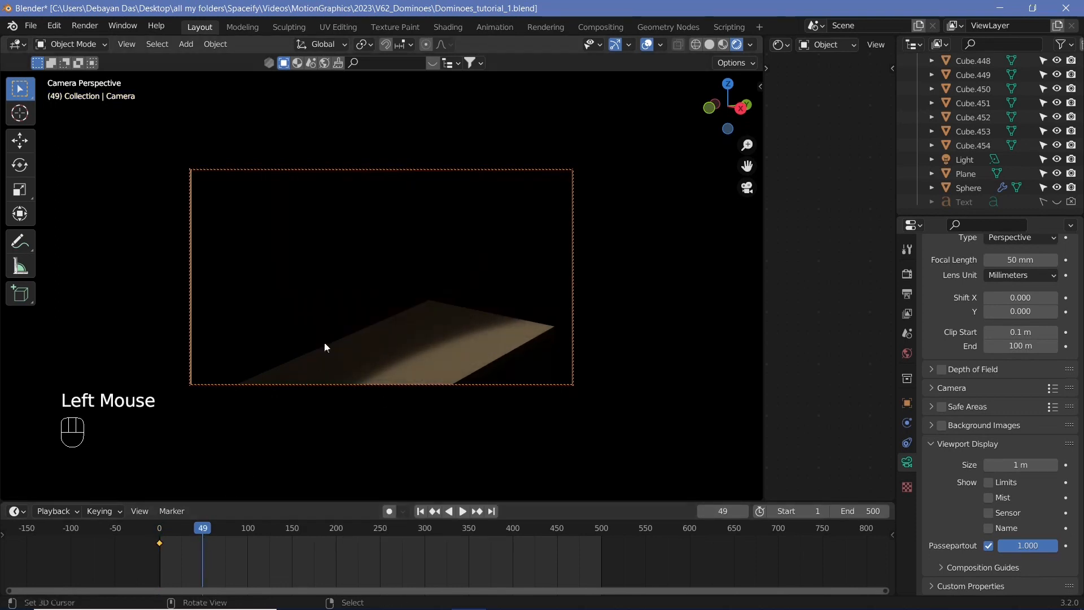
pyautogui.keyDown('shift'); pyautogui.moveTo(325, 347); pyautogui.dragTo(399, 278, button='middle'); pyautogui.keyUp('shift')
pyautogui.scroll(-4, 399, 278)
pyautogui.press('Right')
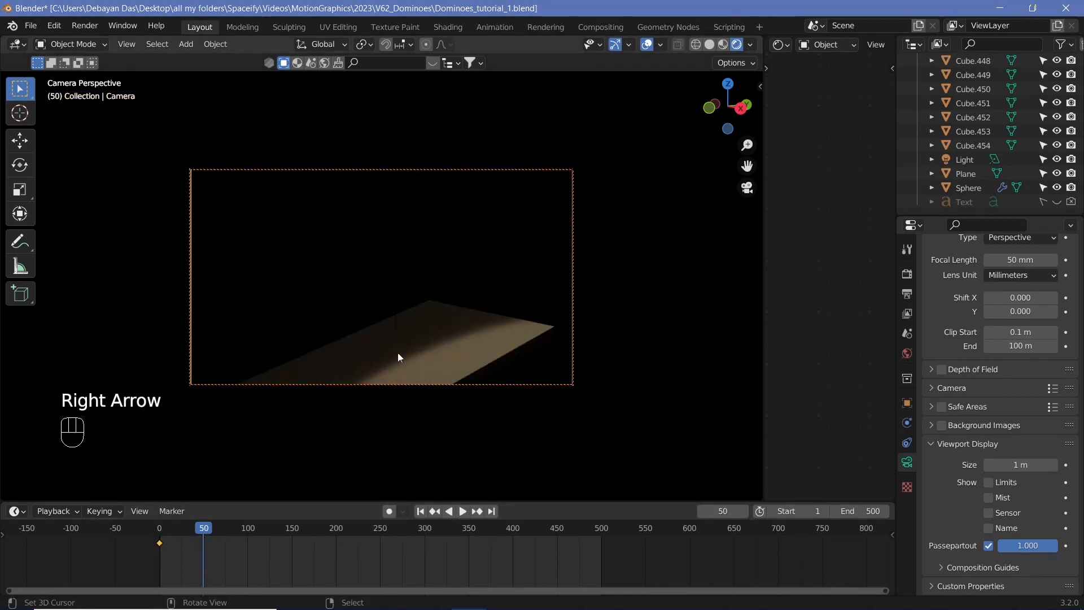
pyautogui.scroll(-3, 370, 325)
pyautogui.scroll(1, 370, 325)
pyautogui.keyDown('shift'); pyautogui.moveTo(371, 325); pyautogui.dragTo(567, 289, button='middle'); pyautogui.keyUp('shift')
pyautogui.moveTo(502, 309); pyautogui.dragTo(522, 303, button='middle')
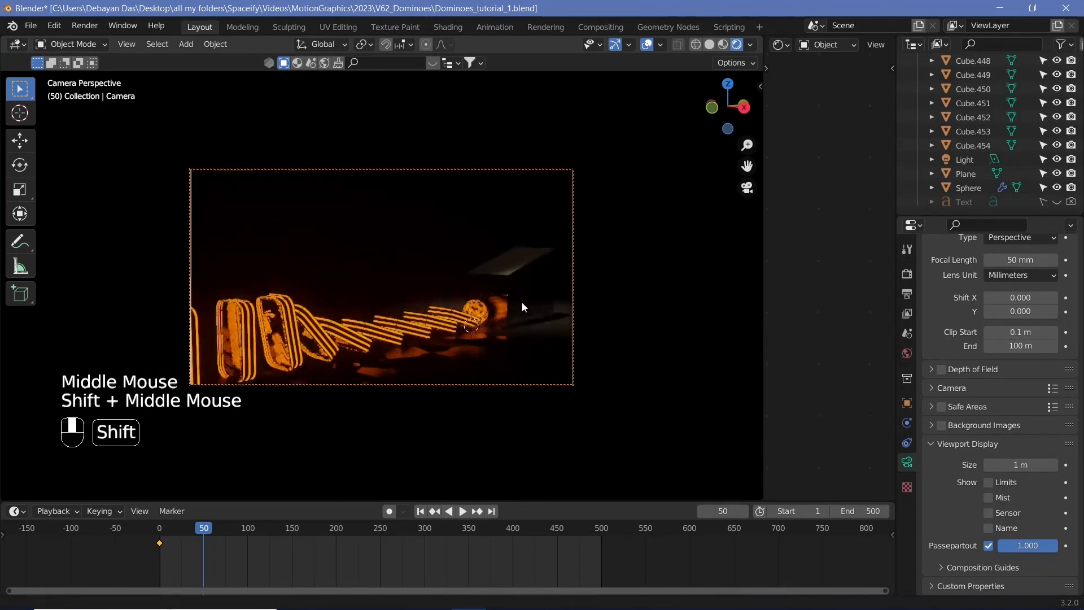
pyautogui.press('i')
pyautogui.click(522, 303)
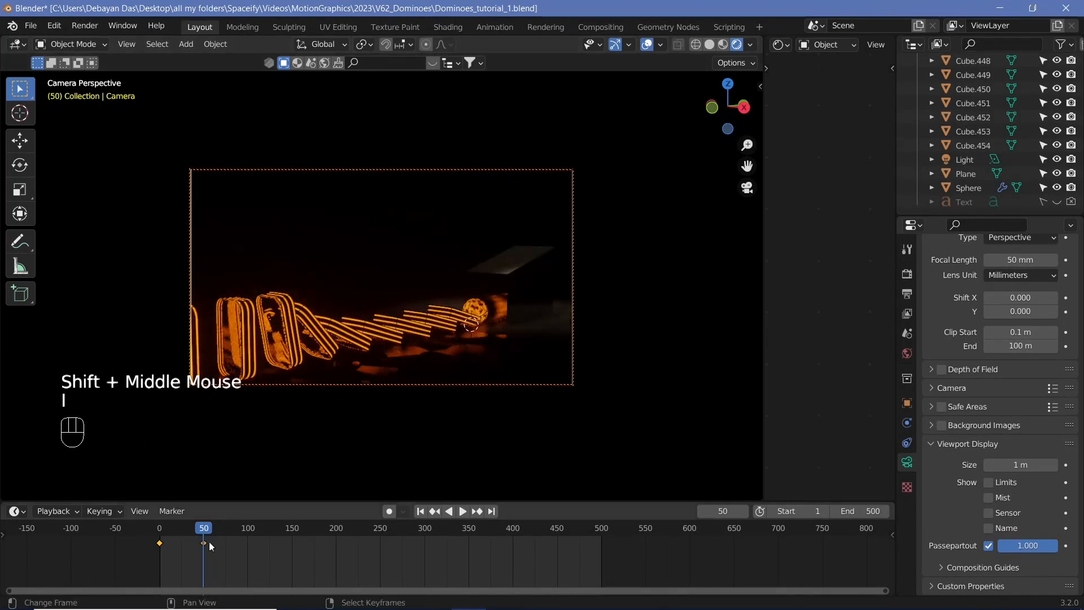
# Reposition the camera and insert keyframes at frames 100 and 150
pyautogui.click(248, 533)
pyautogui.moveTo(493, 283); pyautogui.dragTo(372, 327, button='middle')
pyautogui.press('i')
pyautogui.click(453, 298)
pyautogui.click(292, 533)
pyautogui.press('i')
pyautogui.click(390, 303)
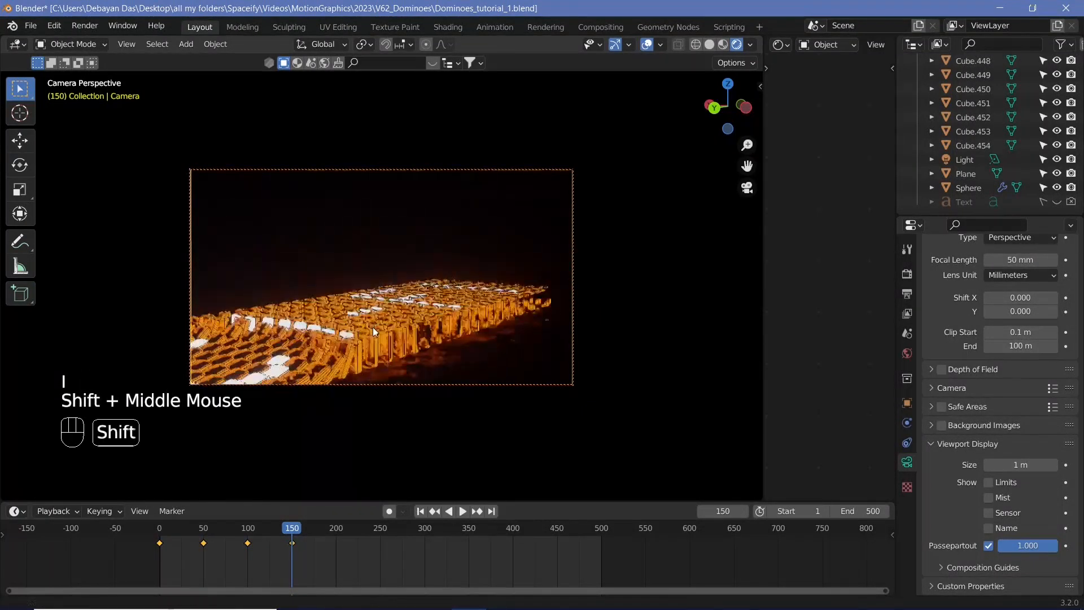
# Keyframe a new camera view near frame 197 and move that keyframe to frame 200
pyautogui.click(333, 533)
pyautogui.scroll(3, 354, 304)
pyautogui.keyDown('shift'); pyautogui.moveTo(450, 298); pyautogui.dragTo(335, 296, button='middle'); pyautogui.keyUp('shift')
pyautogui.press('i')
pyautogui.click(334, 296)
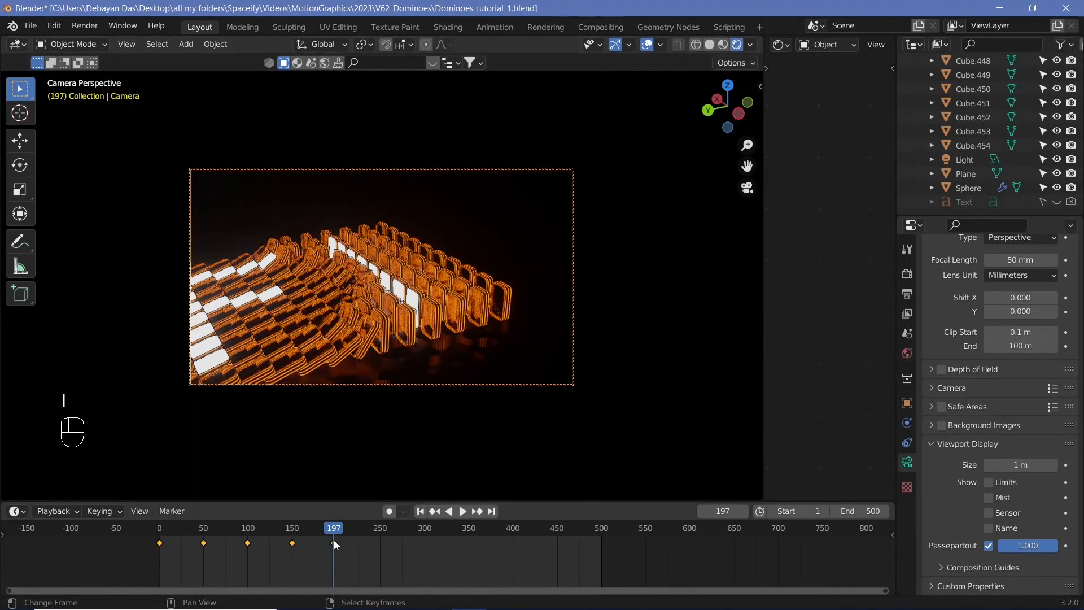
pyautogui.press('g')
pyautogui.click(341, 541)
# At frame 250, view from above, clear the camera's rotation and rotate it -90° around Z
pyautogui.click(380, 534)
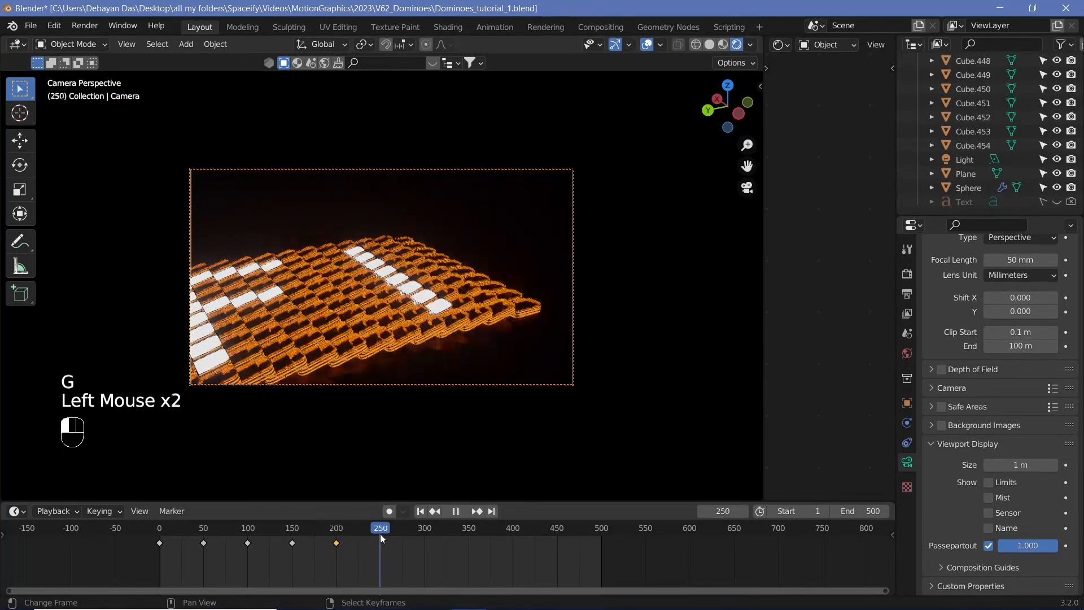
pyautogui.scroll(-5, 355, 373)
pyautogui.moveTo(356, 373); pyautogui.dragTo(459, 358, button='middle')
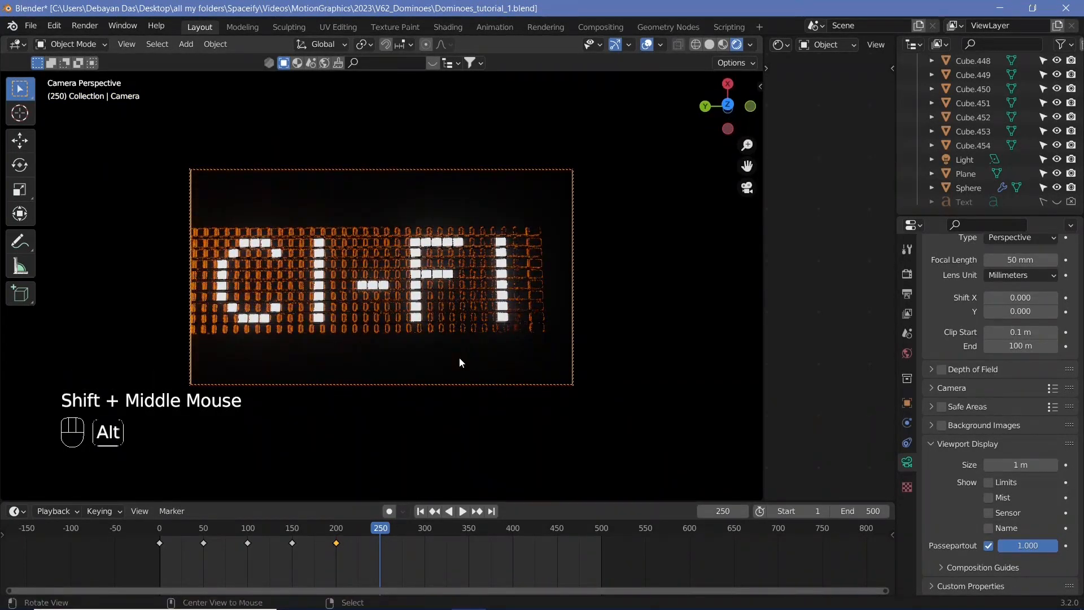
pyautogui.hotkey('alt', 'r')
pyautogui.press('r')
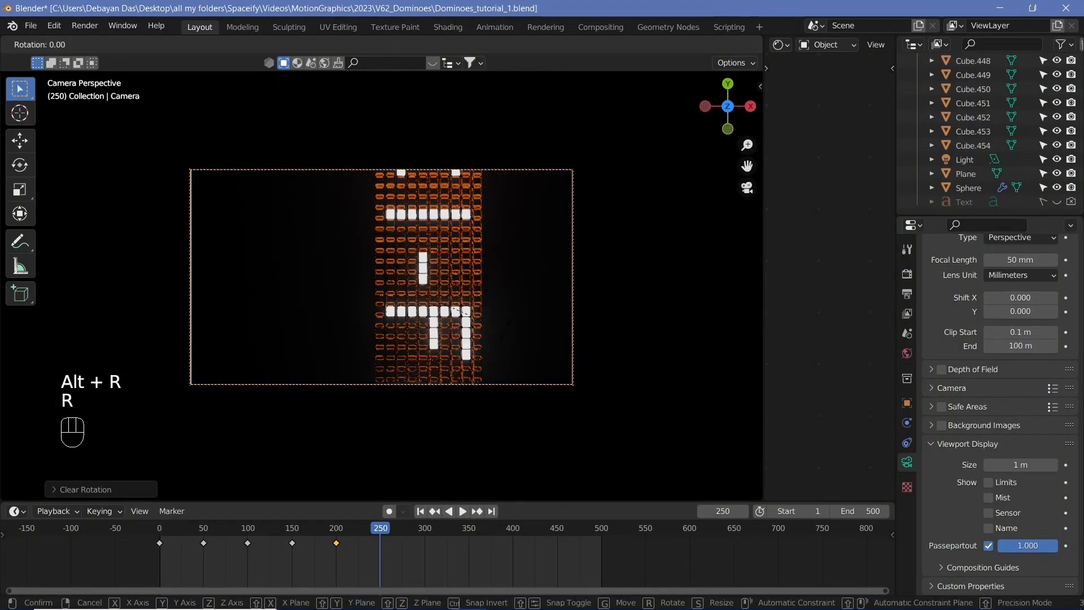
pyautogui.press('z')
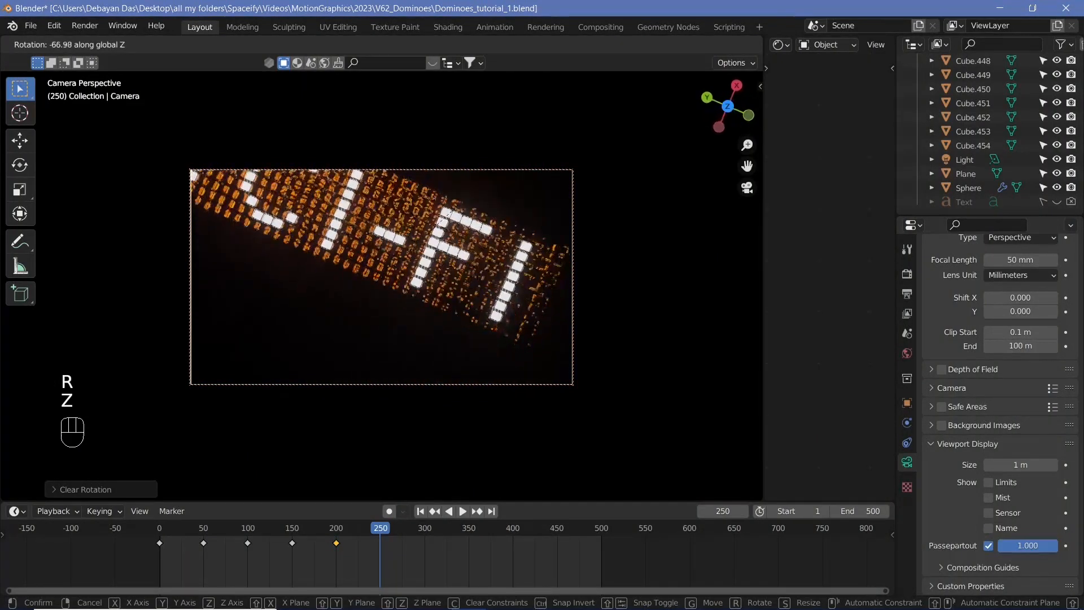
pyautogui.write('-90')
pyautogui.press('Return')
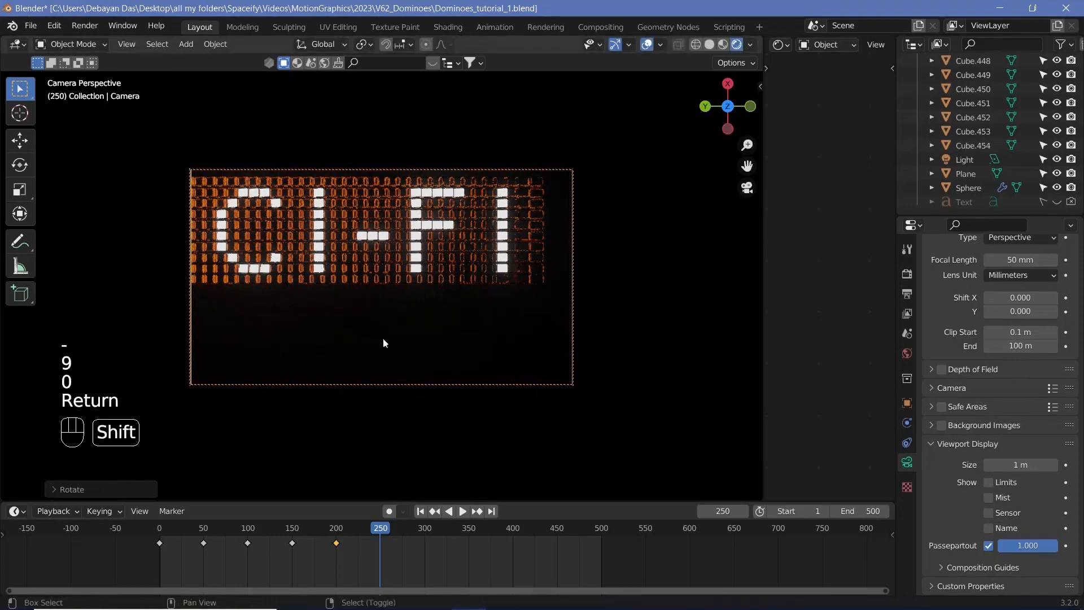
# Set the camera's Clip End to 160 m
pyautogui.keyDown('shift'); pyautogui.moveTo(383, 337); pyautogui.dragTo(442, 344, button='middle'); pyautogui.keyUp('shift')
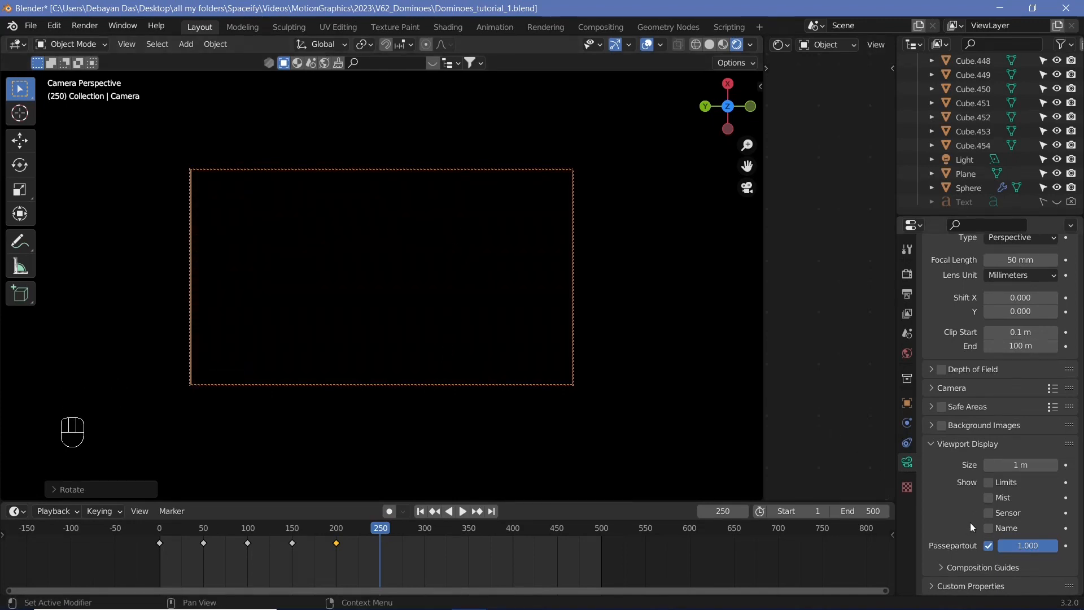
pyautogui.moveTo(1021, 346); pyautogui.dragTo(1045, 346)
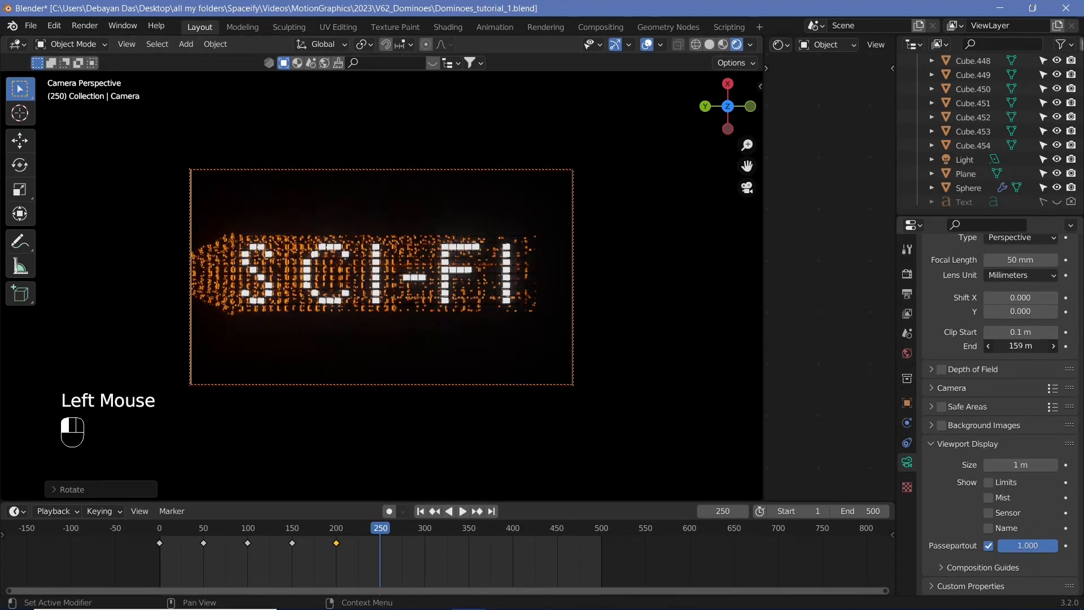
# Center the top-down view on the SCI-FI text and insert a camera keyframe at frame 250
pyautogui.keyDown('ctrl'); pyautogui.moveTo(423, 333); pyautogui.dragTo(476, 327, button='middle'); pyautogui.keyUp('ctrl')
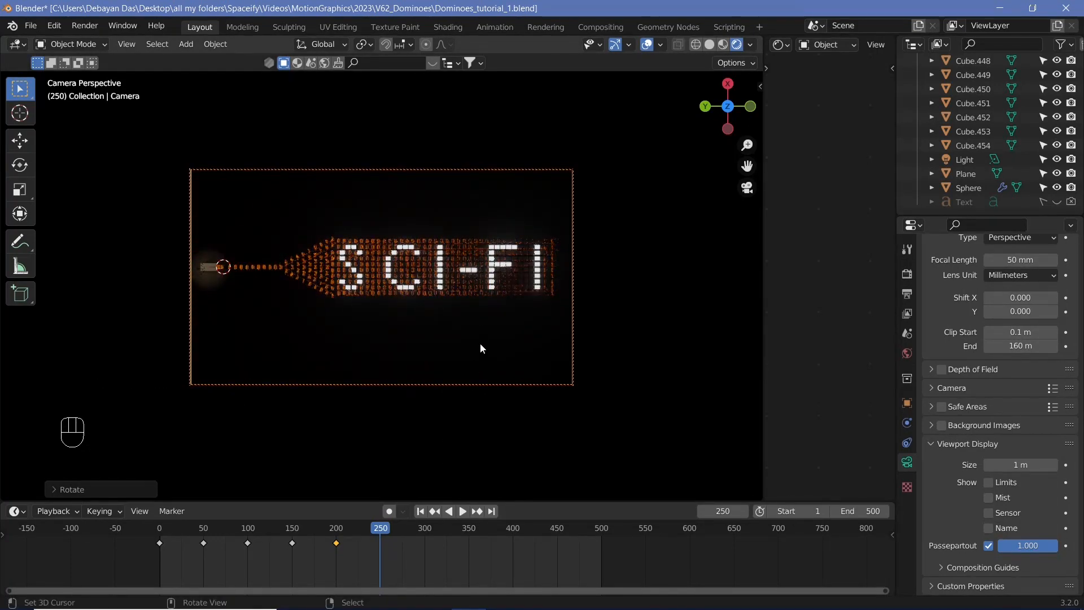
pyautogui.press('i')
pyautogui.click(493, 317)
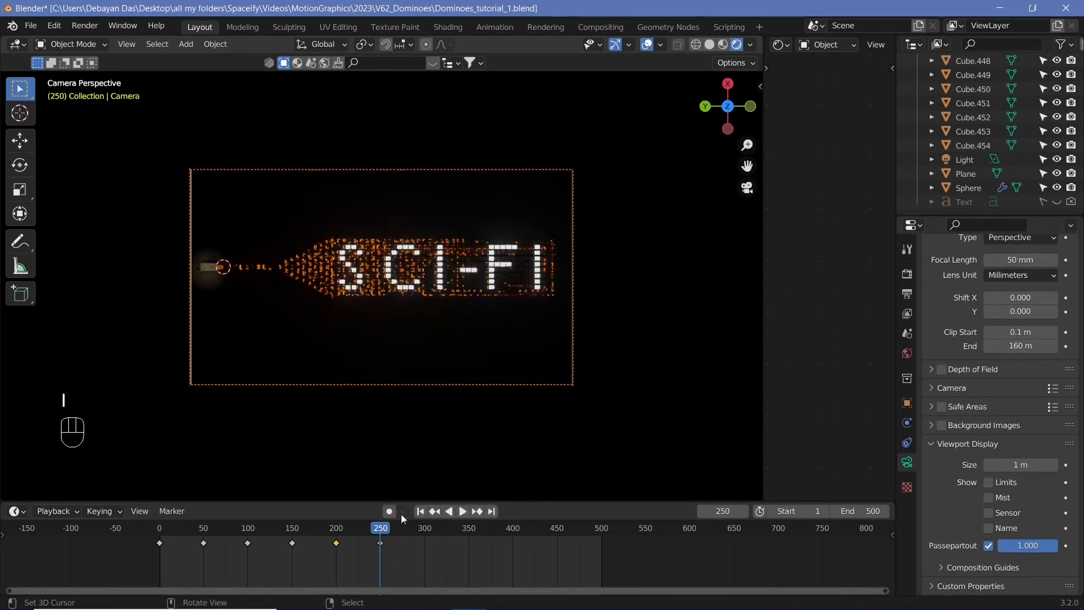
# Duplicate the frame-250 camera keyframe to frame 300 and set the scene End frame to 300
pyautogui.hotkey('shift', 'd')
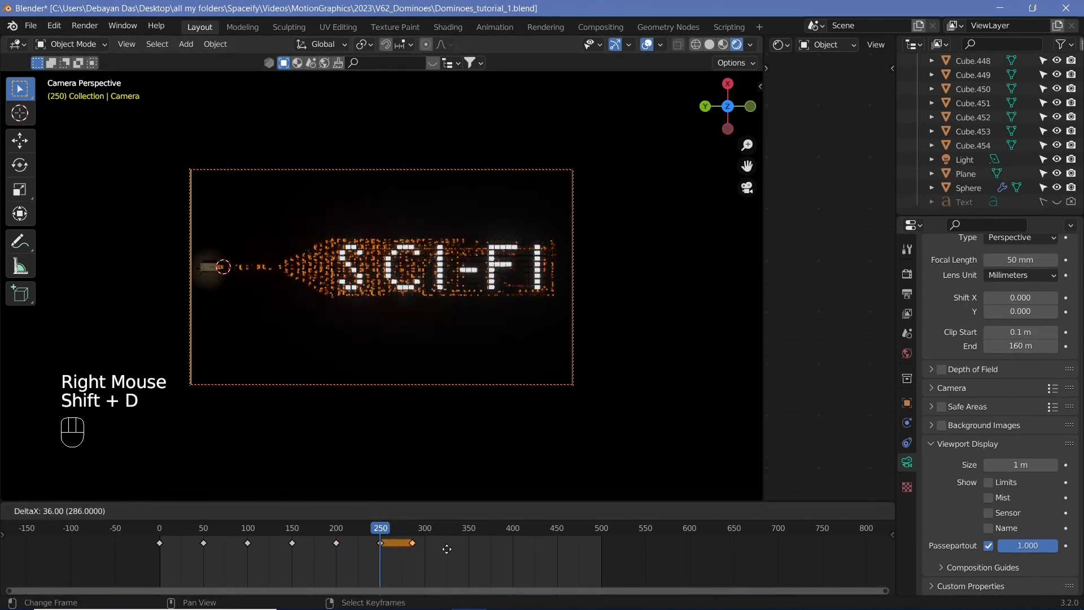
pyautogui.click(456, 561)
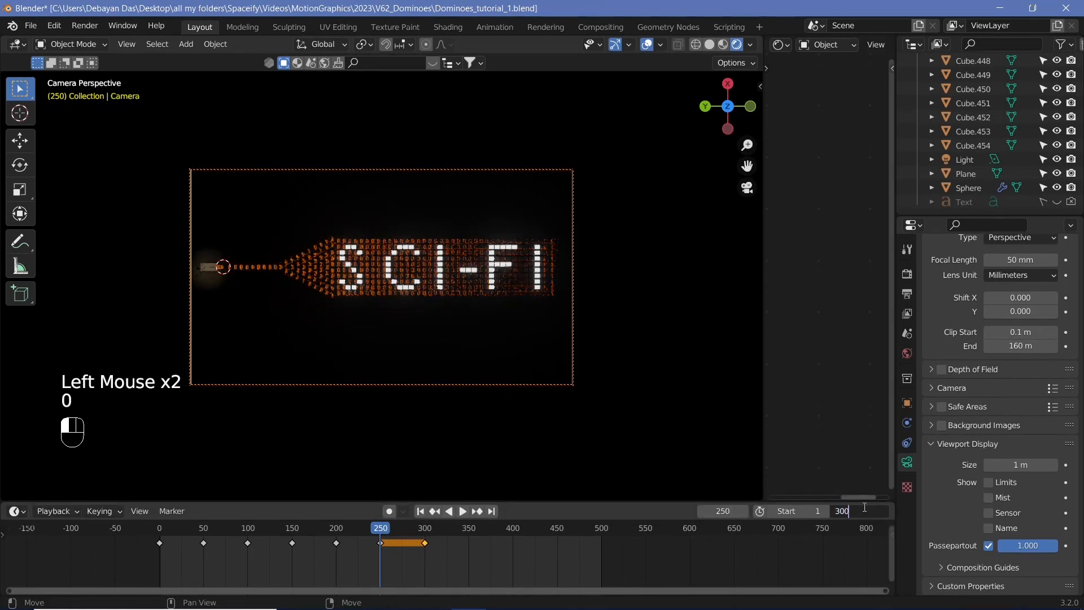
pyautogui.press('Return')
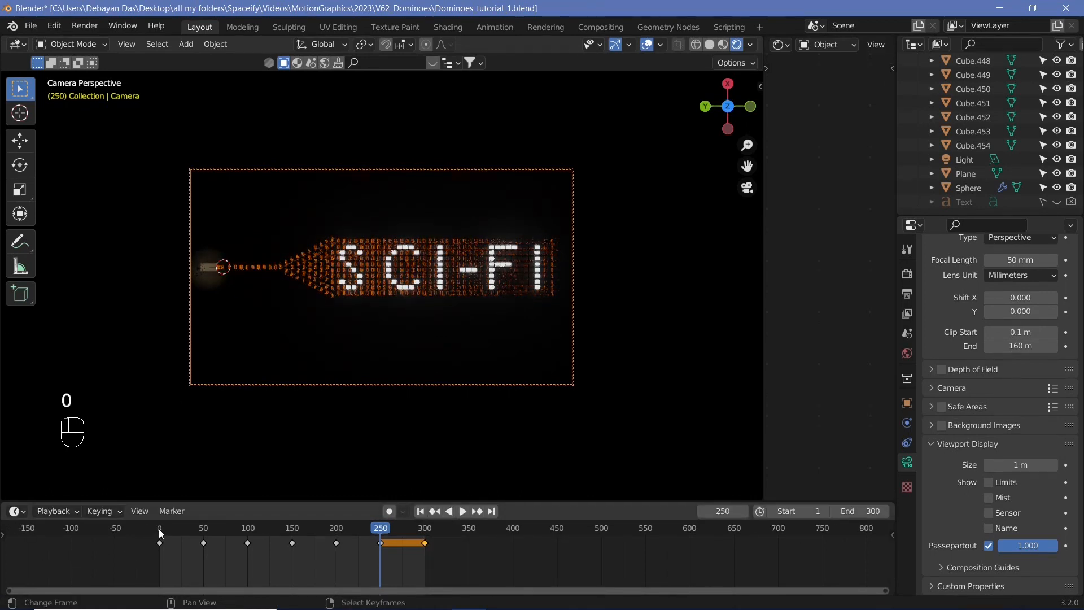
# Play back the camera animation from frame 0 and scrub the timeline
pyautogui.click(158, 529)
pyautogui.hotkey('shift', 'space')
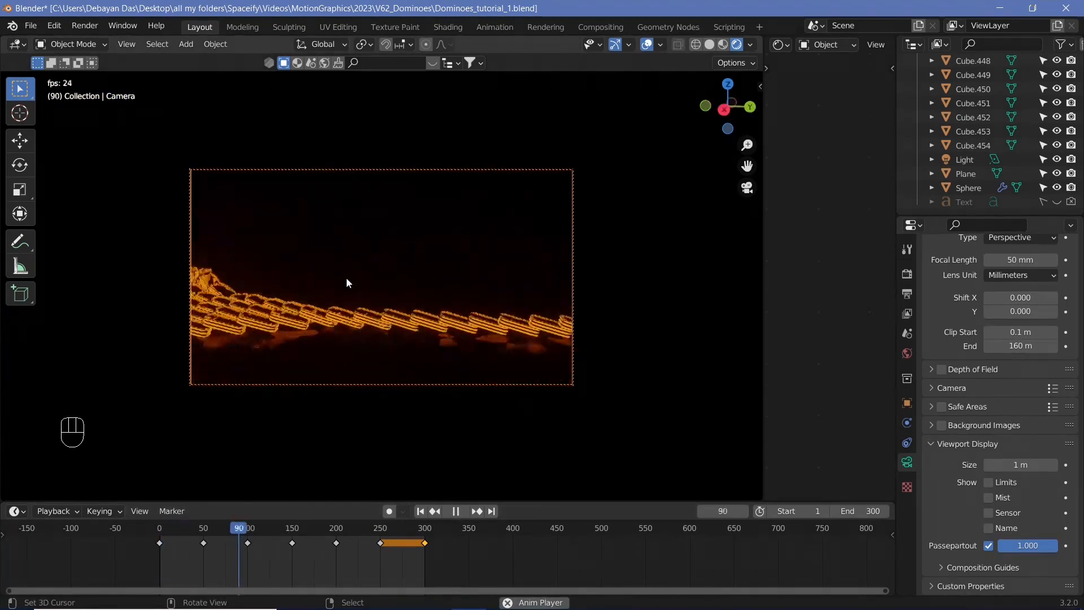
pyautogui.hotkey('shift', 'space')
pyautogui.moveTo(245, 535); pyautogui.dragTo(230, 531)
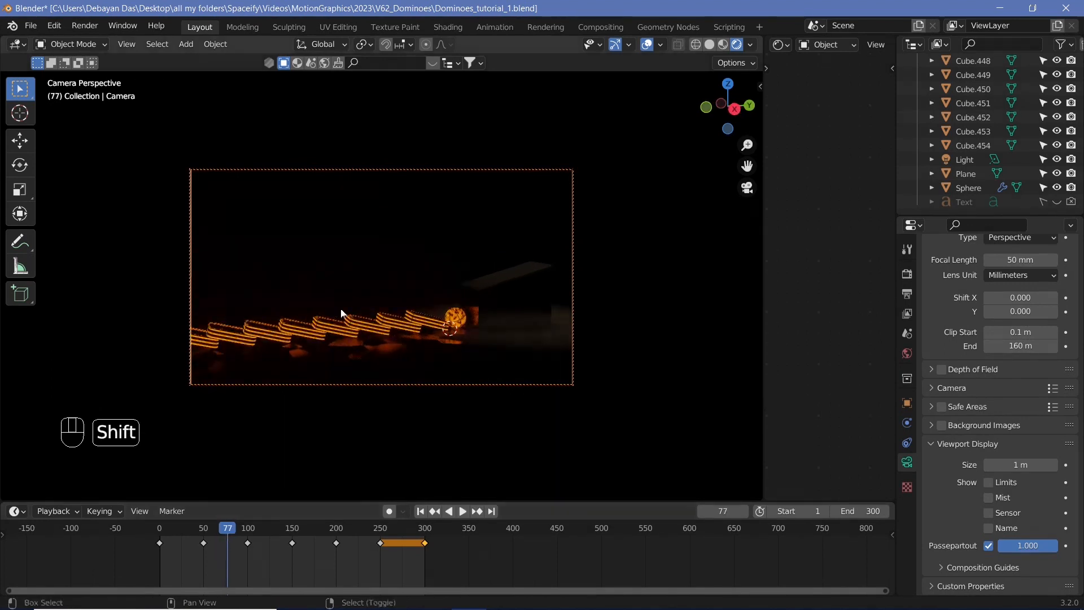
# At frame 75, adjust the camera view and insert a new camera keyframe
pyautogui.keyDown('shift'); pyautogui.moveTo(341, 309); pyautogui.dragTo(584, 256, button='middle'); pyautogui.keyUp('shift')
pyautogui.press('Left')
pyautogui.press('Left')
pyautogui.click(399, 284)
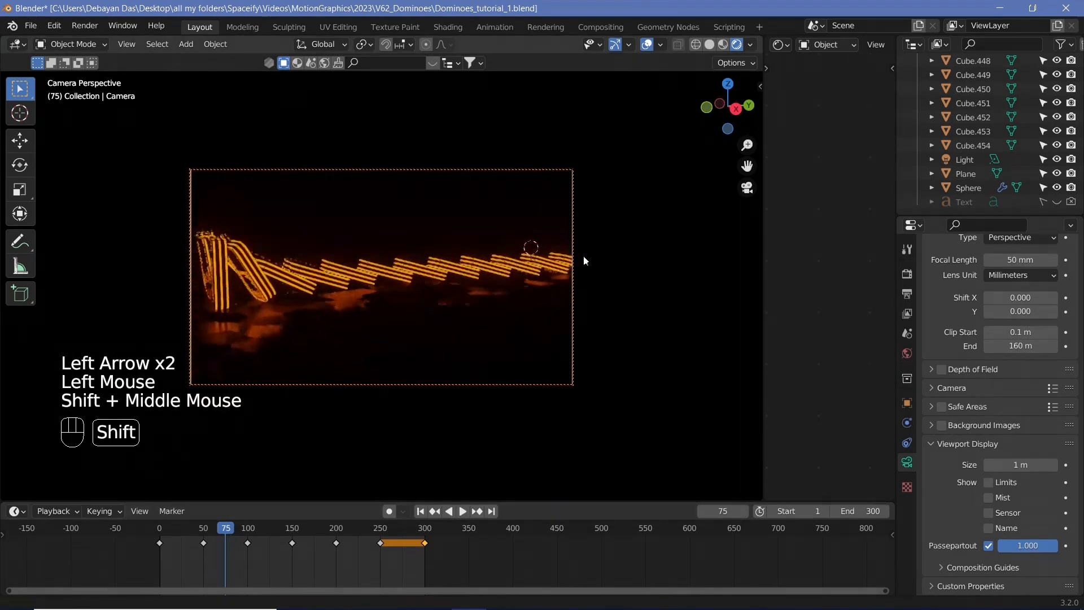
pyautogui.keyDown('ctrl'); pyautogui.moveTo(458, 266); pyautogui.dragTo(402, 279, button='middle'); pyautogui.keyUp('ctrl')
pyautogui.press('i')
pyautogui.click(402, 279)
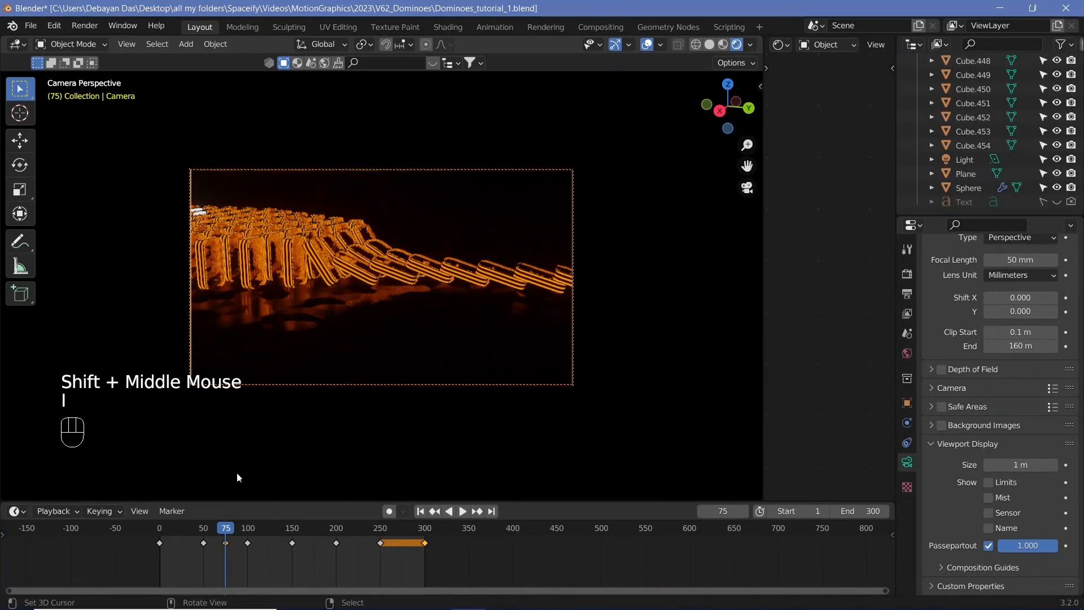
# Play back and scrub through the camera animation around frame 200
pyautogui.moveTo(215, 528); pyautogui.dragTo(197, 528)
pyautogui.hotkey('shift', 'space')
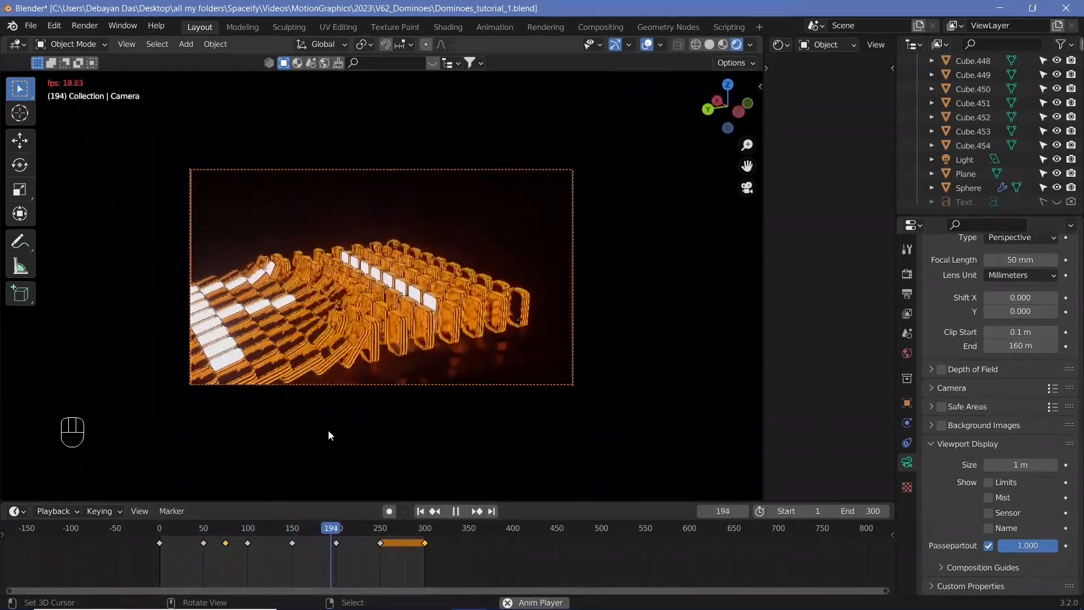
pyautogui.hotkey('shift', 'space')
pyautogui.click(357, 537)
pyautogui.moveTo(357, 537); pyautogui.dragTo(335, 548)
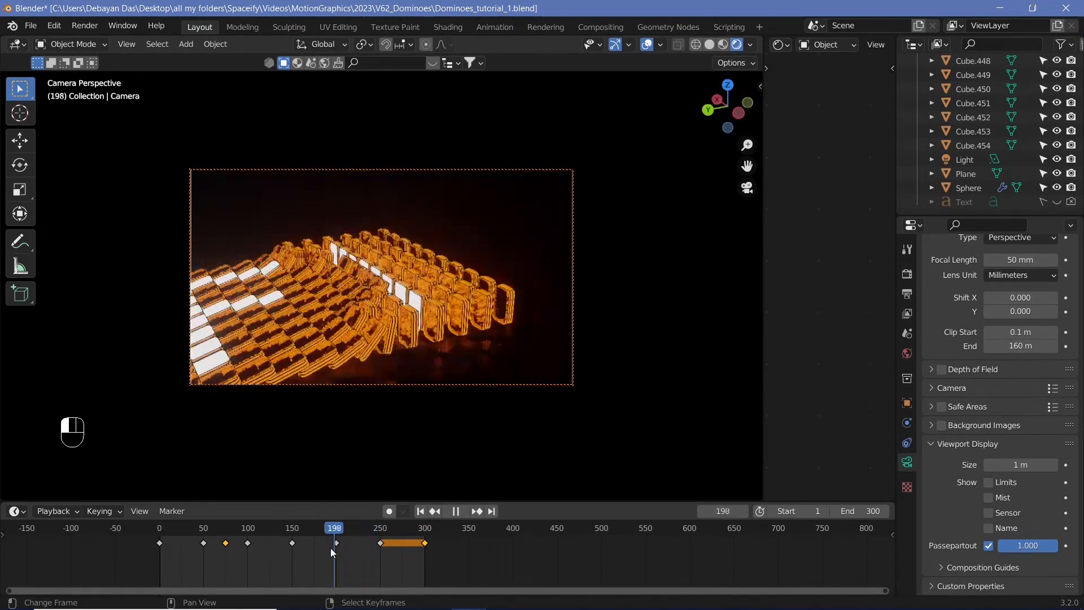
# At frame 250, set the camera's Z rotation to 270° and insert a camera keyframe
pyautogui.click(906, 403)
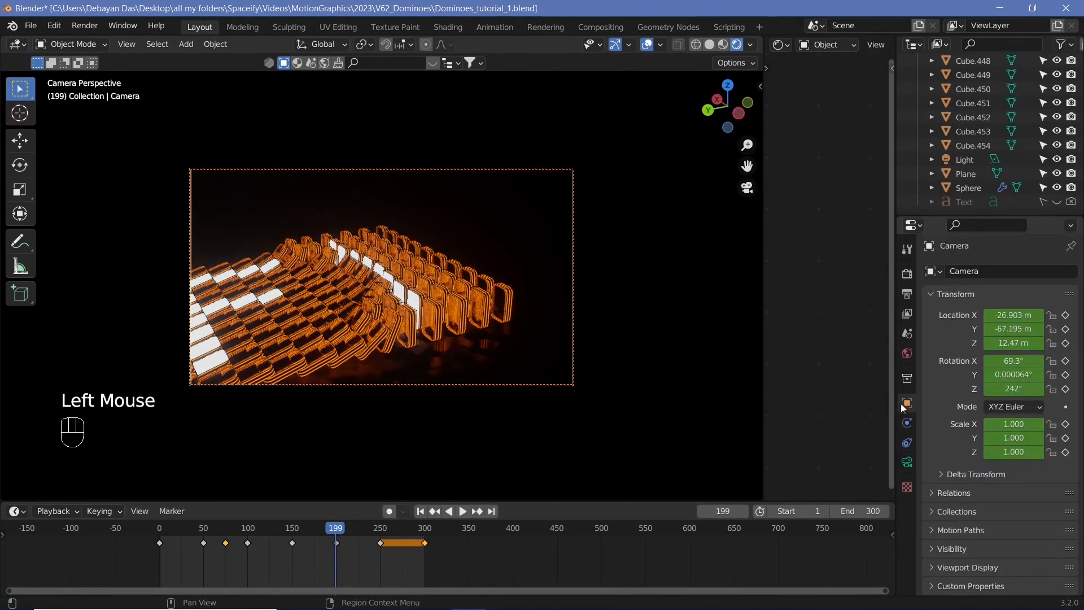
pyautogui.click(536, 542)
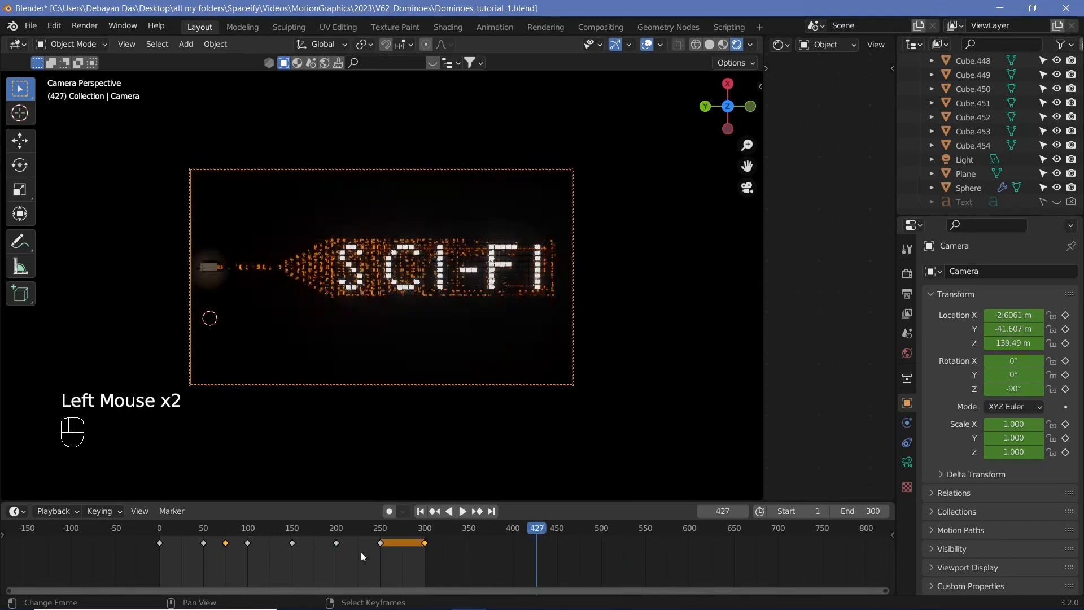
pyautogui.moveTo(336, 530); pyautogui.dragTo(340, 570)
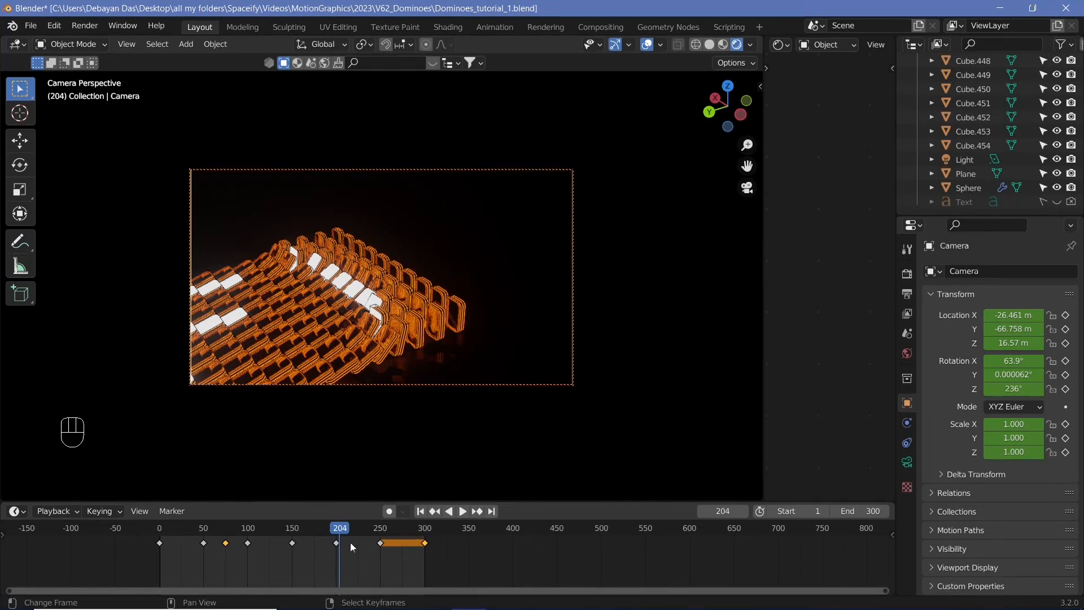
pyautogui.moveTo(336, 528); pyautogui.dragTo(383, 410)
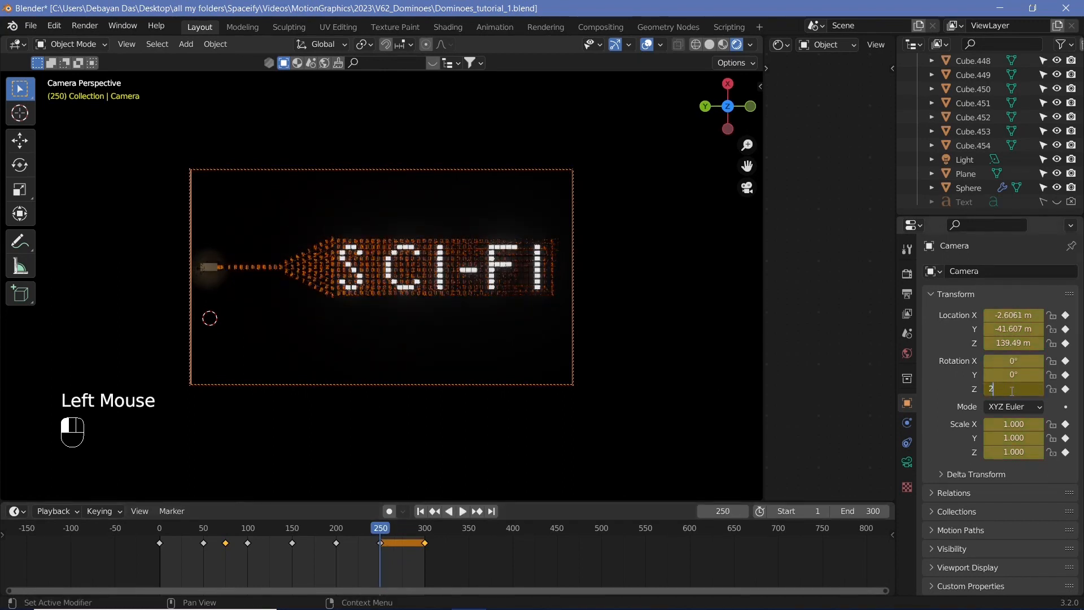
pyautogui.press('i')
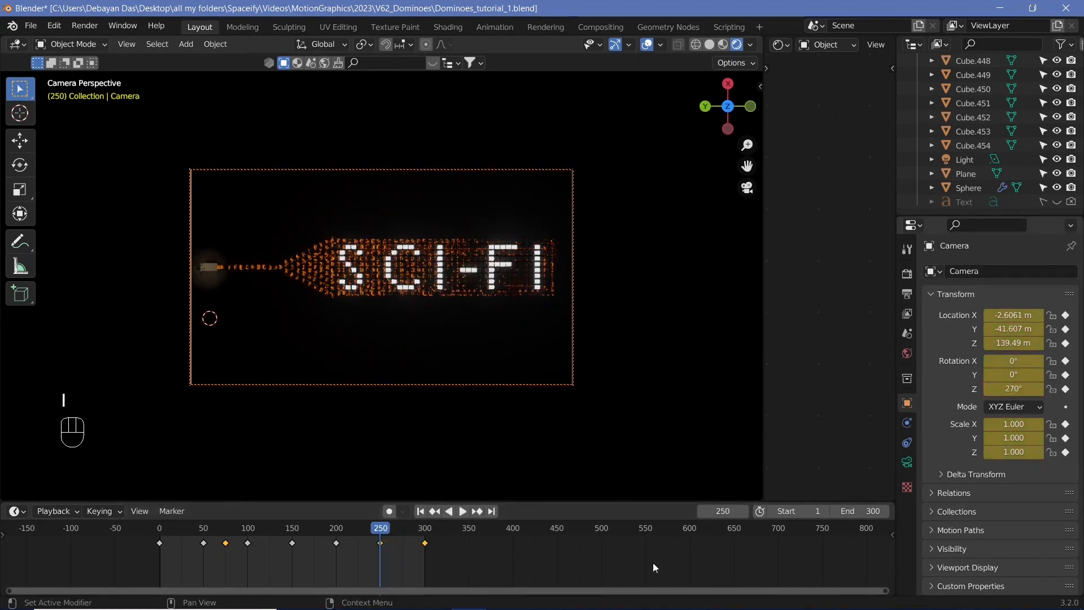
# Duplicate the frame-250 camera keyframe to frame 300 and play back the animation
pyautogui.hotkey('shift', 'd')
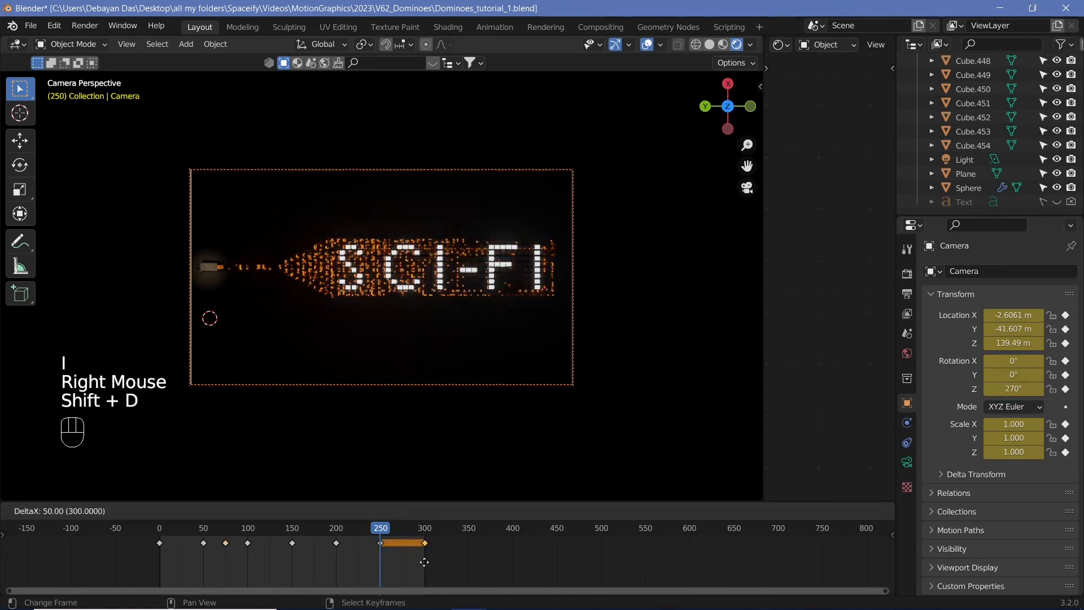
pyautogui.click(367, 438)
pyautogui.moveTo(382, 526); pyautogui.dragTo(320, 537)
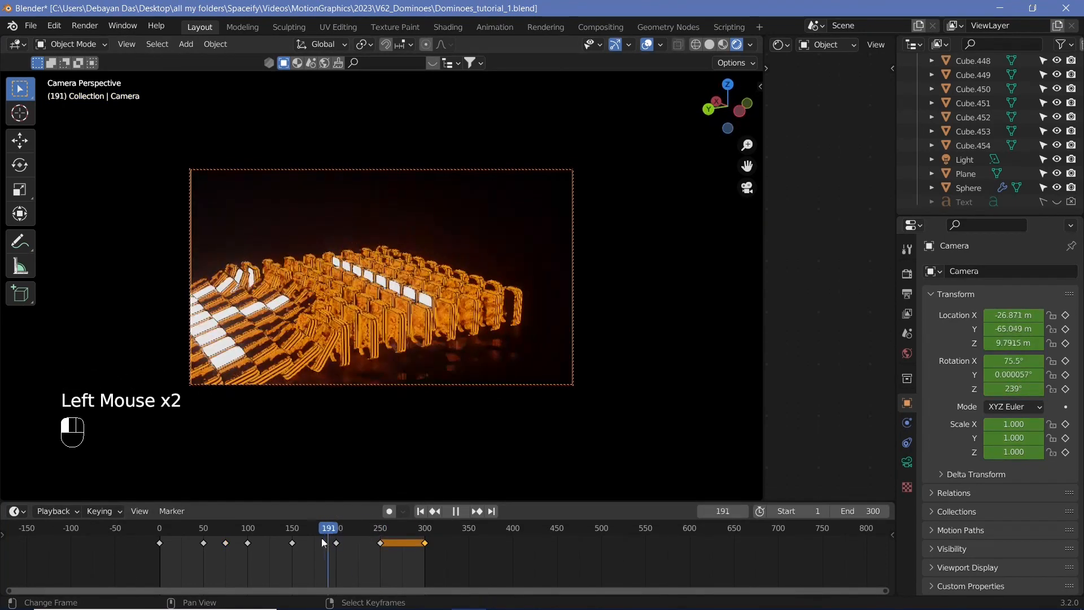
pyautogui.hotkey('shift', 'space')
pyautogui.hotkey('shift', 'space')
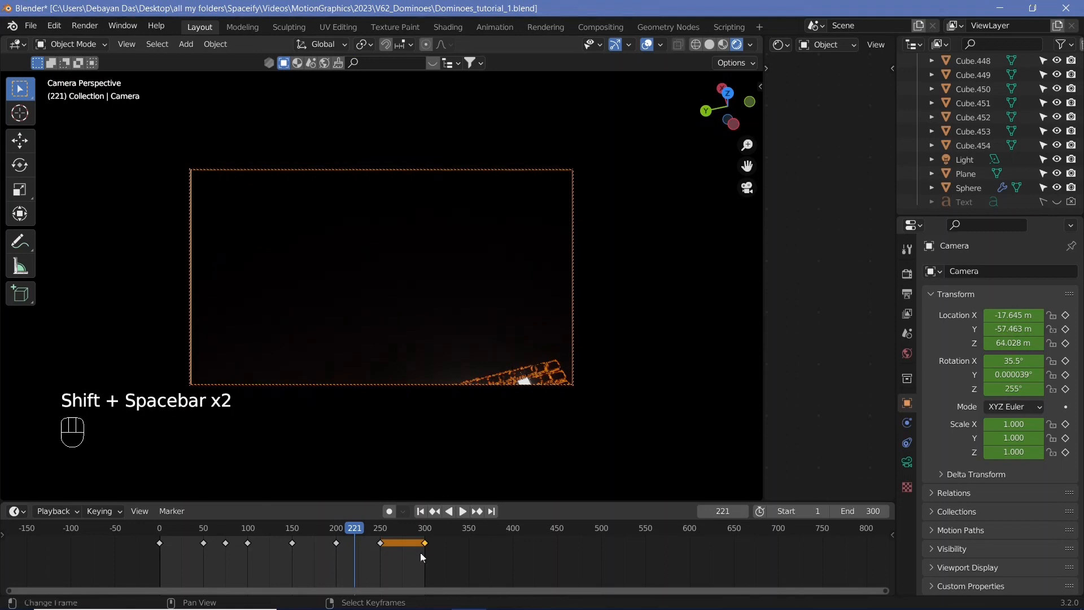
# At frame 225, reorient the camera view over the SCI-FI text and insert a camera keyframe
pyautogui.click(359, 535)
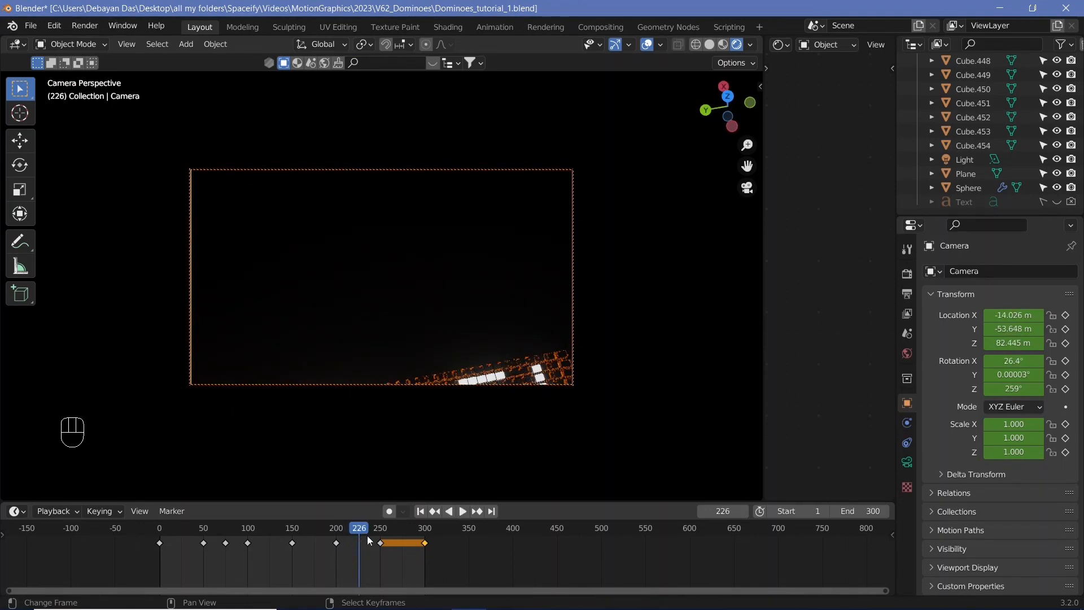
pyautogui.press('Left')
pyautogui.keyDown('shift'); pyautogui.moveTo(407, 375); pyautogui.dragTo(436, 184, button='middle'); pyautogui.keyUp('shift')
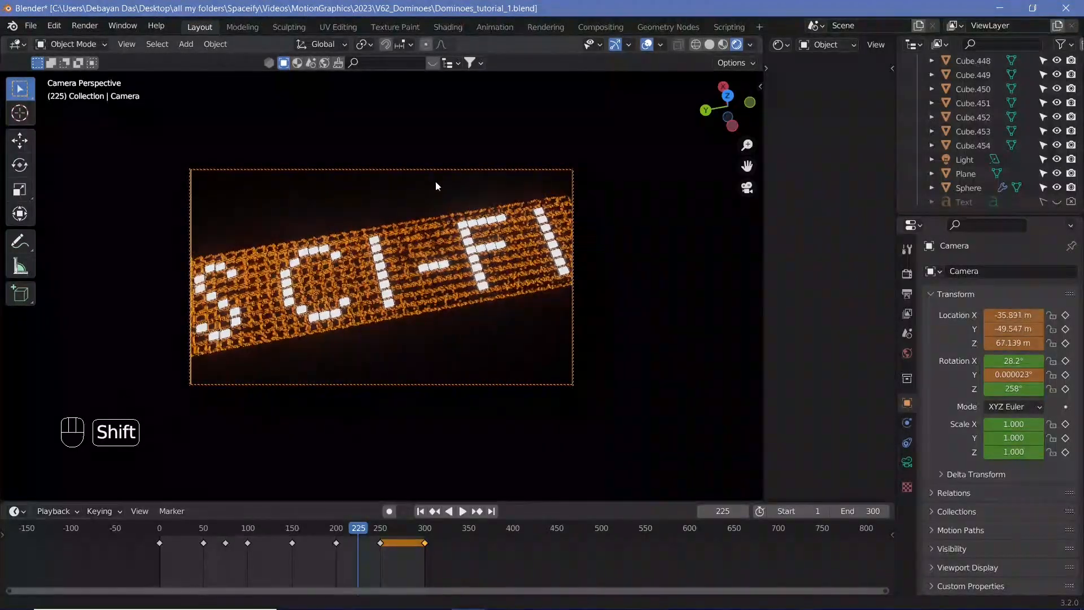
pyautogui.press('i')
pyautogui.click(458, 273)
# Play back the camera animation around frame 200
pyautogui.click(367, 543)
pyautogui.hotkey('shift', 'space')
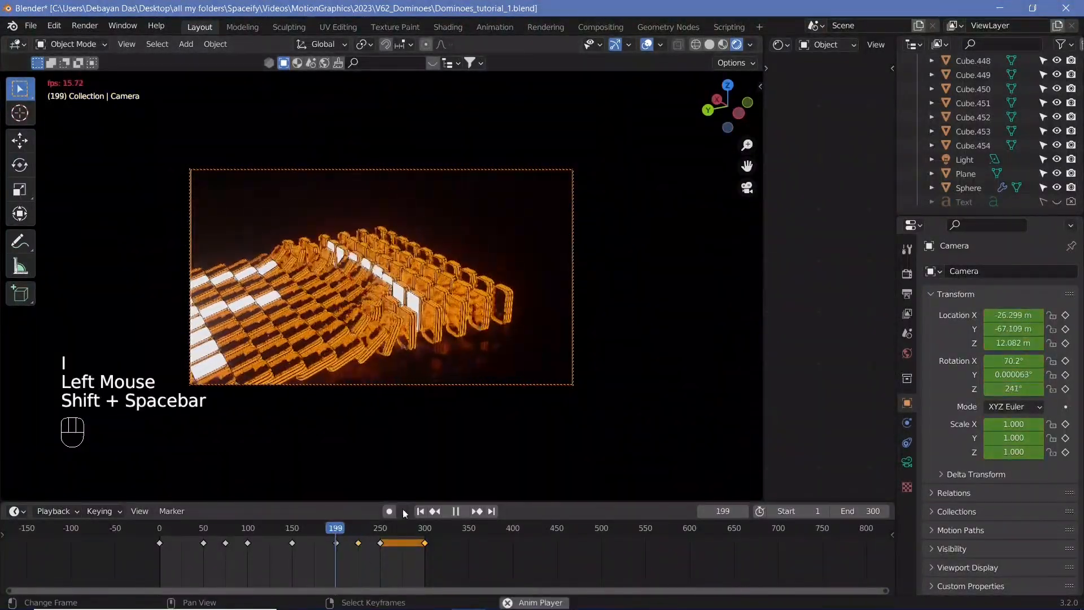
pyautogui.hotkey('shift', 'space')
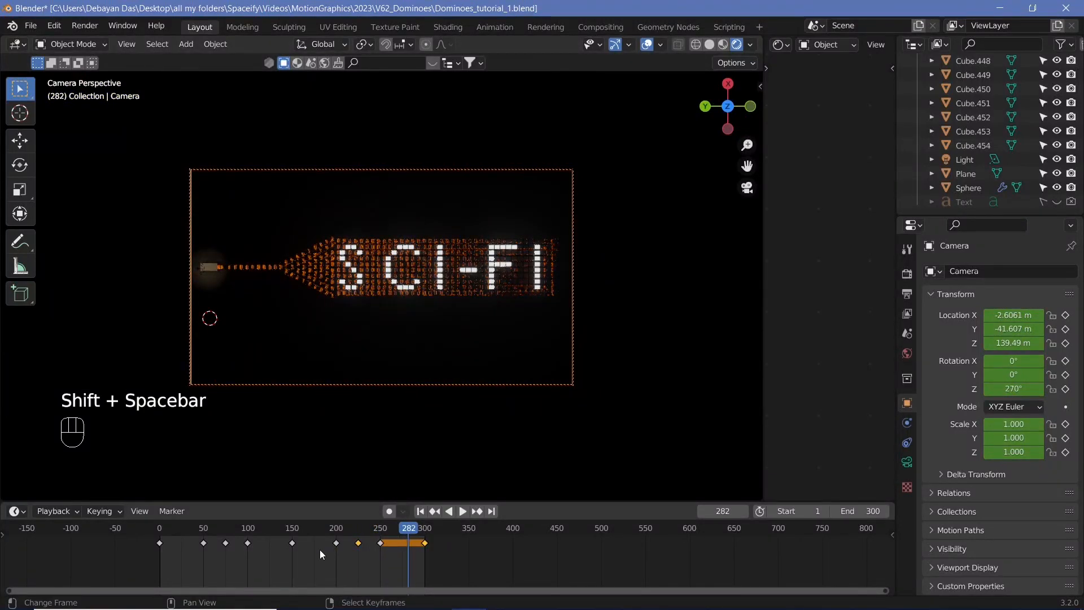
# Switch the timeline to the Graph Editor with all camera keyframes selected, enlarge it, and save the file
pyautogui.click(18, 511)
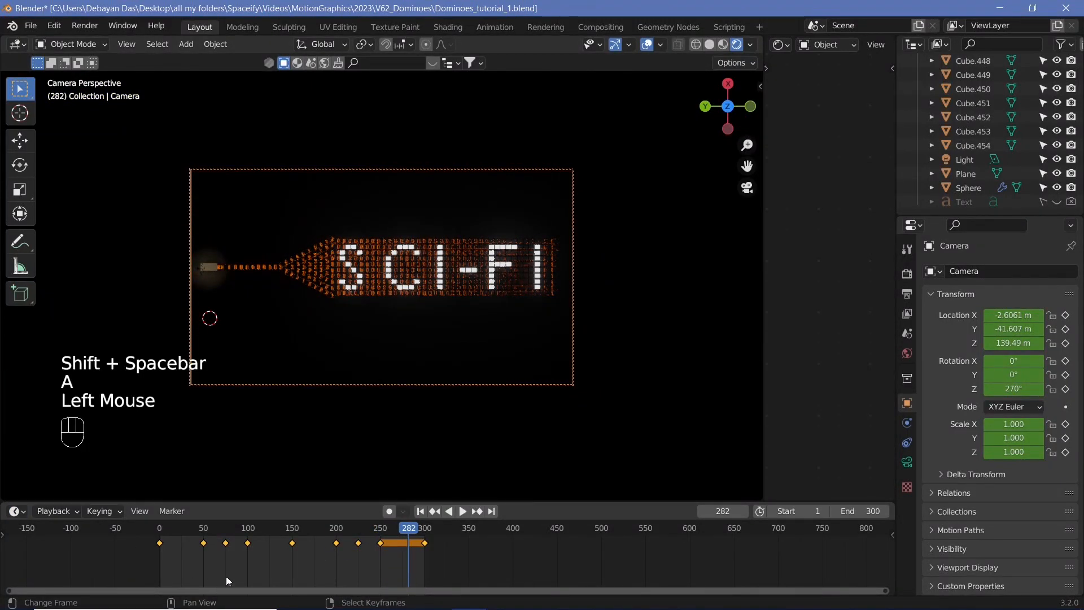
pyautogui.click(17, 512)
pyautogui.click(195, 396)
pyautogui.scroll(-9, 536, 556)
pyautogui.moveTo(577, 501); pyautogui.dragTo(570, 327)
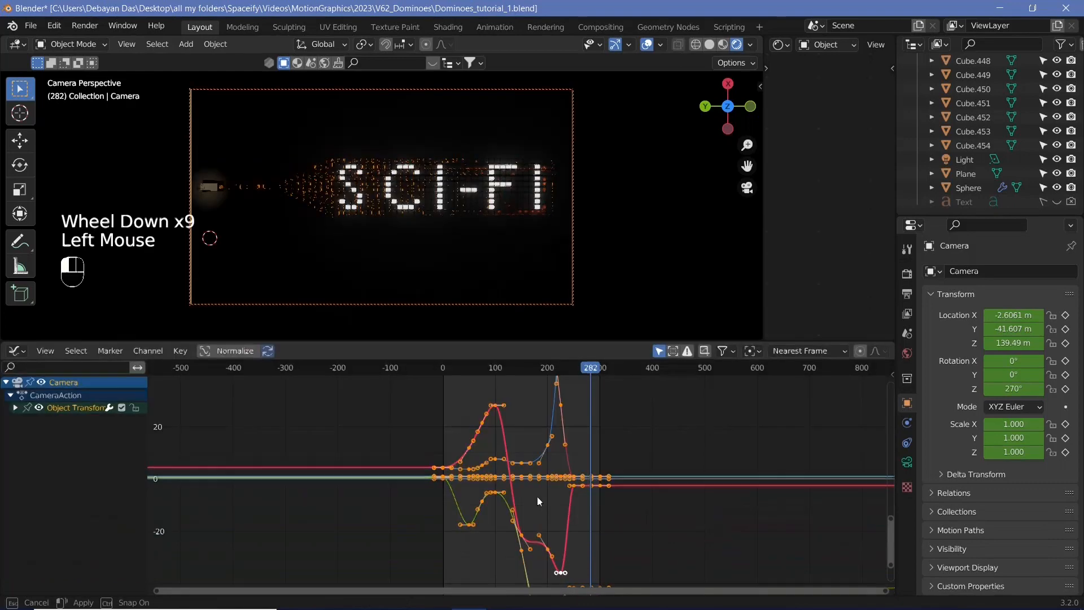
pyautogui.scroll(-7, 536, 506)
pyautogui.moveTo(590, 479); pyautogui.dragTo(571, 492, button='middle')
pyautogui.scroll(-2, 570, 492)
pyautogui.scroll(-4, 570, 490)
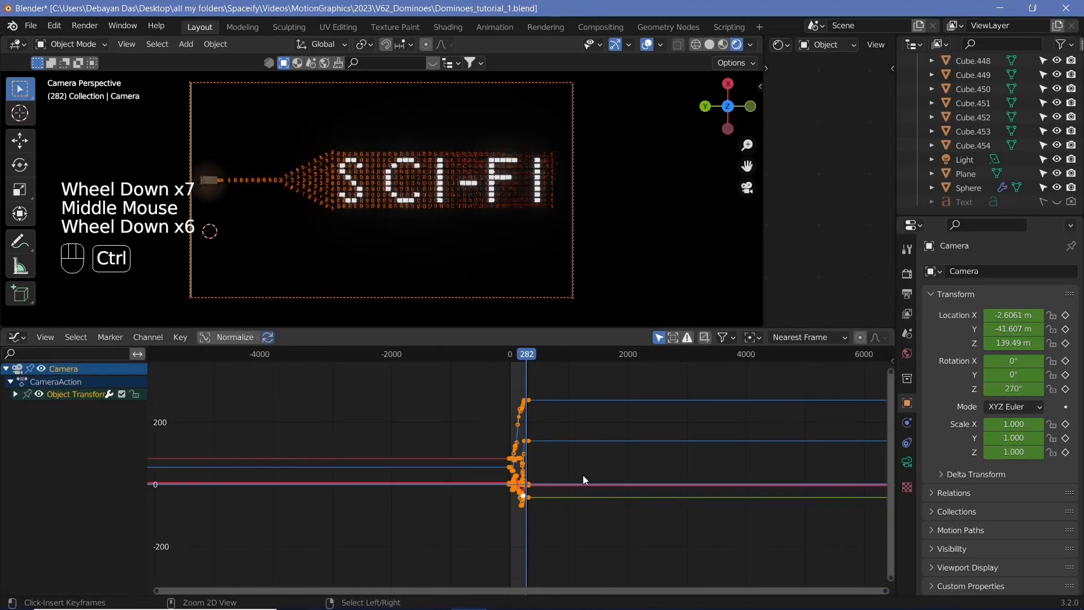
pyautogui.hotkey('ctrl', 's')
# Sample the camera keyframes and smooth the camera curves repeatedly
pyautogui.scroll(6, 582, 473)
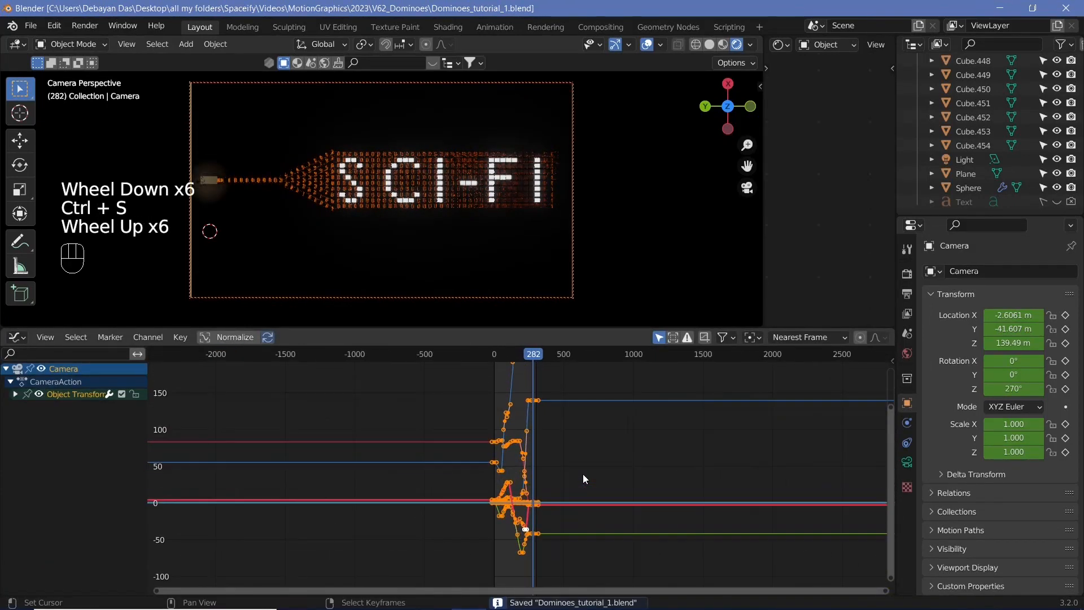
pyautogui.moveTo(583, 473); pyautogui.dragTo(571, 497, button='middle')
pyautogui.hotkey('shift', 'alt', 'o')
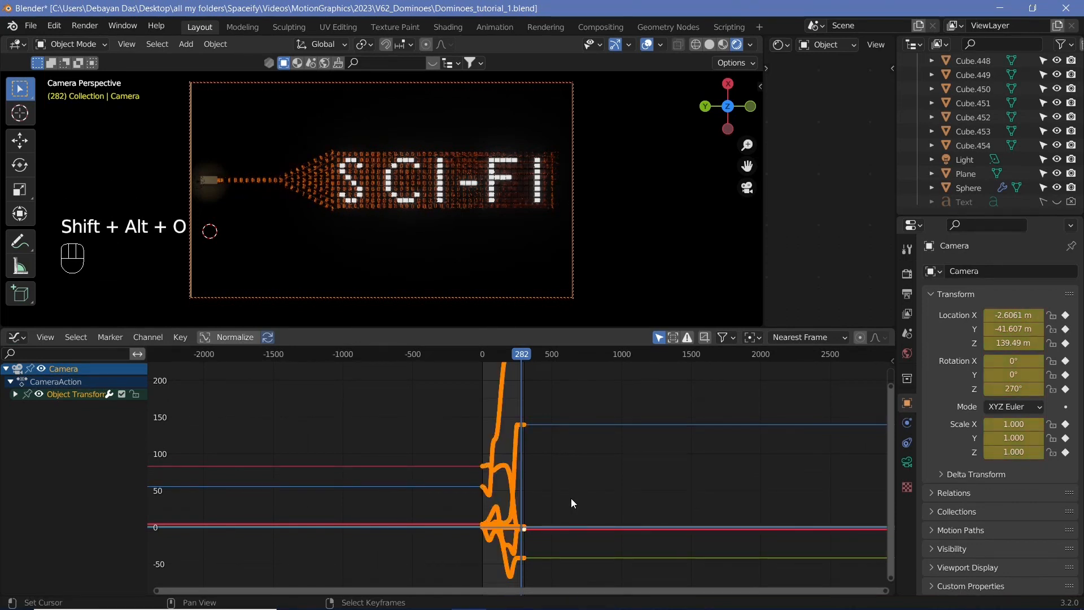
pyautogui.hotkey('alt', 'o')
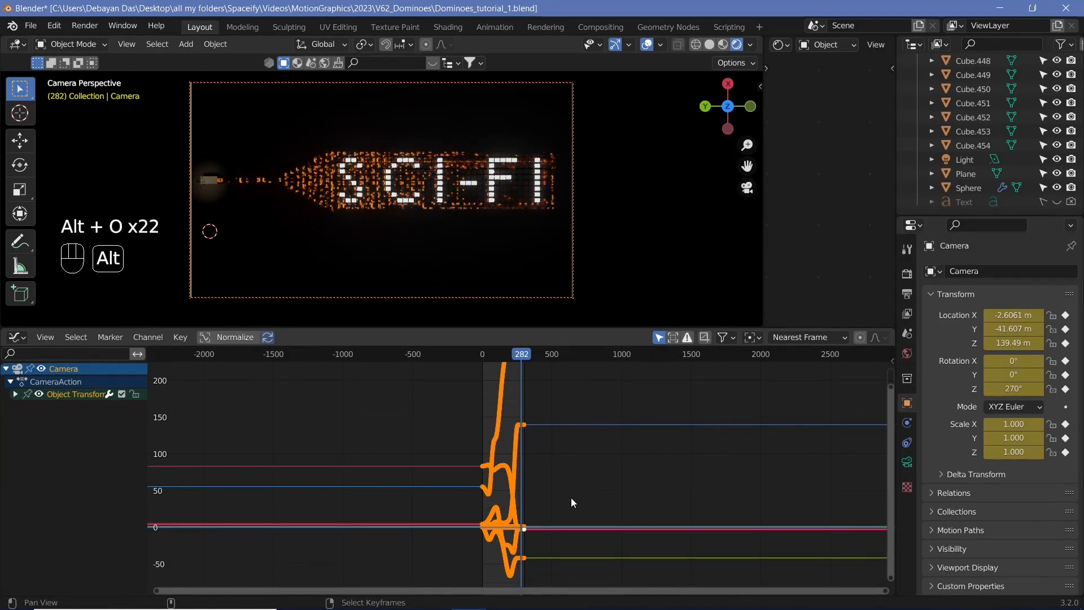
pyautogui.hotkey('alt', 'o')
pyautogui.hotkey('alt', 'o')
pyautogui.hotkey('alt', 'o')
pyautogui.hotkey('alt', 'o')
pyautogui.hotkey('alt', 'o')
pyautogui.hotkey('alt', 'o')
pyautogui.hotkey('alt', 'o')
pyautogui.hotkey('alt', 'o')
pyautogui.hotkey('alt', 'o')
pyautogui.hotkey('alt', 'o')
pyautogui.hotkey('alt', 'o')
pyautogui.hotkey('alt', 'o')
pyautogui.hotkey('alt', 'o')
pyautogui.hotkey('alt', 'o')
pyautogui.hotkey('alt', 'o')
pyautogui.hotkey('alt', 'o')
pyautogui.hotkey('alt', 'o')
pyautogui.hotkey('alt', 'o')
pyautogui.hotkey('alt', 'o')
pyautogui.hotkey('alt', 'o')
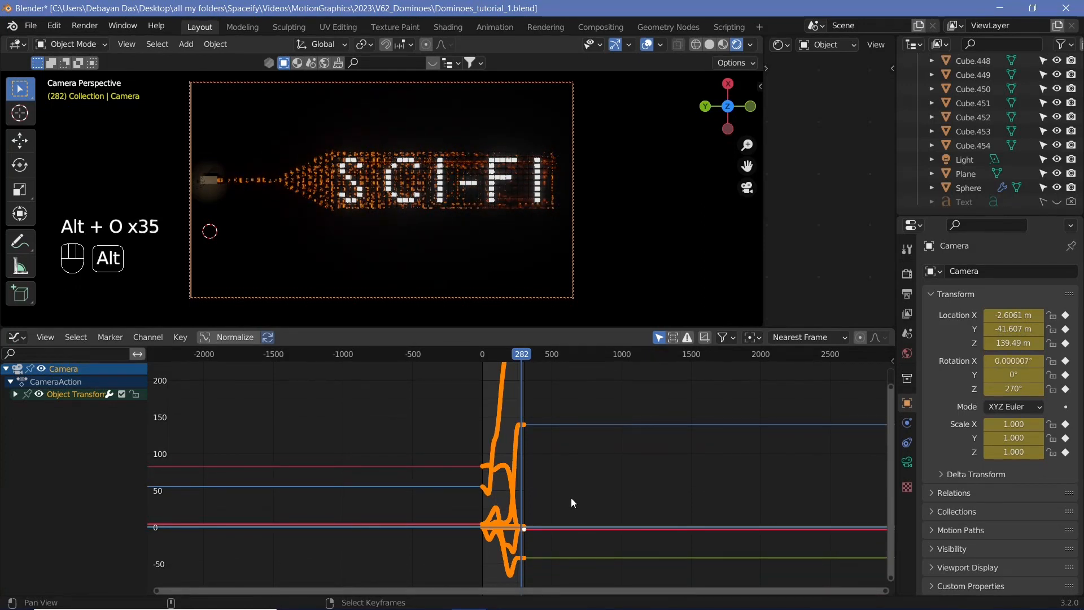
# Play back the smoothed camera animation from frame 0 with viewport overlays hidden
pyautogui.click(483, 356)
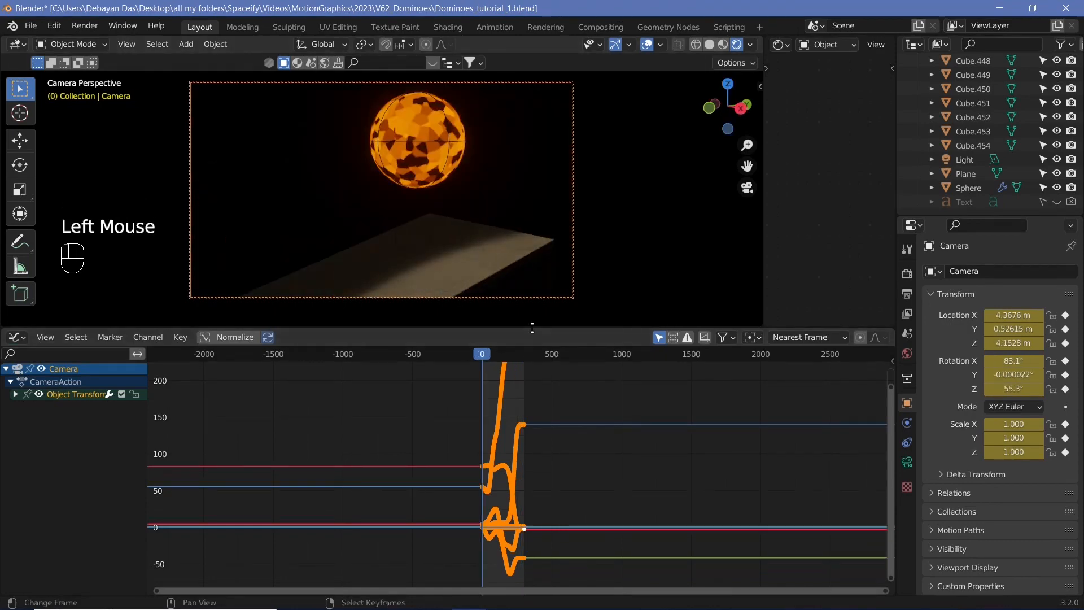
pyautogui.moveTo(531, 330); pyautogui.dragTo(532, 487)
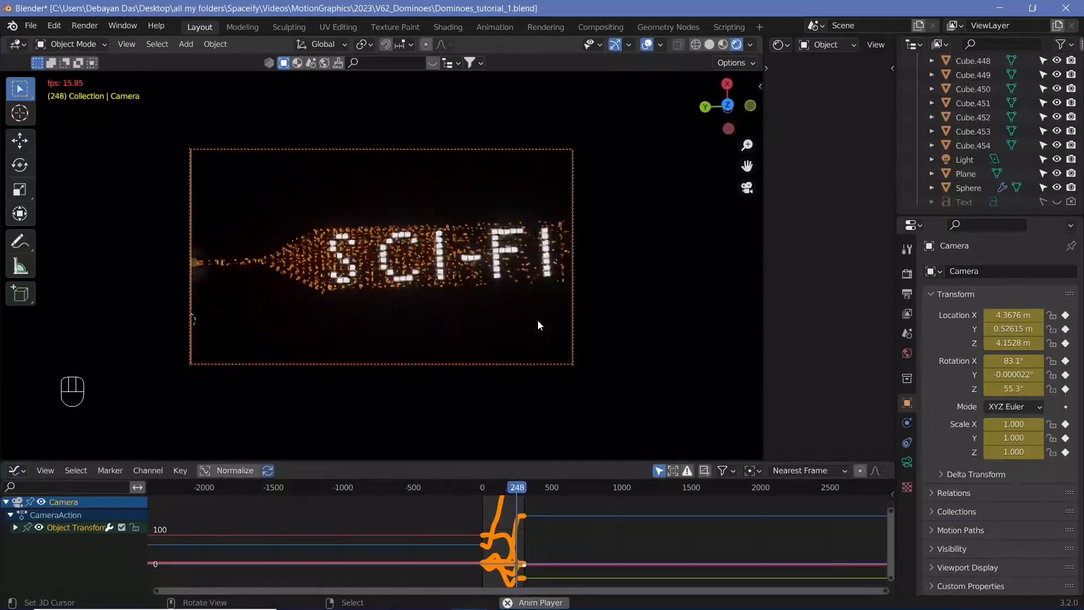
pyautogui.hotkey('shift', 'space')
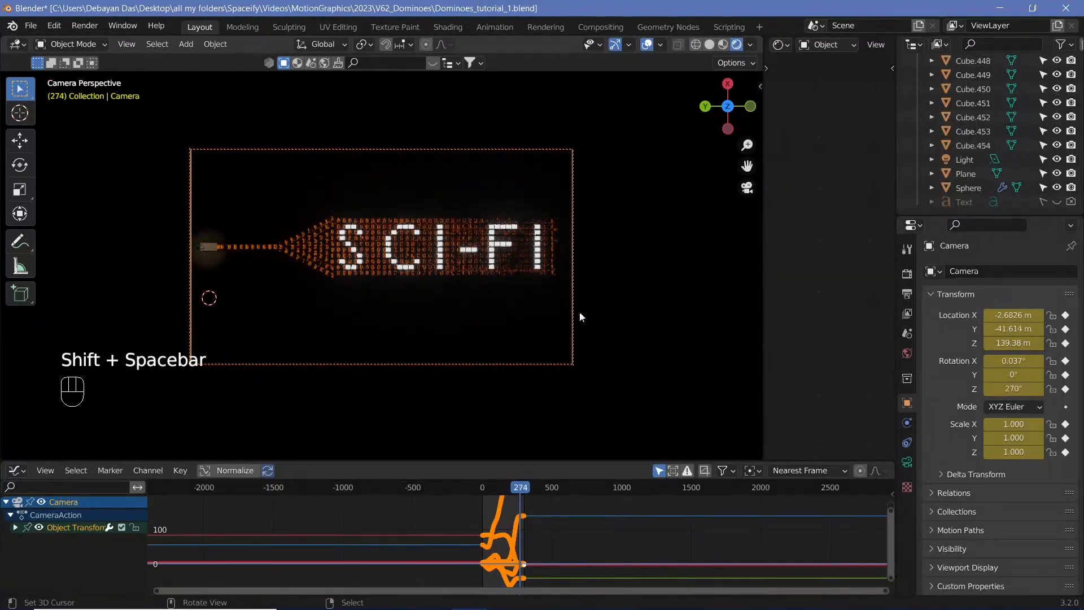
pyautogui.hotkey('shift', 'space')
pyautogui.hotkey('shift', 'space')
pyautogui.click(642, 44)
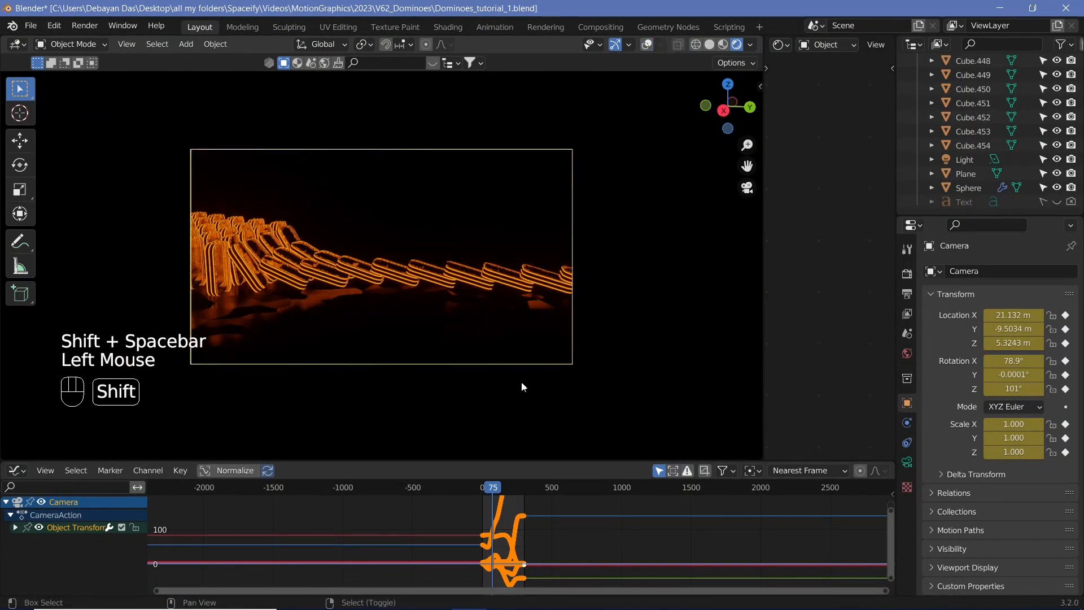
pyautogui.hotkey('shift', 'space')
pyautogui.hotkey('shift', 'space')
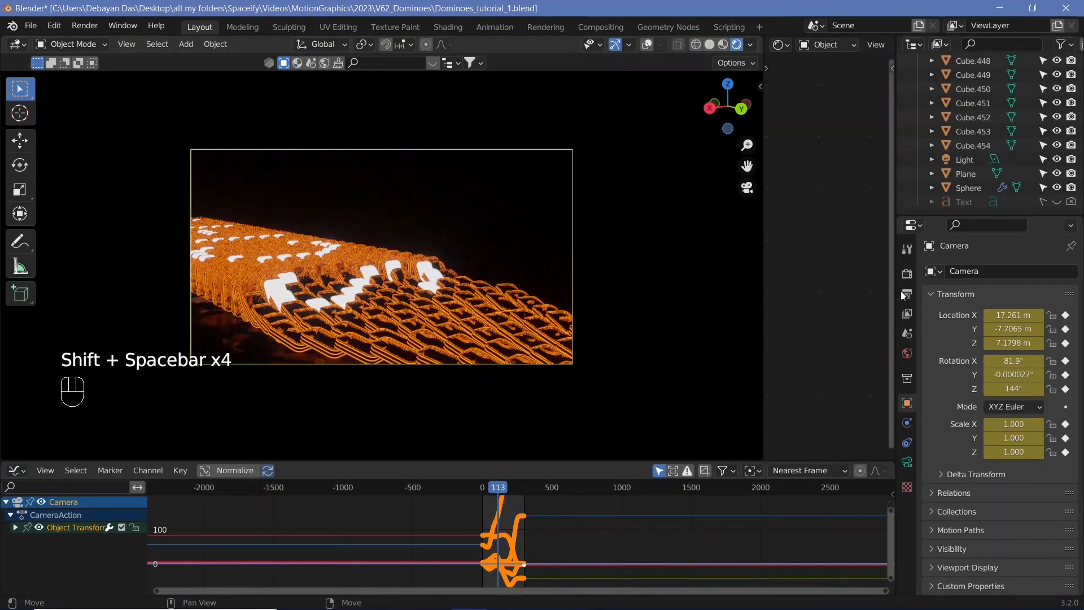
# Set the render output file format to FFmpeg Video
pyautogui.click(907, 294)
pyautogui.scroll(-3, 994, 465)
pyautogui.click(994, 416)
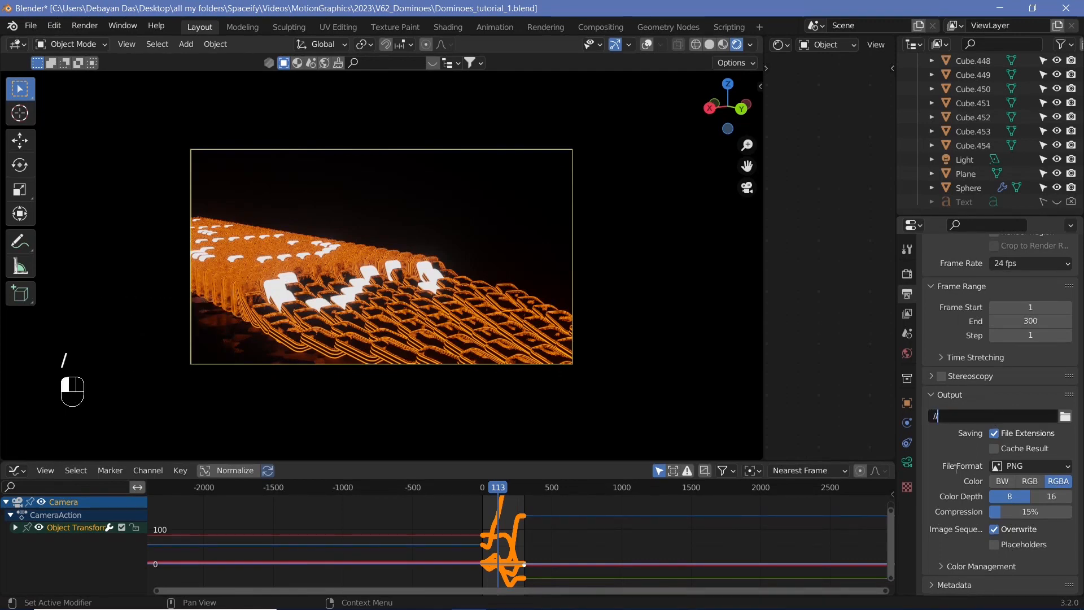
pyautogui.click(1032, 466)
pyautogui.click(1020, 537)
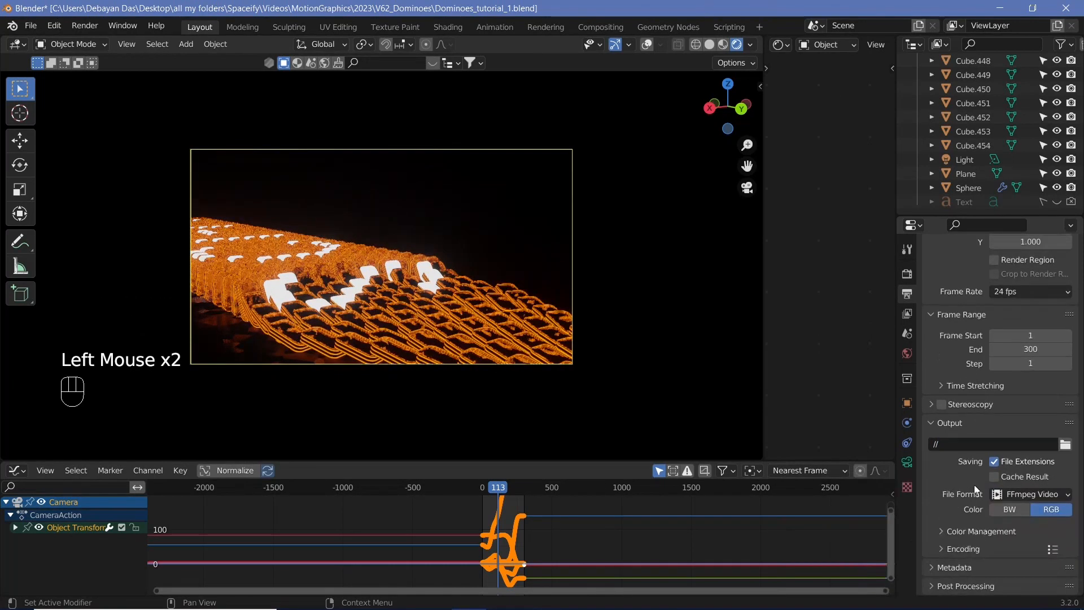
# Set the encoding container to MPEG-4
pyautogui.scroll(-3, 947, 529)
pyautogui.click(949, 548)
pyautogui.scroll(-2, 1006, 486)
pyautogui.click(1017, 456)
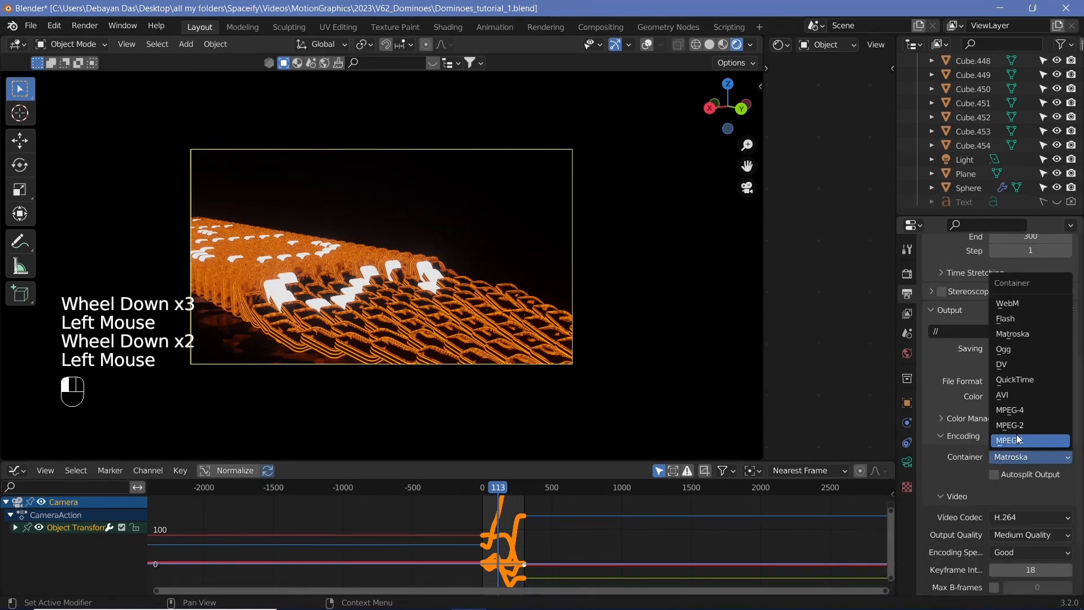
pyautogui.click(1021, 411)
# Set the video output quality to Perceptually Lossless
pyautogui.scroll(-2, 1014, 473)
pyautogui.click(1025, 451)
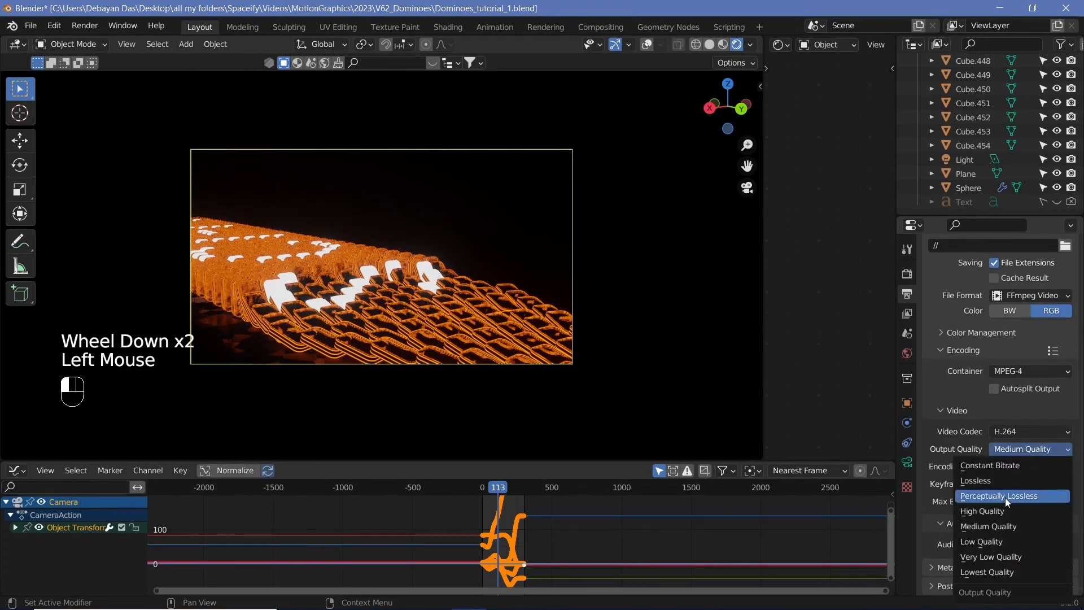
pyautogui.click(1005, 497)
pyautogui.scroll(-3, 962, 523)
pyautogui.scroll(7, 962, 508)
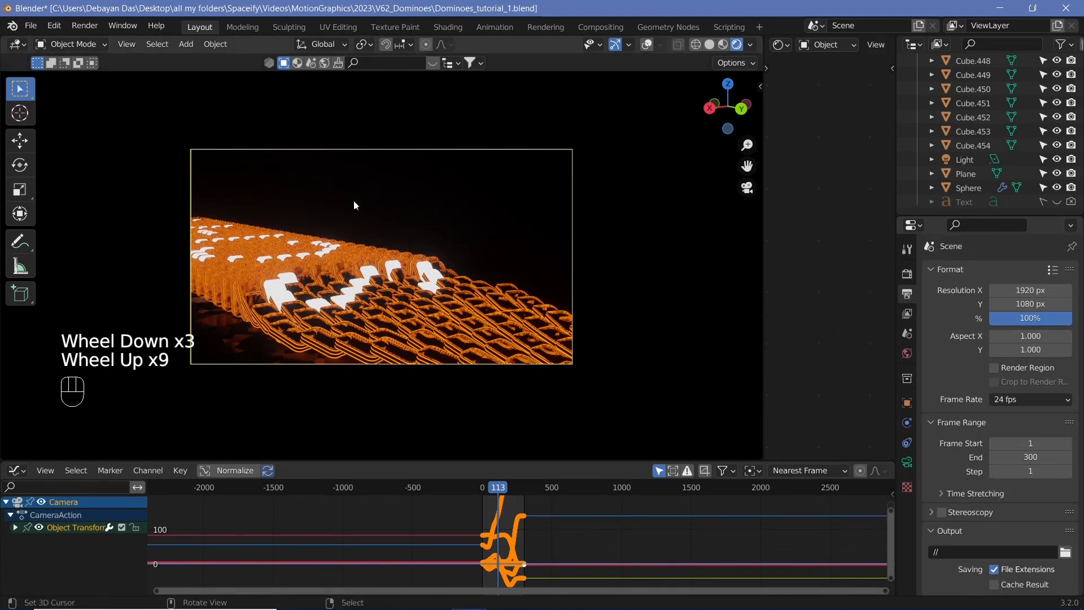
# Start rendering the animation
pyautogui.click(84, 26)
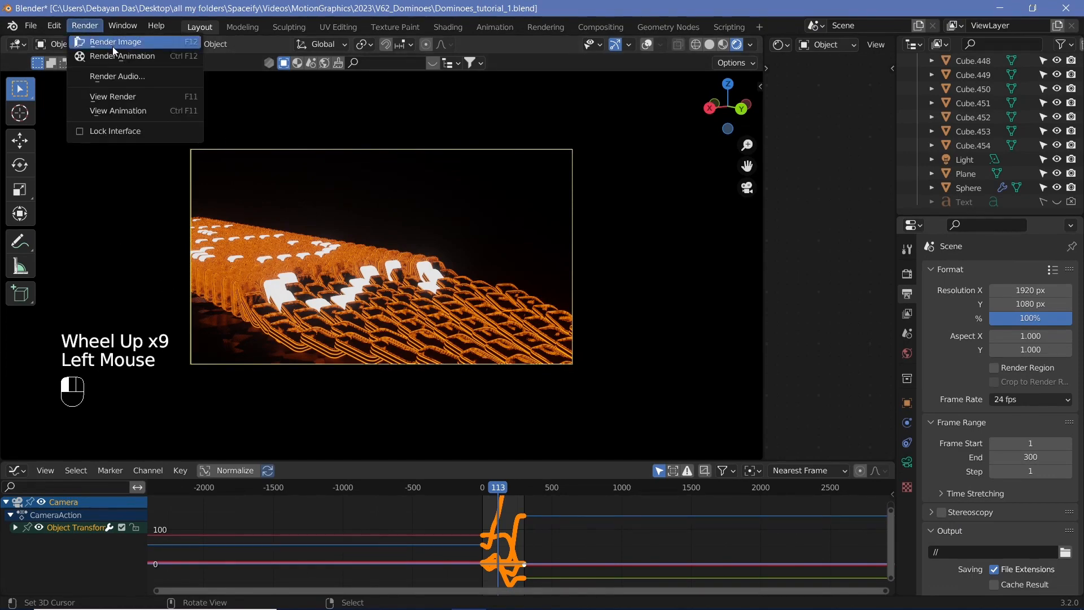